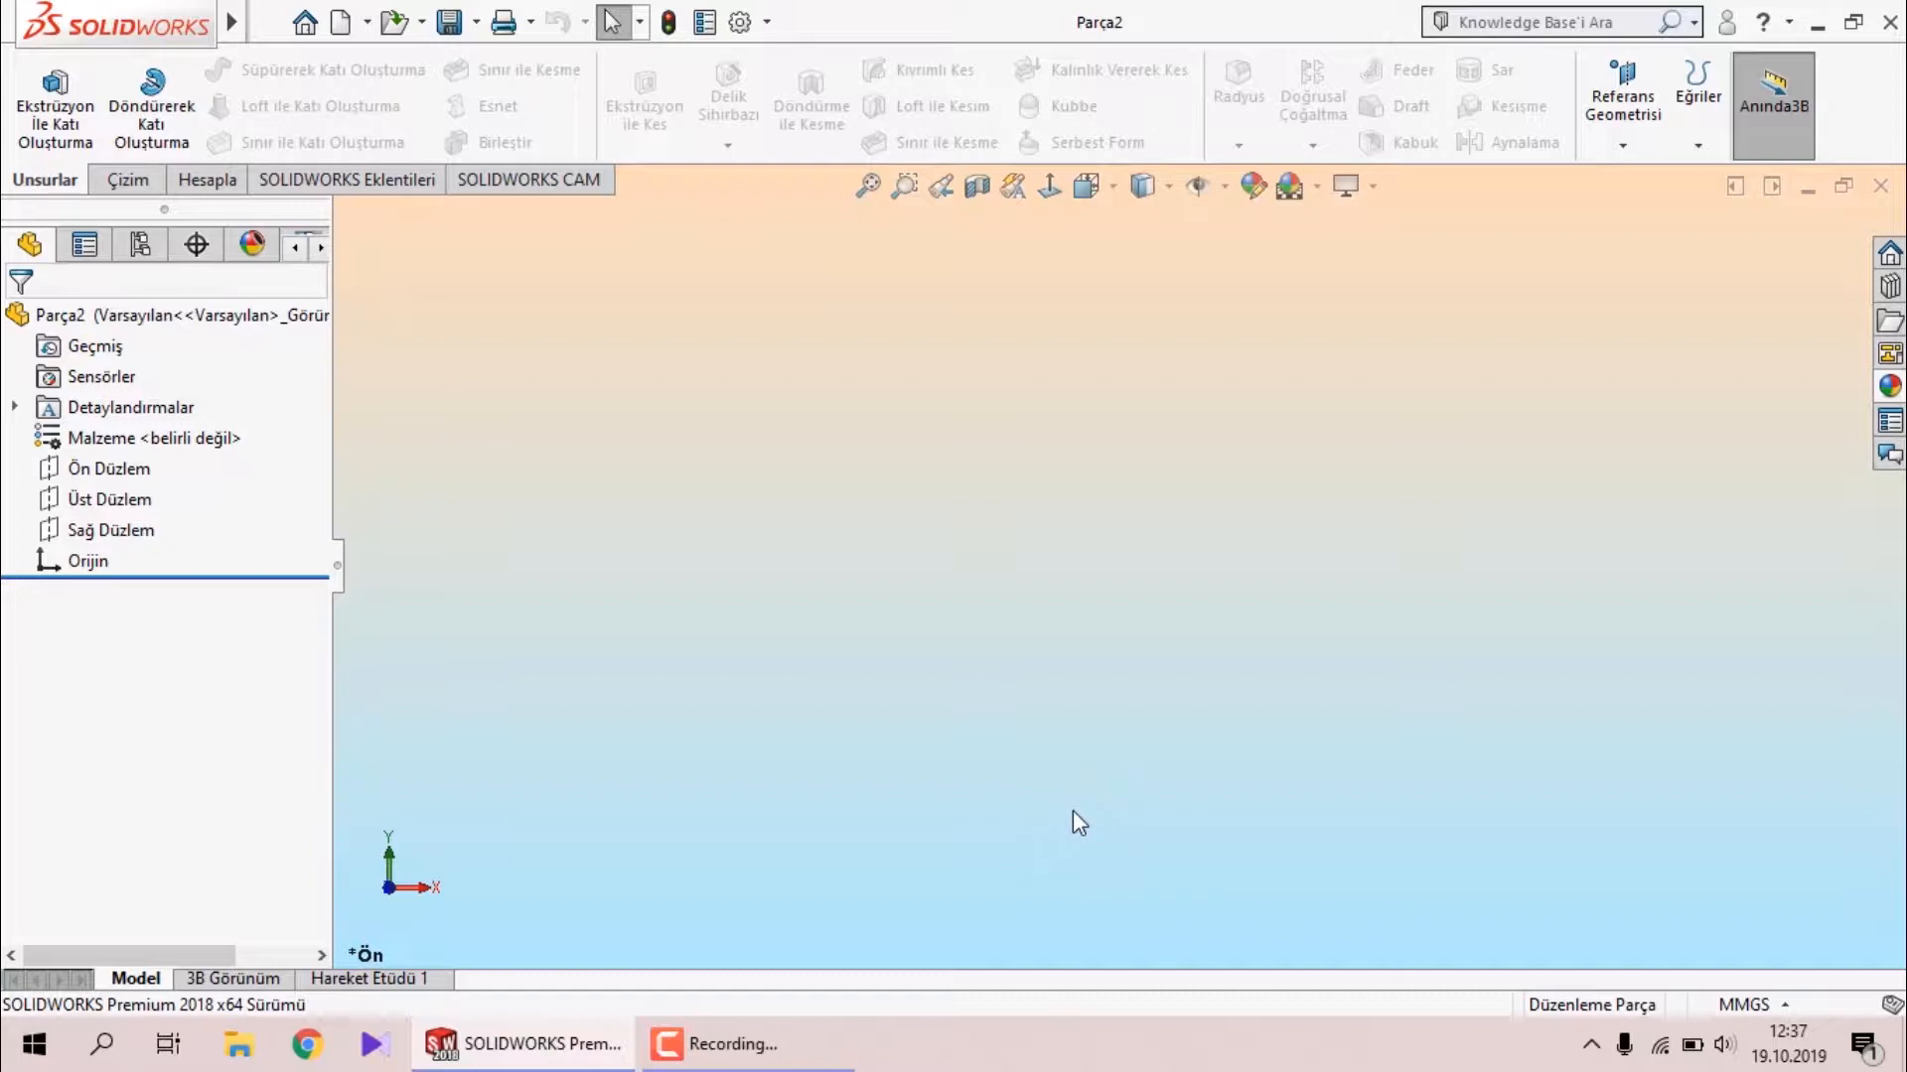
# Sketch a circle about 73 mm in diameter on the Front Plane (Ön Düzlem), centred on the origin.
pyautogui.click(74, 475)
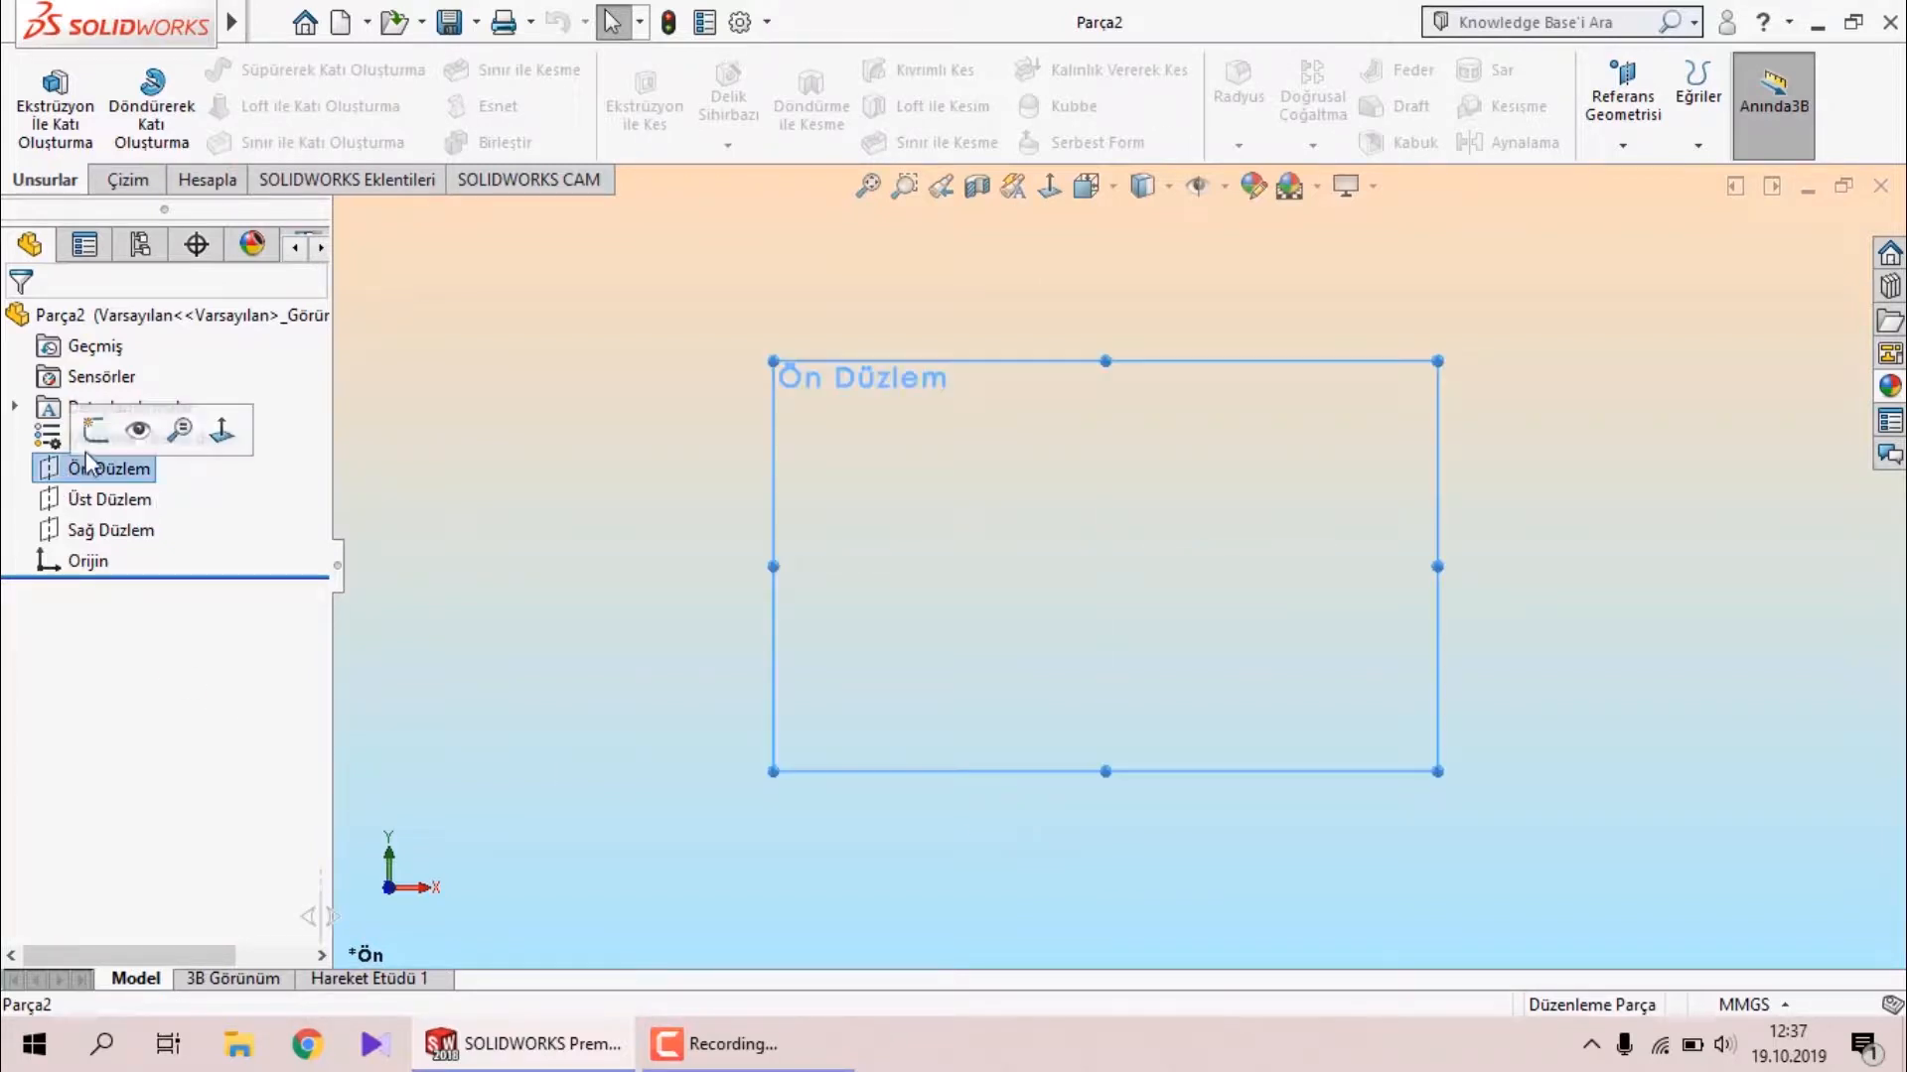
pyautogui.click(94, 432)
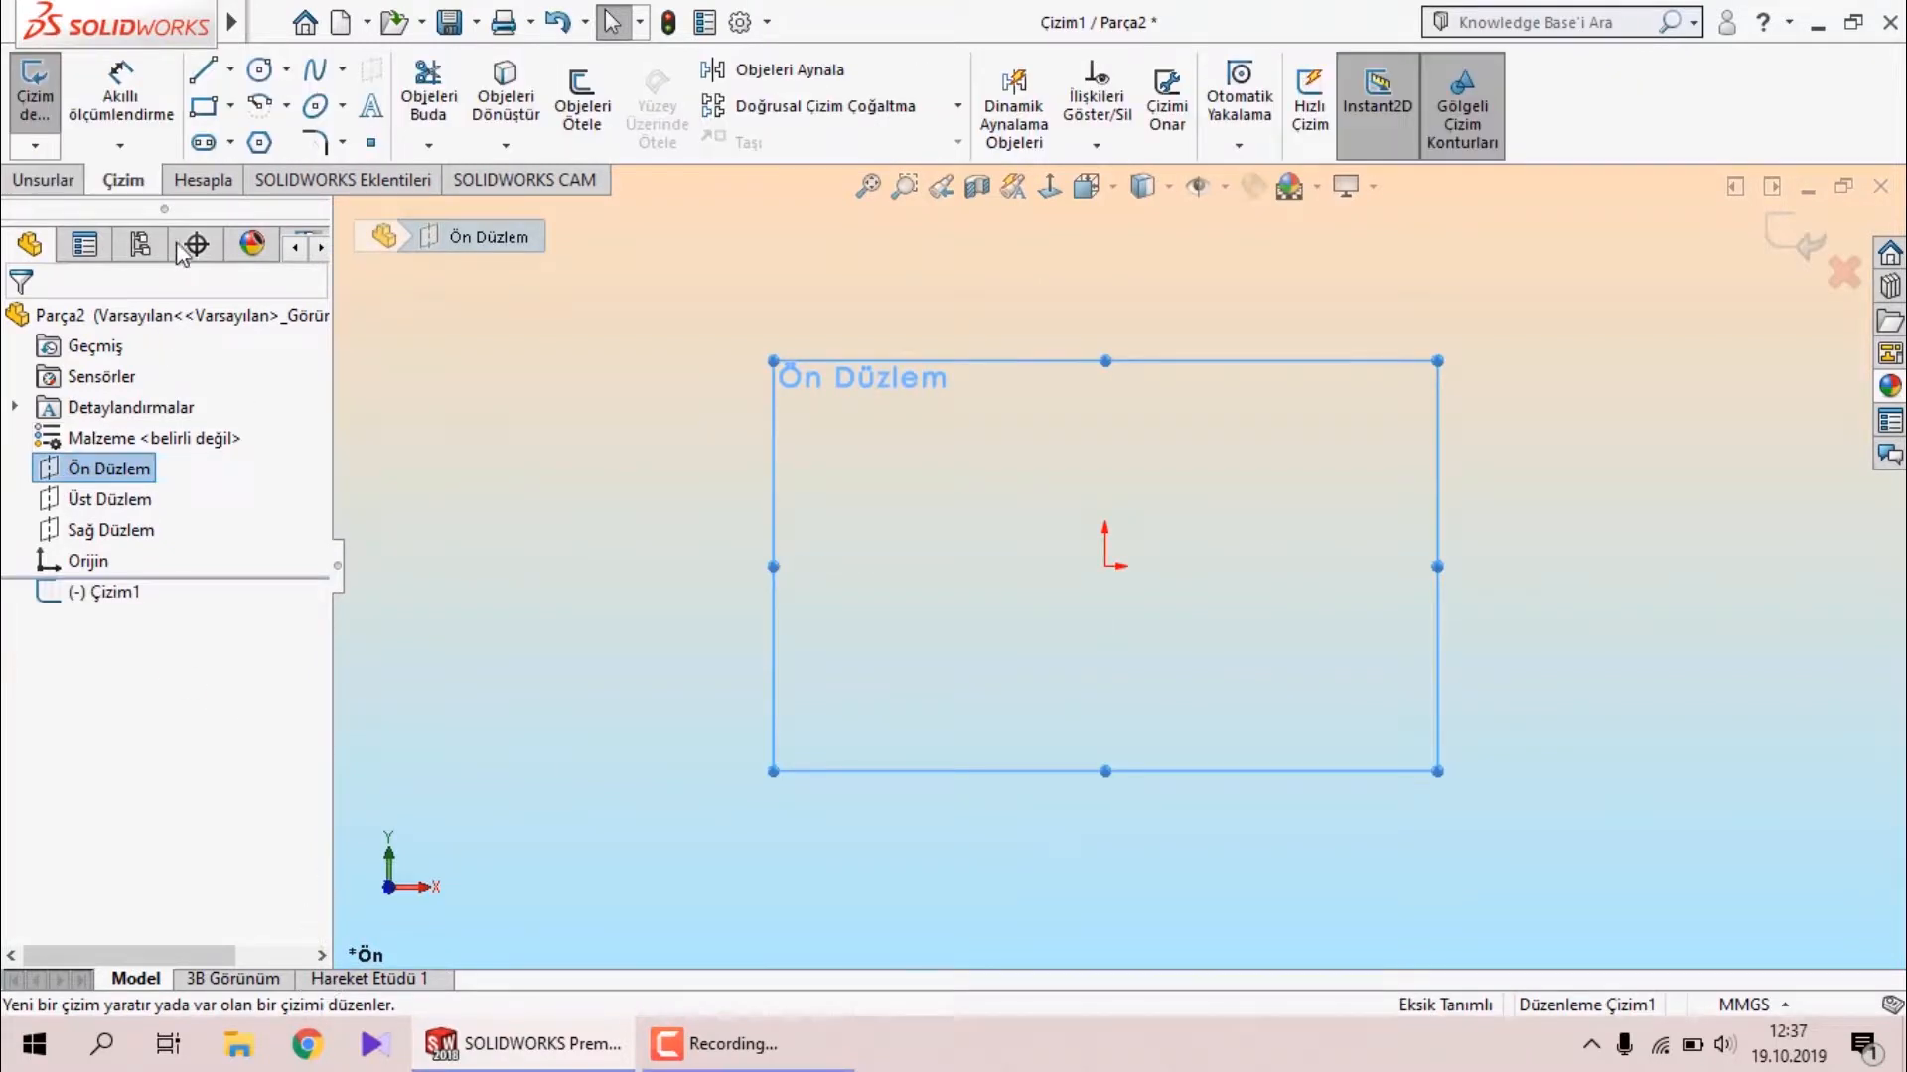
pyautogui.click(260, 69)
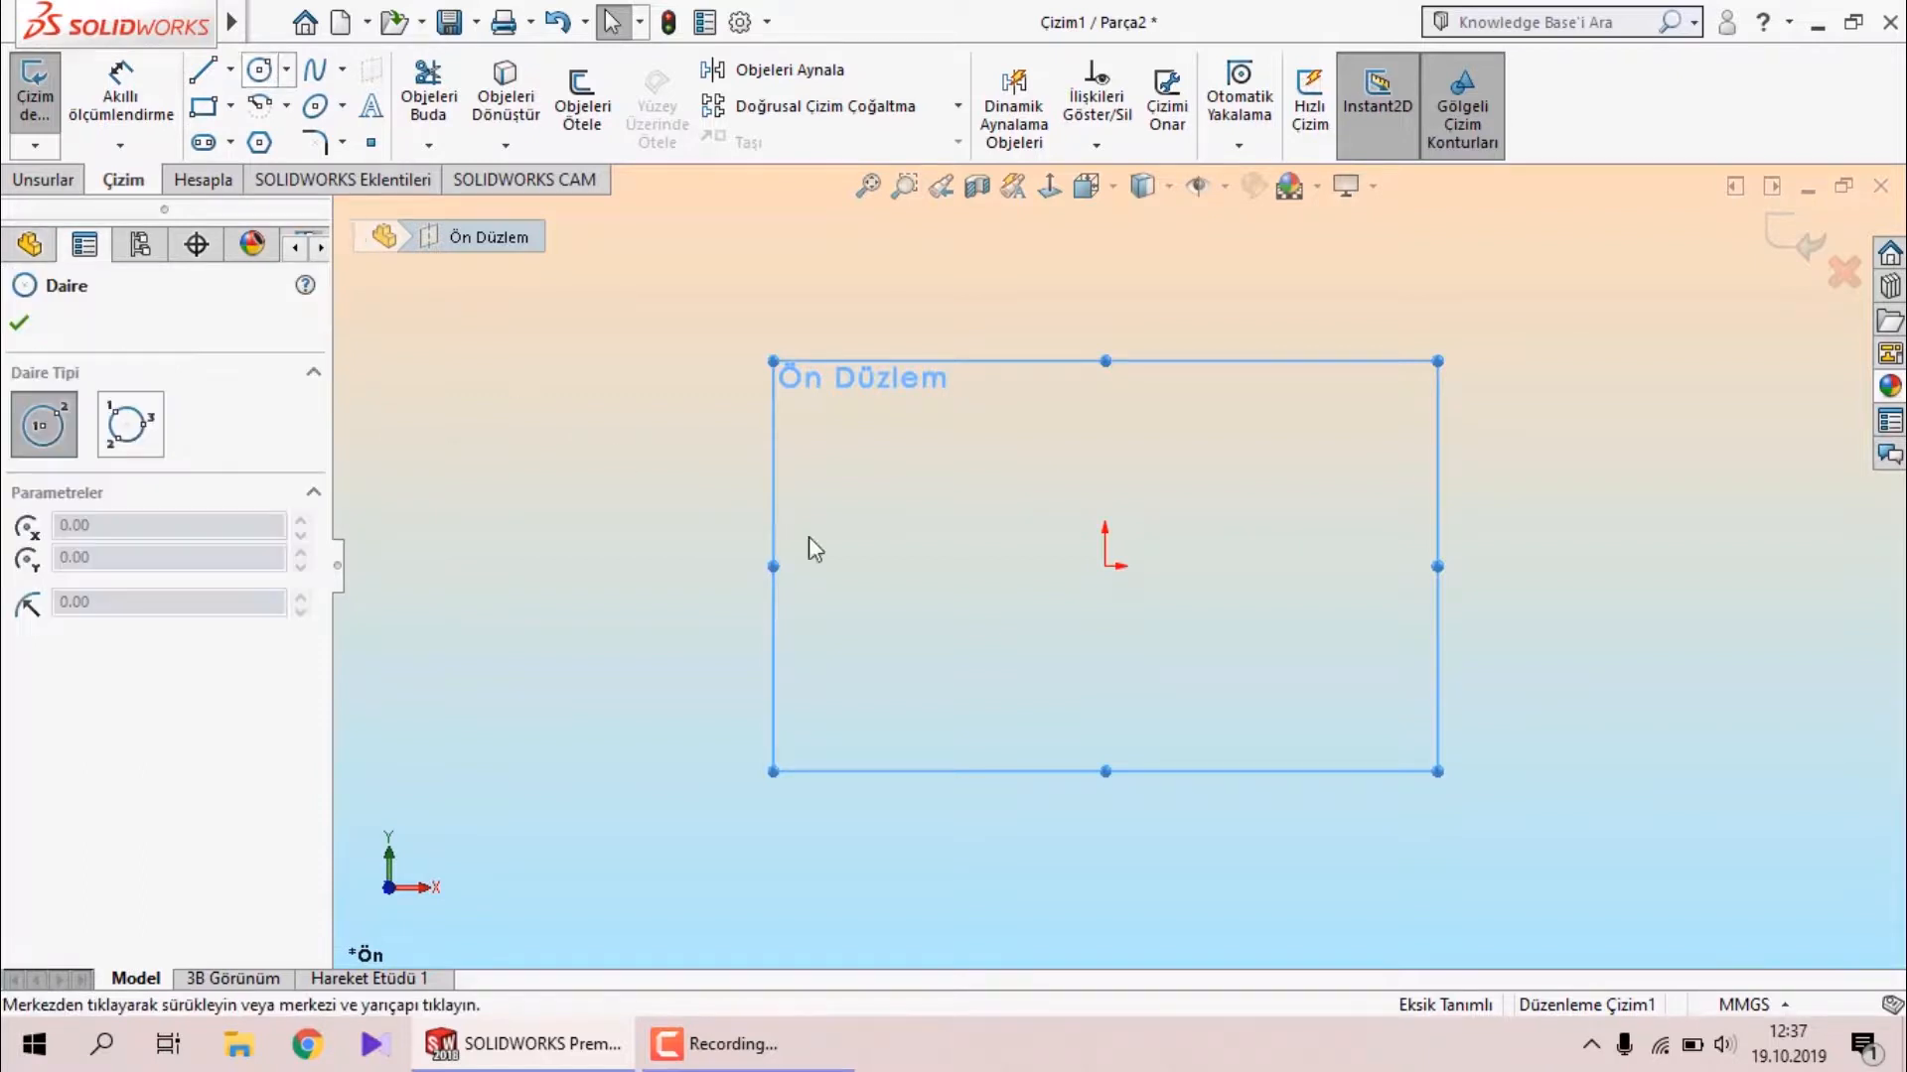
pyautogui.click(1105, 566)
pyautogui.click(1038, 453)
# Dimension the circle's diameter and set it to 24 mm.
pyautogui.click(120, 99)
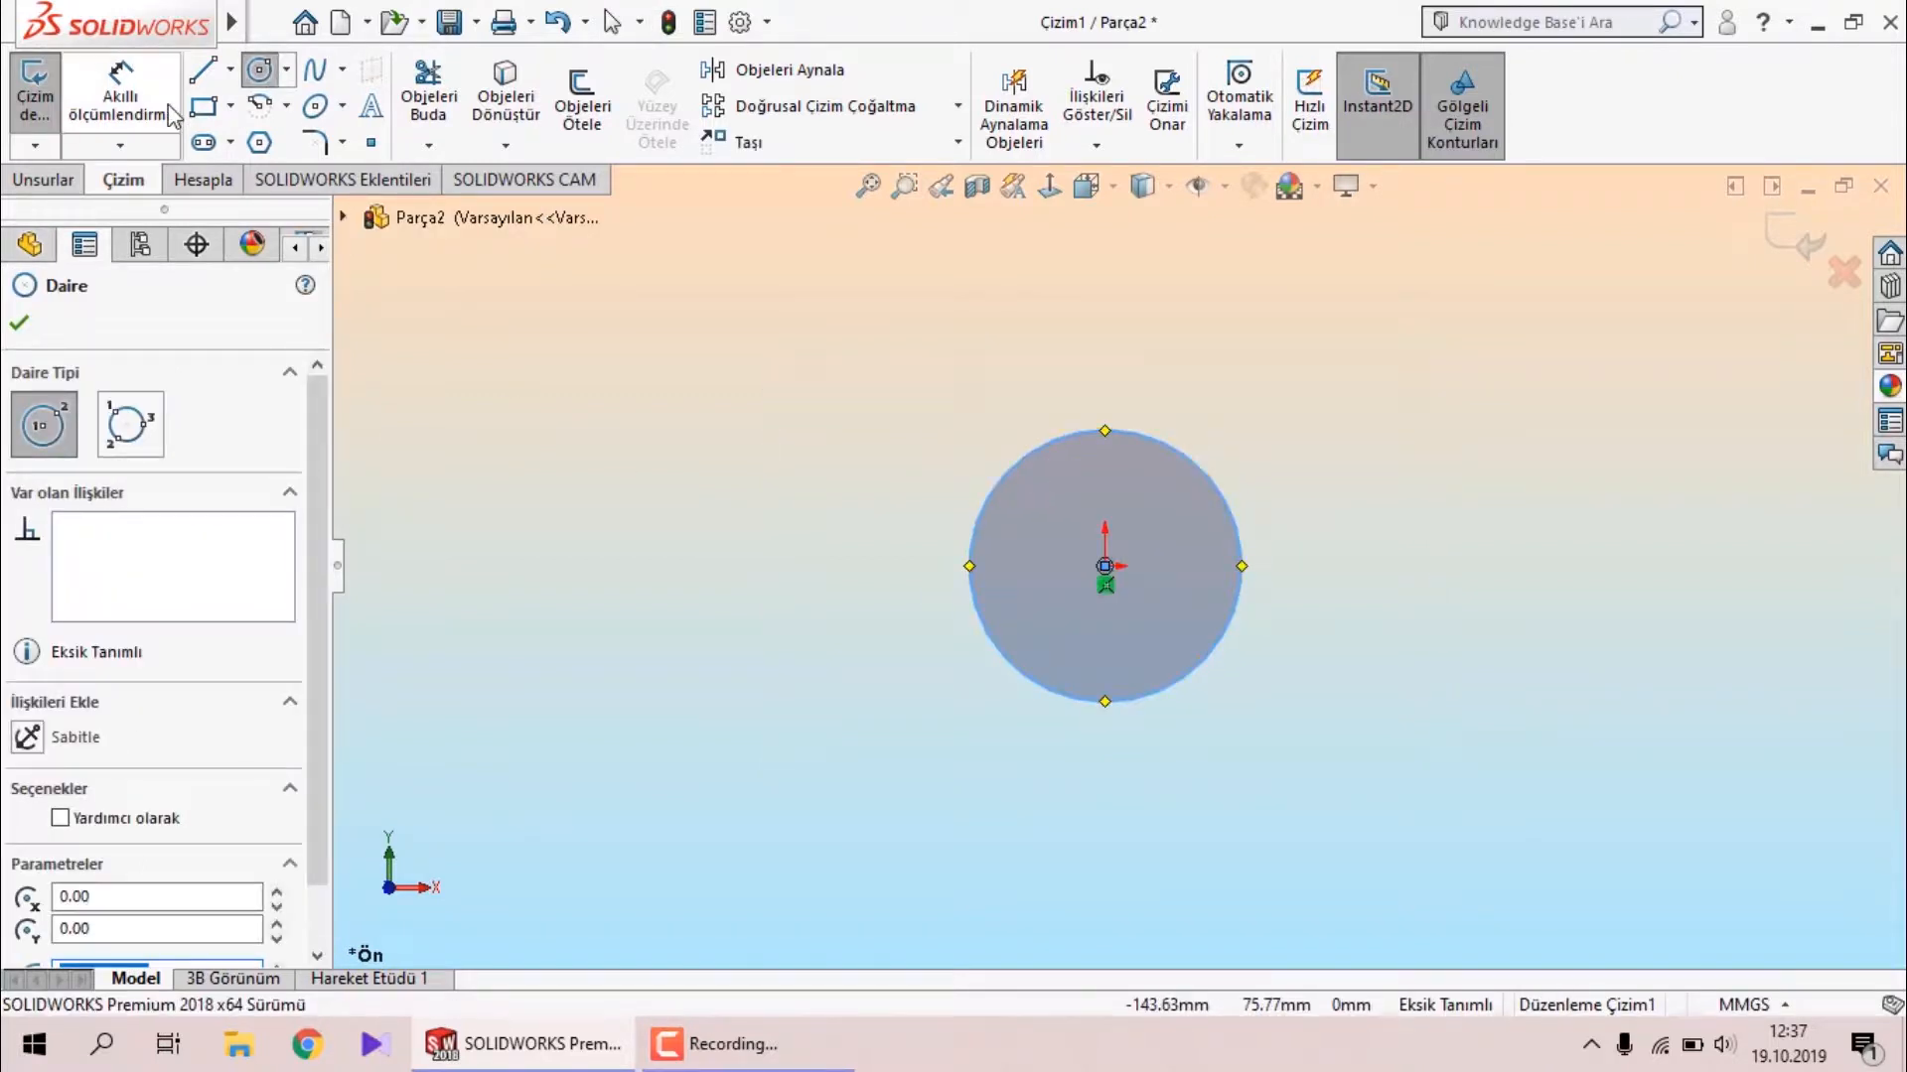
pyautogui.click(971, 571)
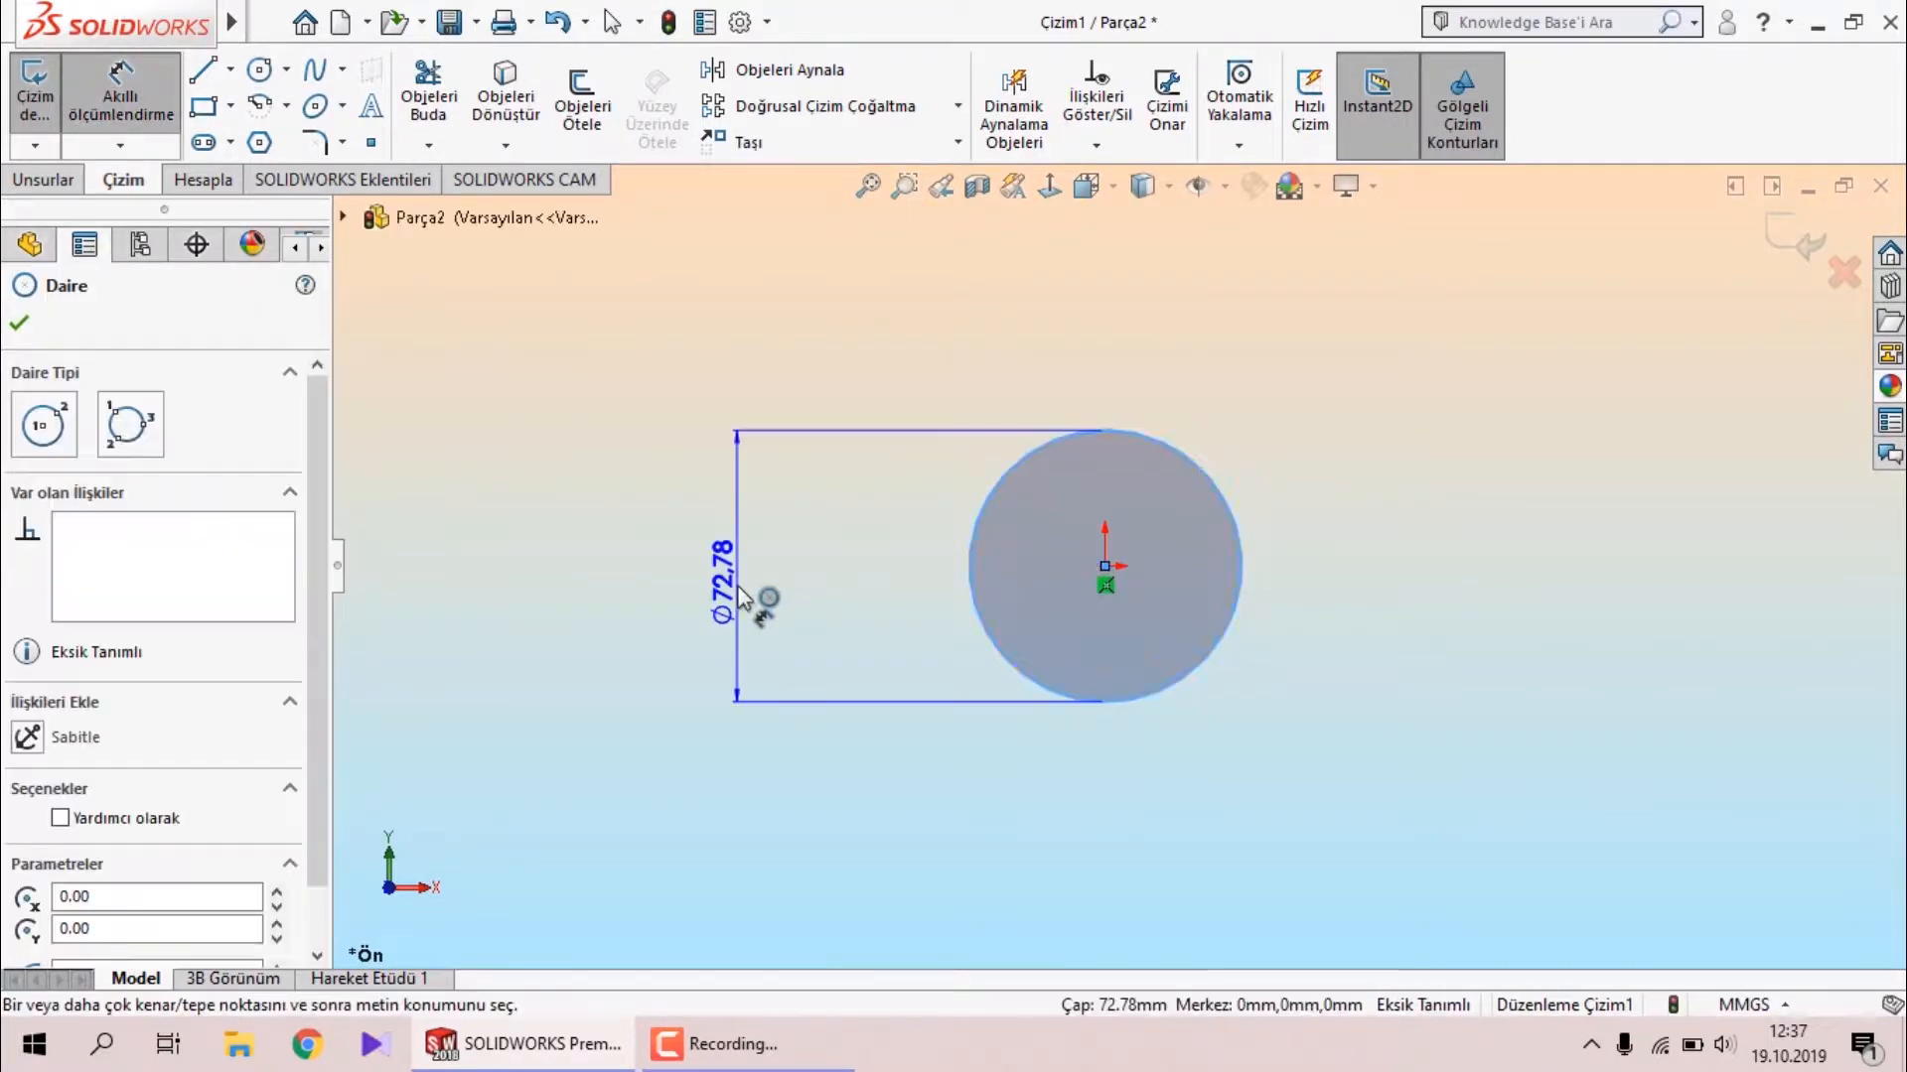
pyautogui.click(757, 596)
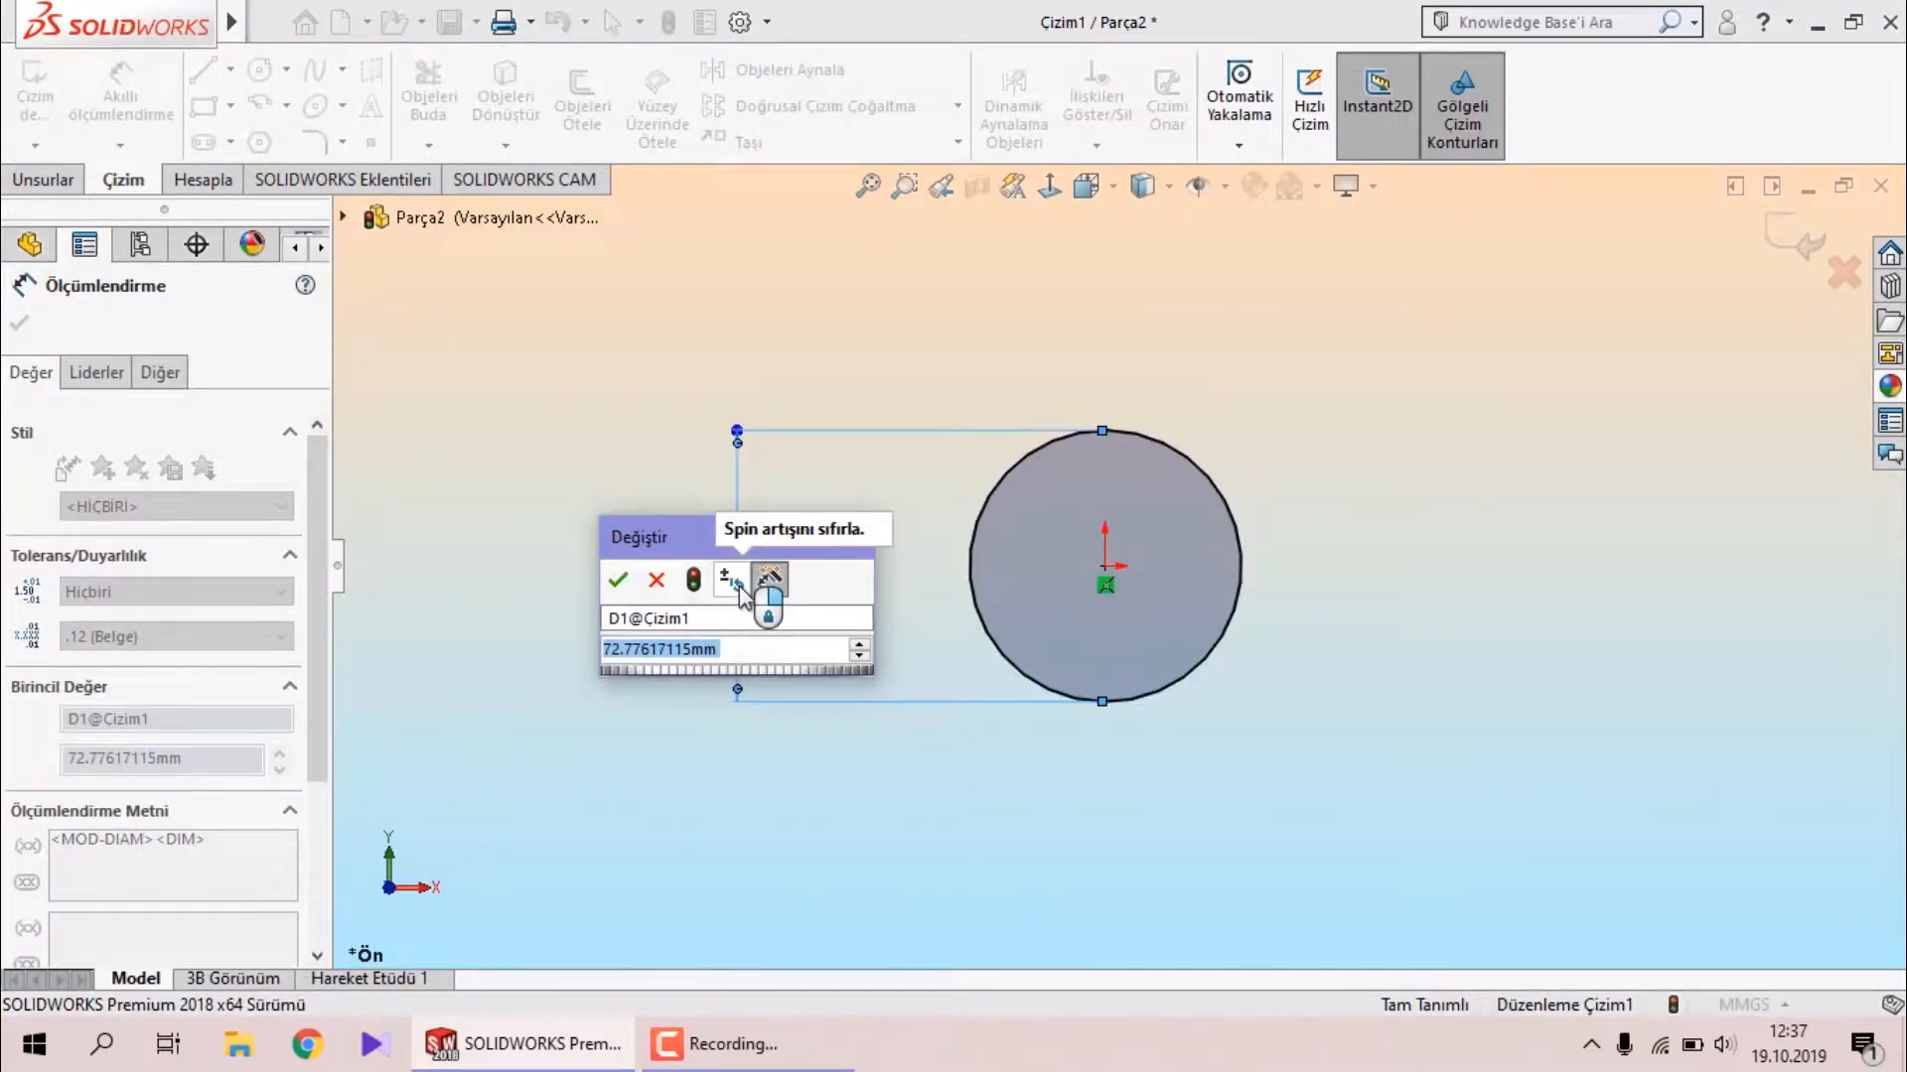
pyautogui.write('24')
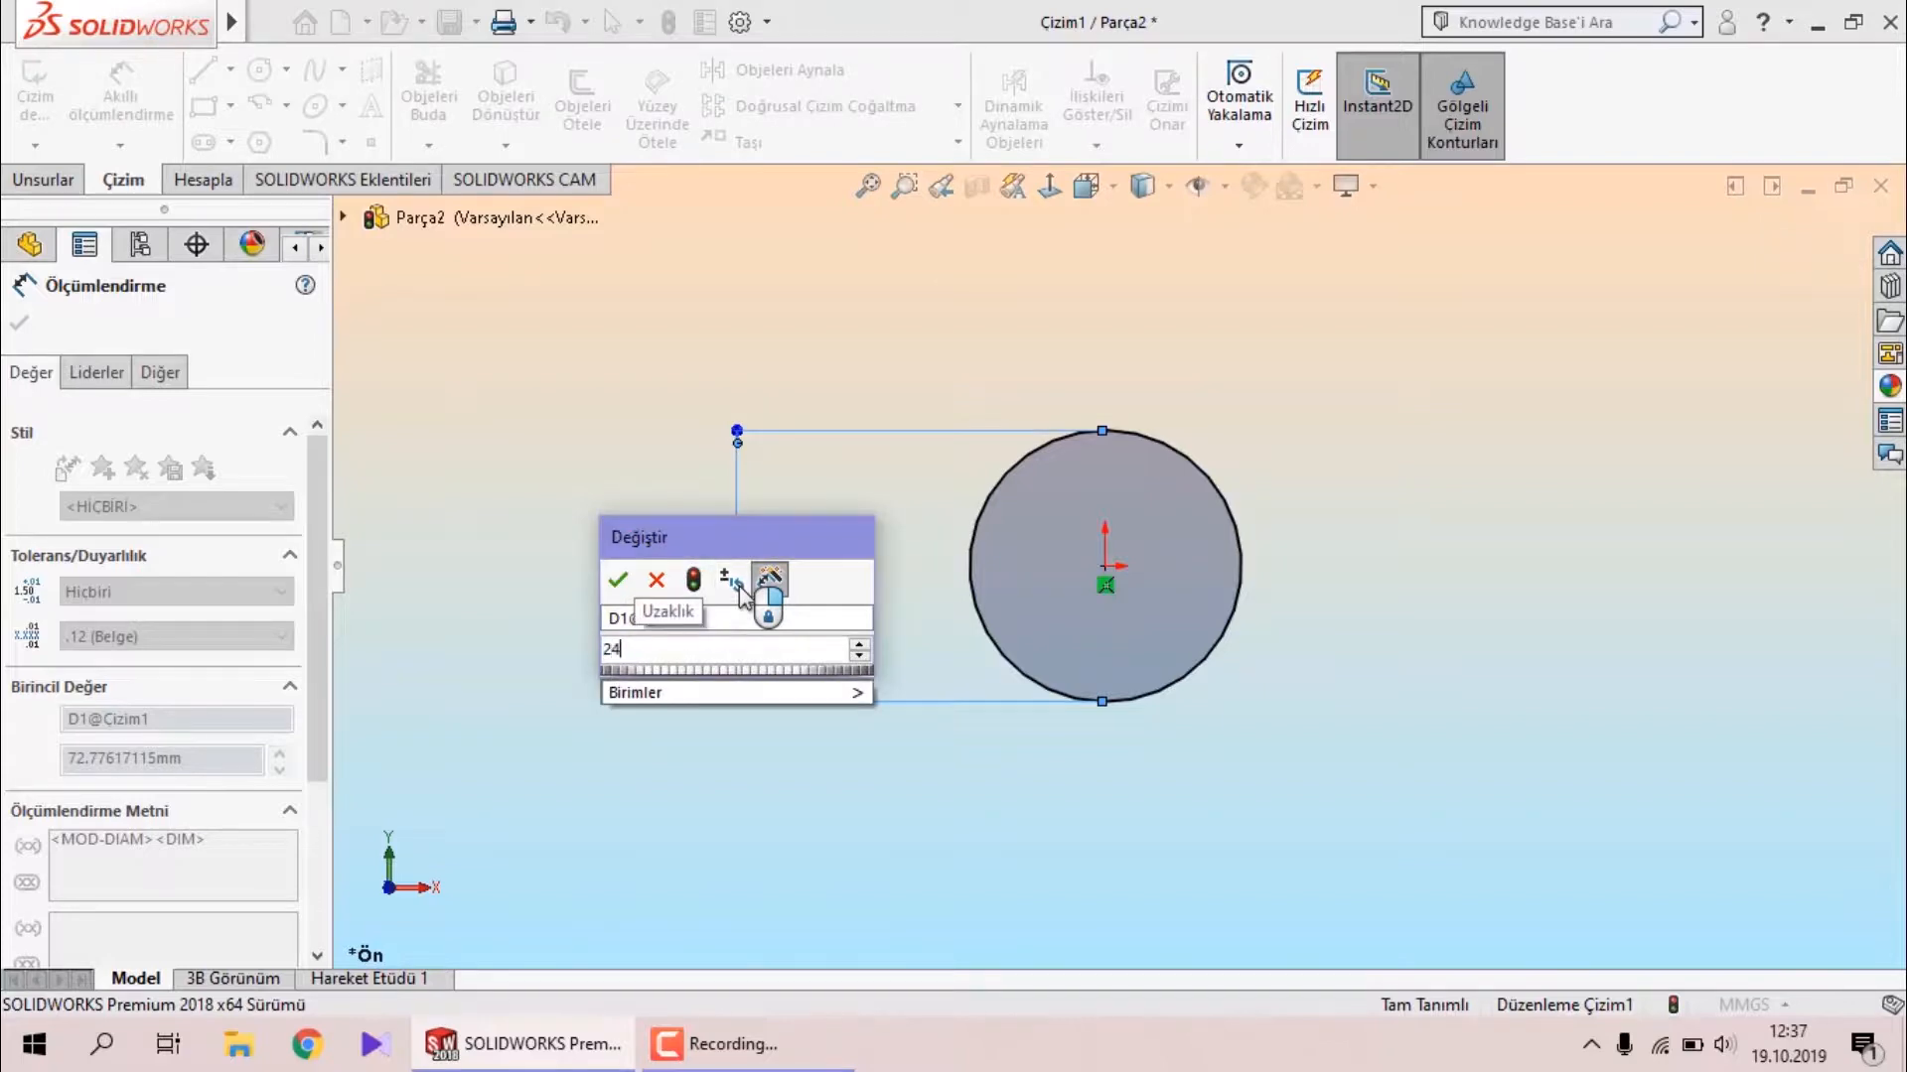
pyautogui.press('Return')
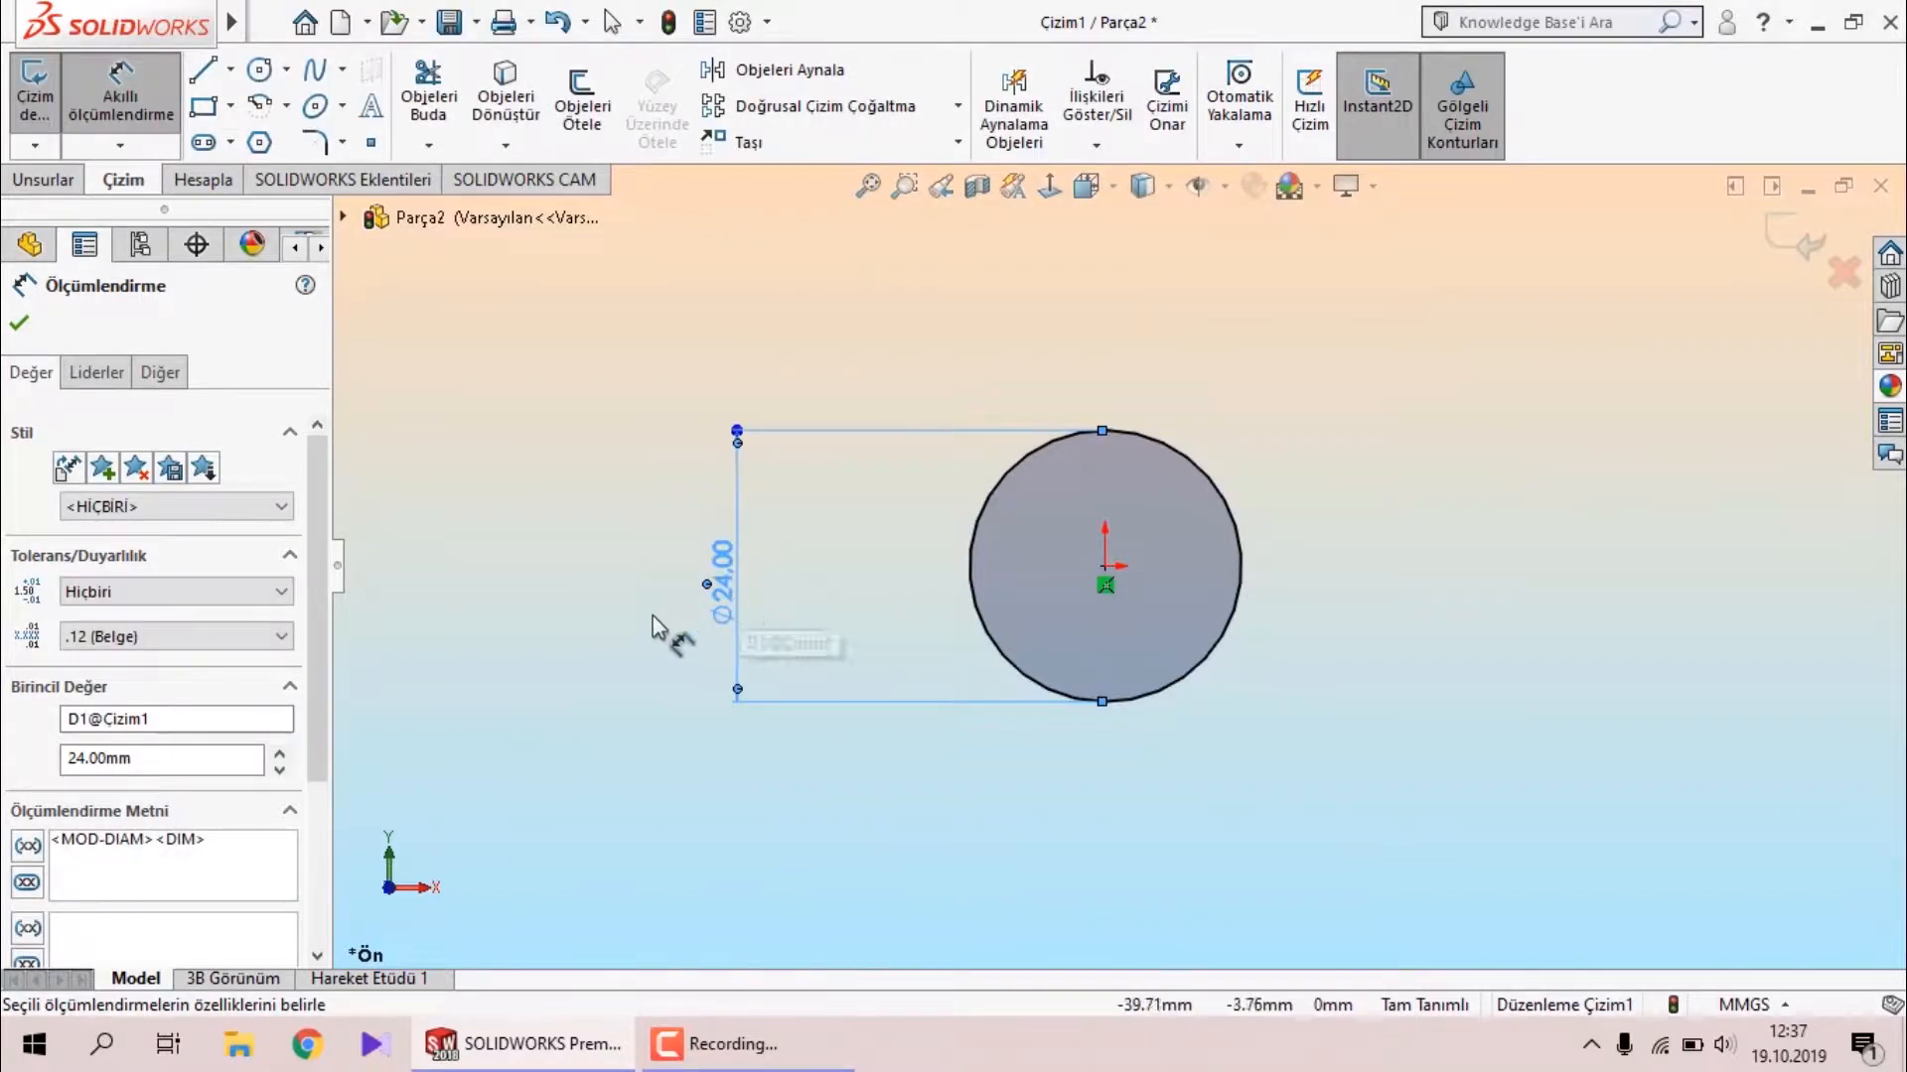
pyautogui.press('Escape')
# Extrude the 24 mm circle as a blind boss 130 mm long to form the bolt shank.
pyautogui.click(42, 180)
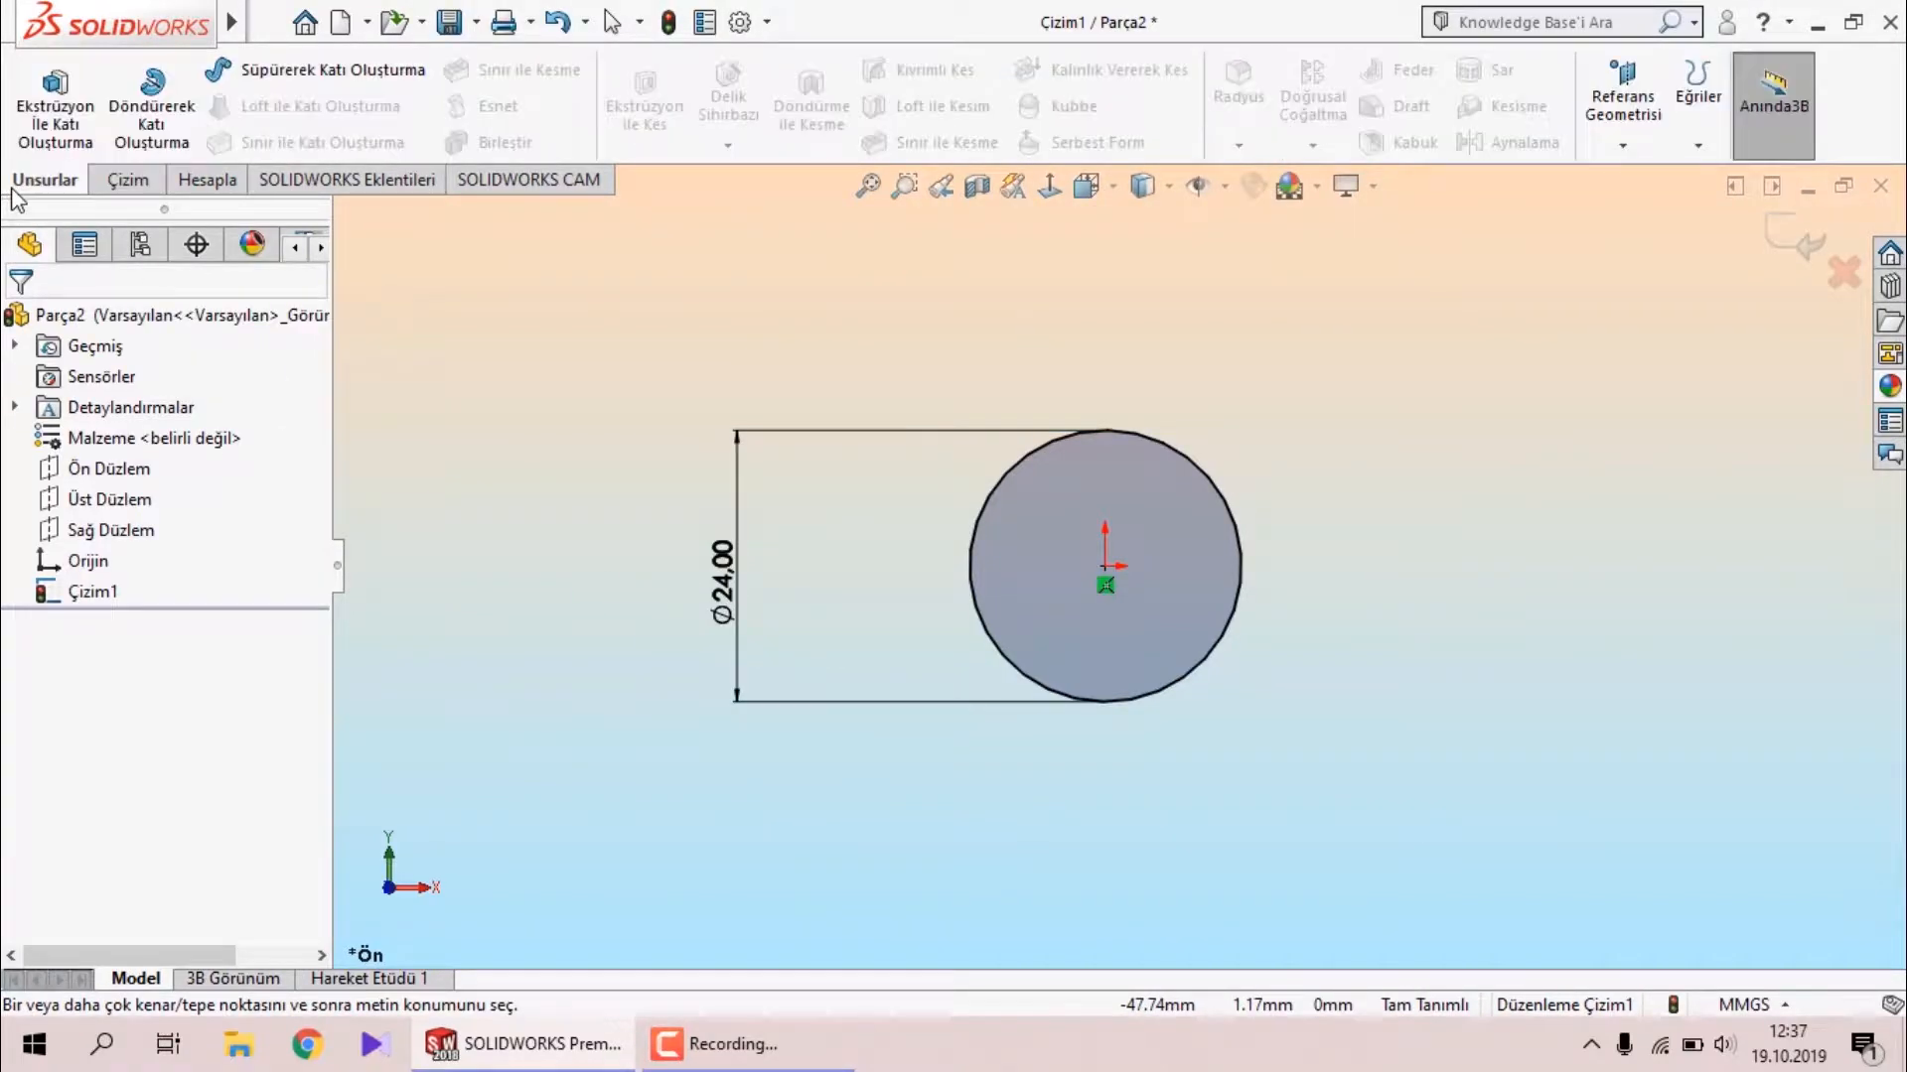
pyautogui.click(57, 124)
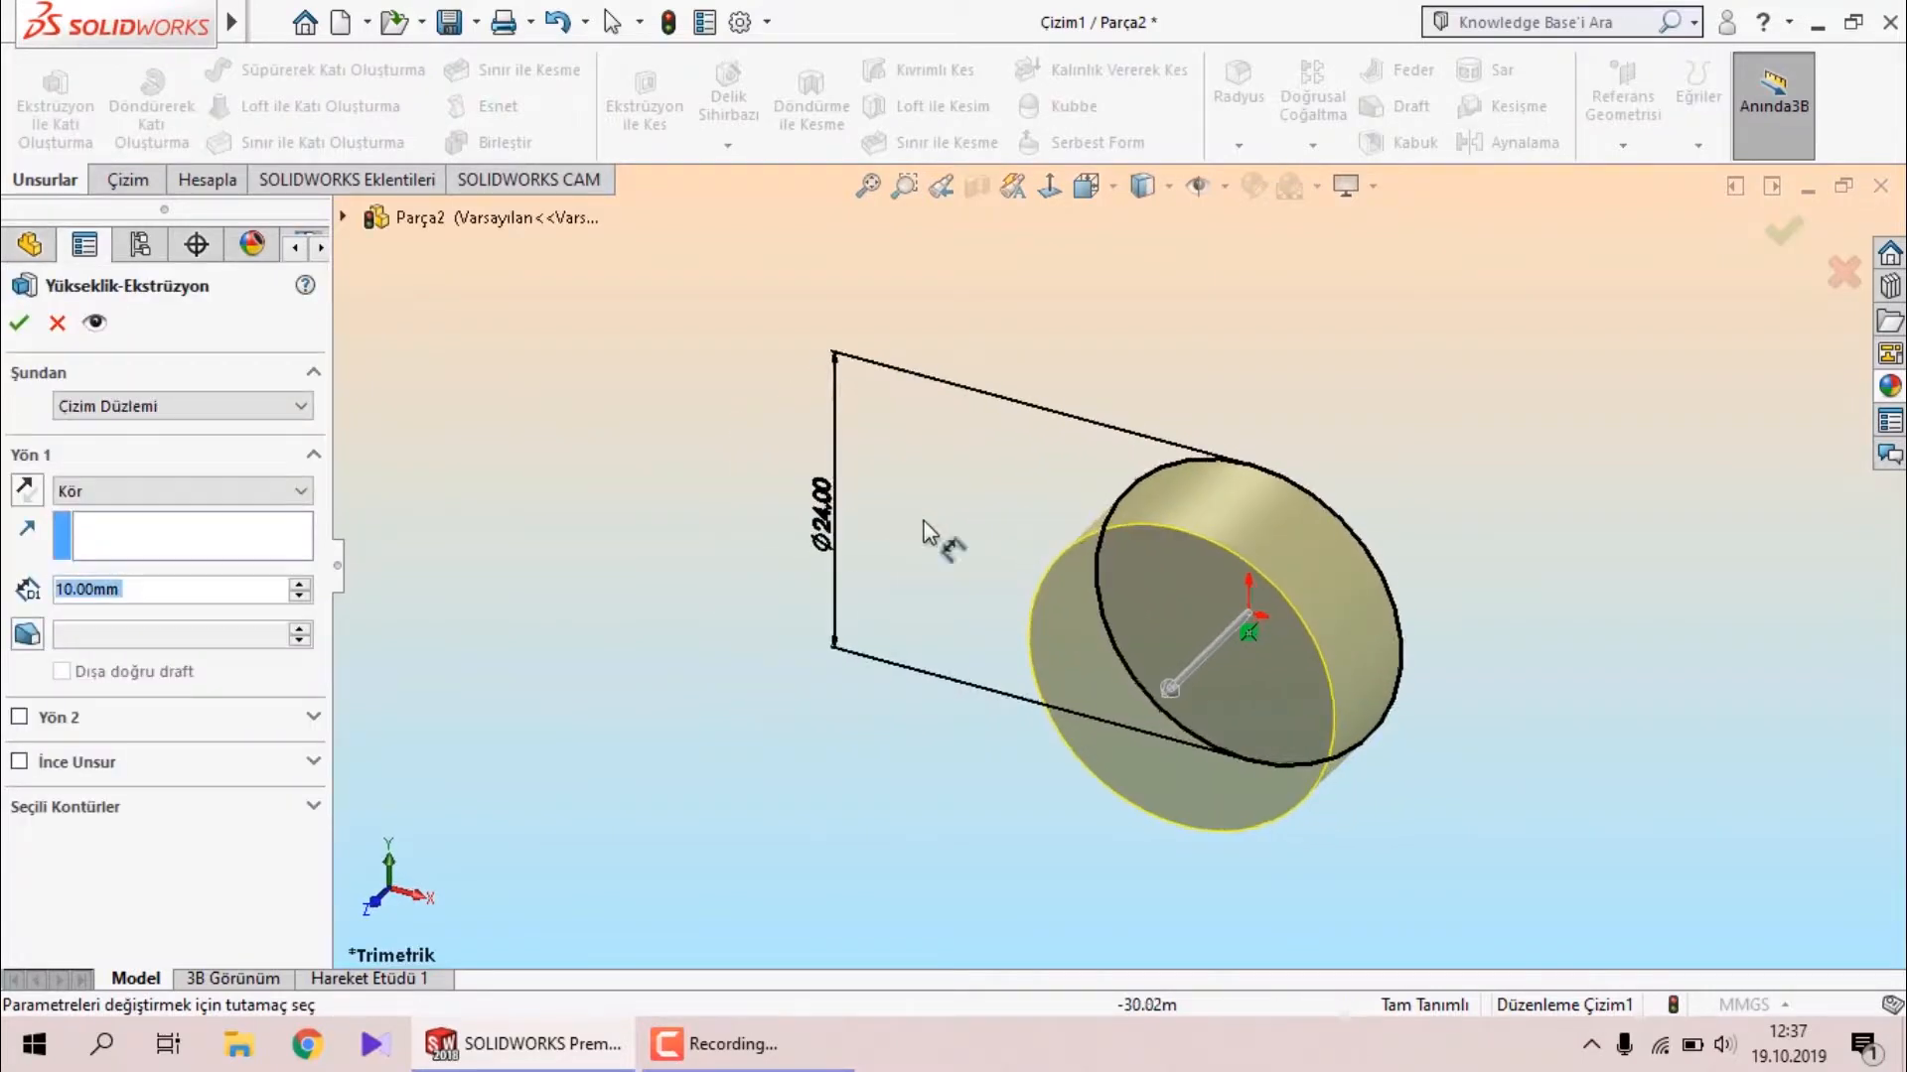
pyautogui.scroll(5, 1326, 526)
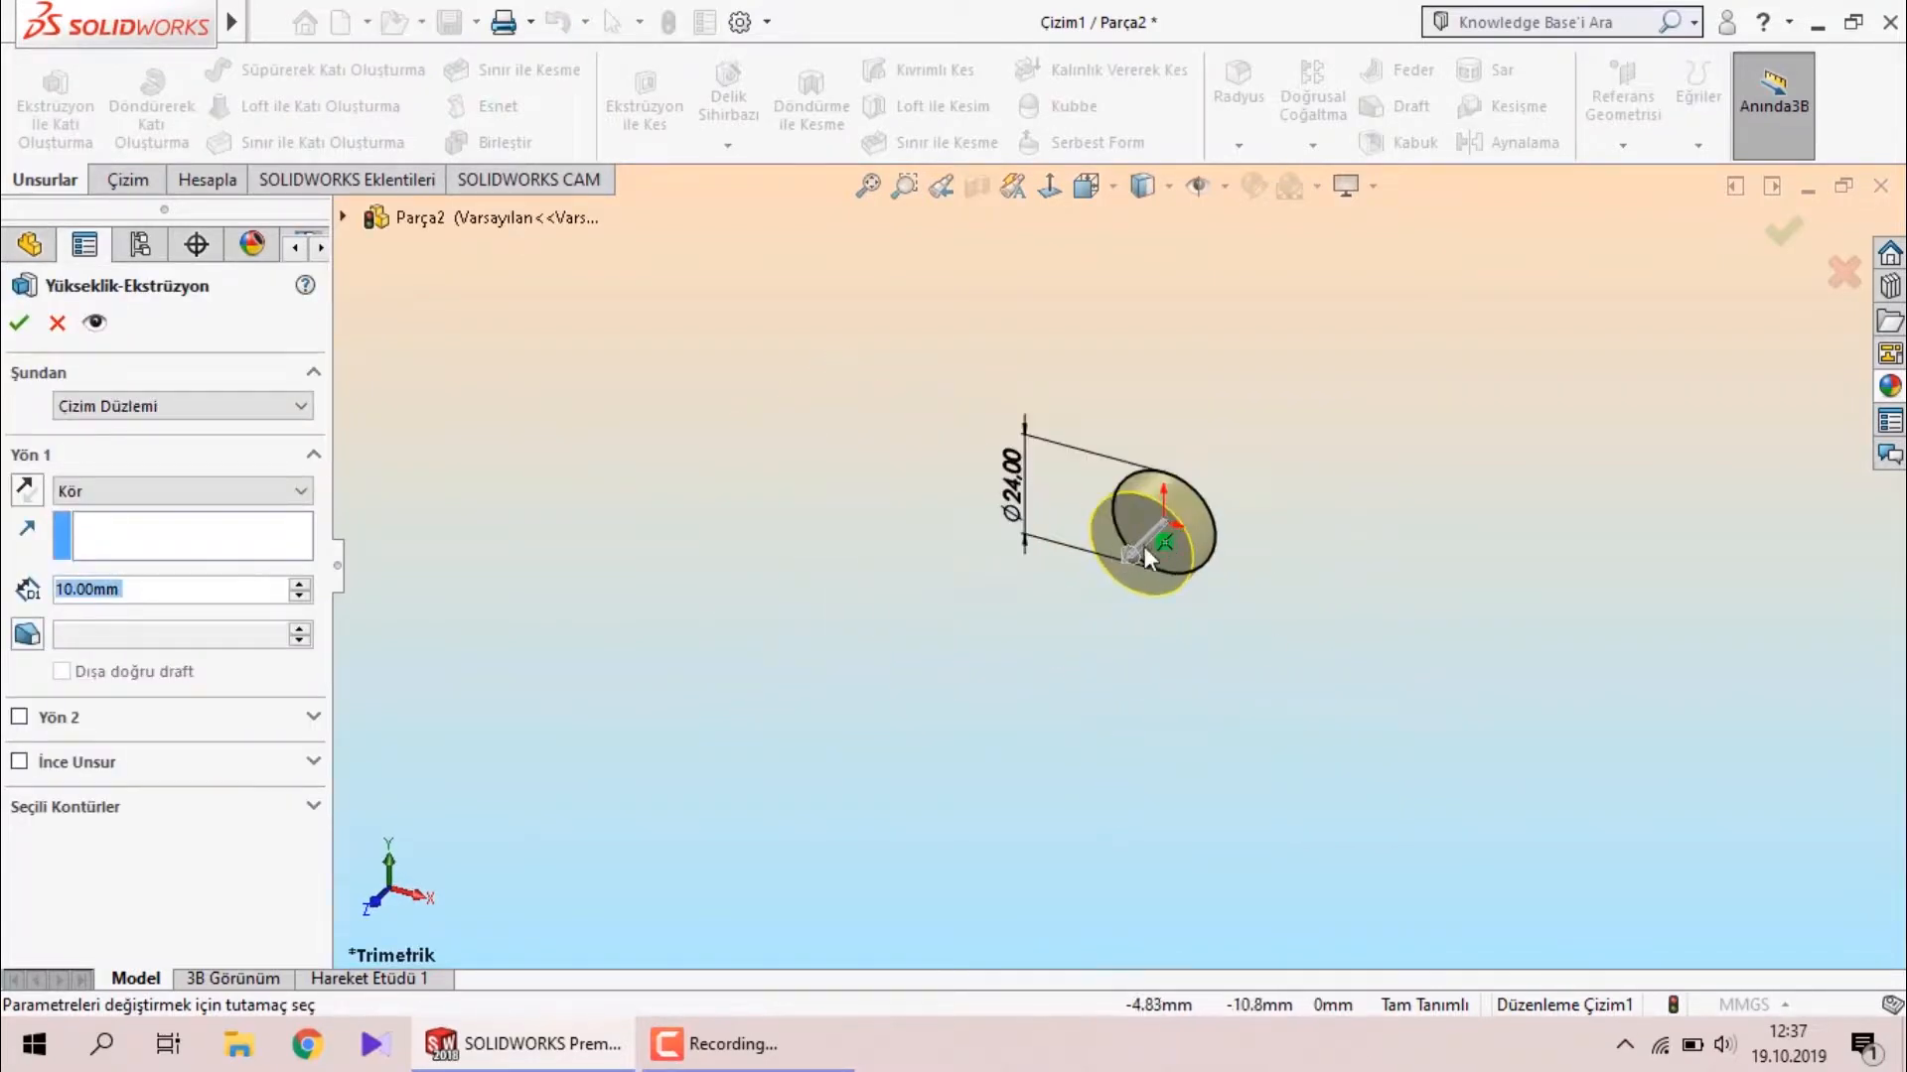
pyautogui.moveTo(1132, 550); pyautogui.dragTo(568, 728)
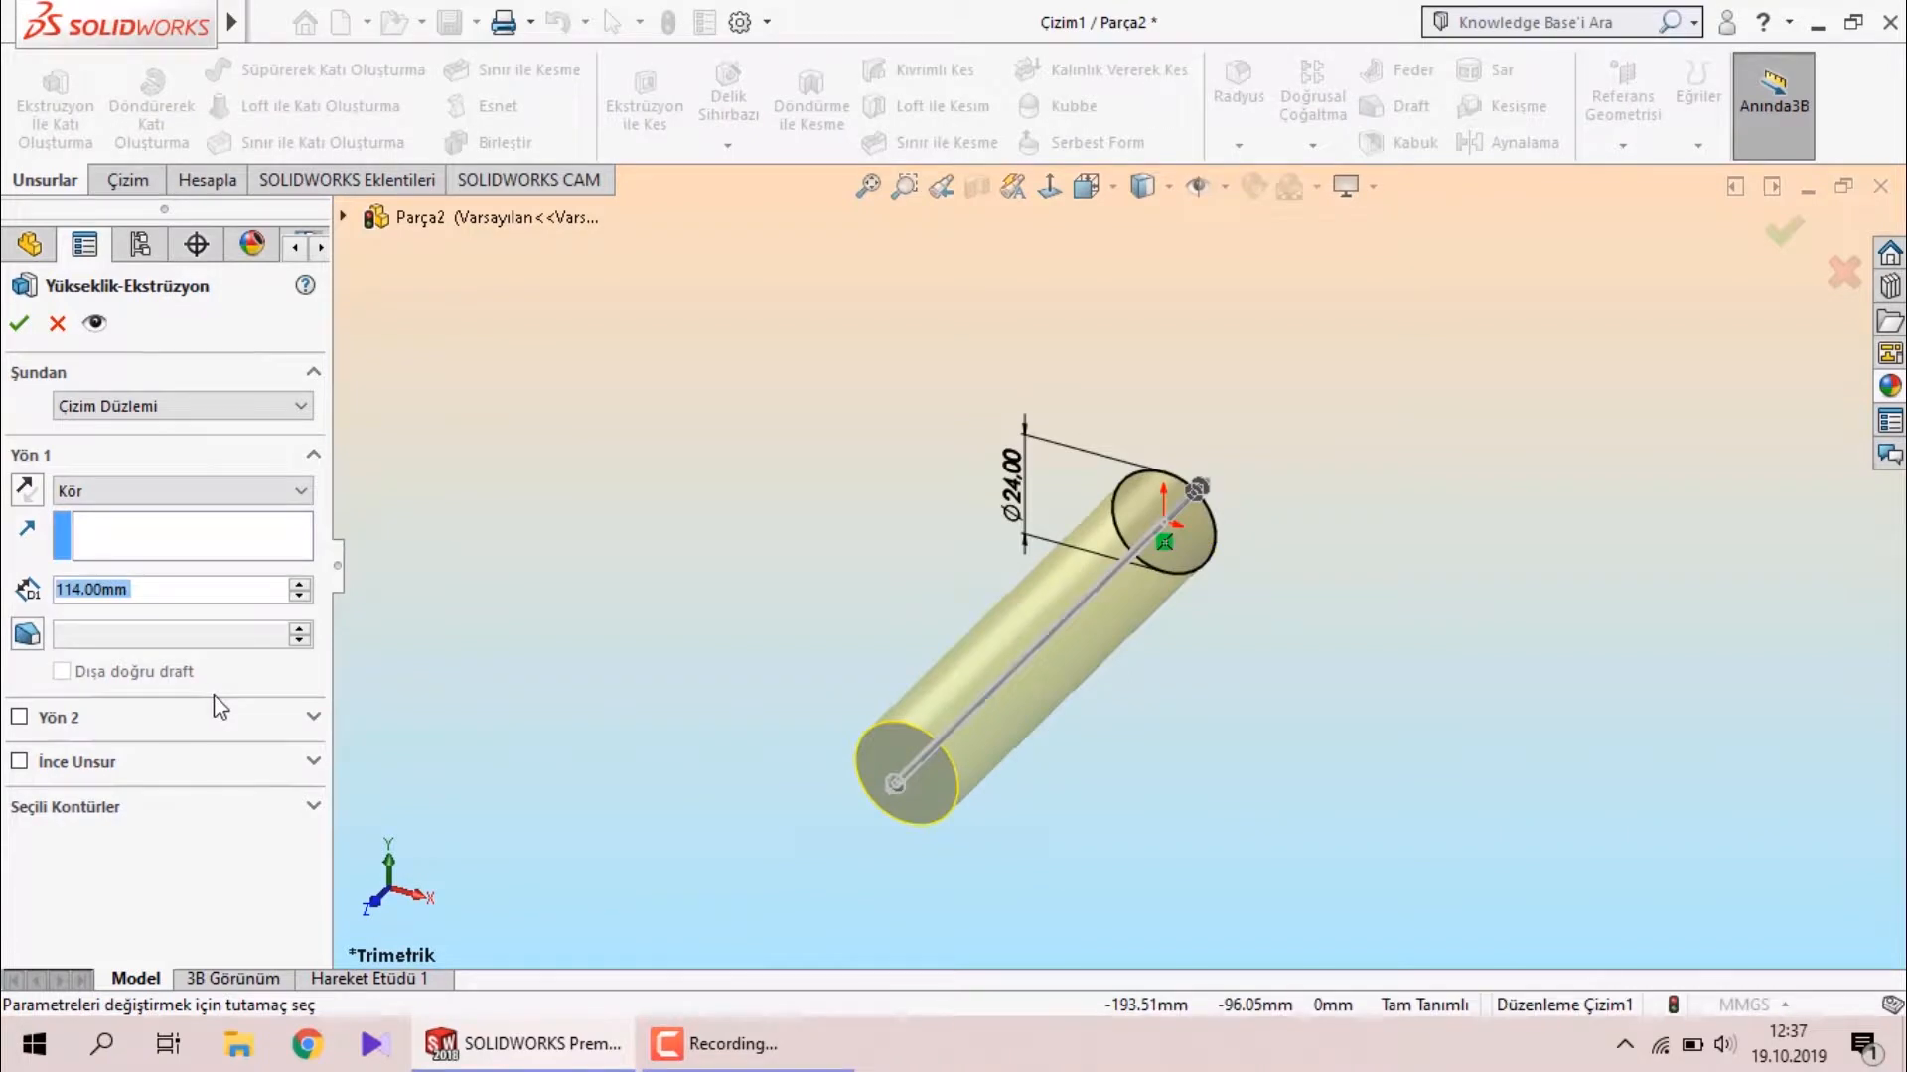
pyautogui.write('130')
pyautogui.press('Return')
pyautogui.press('Return')
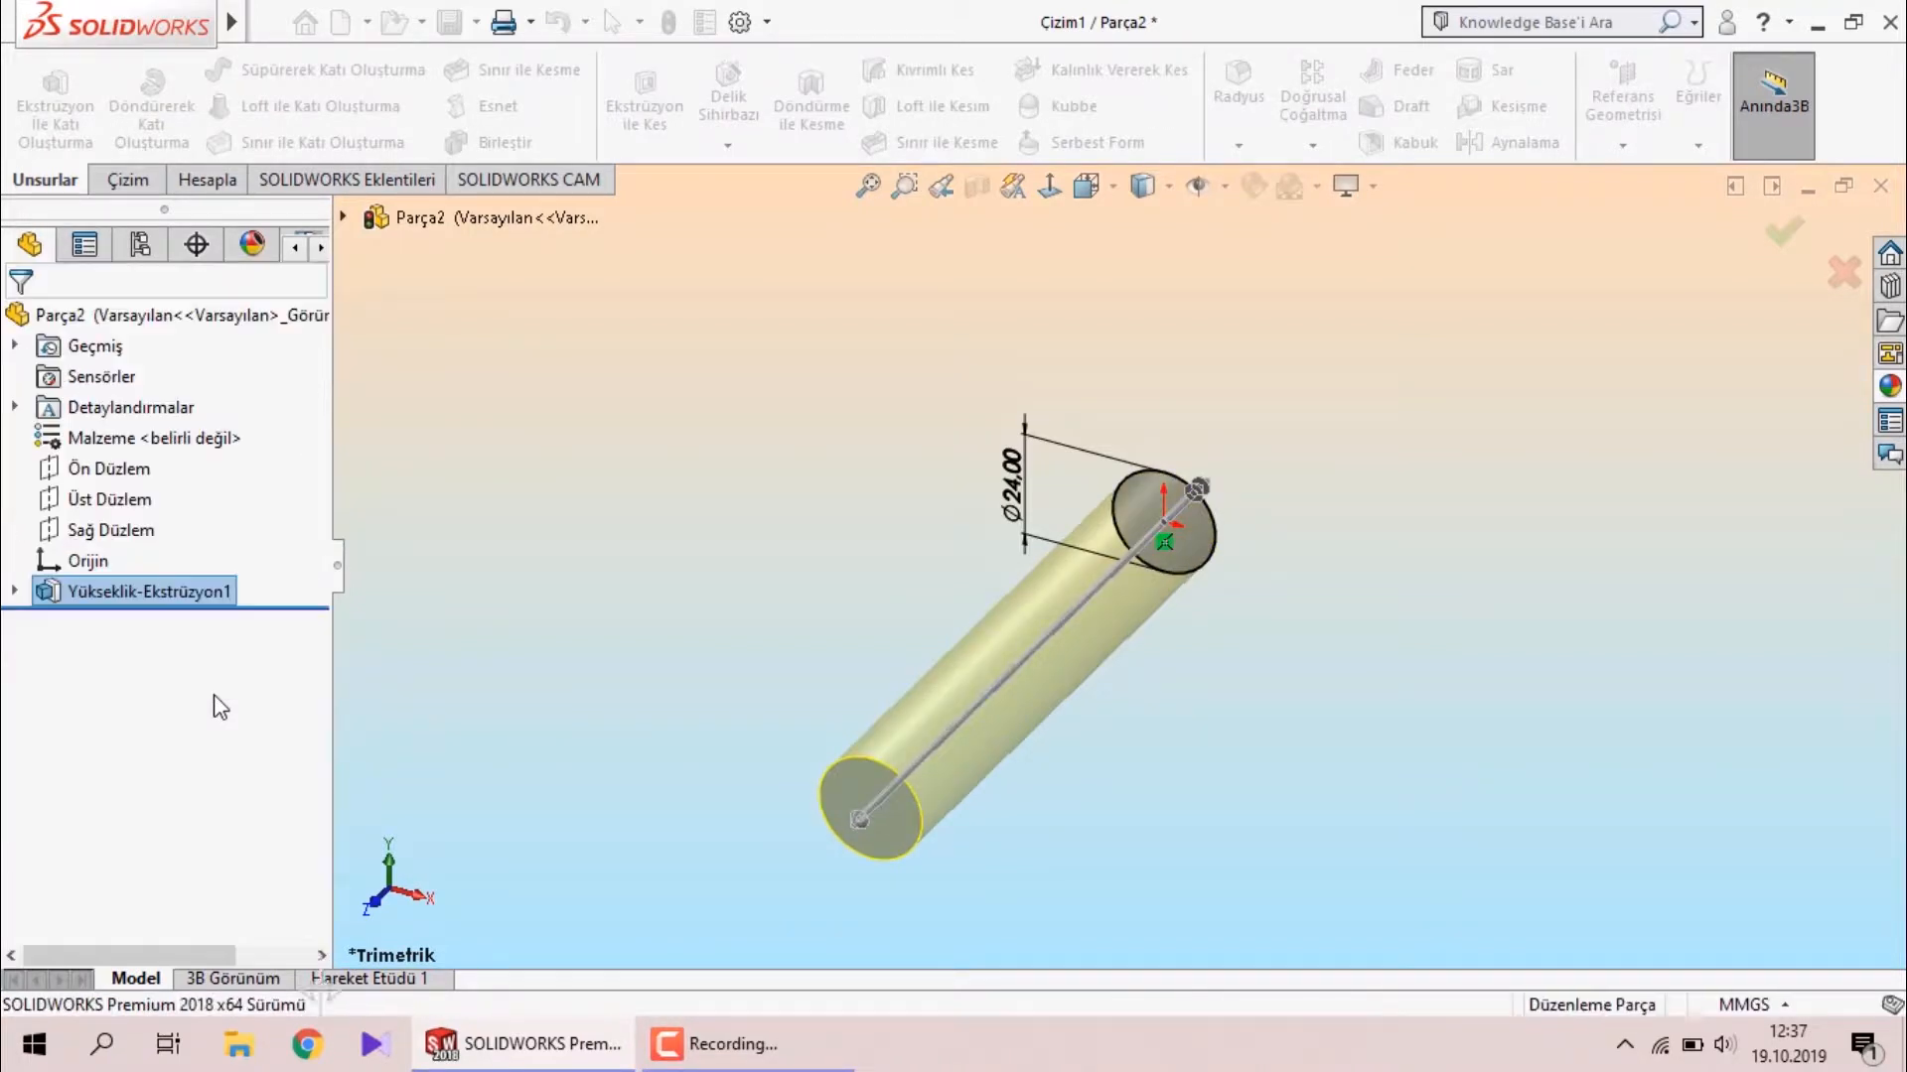
# Start a sketch on the shank's end face at the Front Plane and draw a concentric circle about 32 mm in diameter.
pyautogui.moveTo(1247, 532); pyautogui.dragTo(994, 800, button='middle')
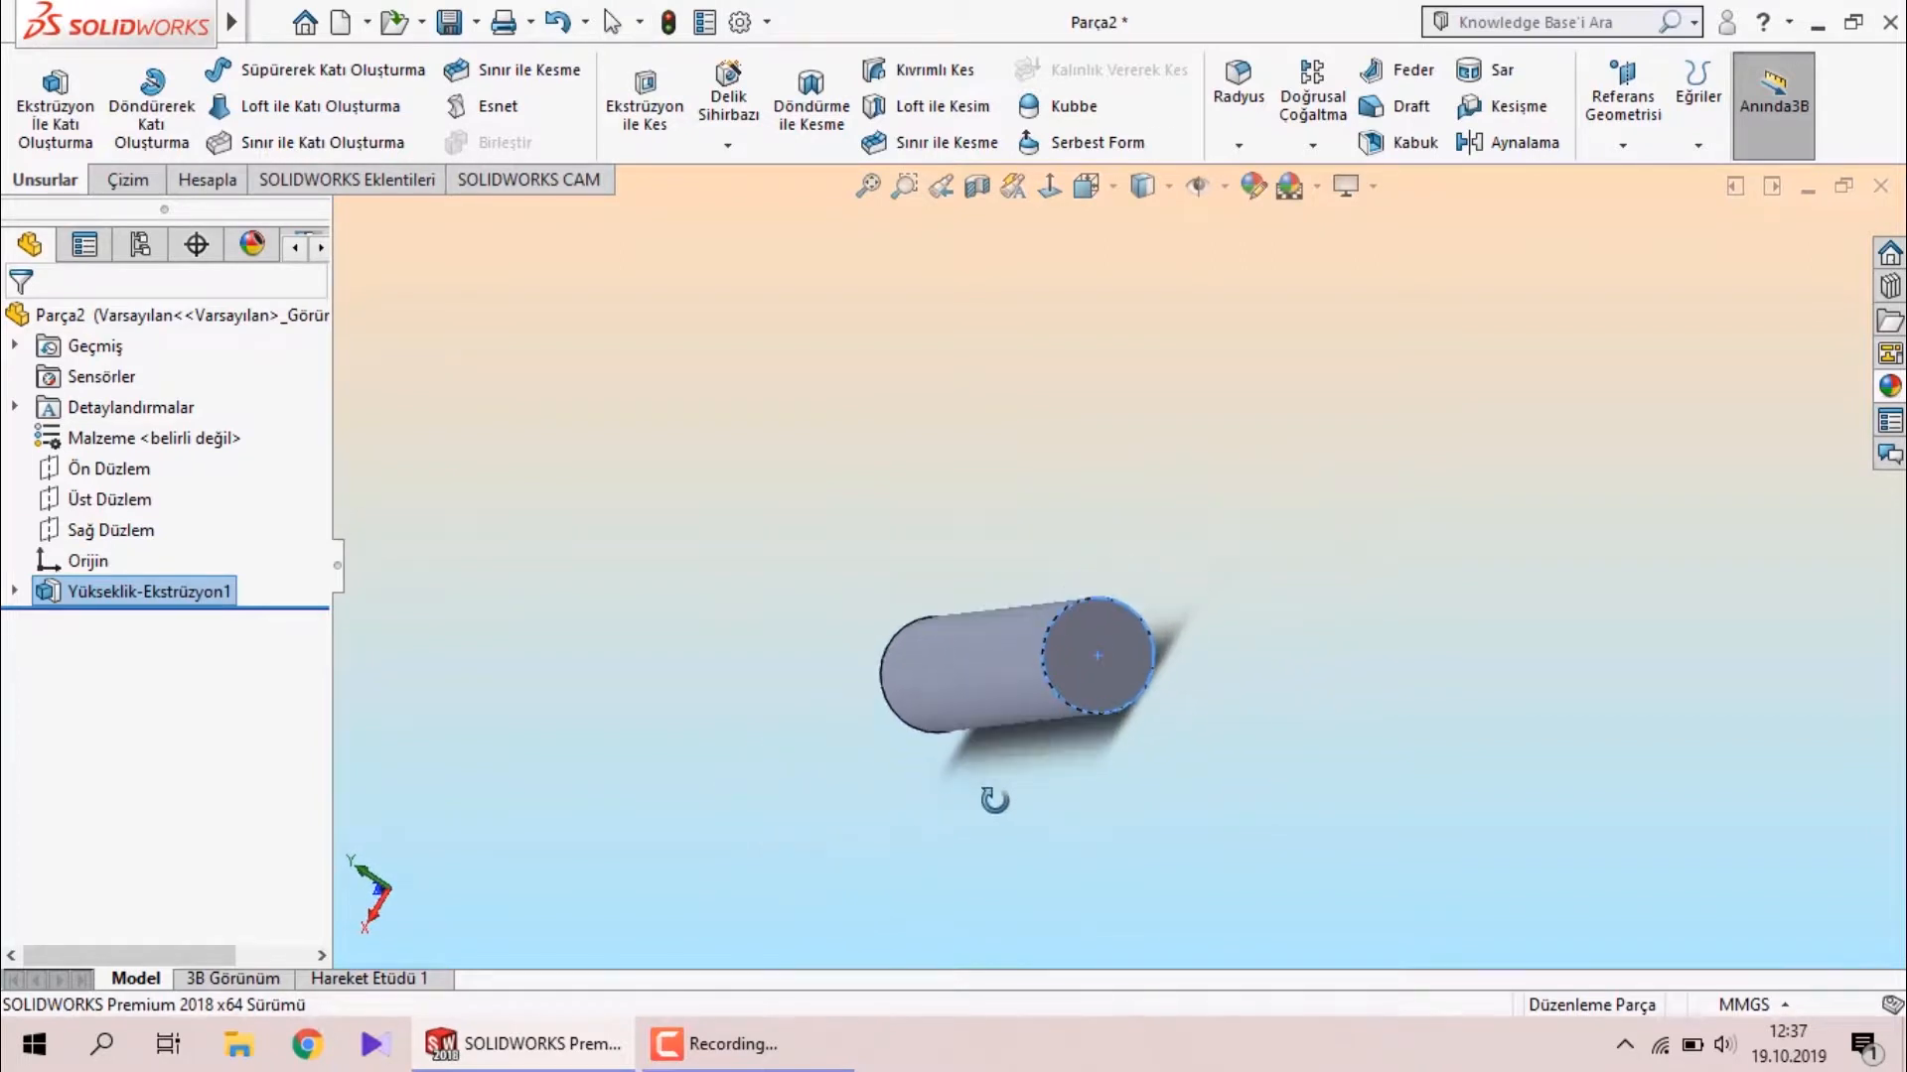
pyautogui.click(1059, 676)
pyautogui.click(111, 182)
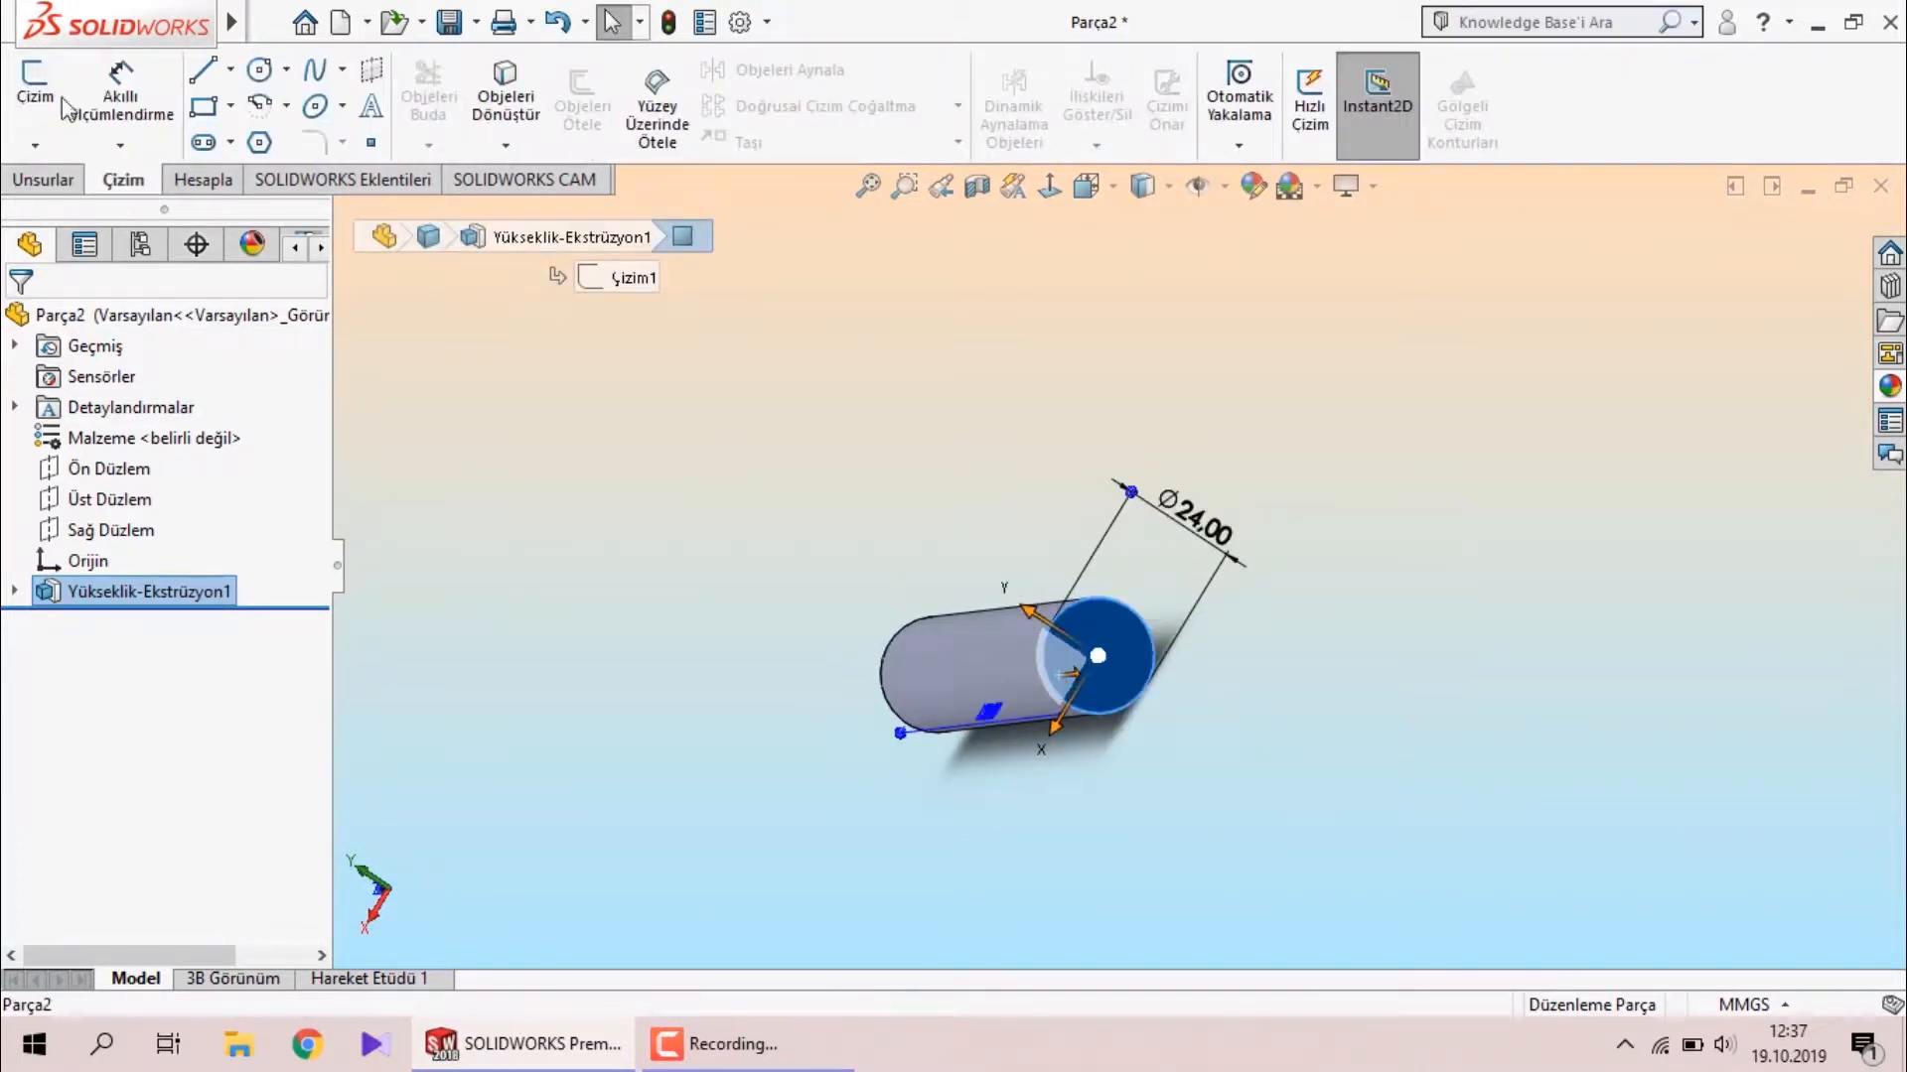
pyautogui.click(50, 100)
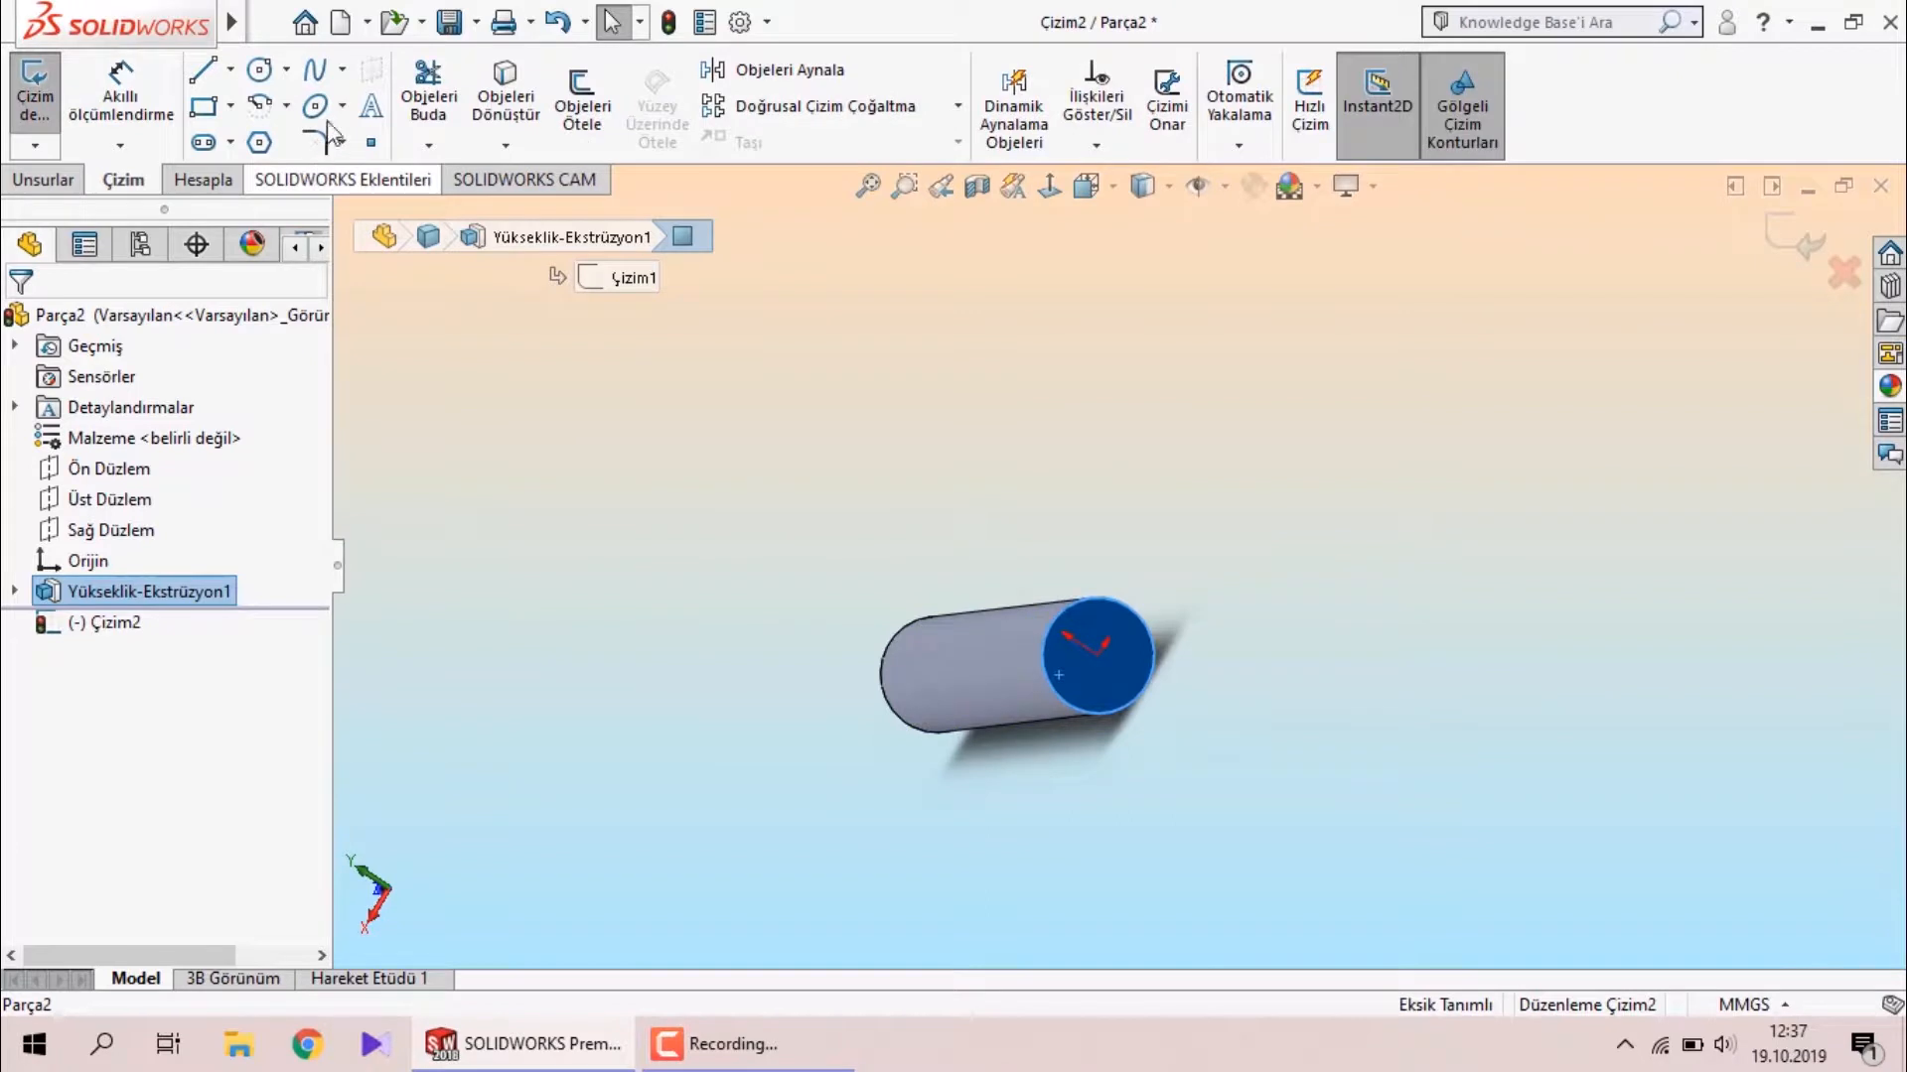
pyautogui.click(260, 70)
pyautogui.click(1097, 654)
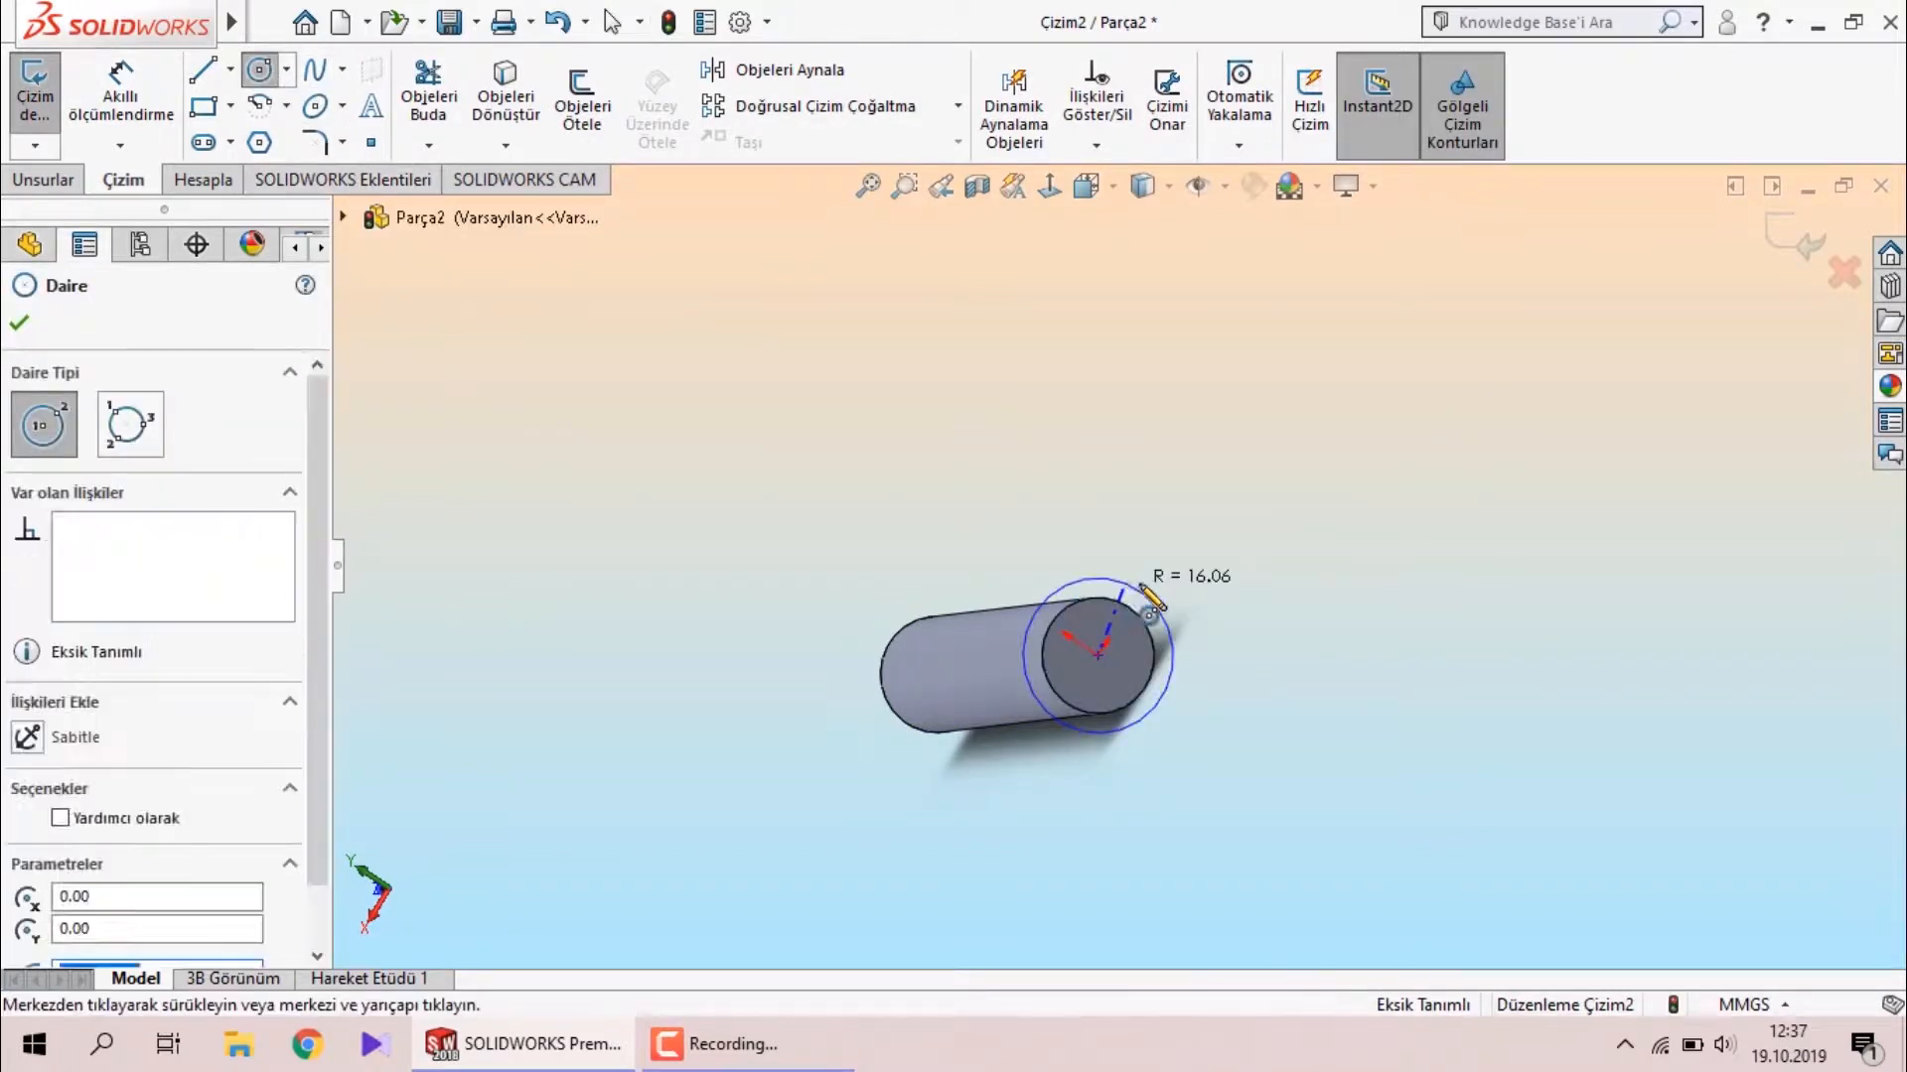
pyautogui.click(1150, 595)
# Dimension the new circle on the shank's end face to a 27 mm diameter.
pyautogui.moveTo(1247, 711); pyautogui.dragTo(1227, 673, button='middle')
pyautogui.moveTo(1243, 654); pyautogui.dragTo(1243, 526, button='right')
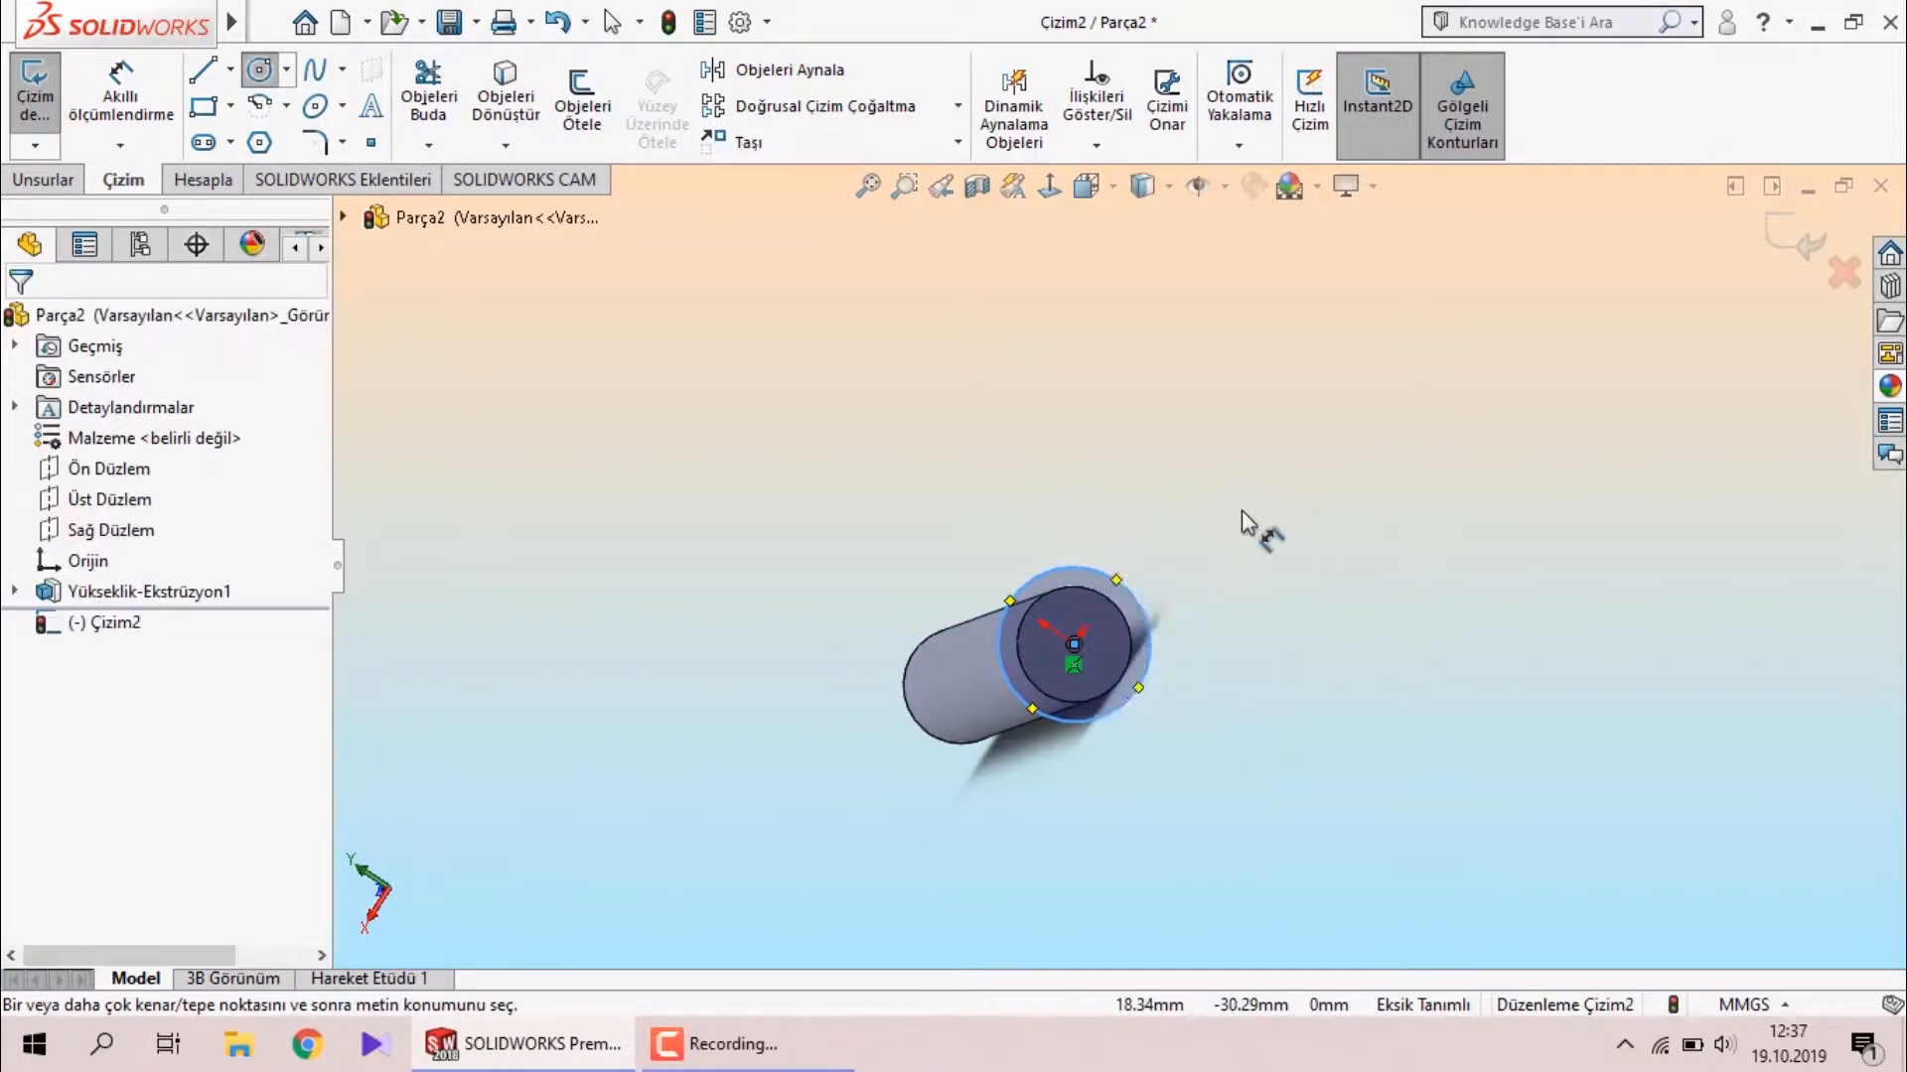
pyautogui.click(1120, 581)
pyautogui.click(1142, 531)
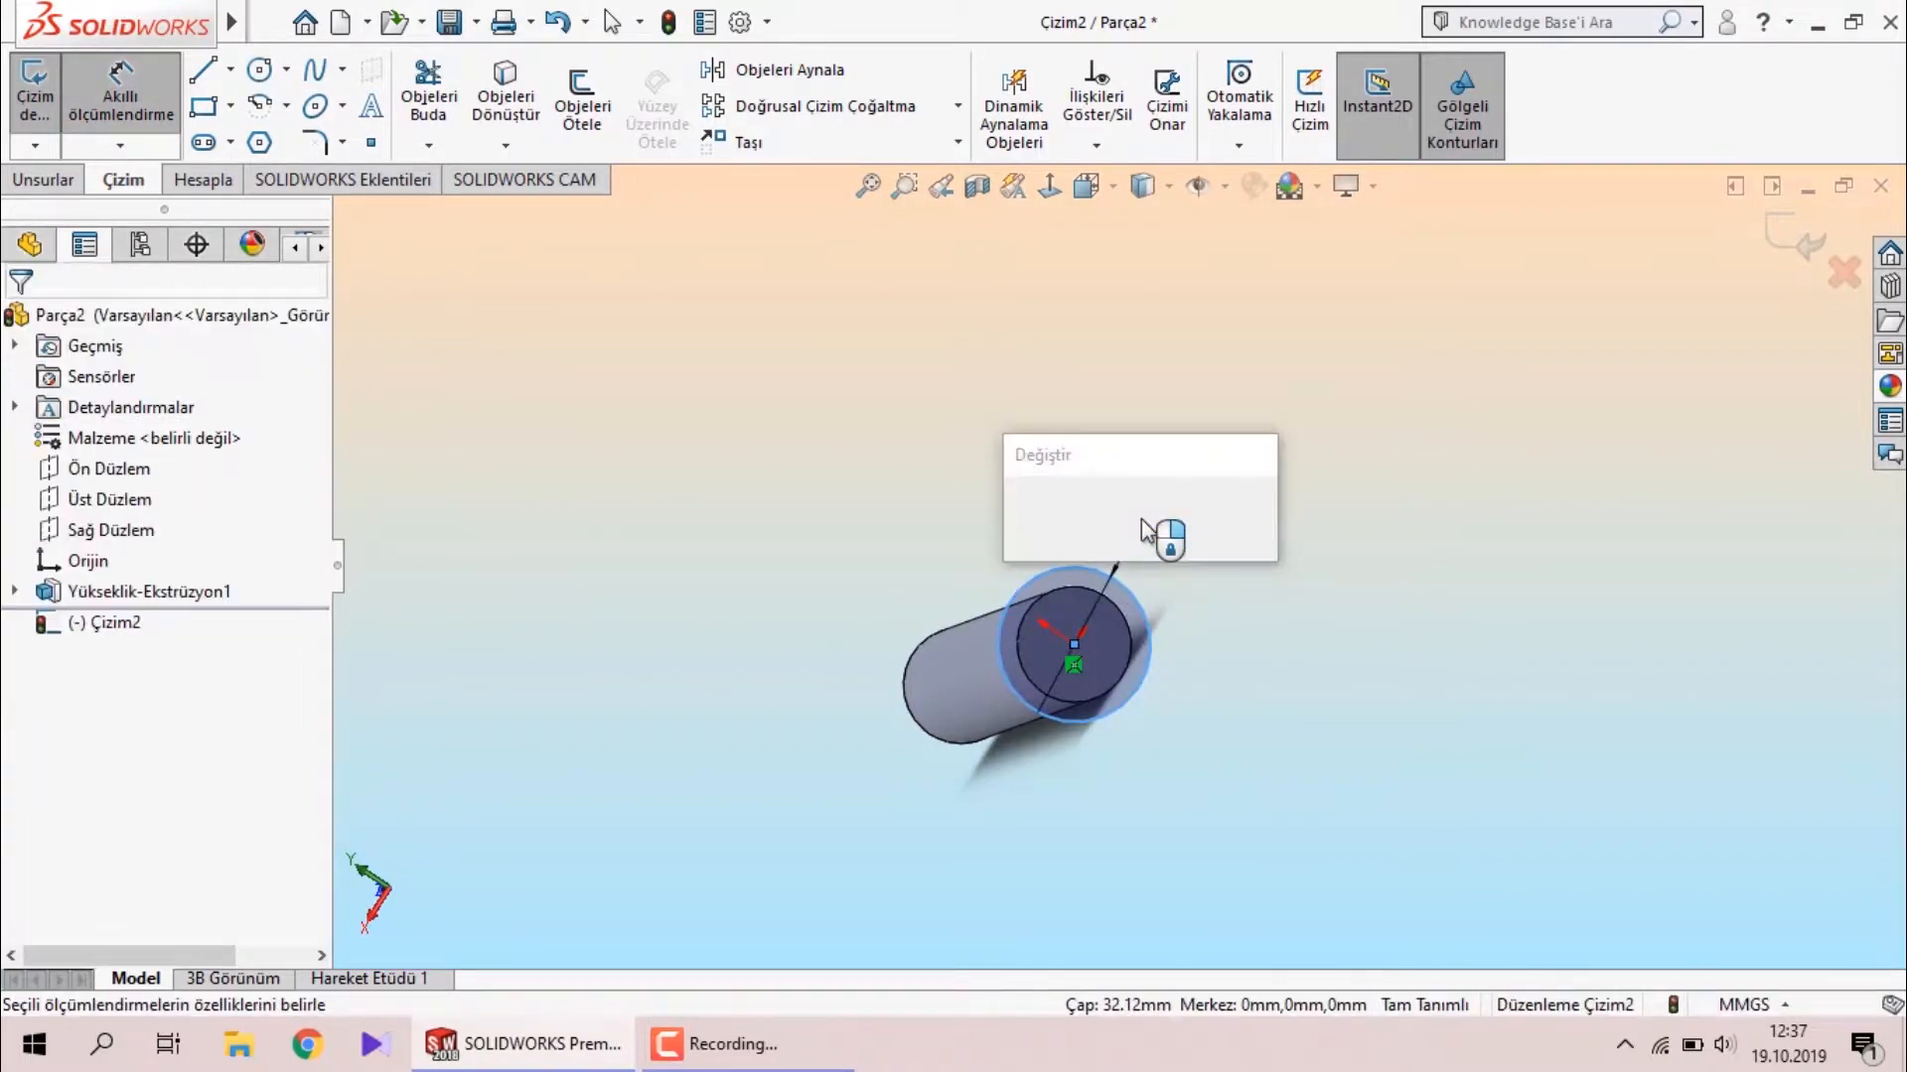
pyautogui.write('27')
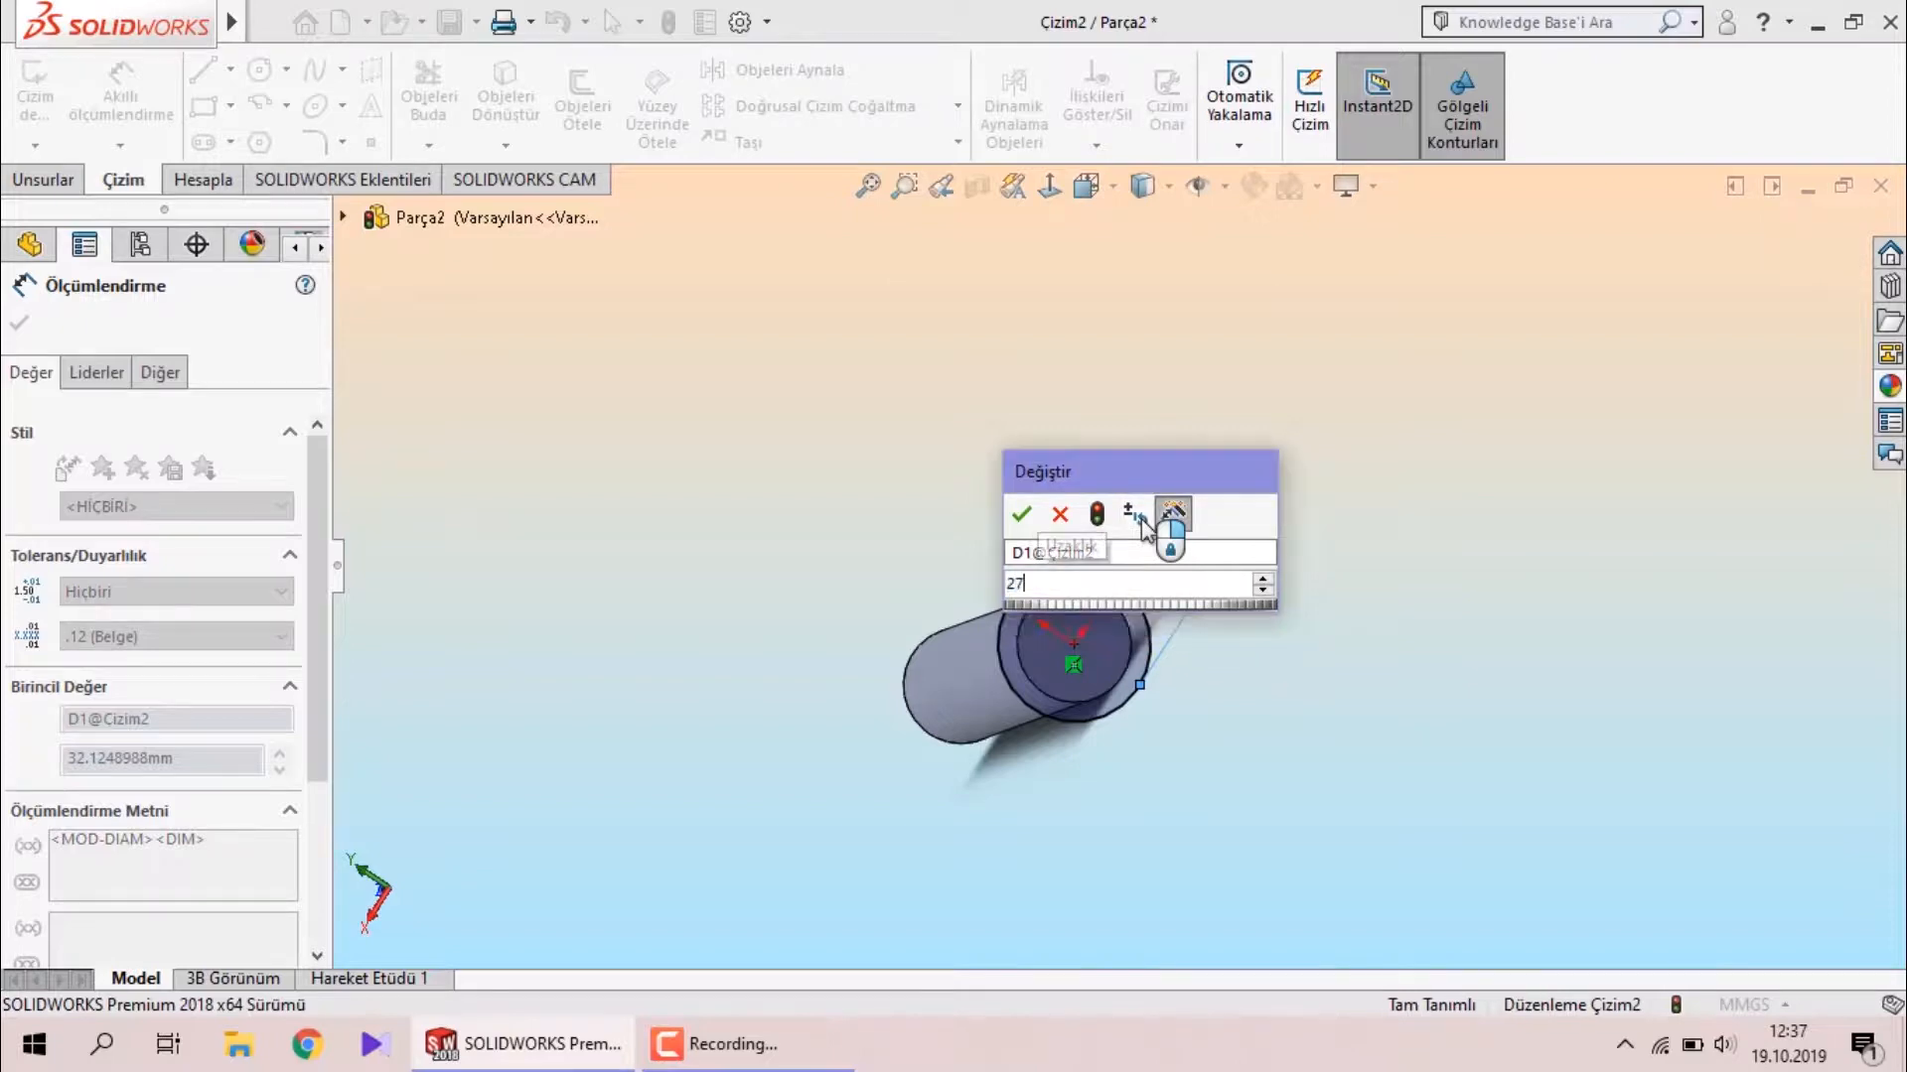
pyautogui.press('Return')
pyautogui.click(1430, 624)
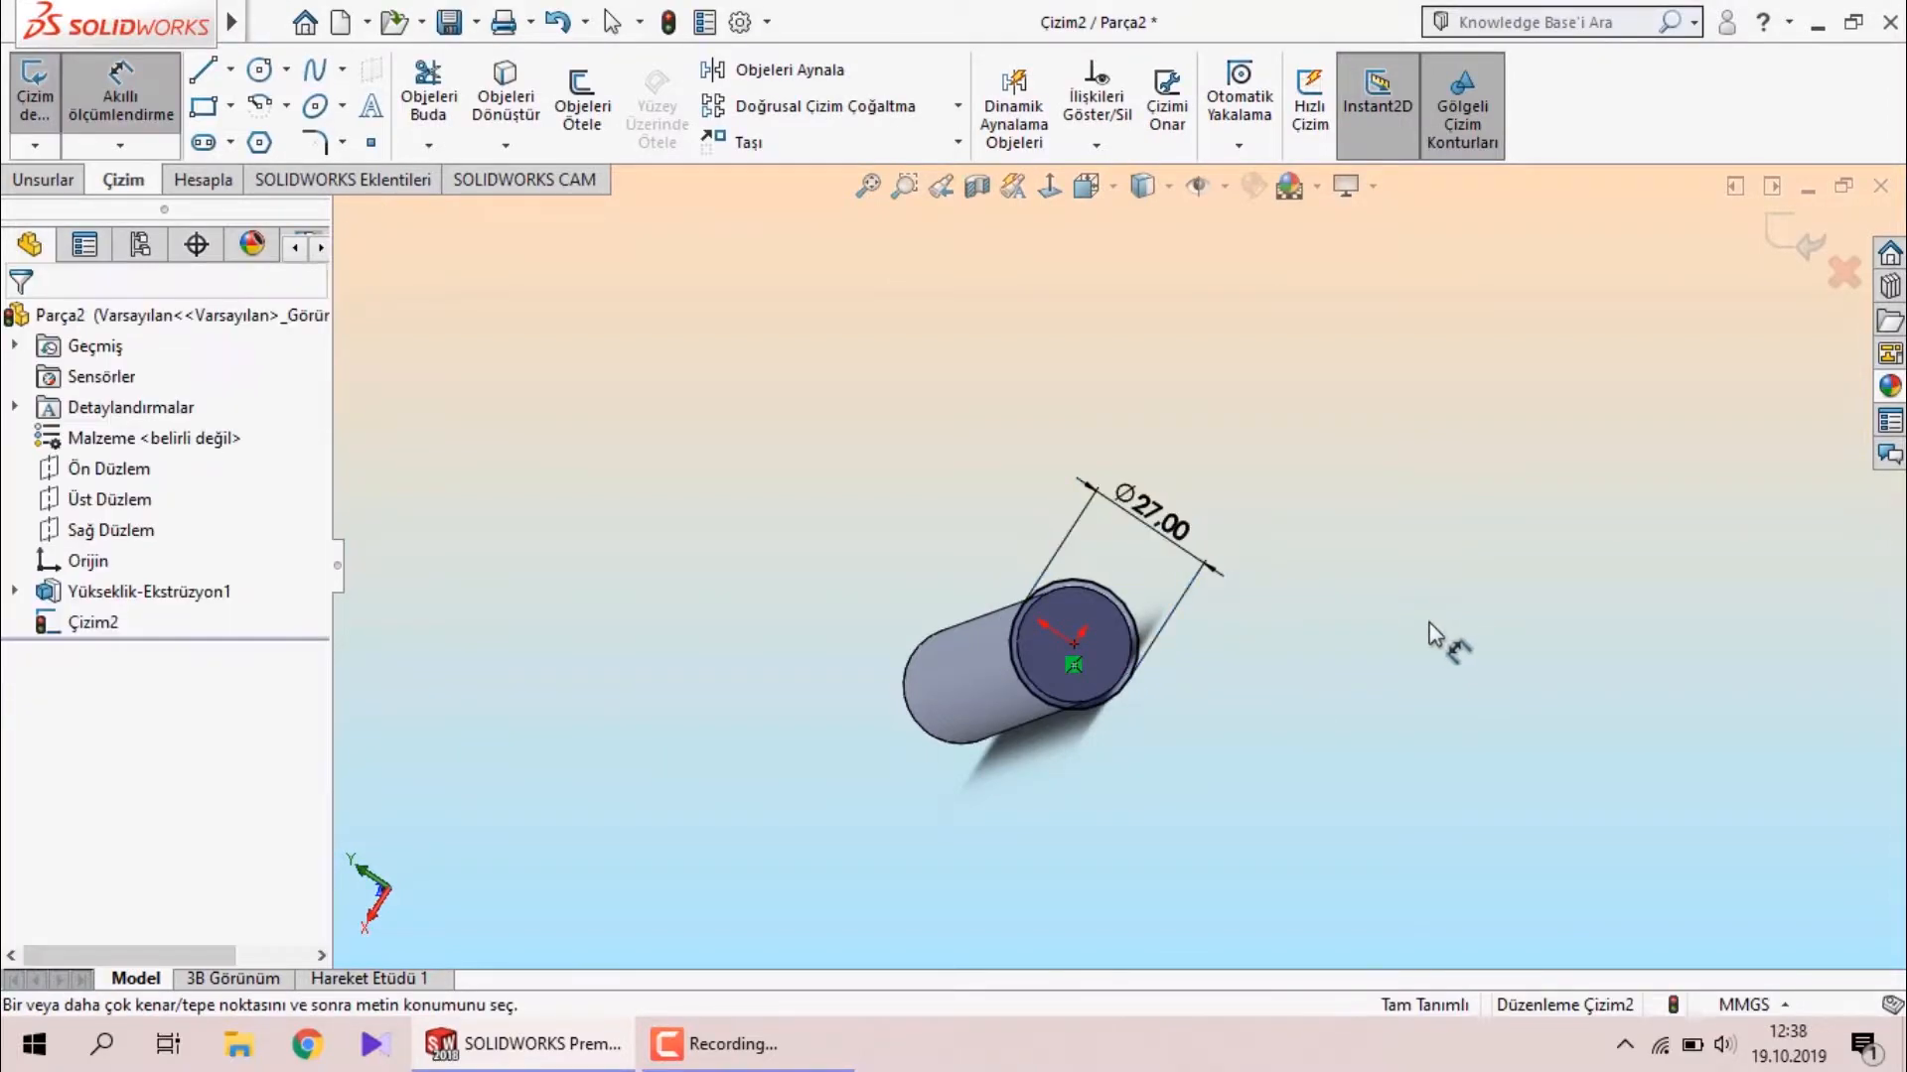
# Extrude the 27 mm circle 5.6 mm outward from the shank's end, merged with the body, to form a collar.
pyautogui.click(35, 181)
pyautogui.click(55, 100)
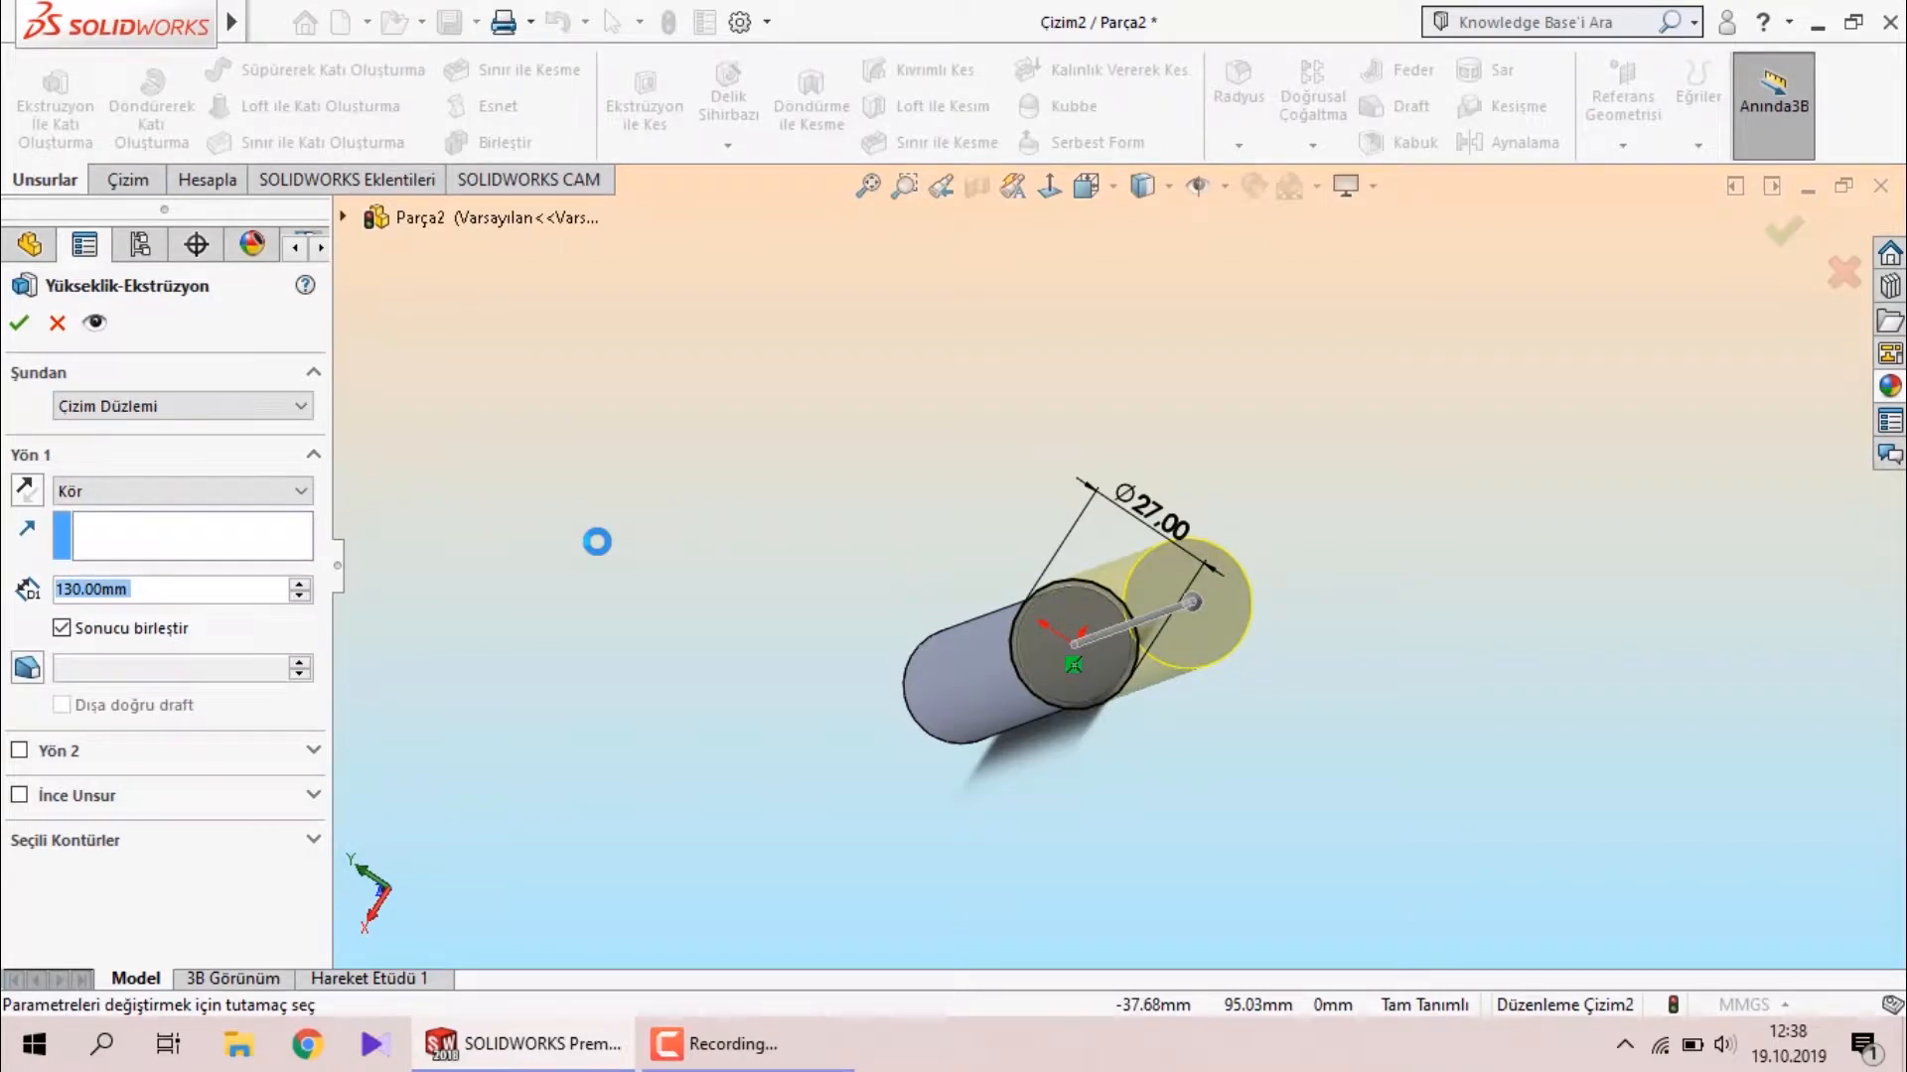
pyautogui.write('5.6')
pyautogui.press('Return')
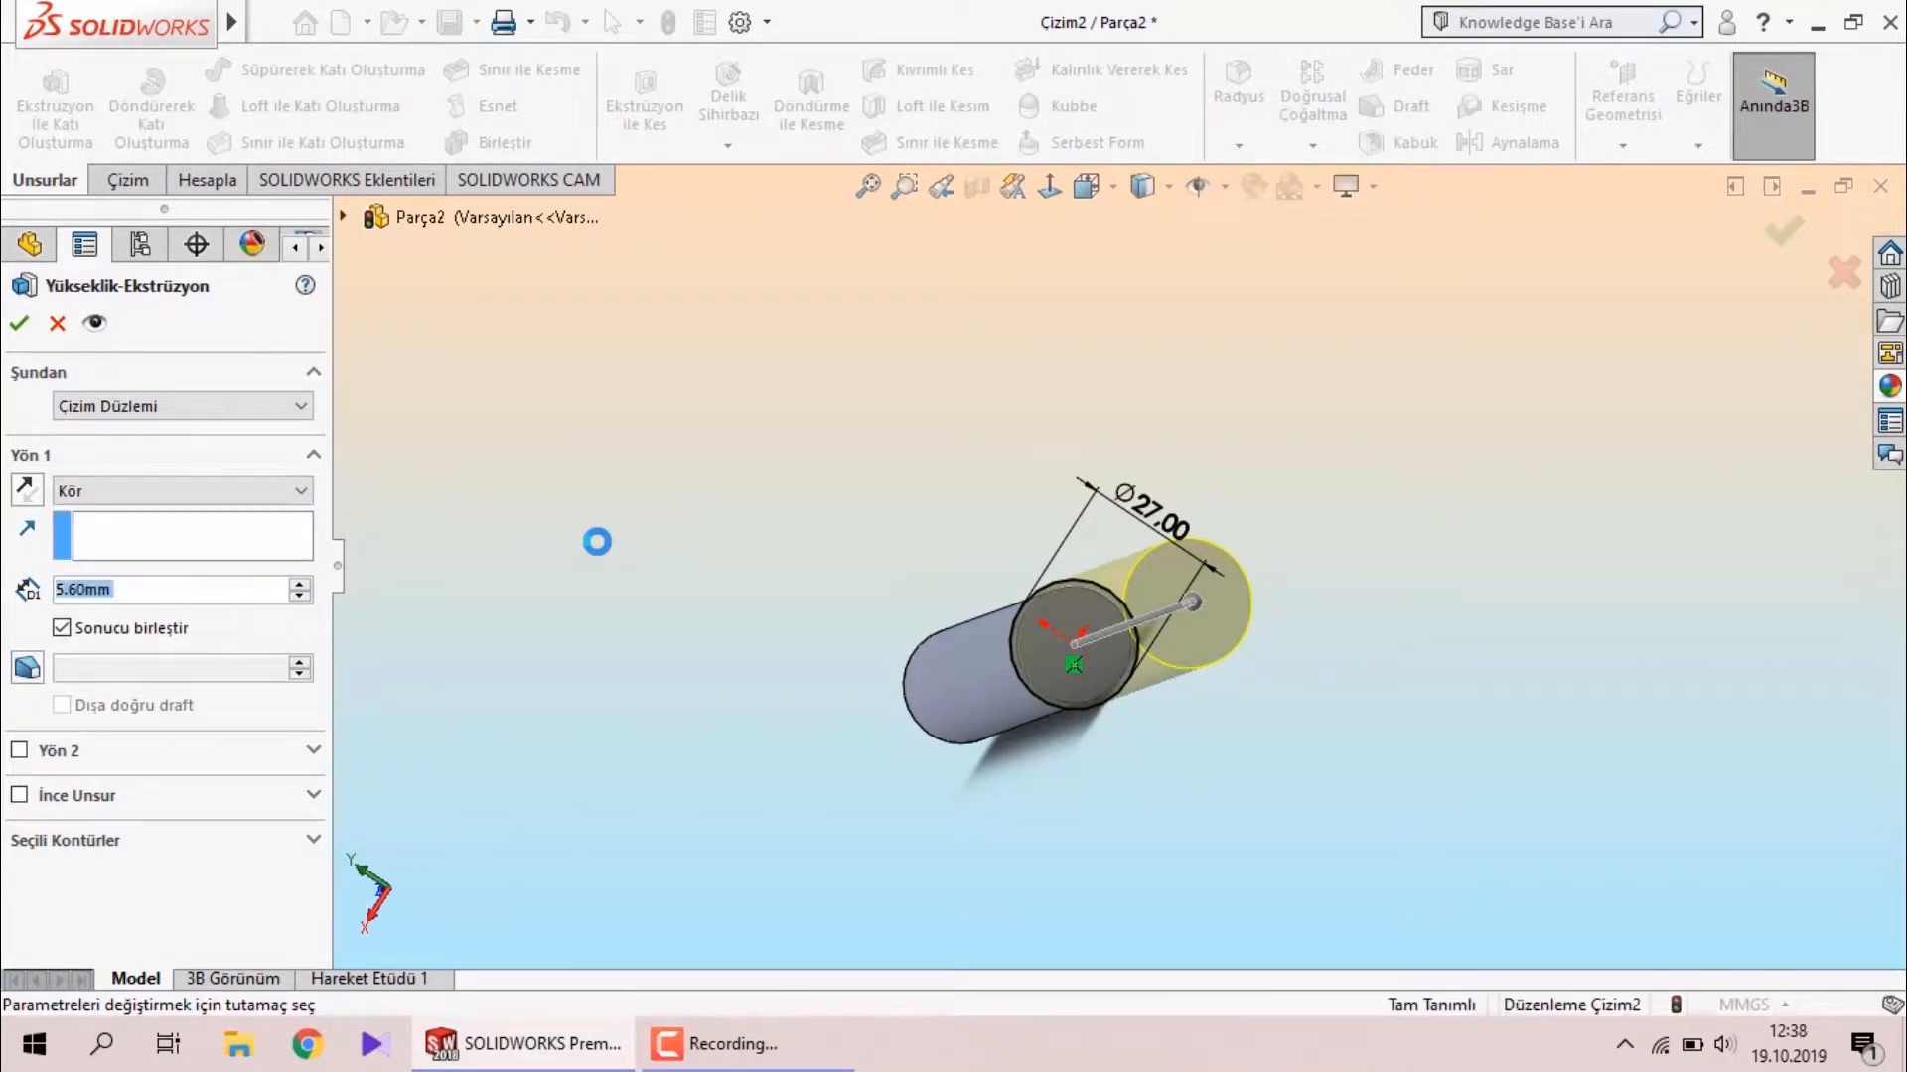
pyautogui.moveTo(946, 679); pyautogui.dragTo(880, 587, button='middle')
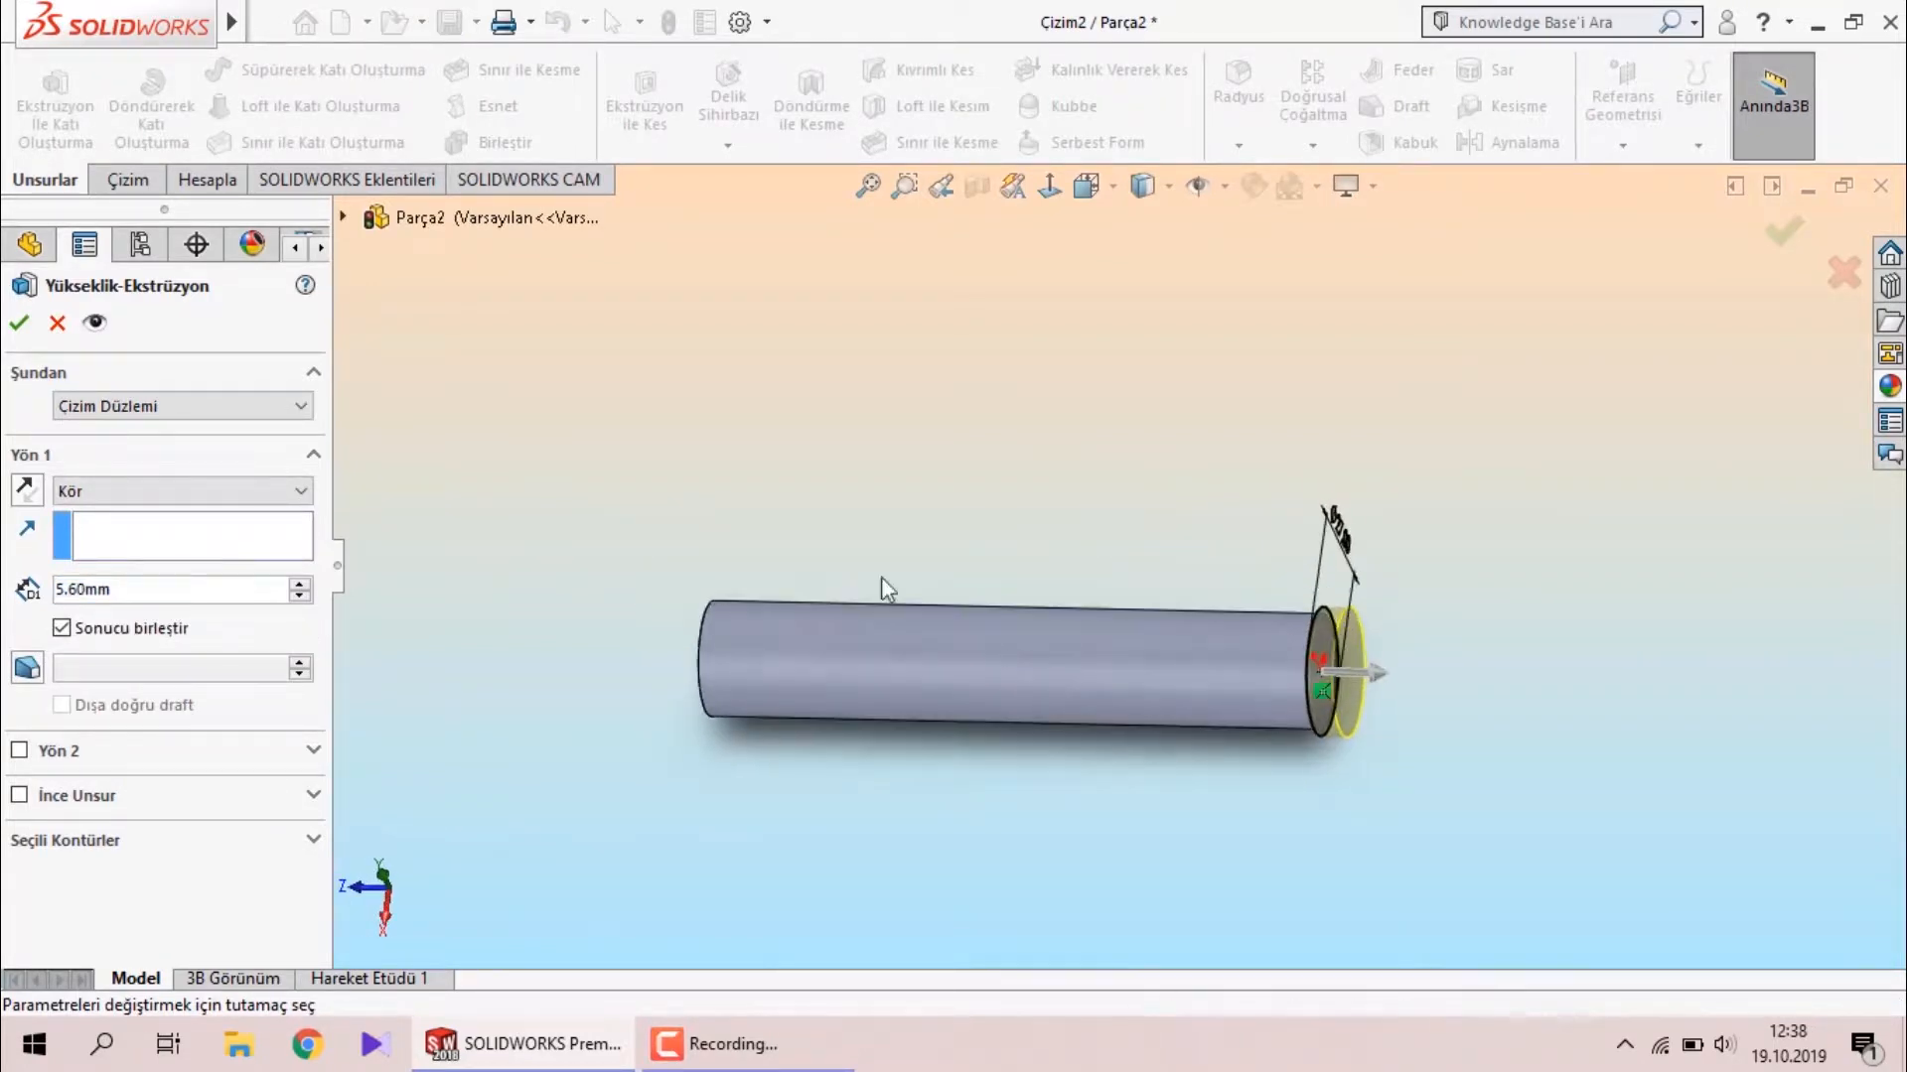
pyautogui.click(22, 320)
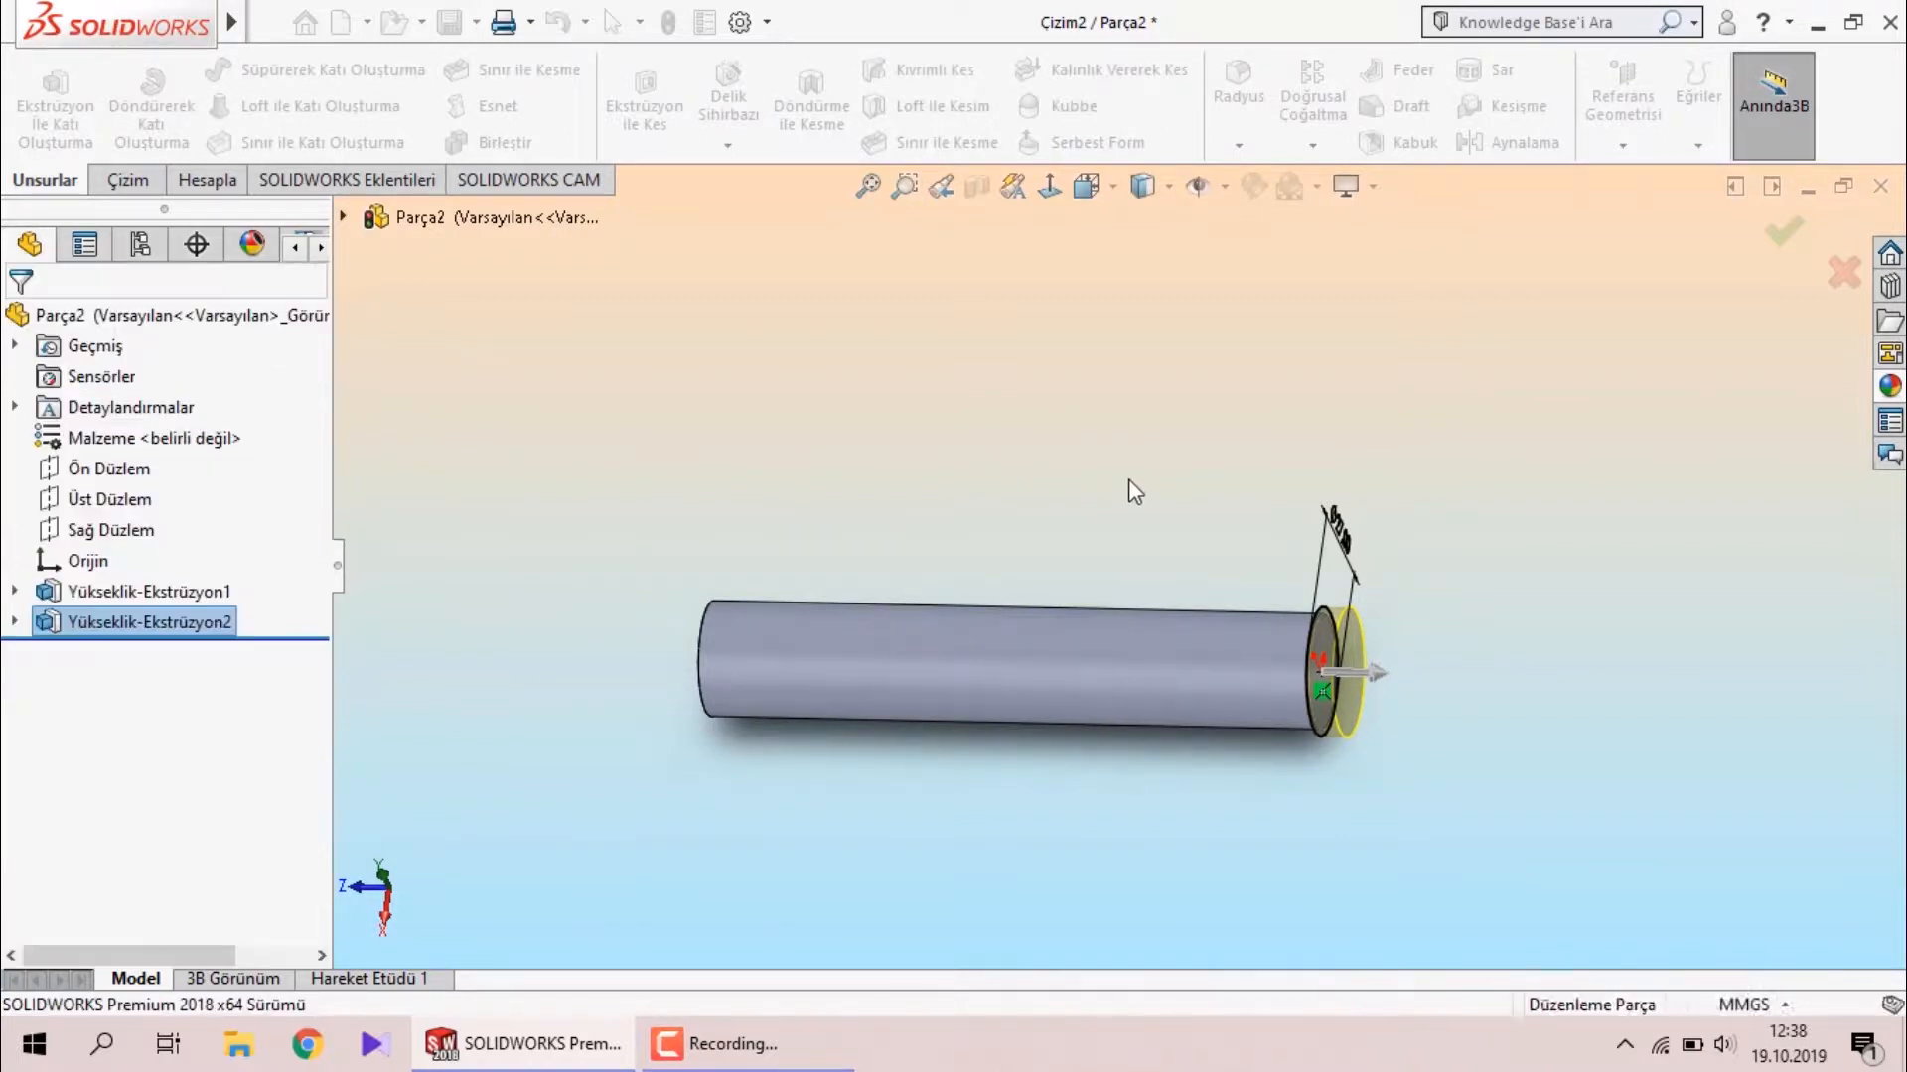
# Sketch a six-sided polygon centred on the collar's outer face, with an inscribed circle about 20 mm across and one vertex straight up.
pyautogui.moveTo(1375, 735); pyautogui.dragTo(1184, 610, button='middle')
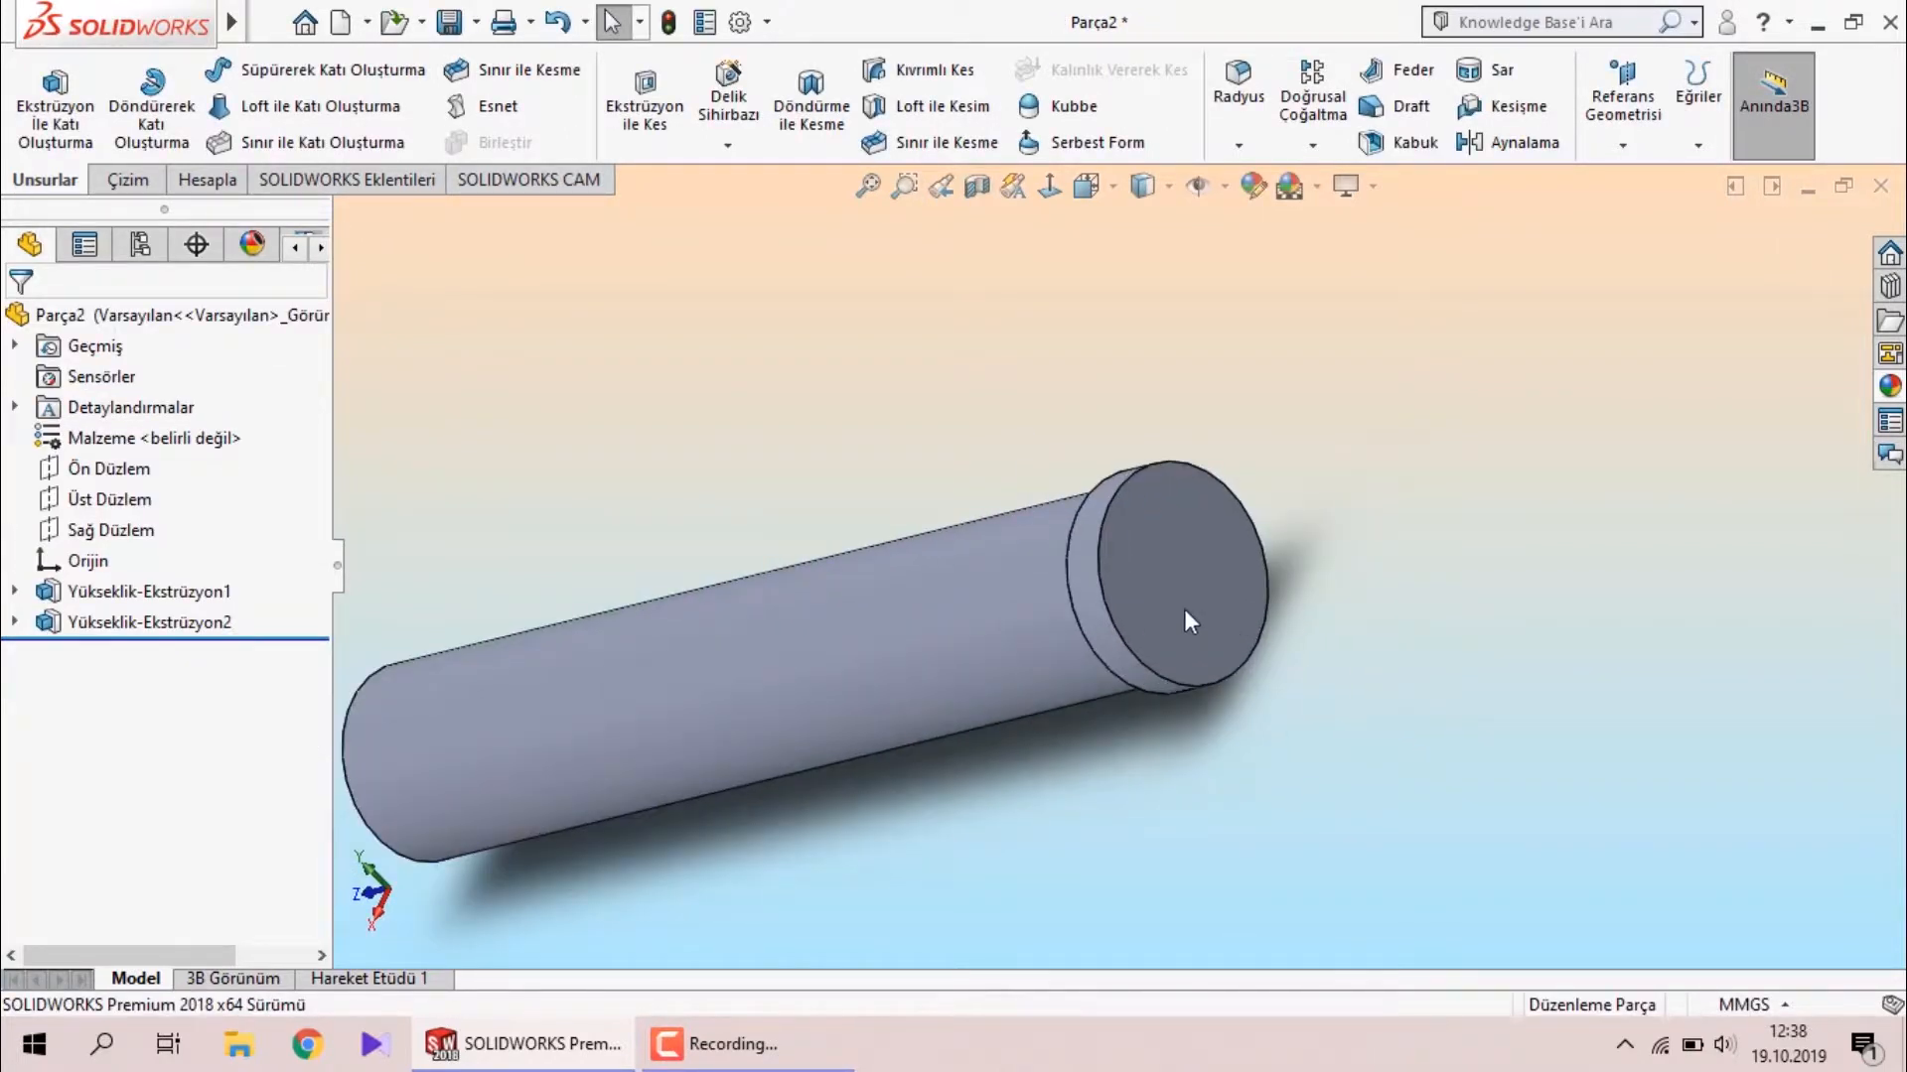
pyautogui.scroll(-3, 1158, 592)
pyautogui.click(1155, 588)
pyautogui.click(1279, 504)
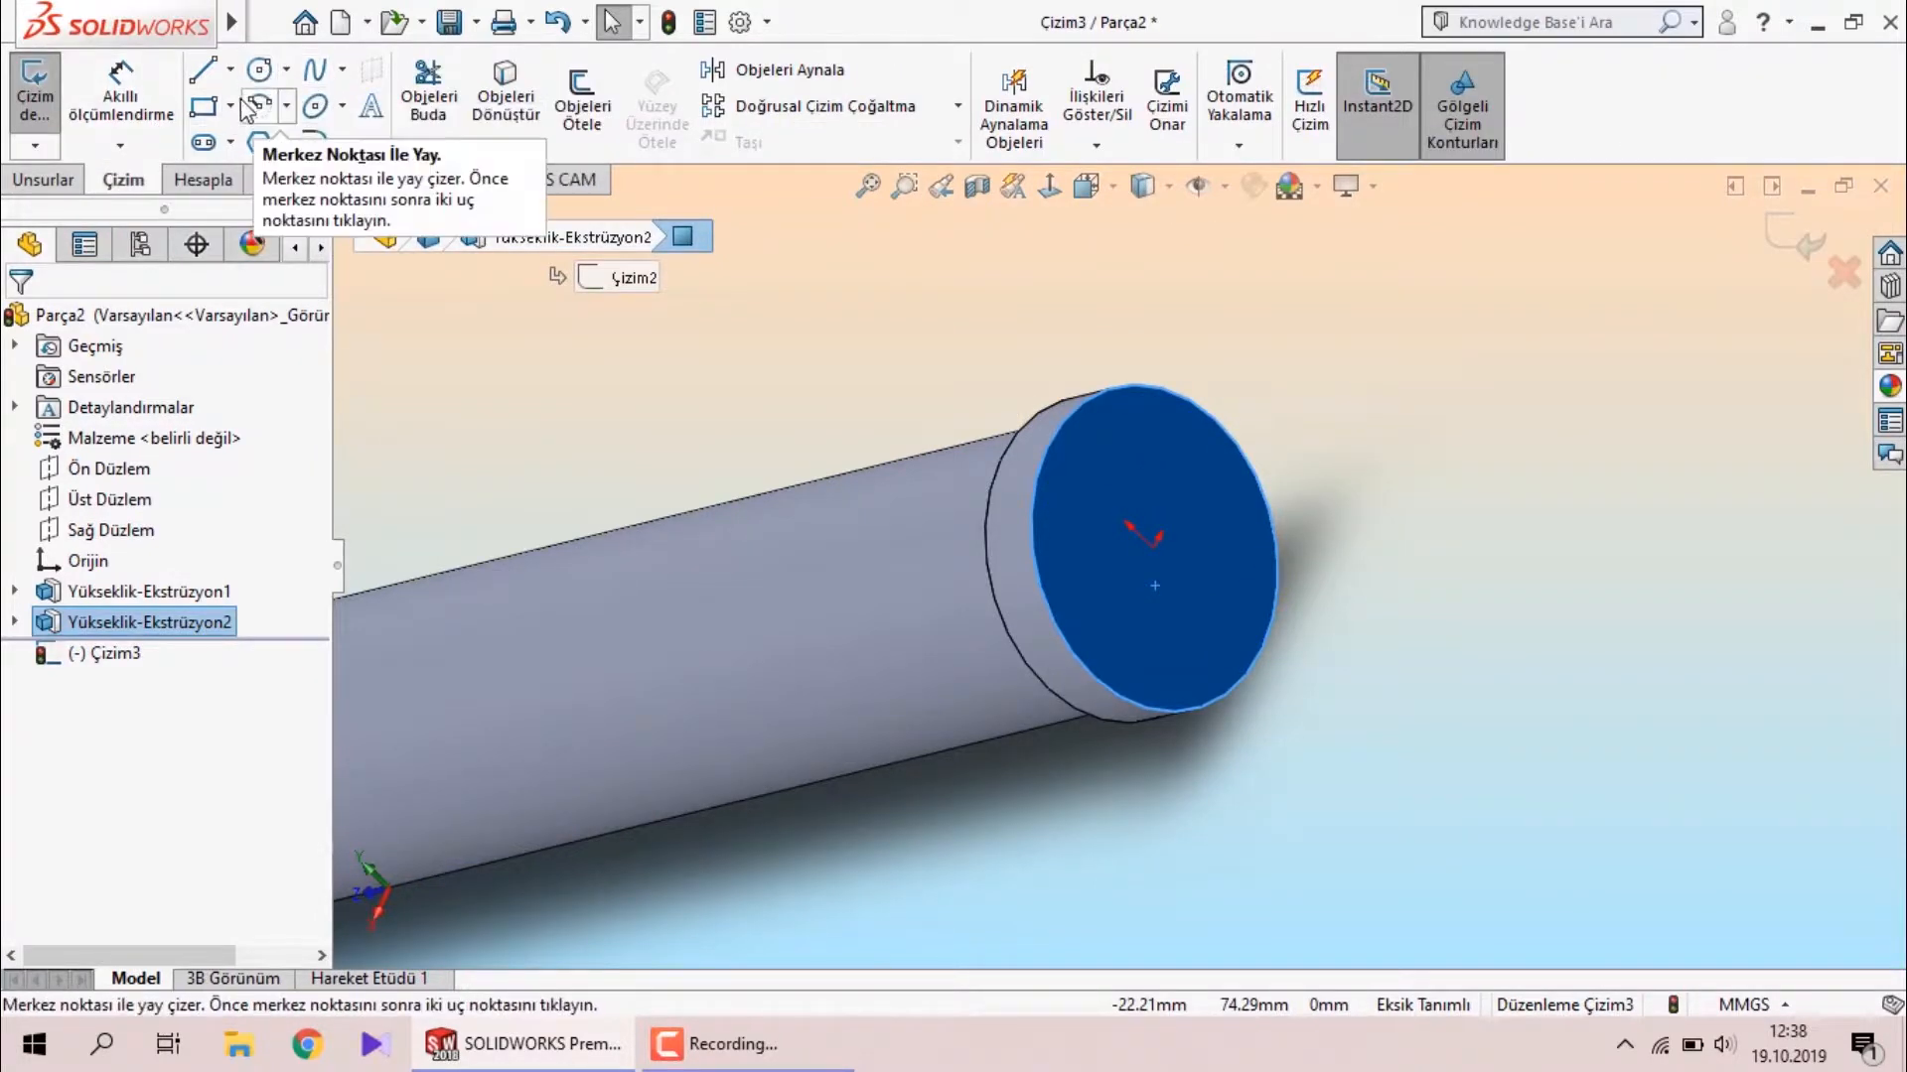
pyautogui.click(259, 142)
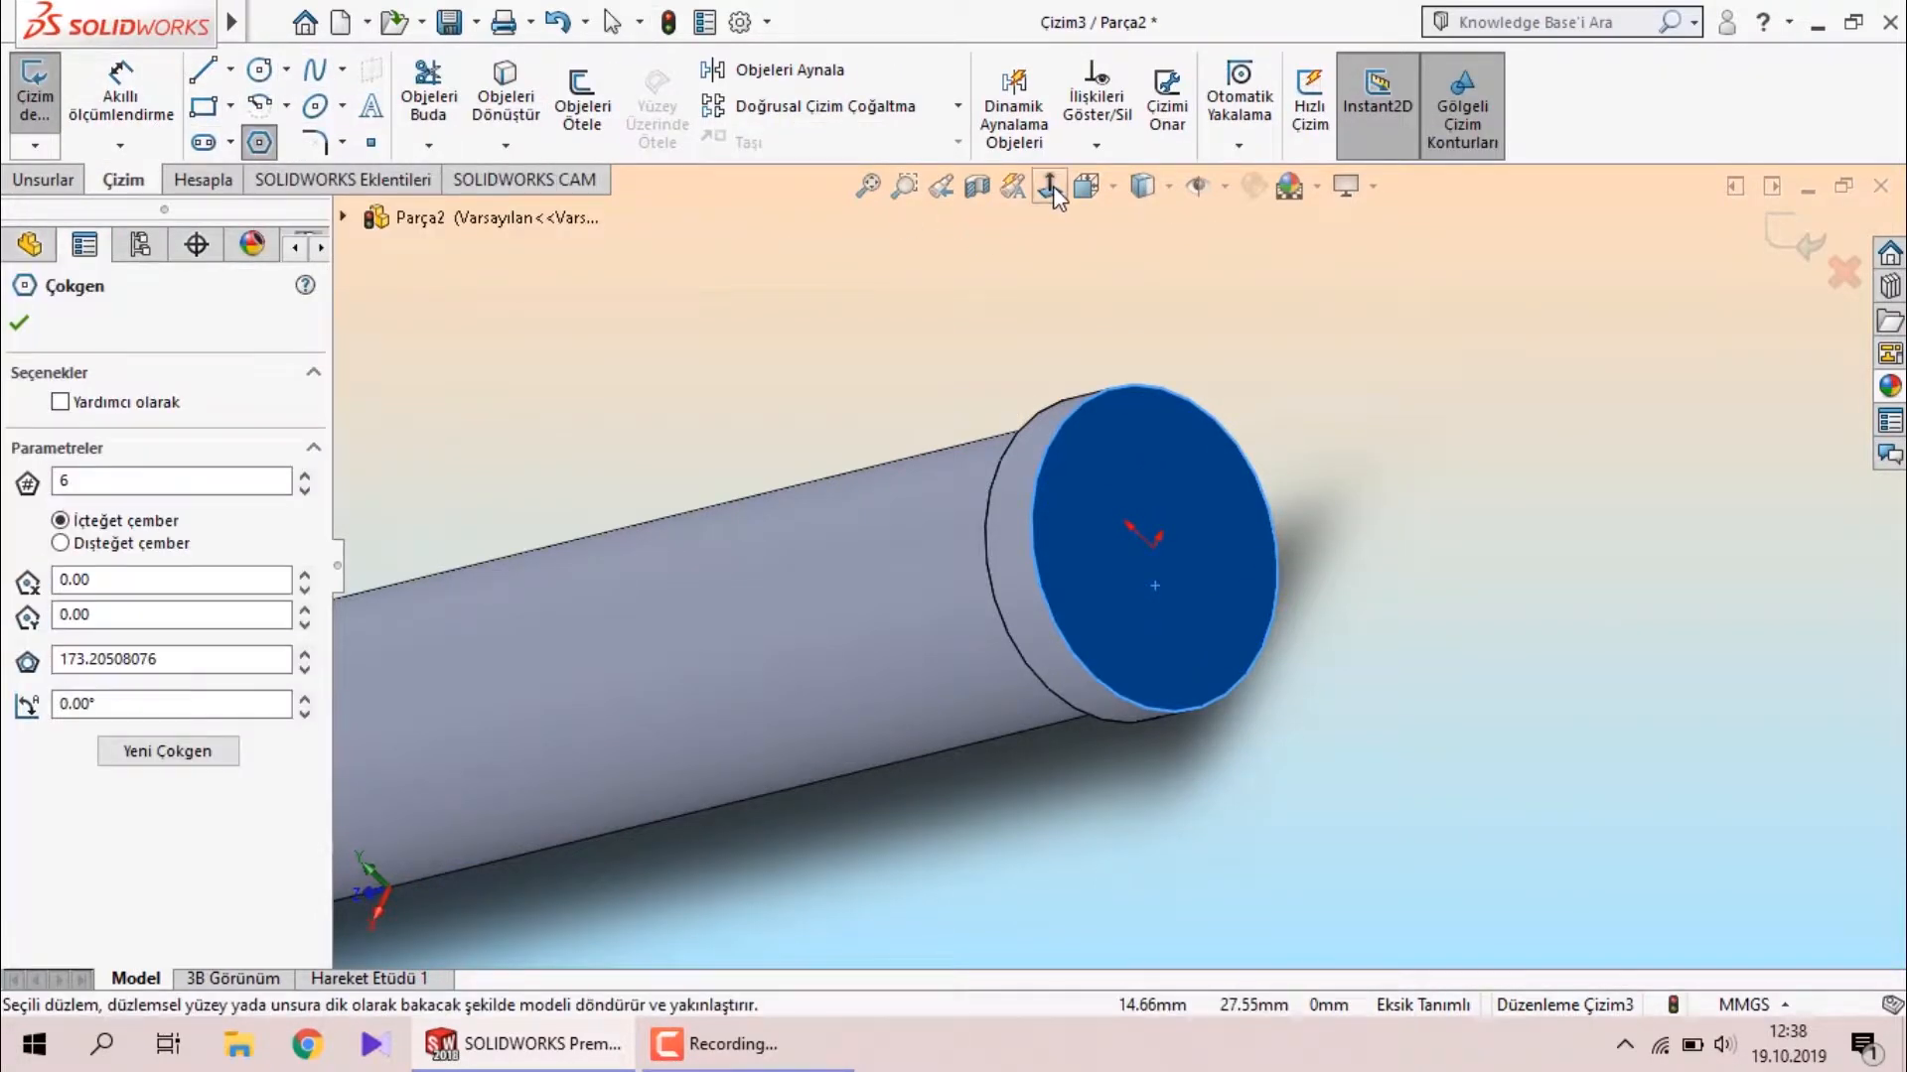
pyautogui.click(1051, 187)
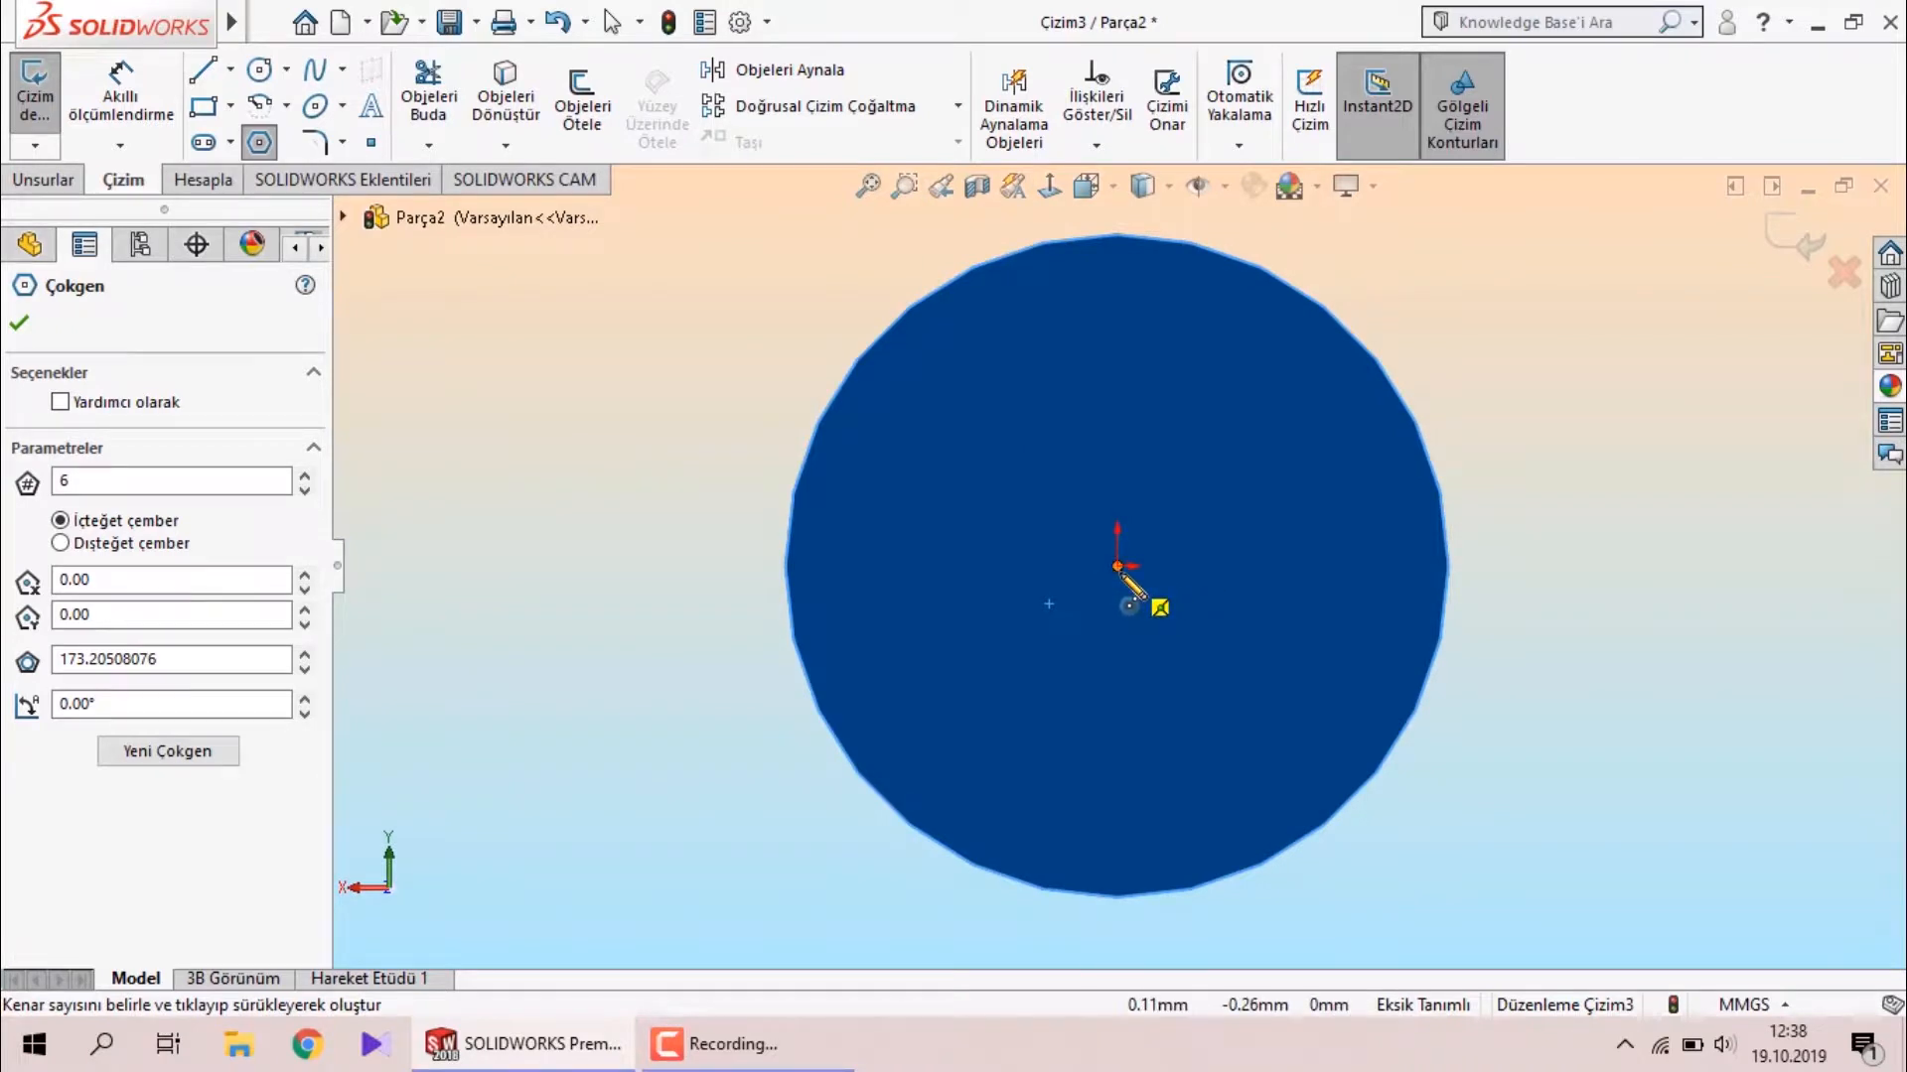
pyautogui.click(1118, 565)
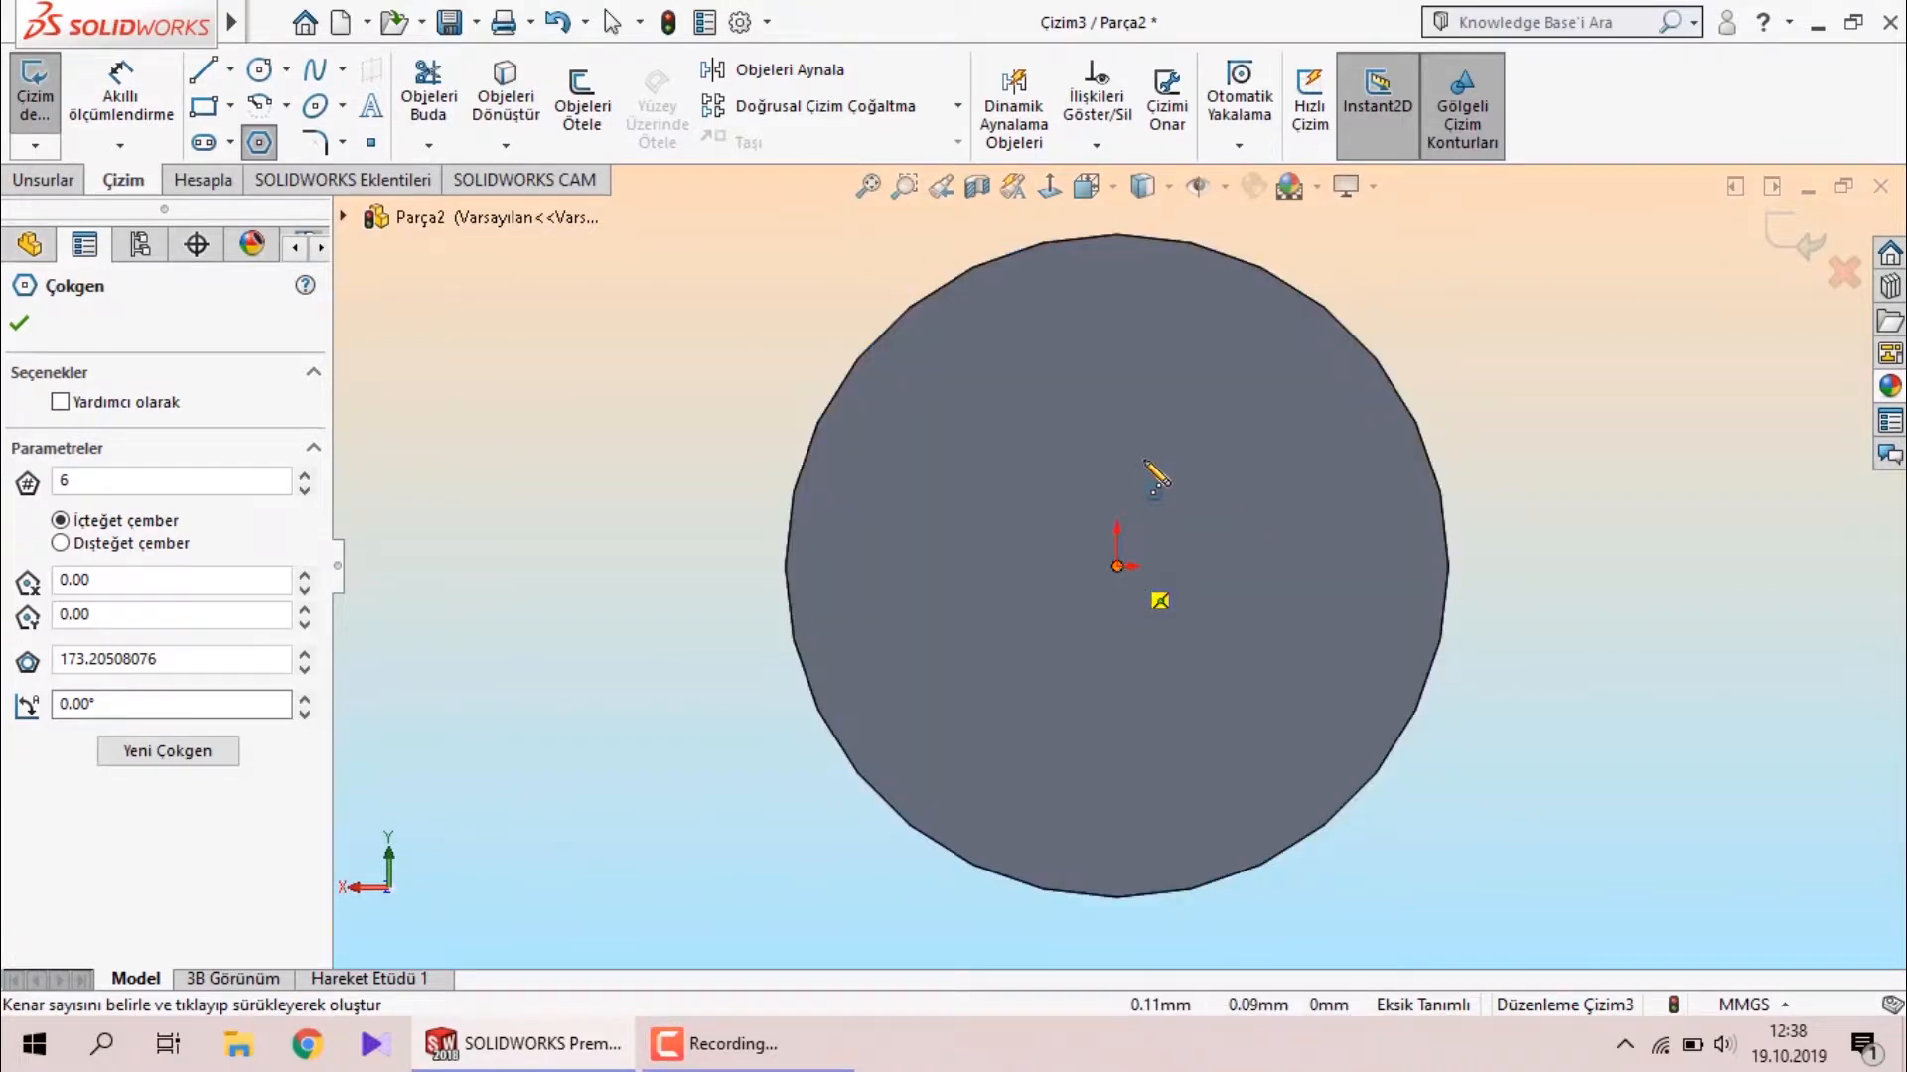
pyautogui.click(1117, 288)
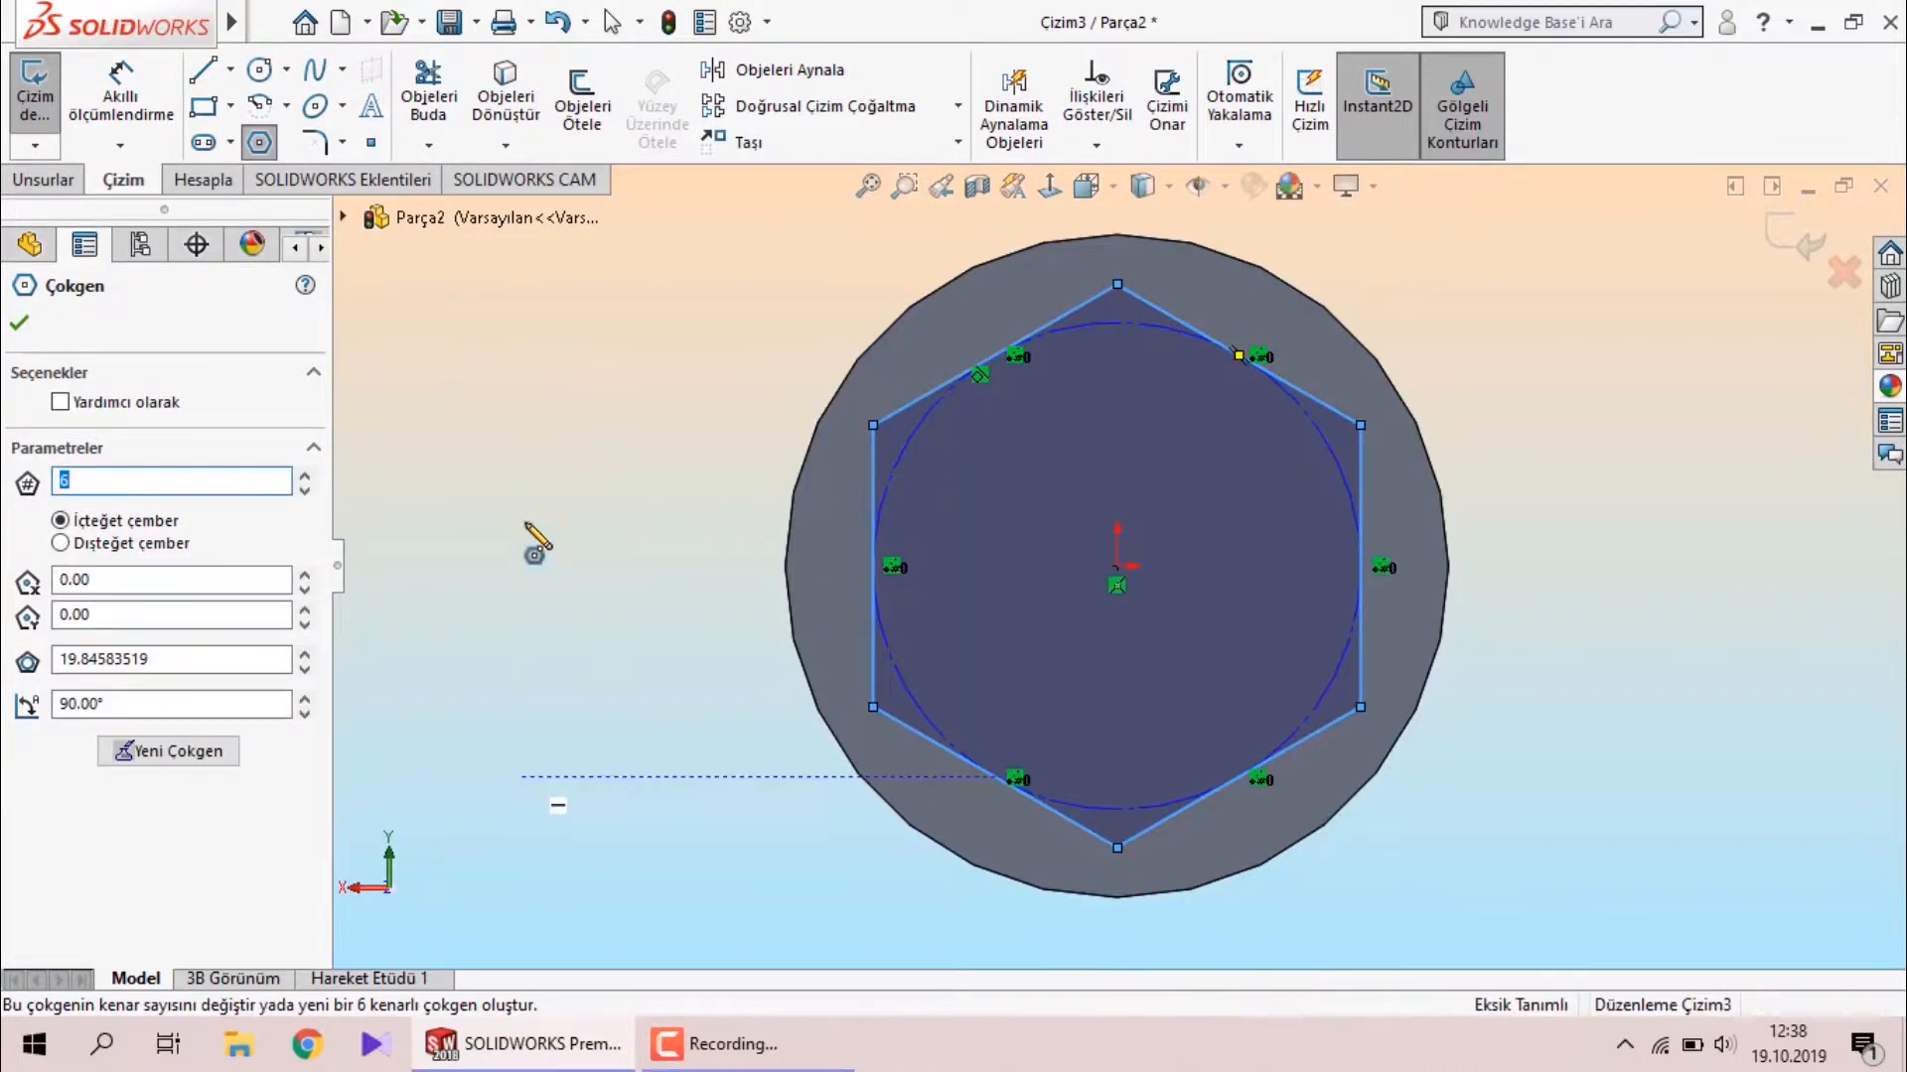
# Dimension the distance between two opposite sides of the hexagon and set it to 22 mm.
pyautogui.moveTo(529, 504); pyautogui.dragTo(529, 472, button='right')
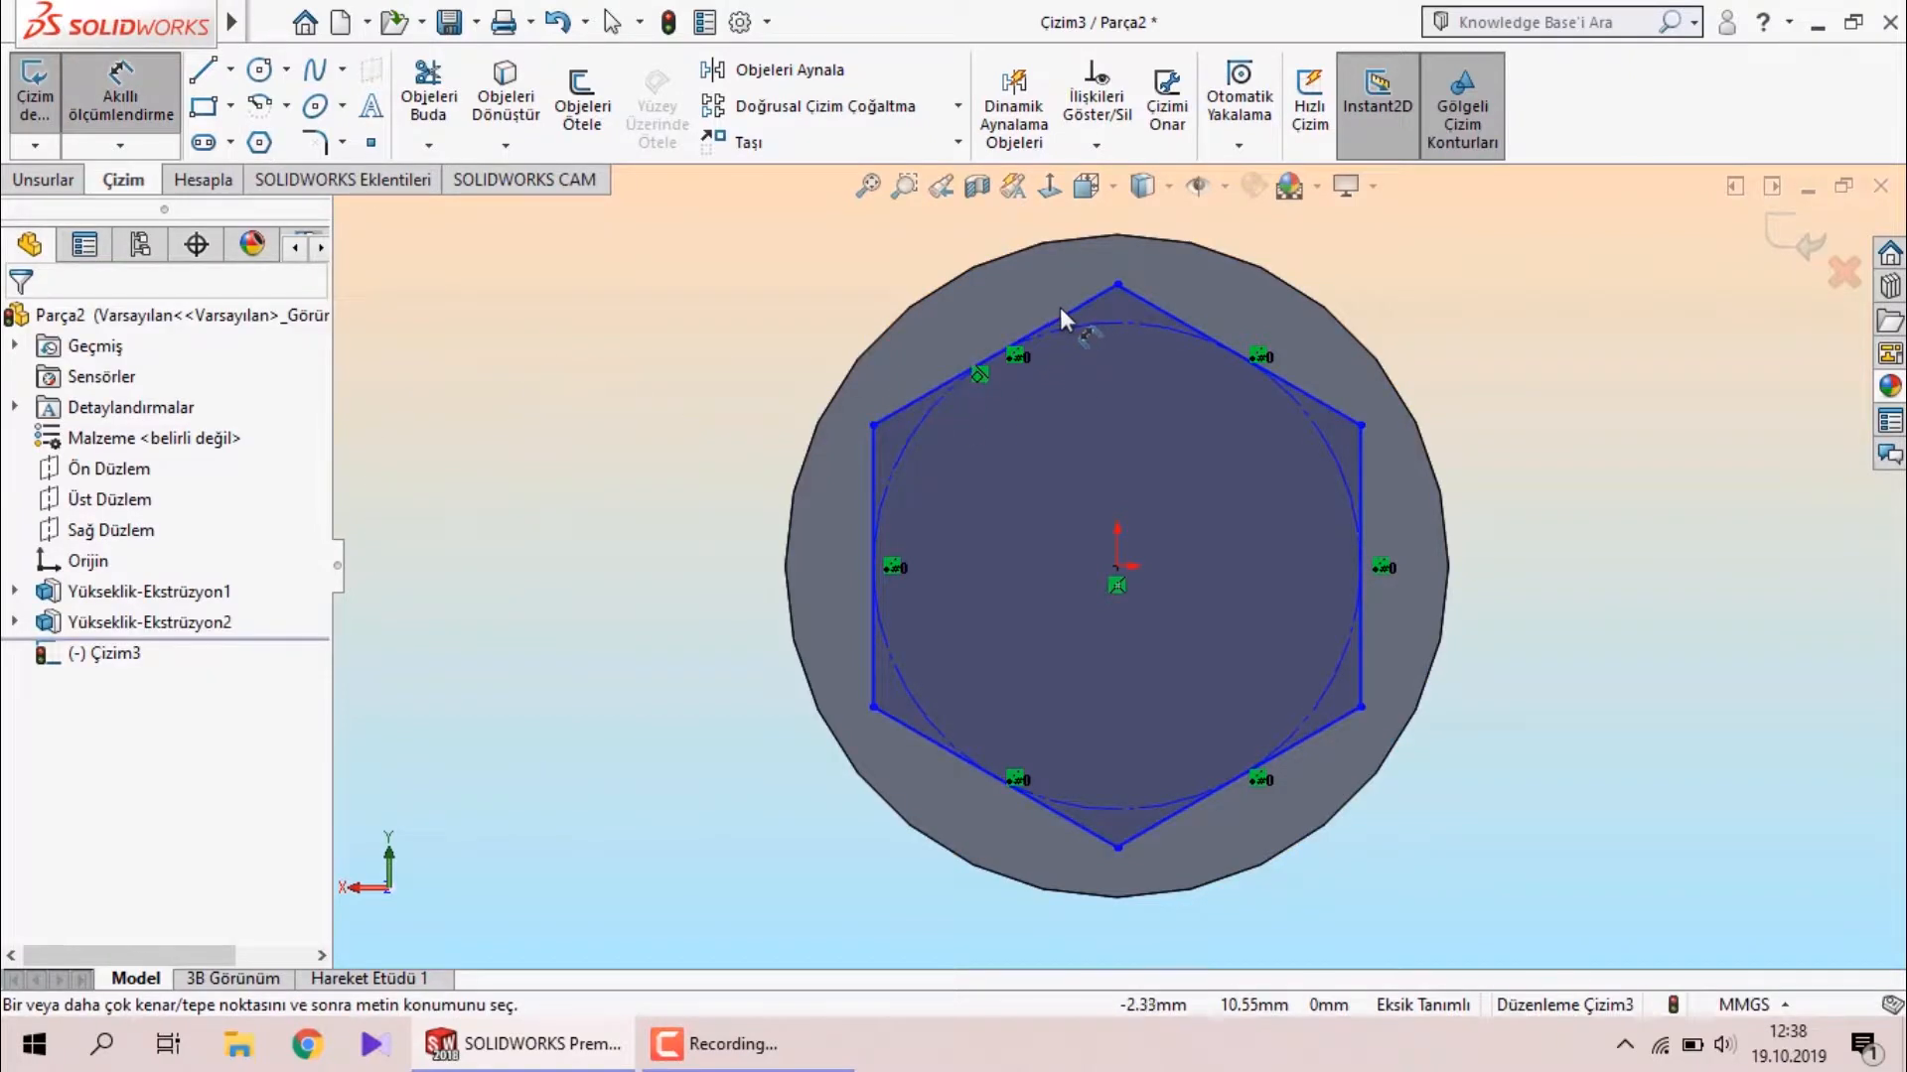
pyautogui.click(1069, 312)
pyautogui.click(1330, 731)
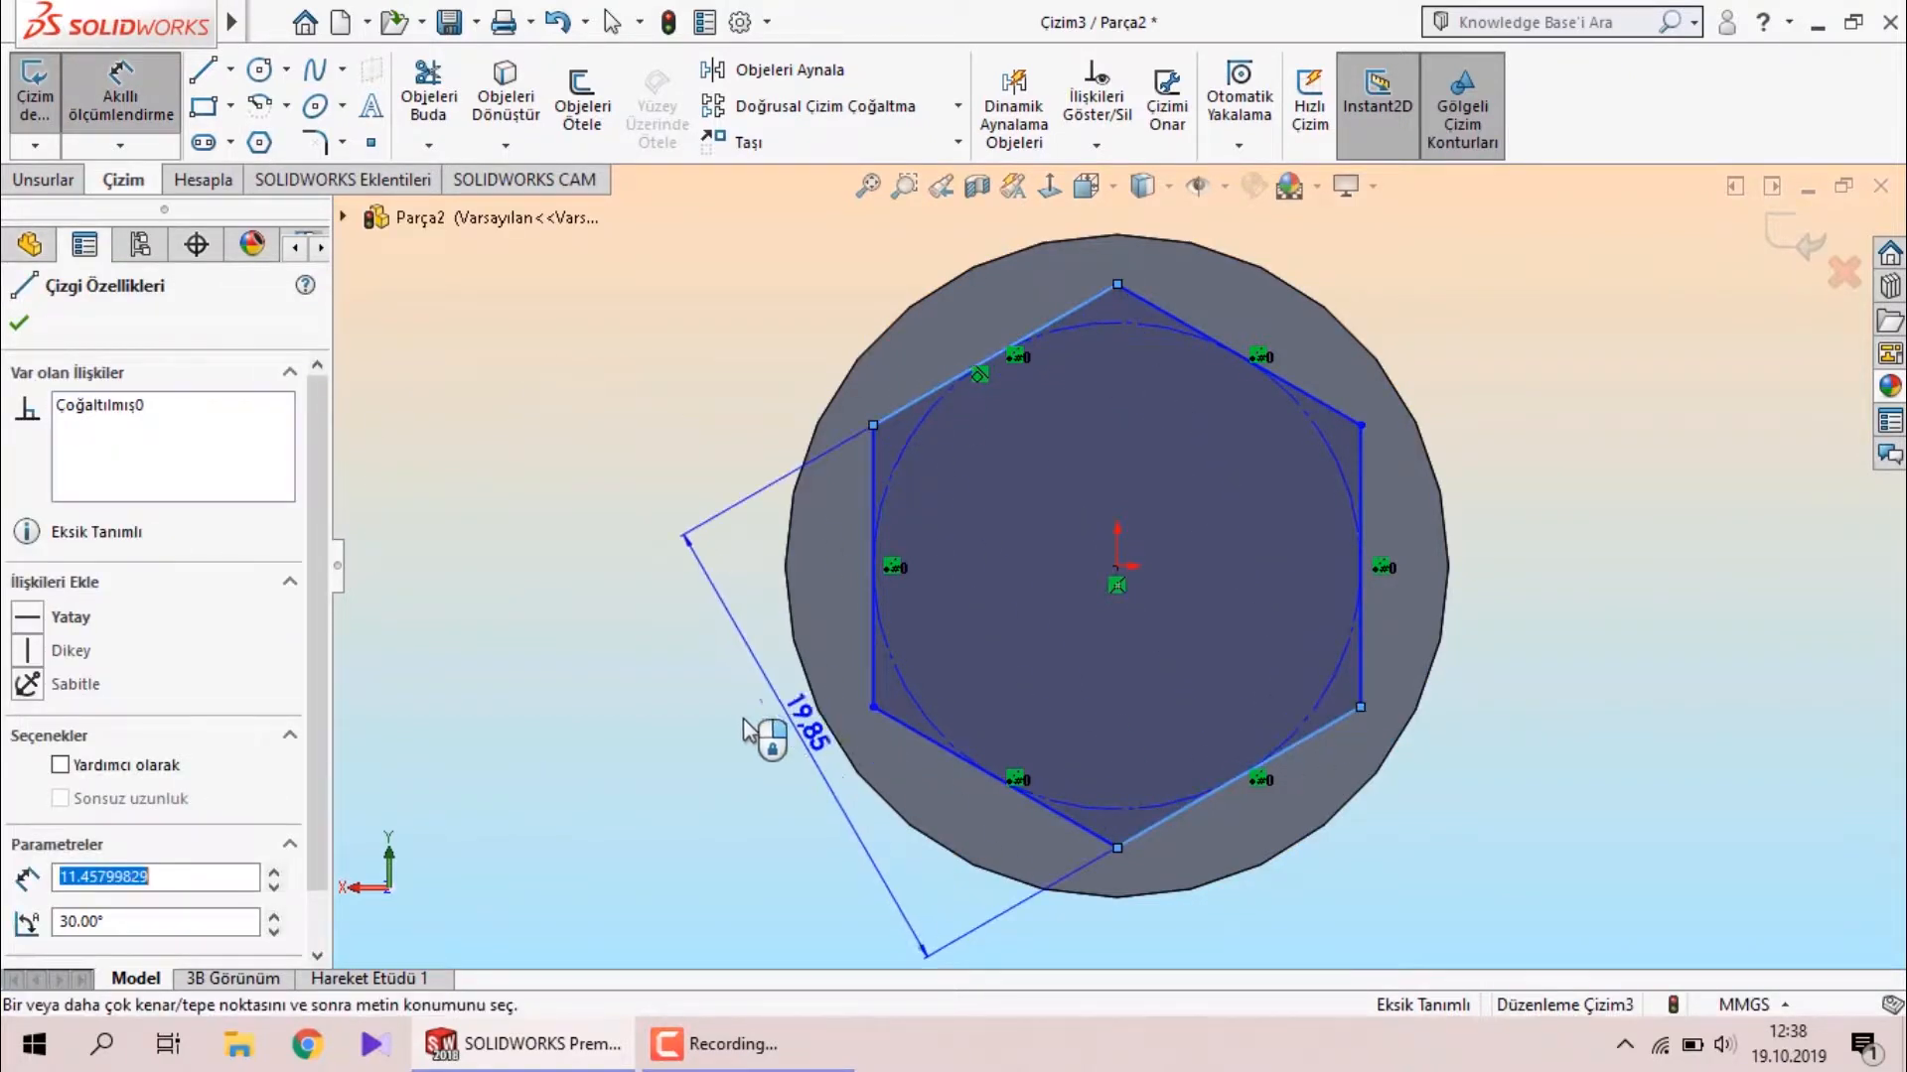
pyautogui.click(697, 739)
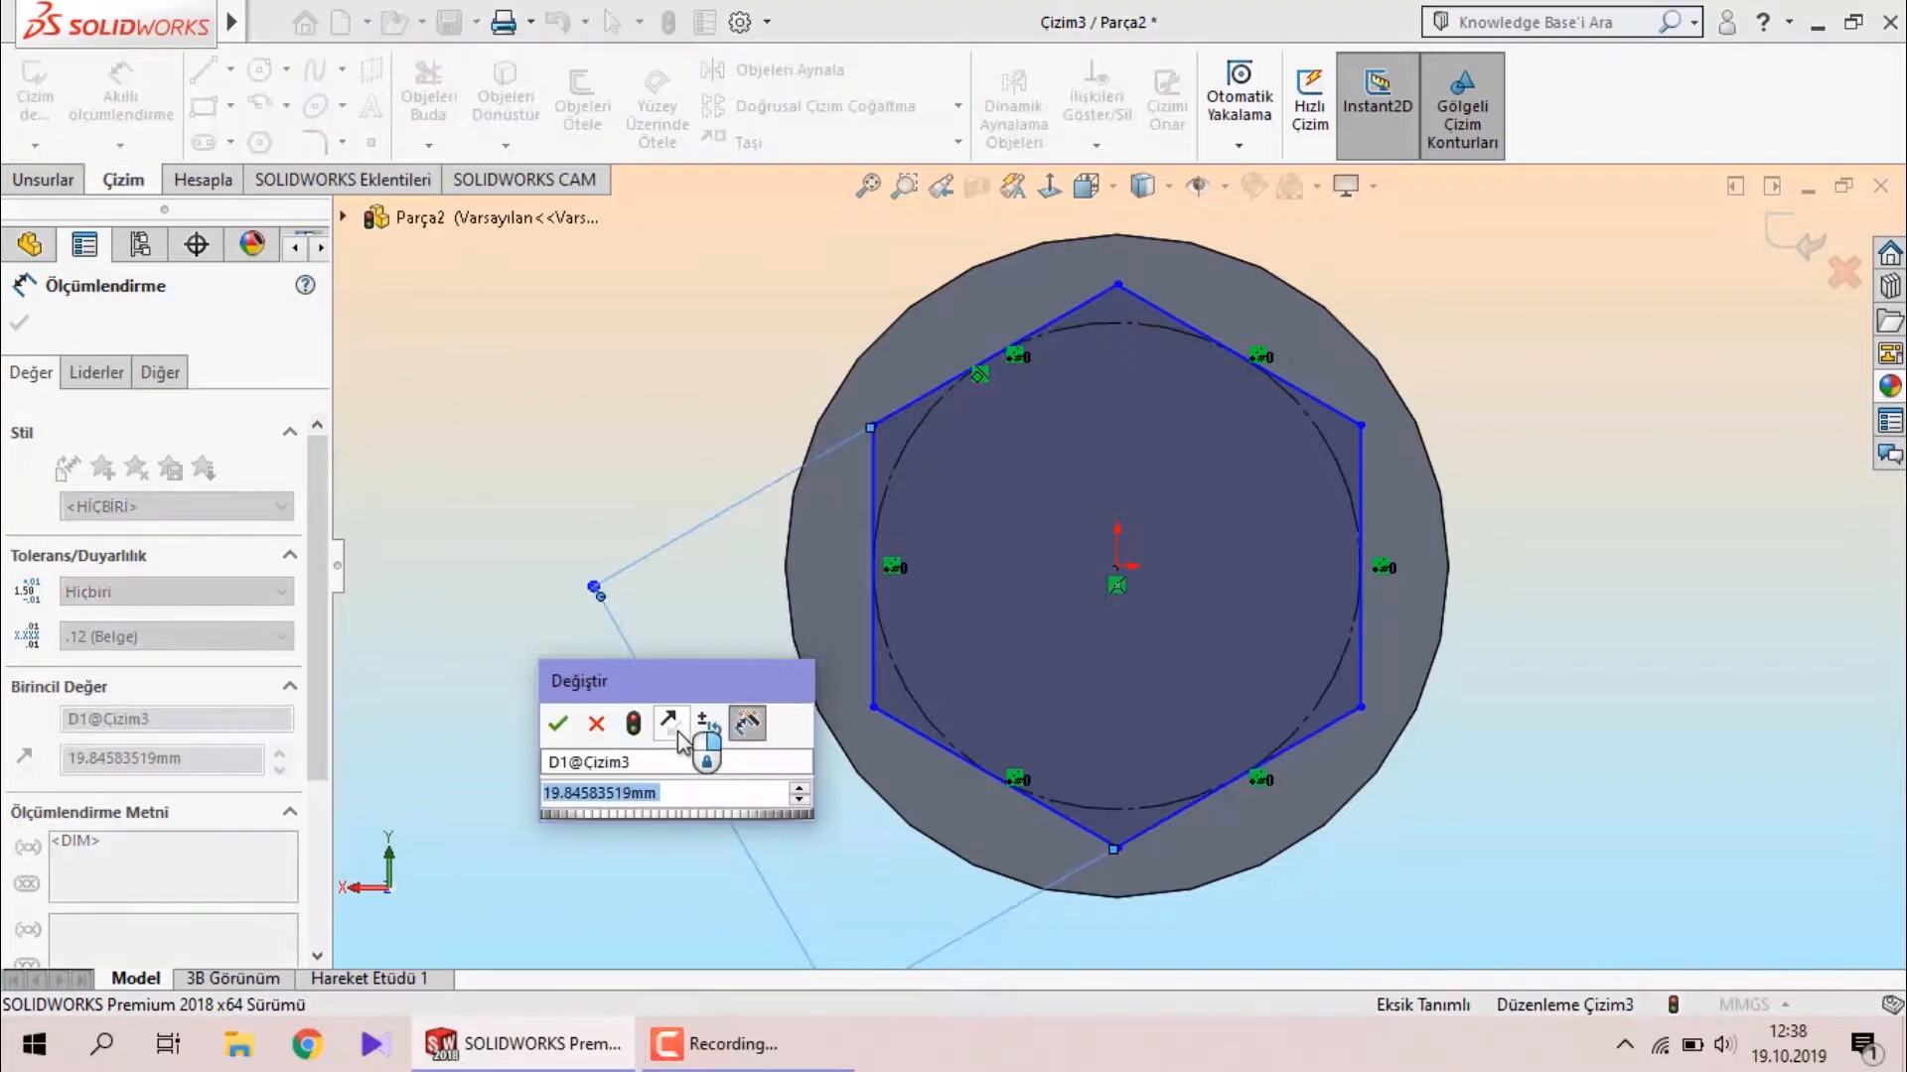
pyautogui.write('22')
pyautogui.press('Return')
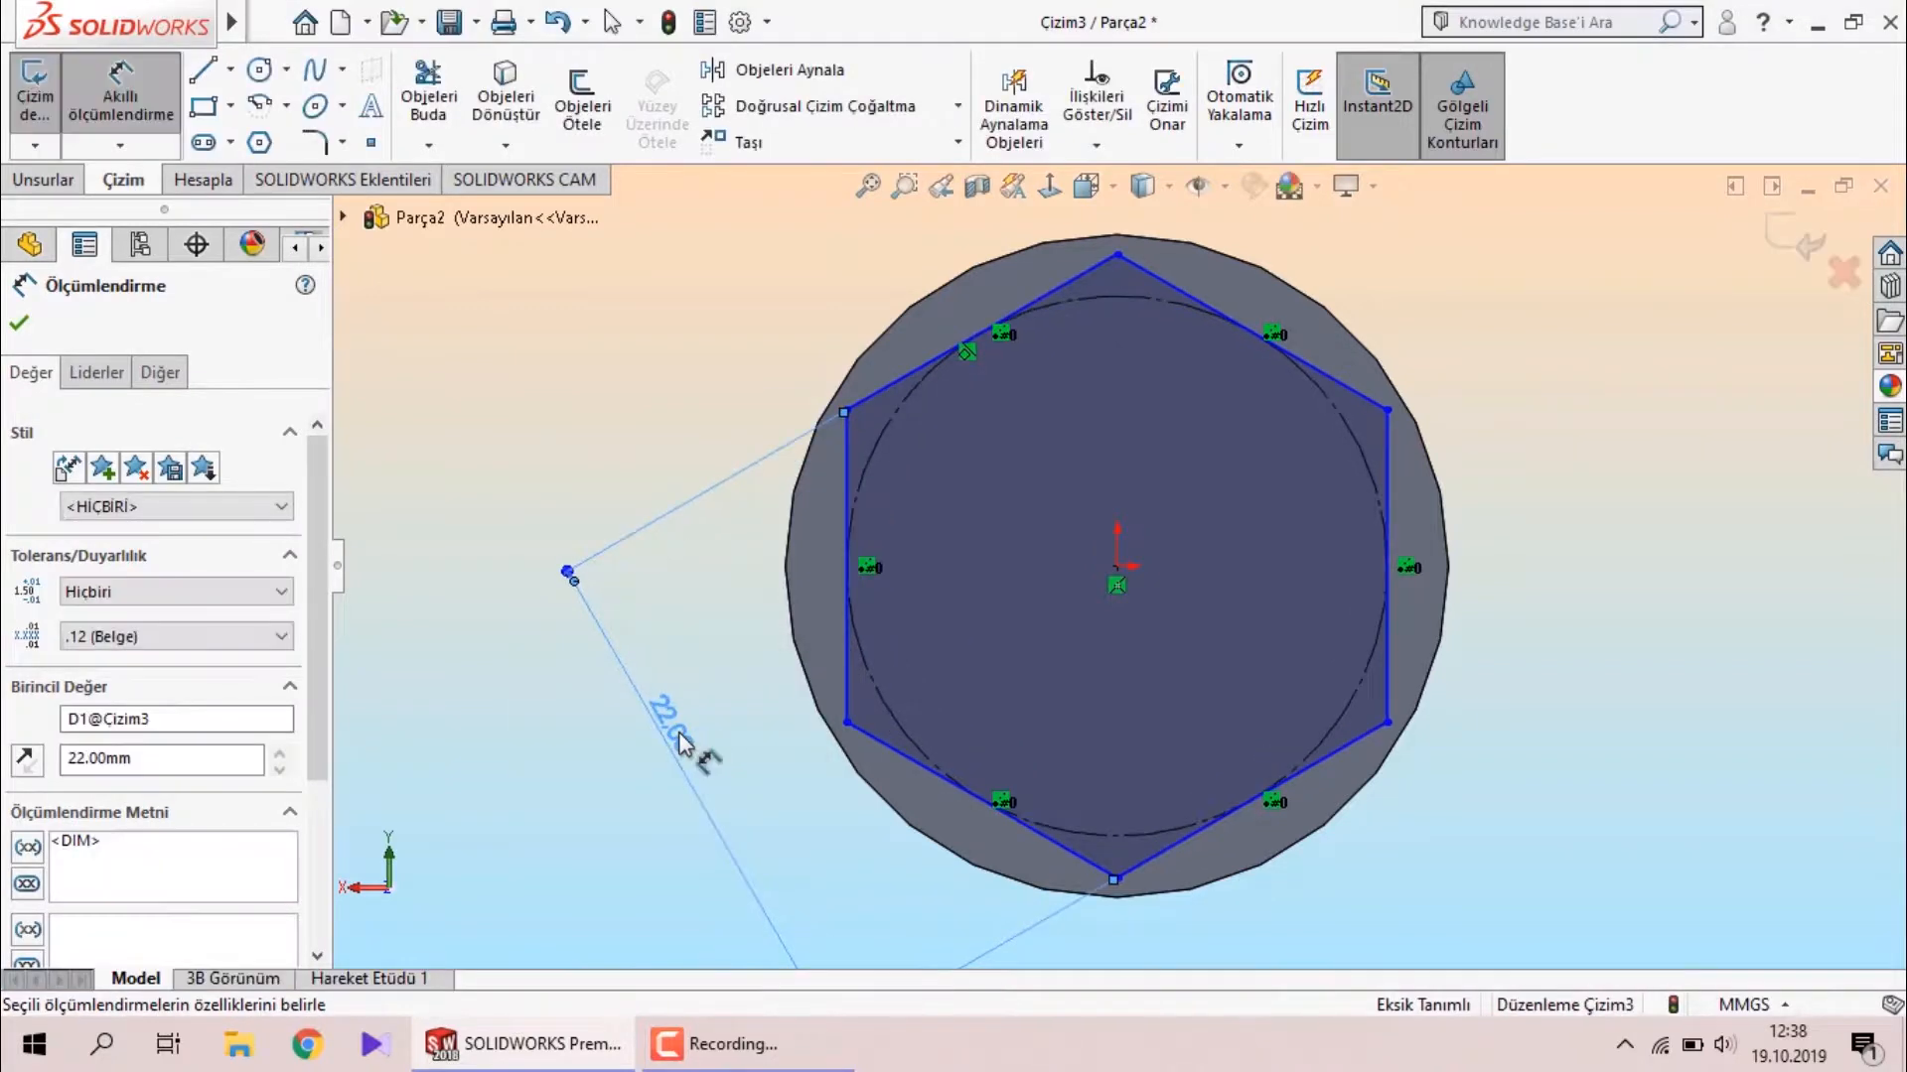
# Draw a vertical centreline from the hexagon's upper vertex to the sketch origin.
pyautogui.click(554, 434)
pyautogui.click(232, 71)
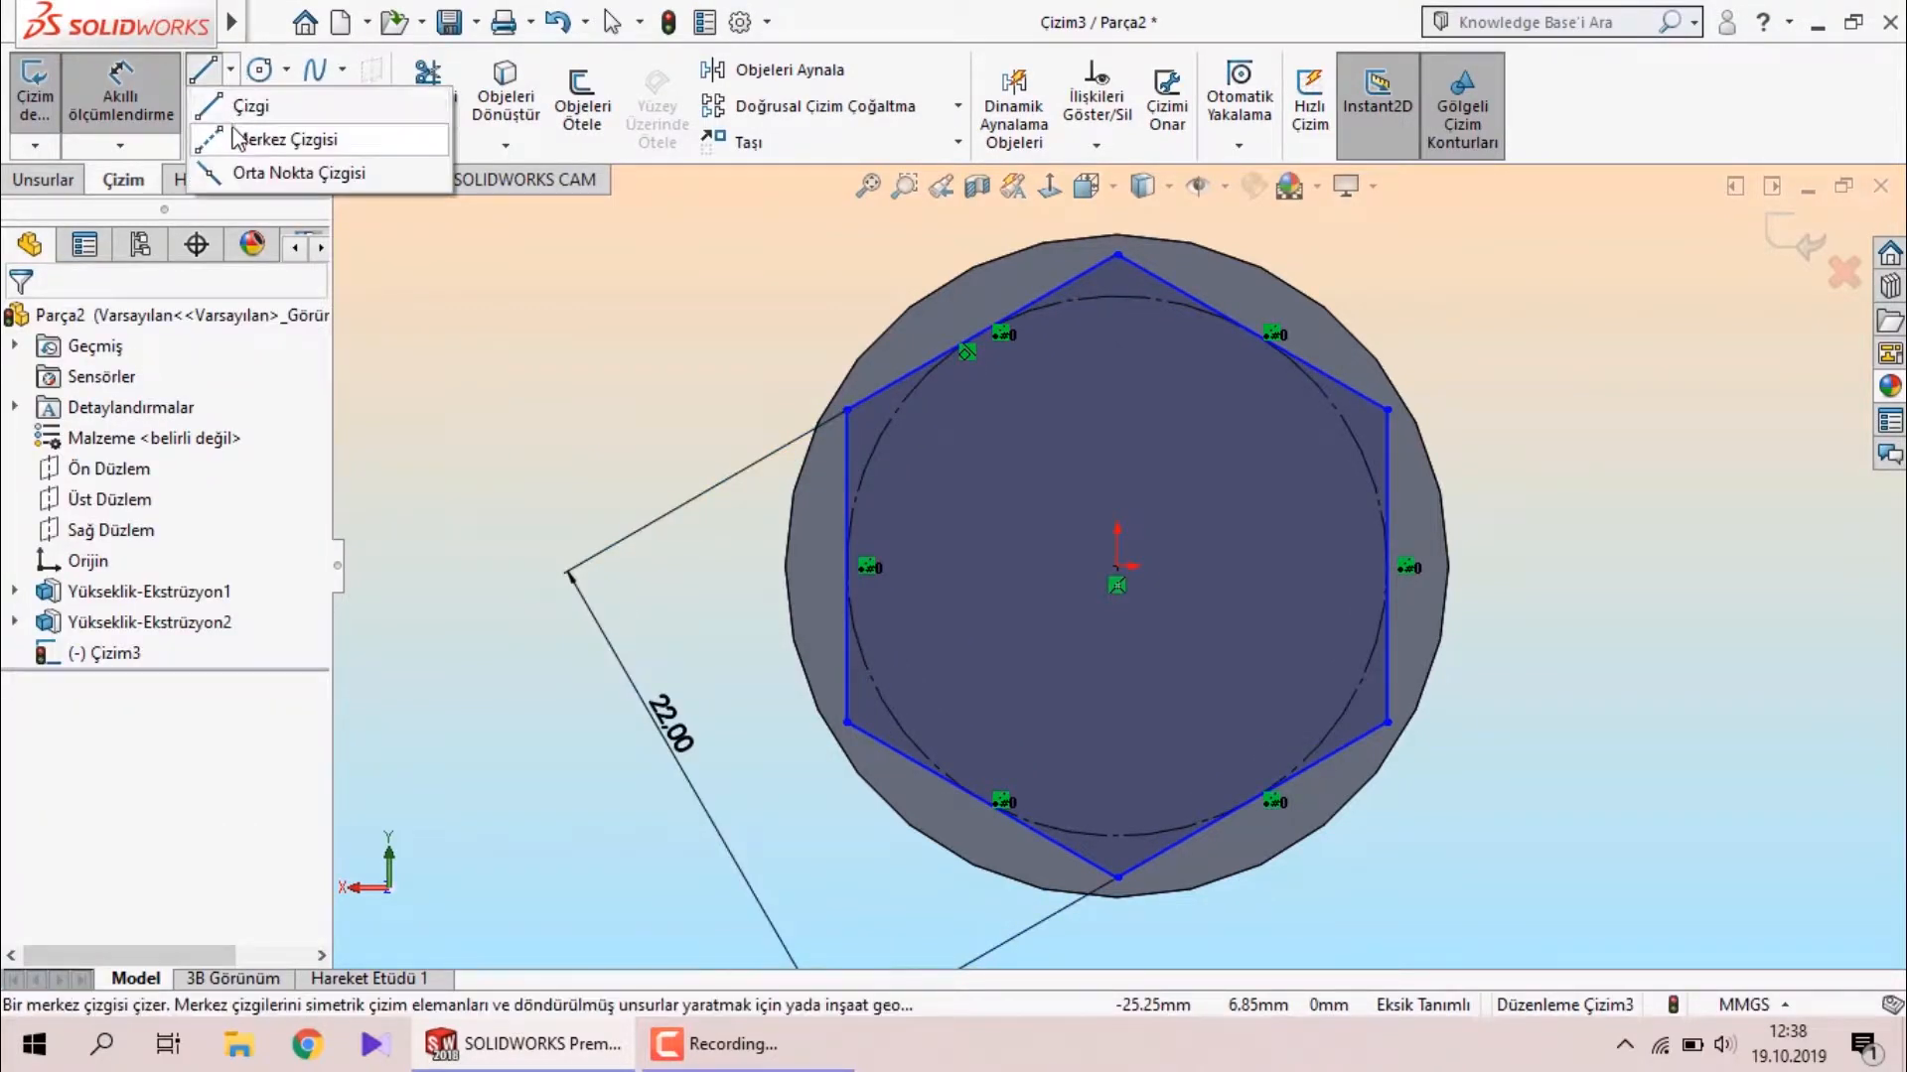
pyautogui.click(285, 139)
pyautogui.click(1117, 255)
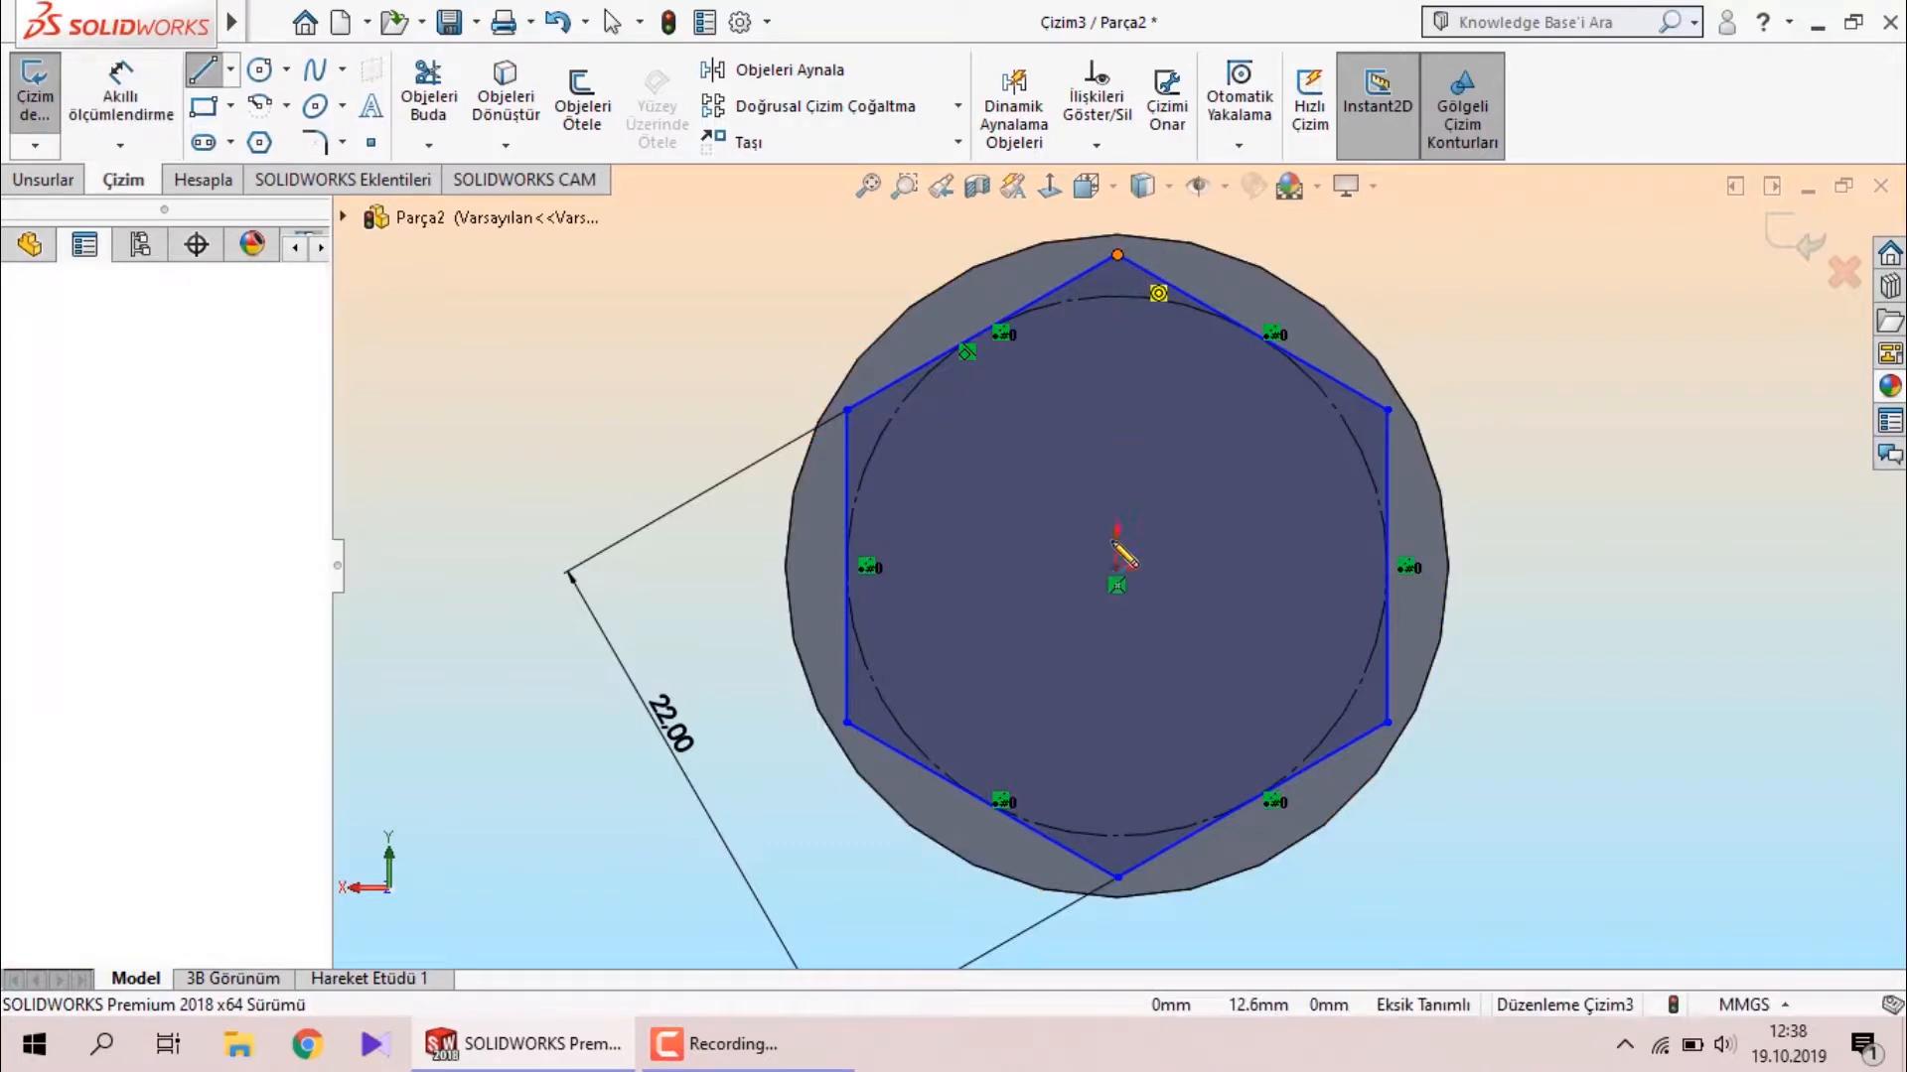
pyautogui.click(1118, 566)
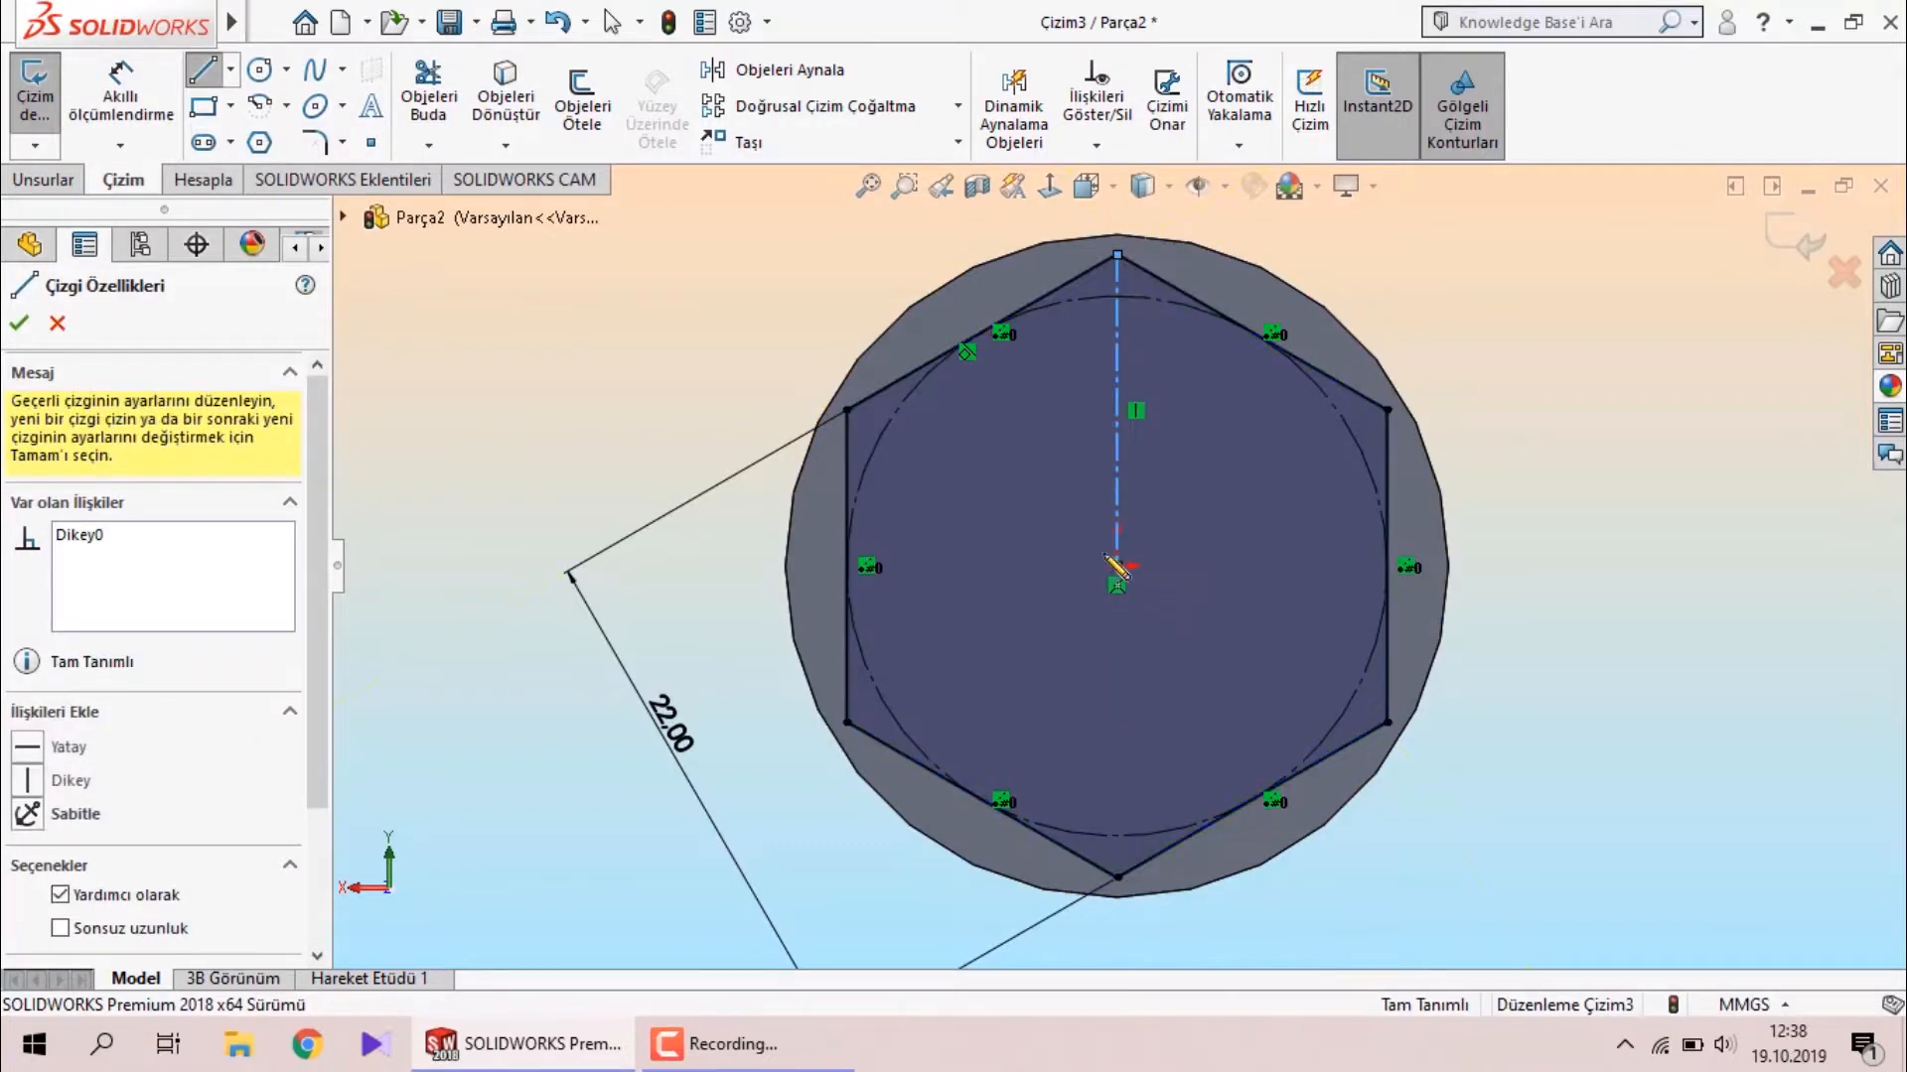
pyautogui.rightClick(1012, 512)
pyautogui.click(1009, 528)
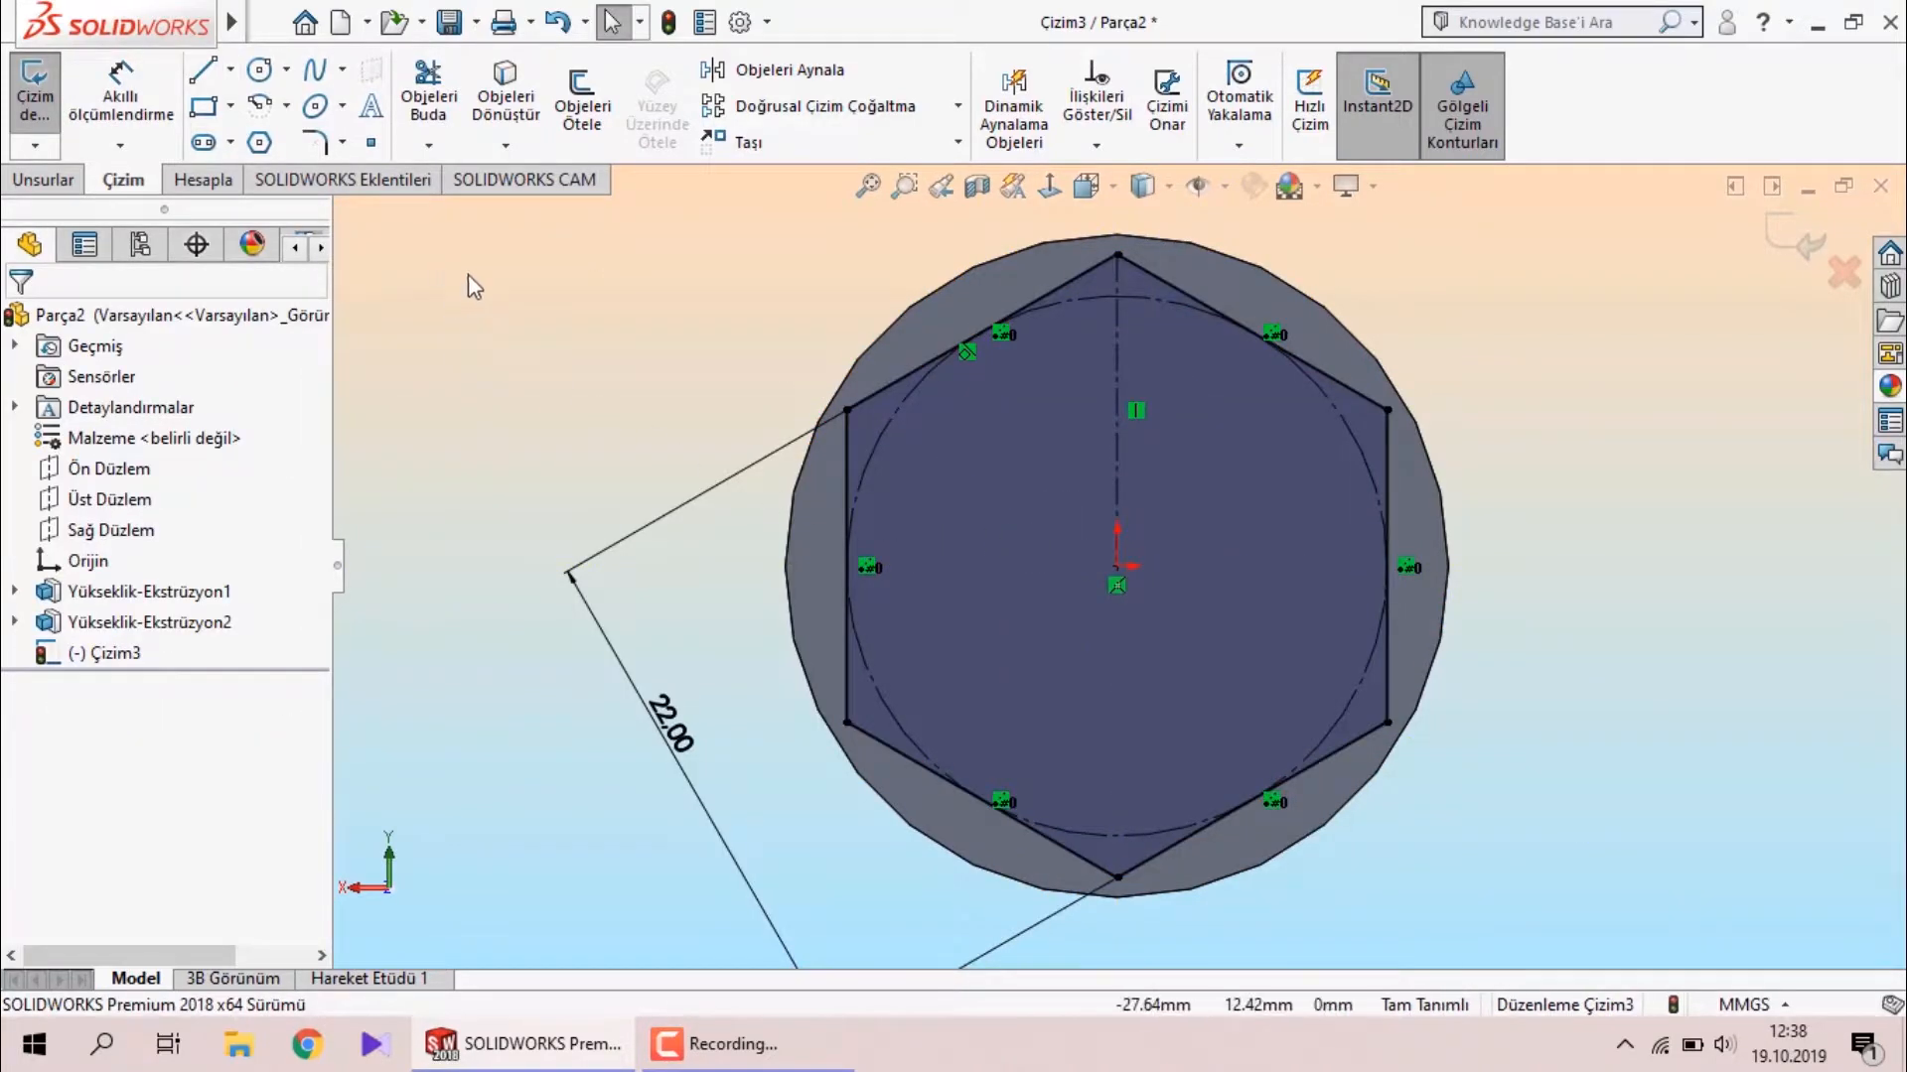
# Extrude the hexagon 15.5 mm outward from the collar's face, merged with the body.
pyautogui.click(44, 180)
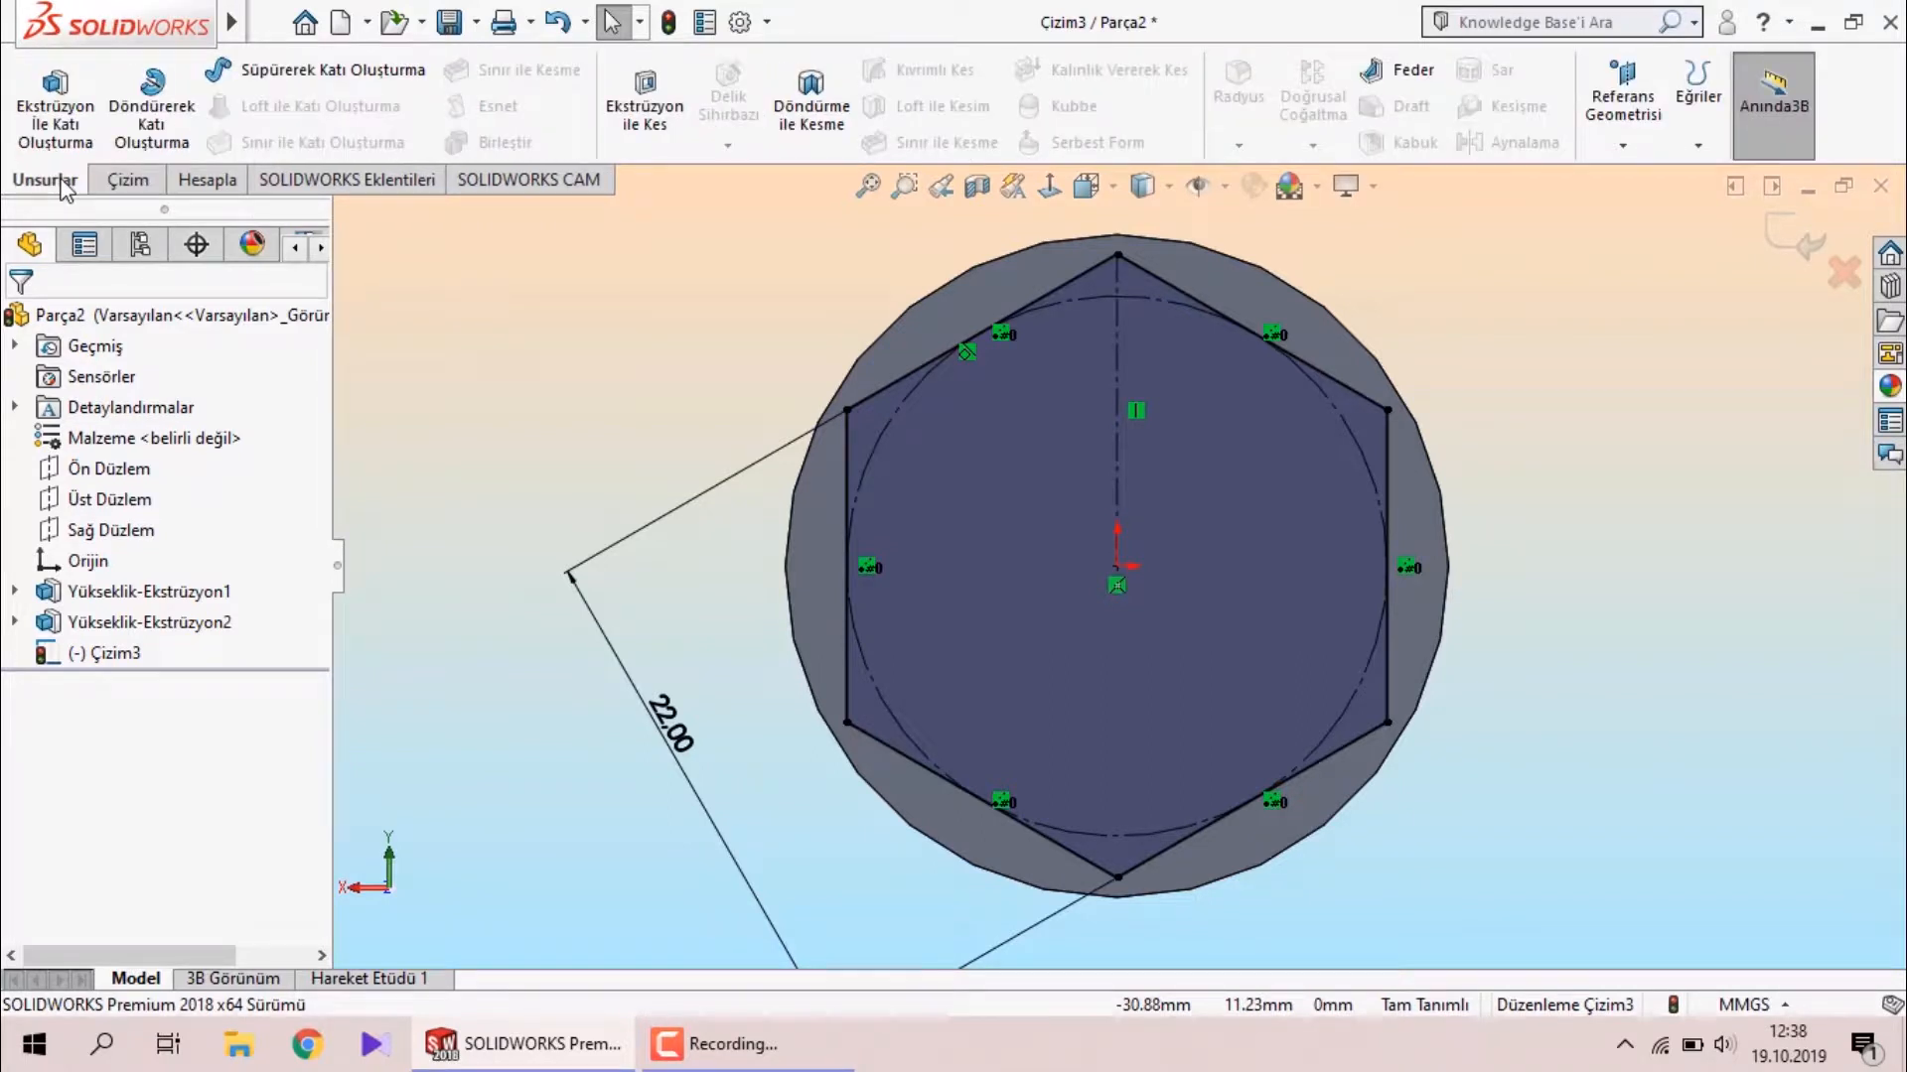
pyautogui.click(55, 104)
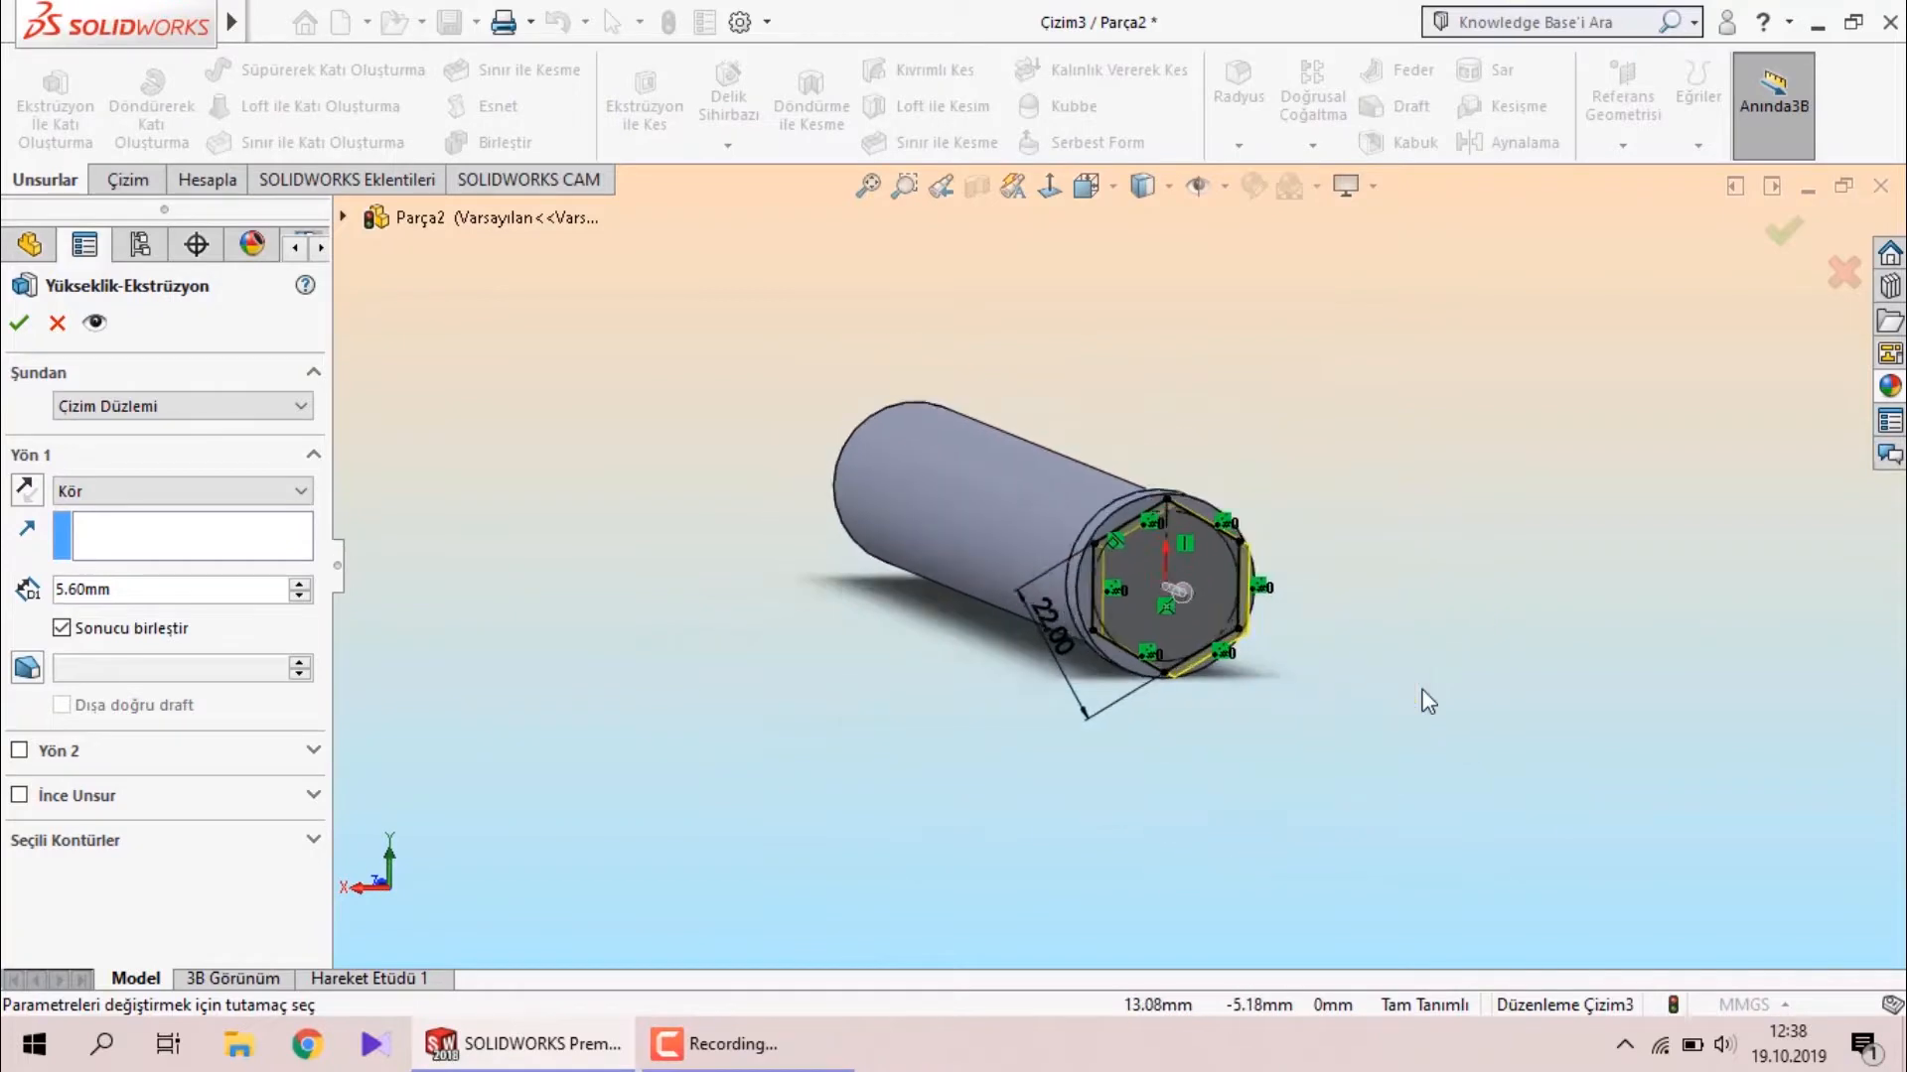
pyautogui.scroll(-5, 953, 520)
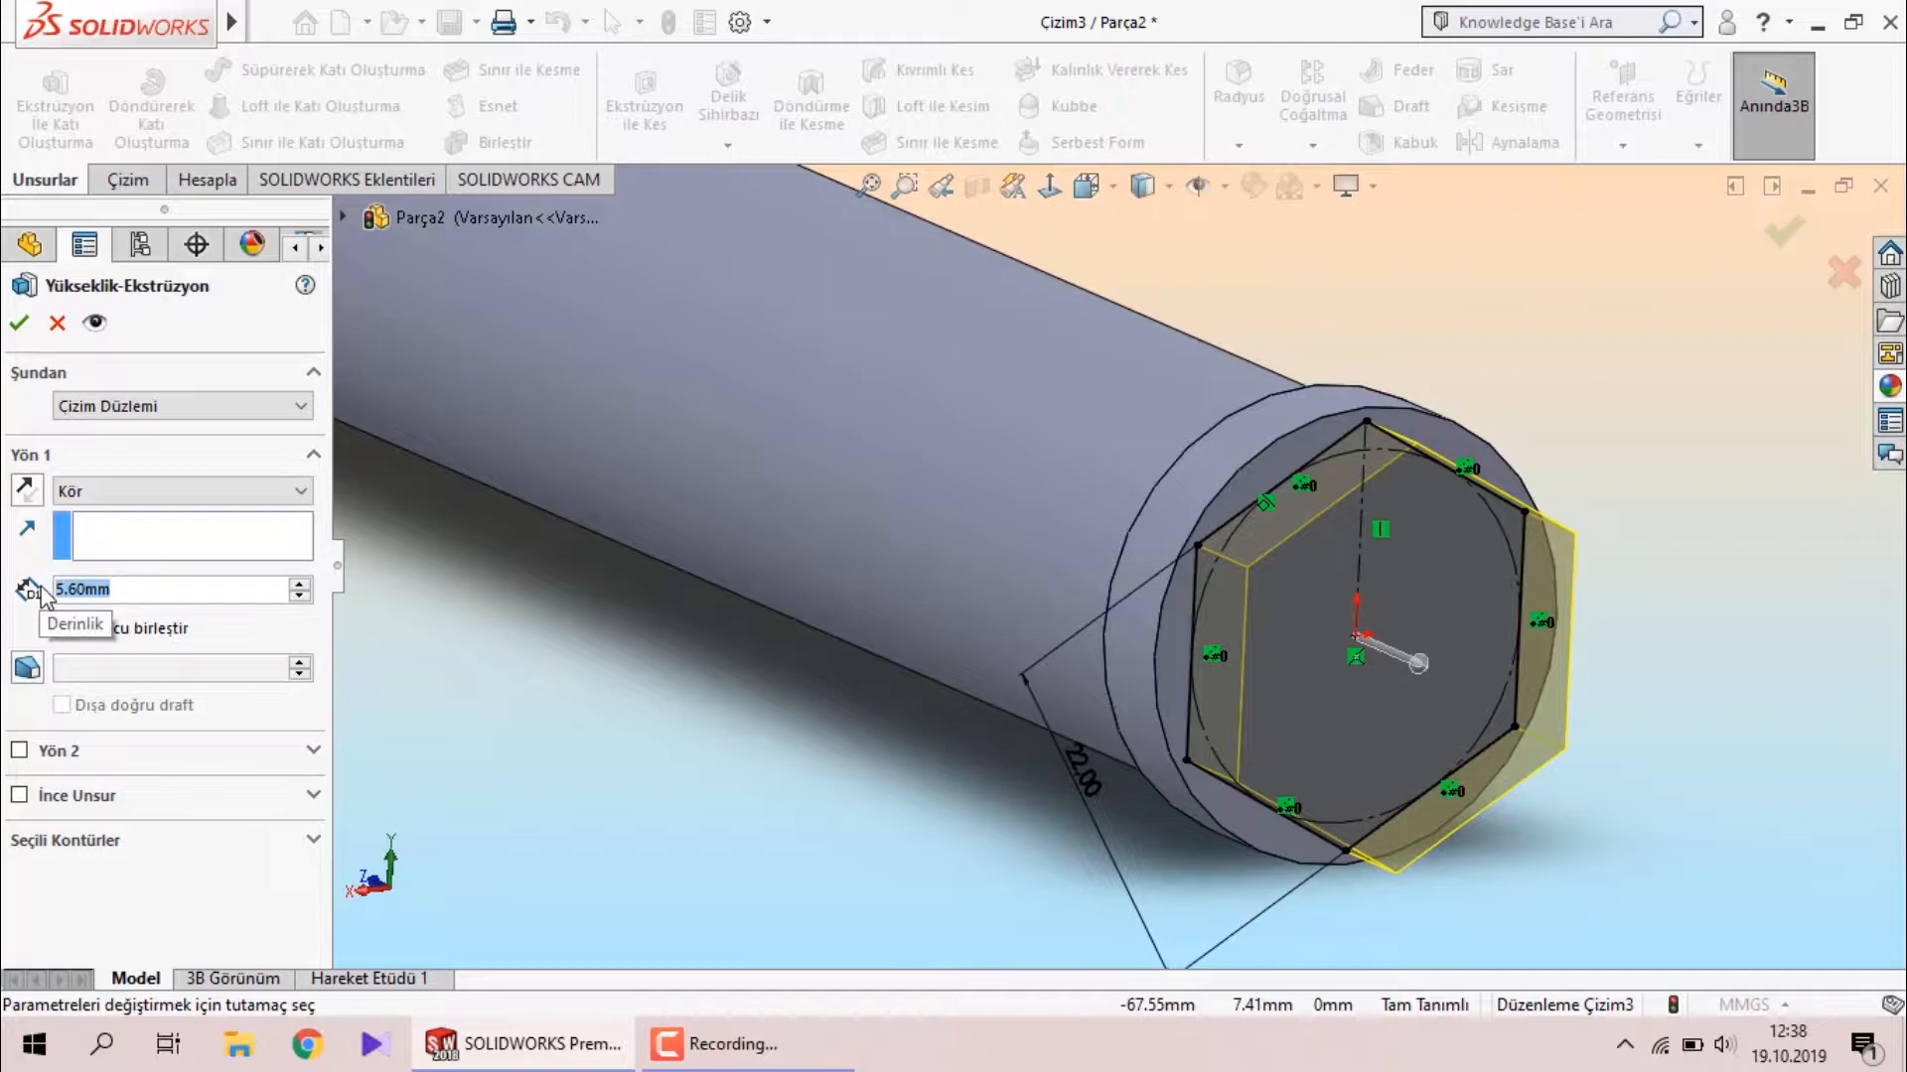
pyautogui.write('15.5')
pyautogui.press('Return')
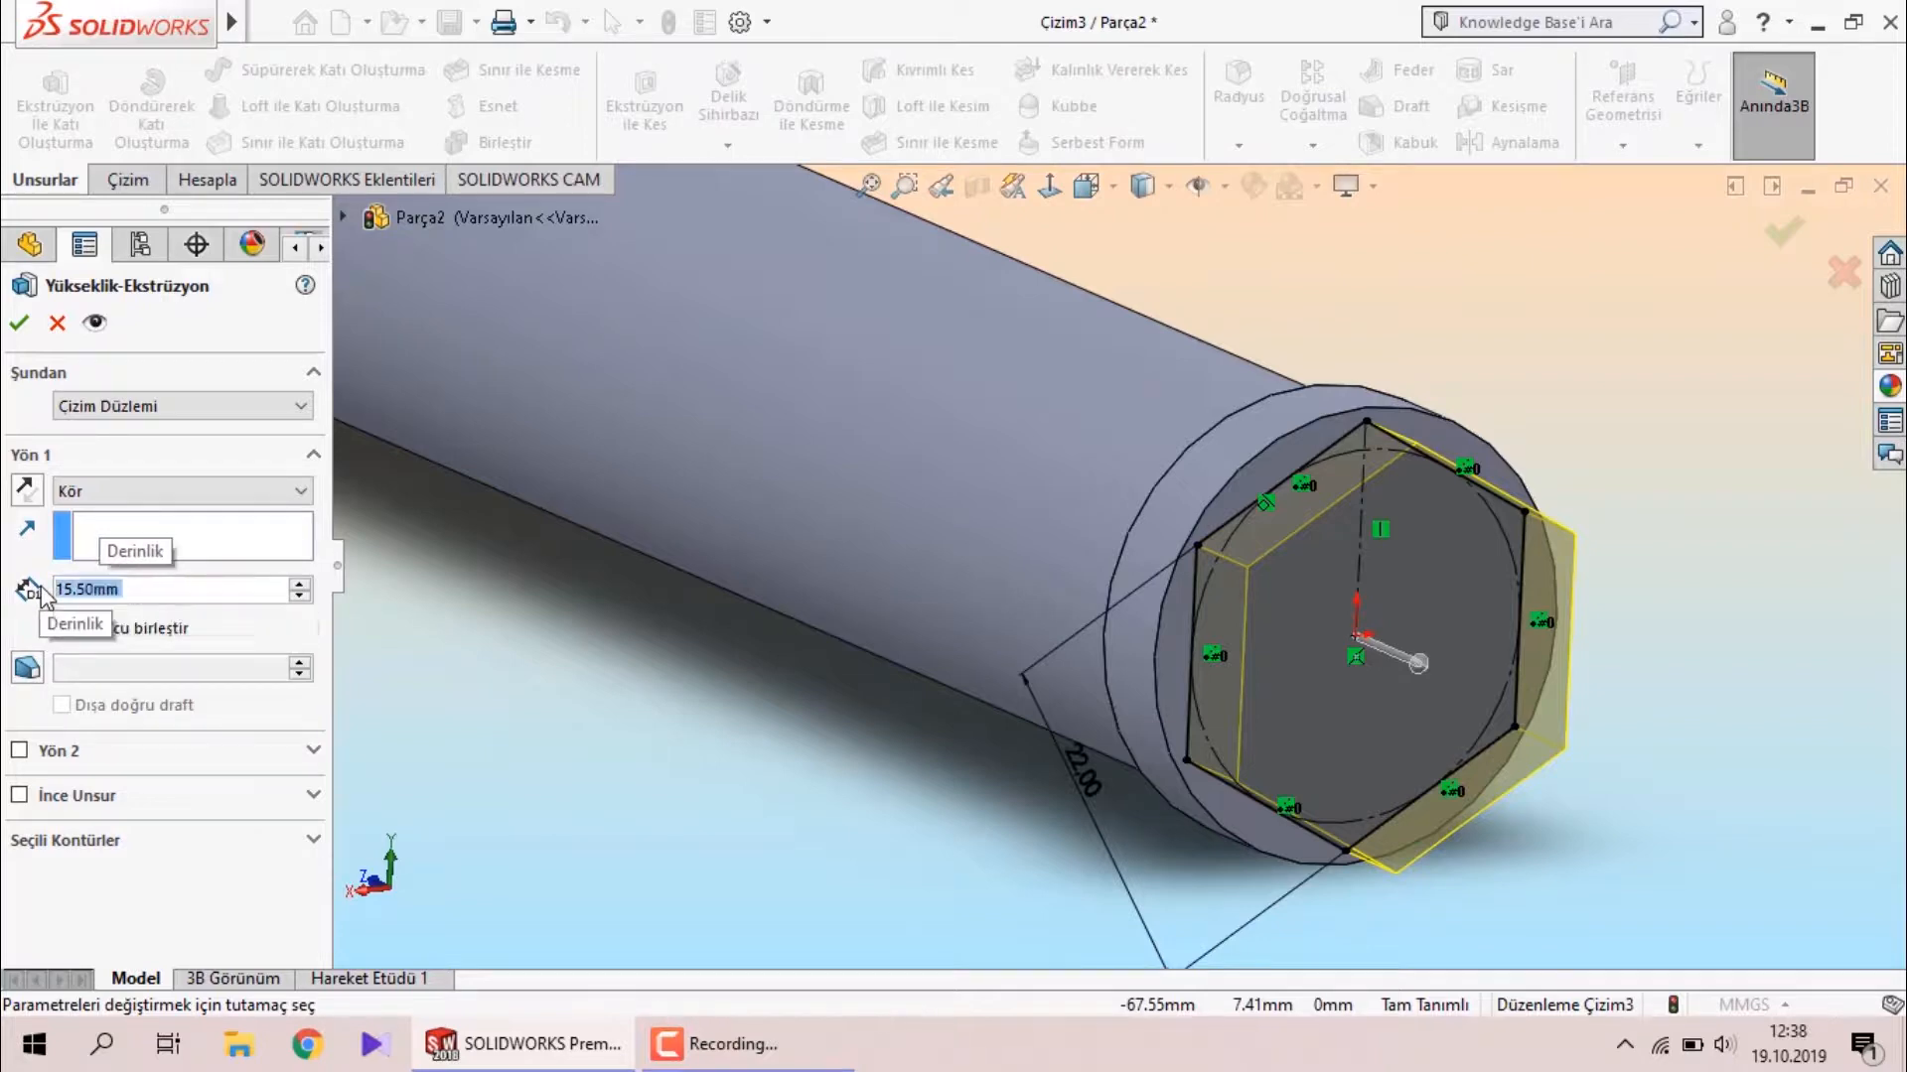
pyautogui.press('Return')
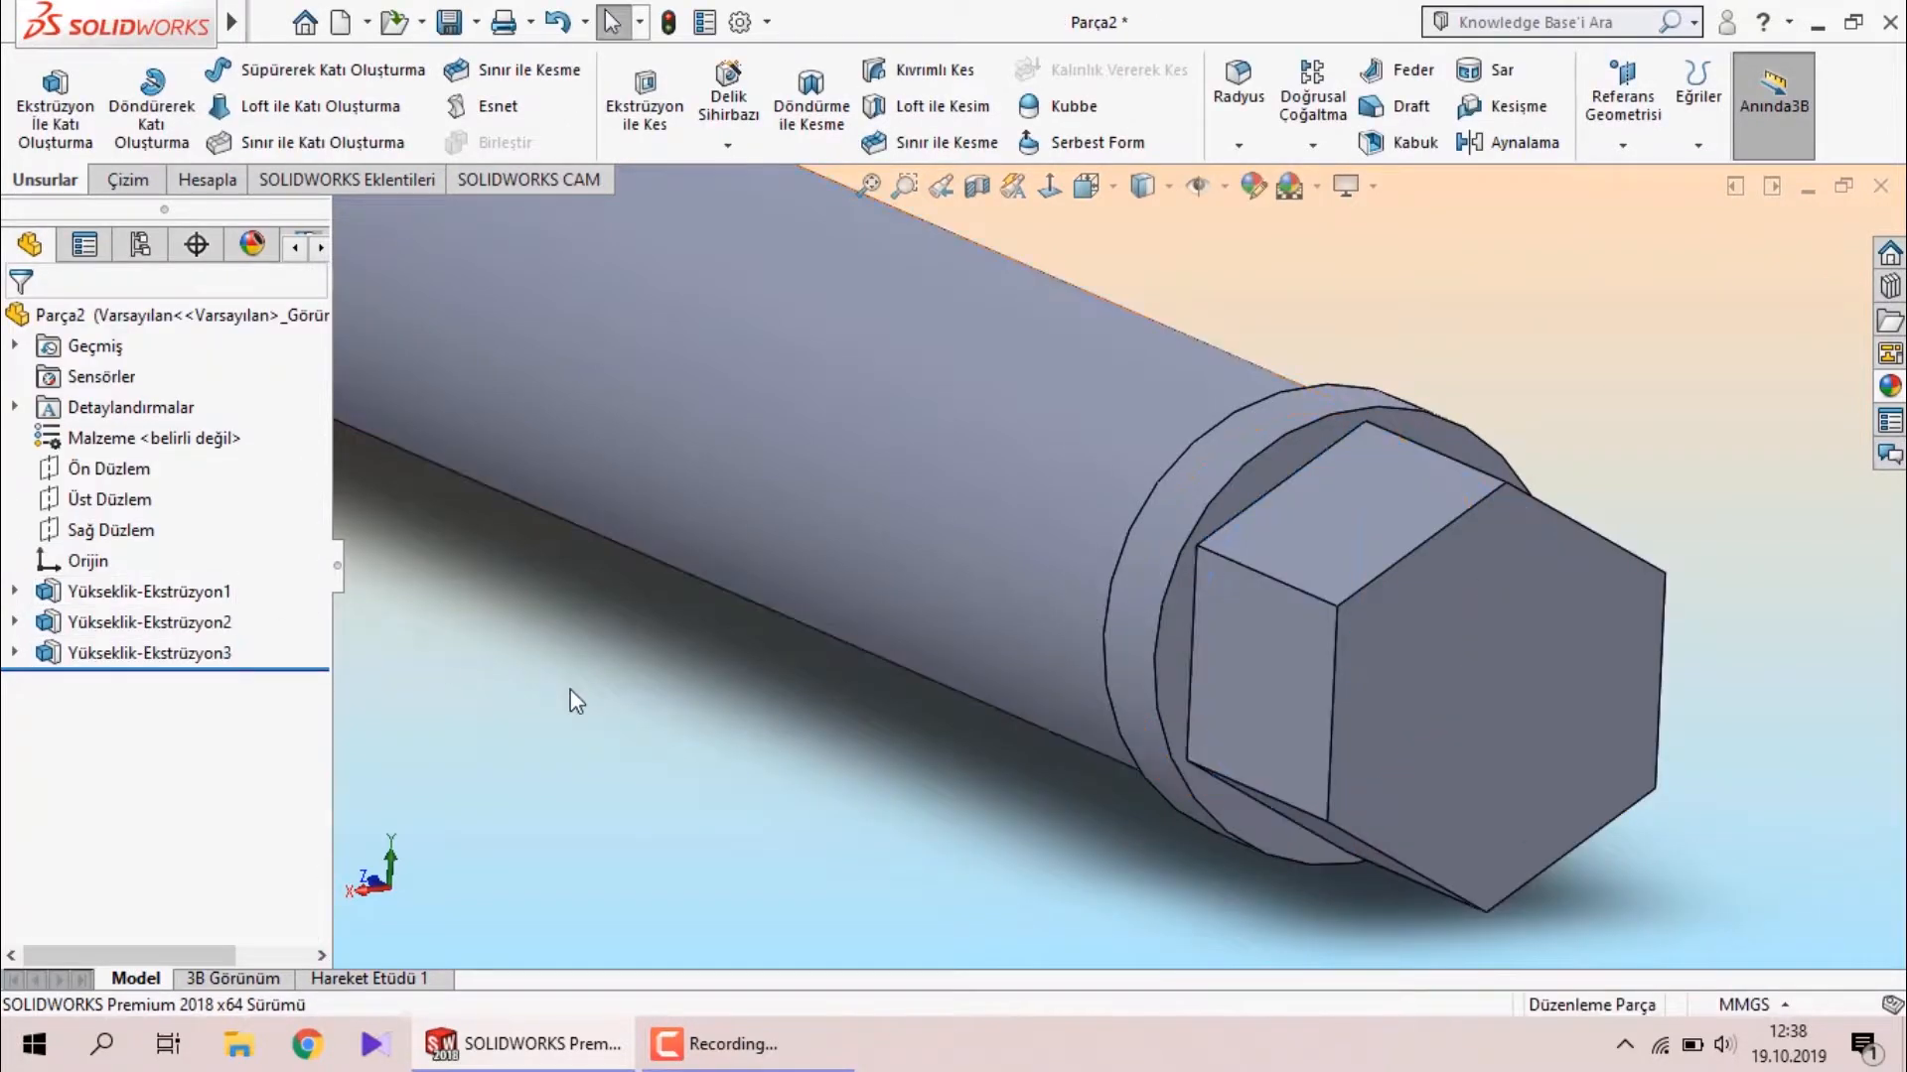
# On the Right Plane, sketch lines from the shank's free-end upper corner: about 14.4 mm along the edge, about 3 mm down, and horizontally back.
pyautogui.scroll(3, 915, 259)
pyautogui.scroll(1, 914, 259)
pyautogui.scroll(-1, 954, 283)
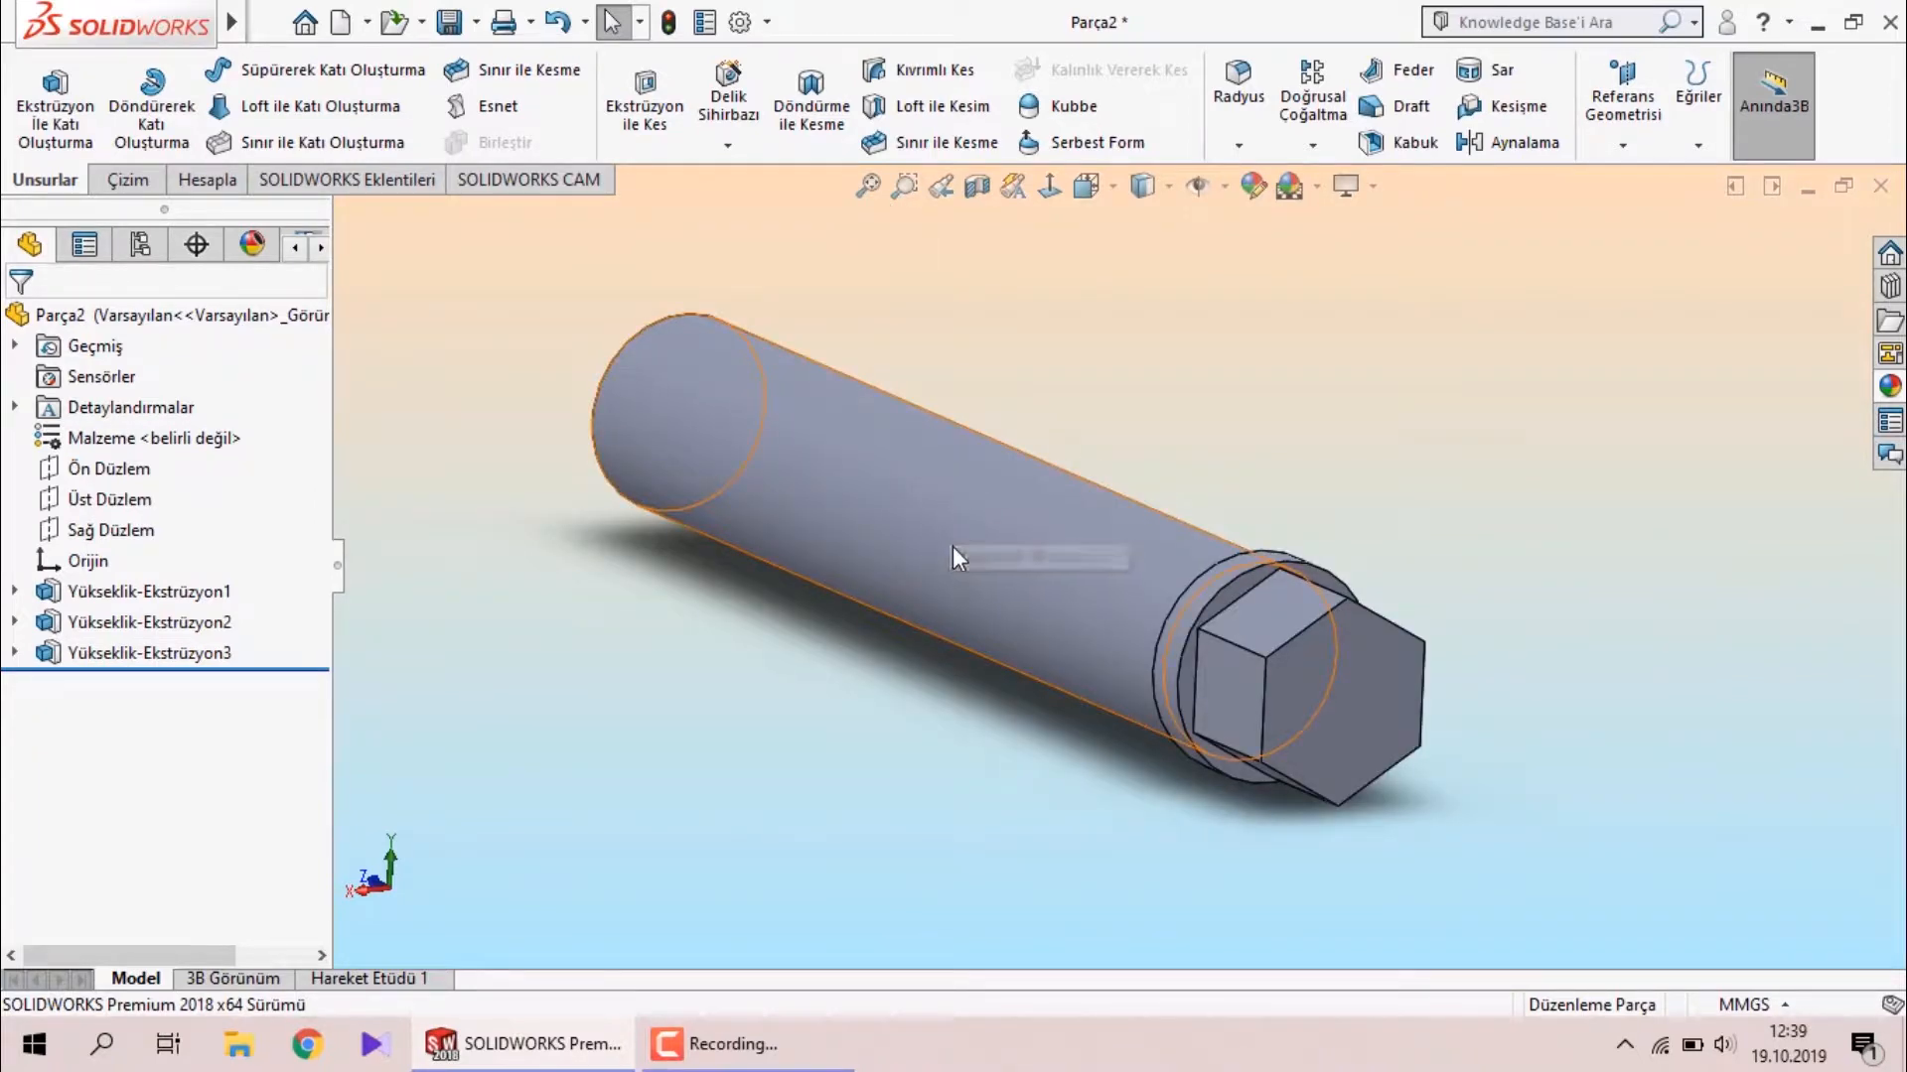
pyautogui.click(79, 500)
pyautogui.click(87, 528)
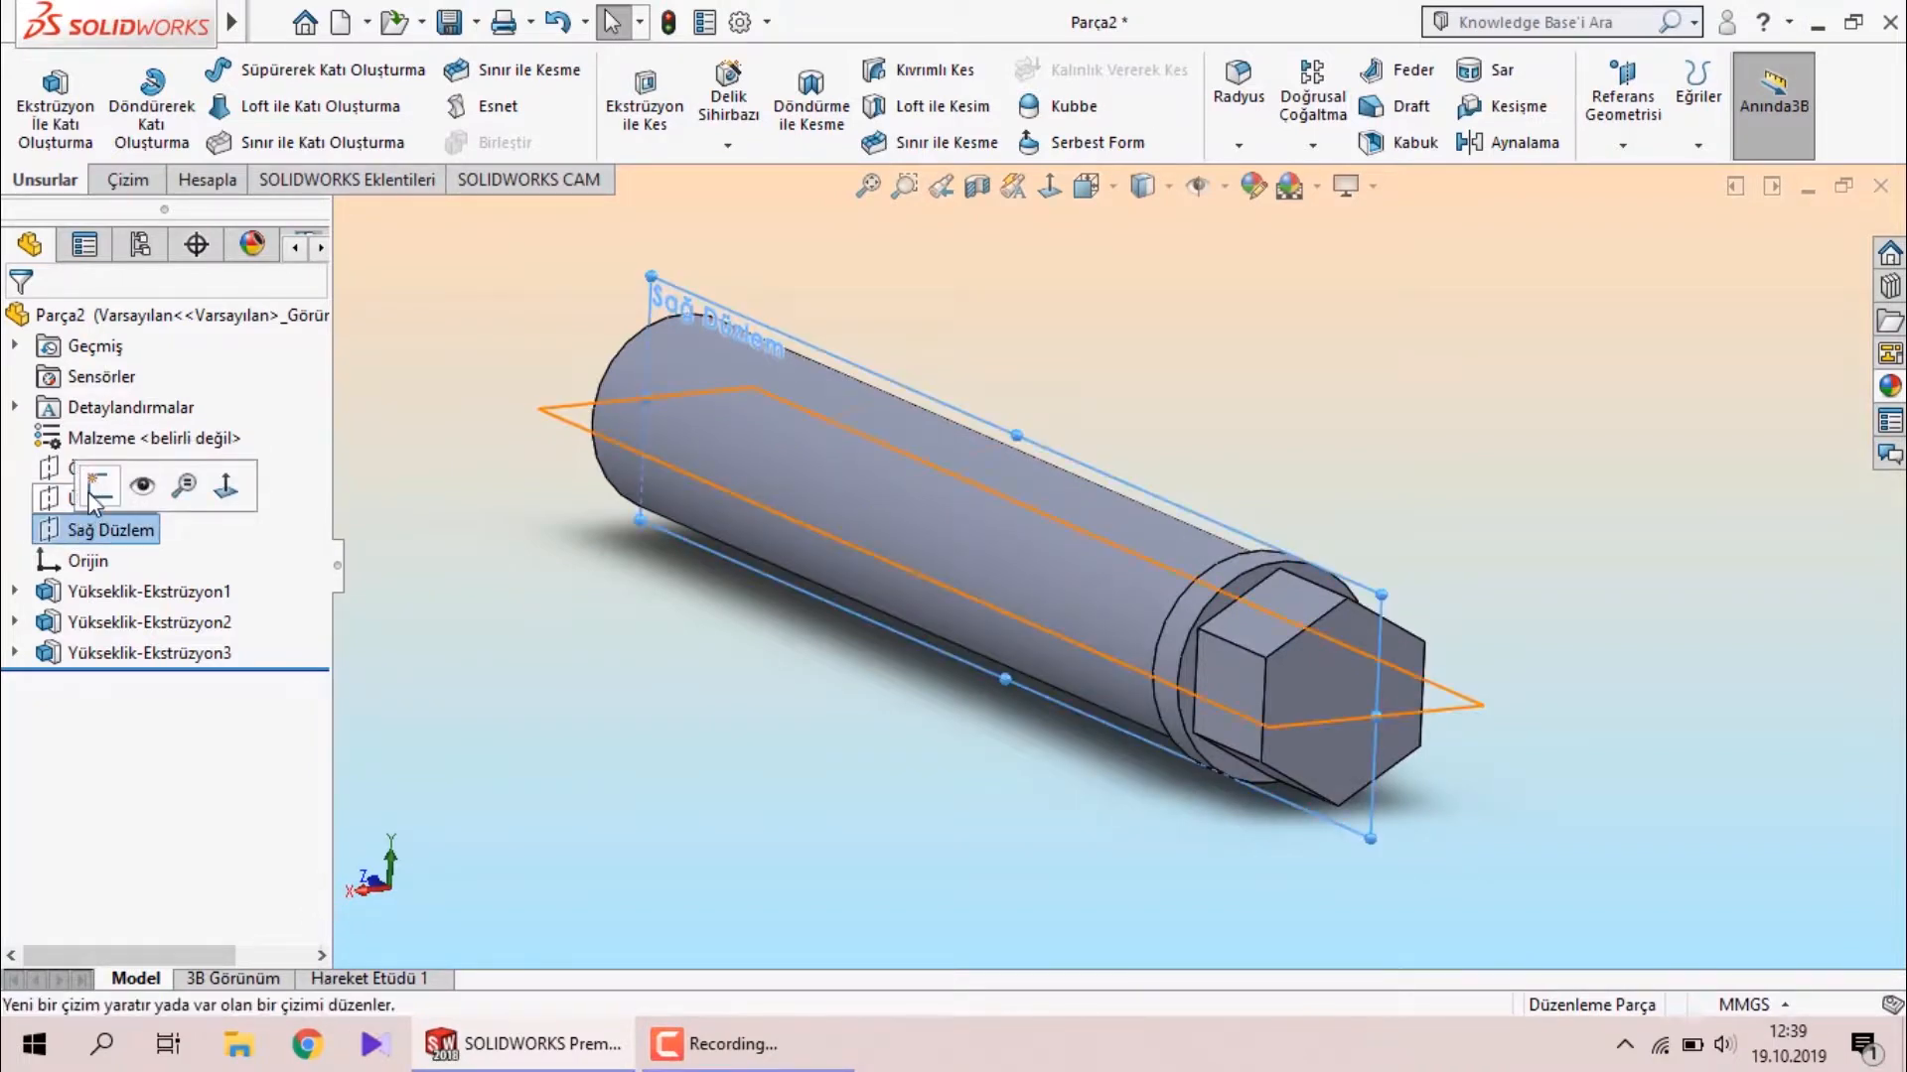
pyautogui.click(96, 487)
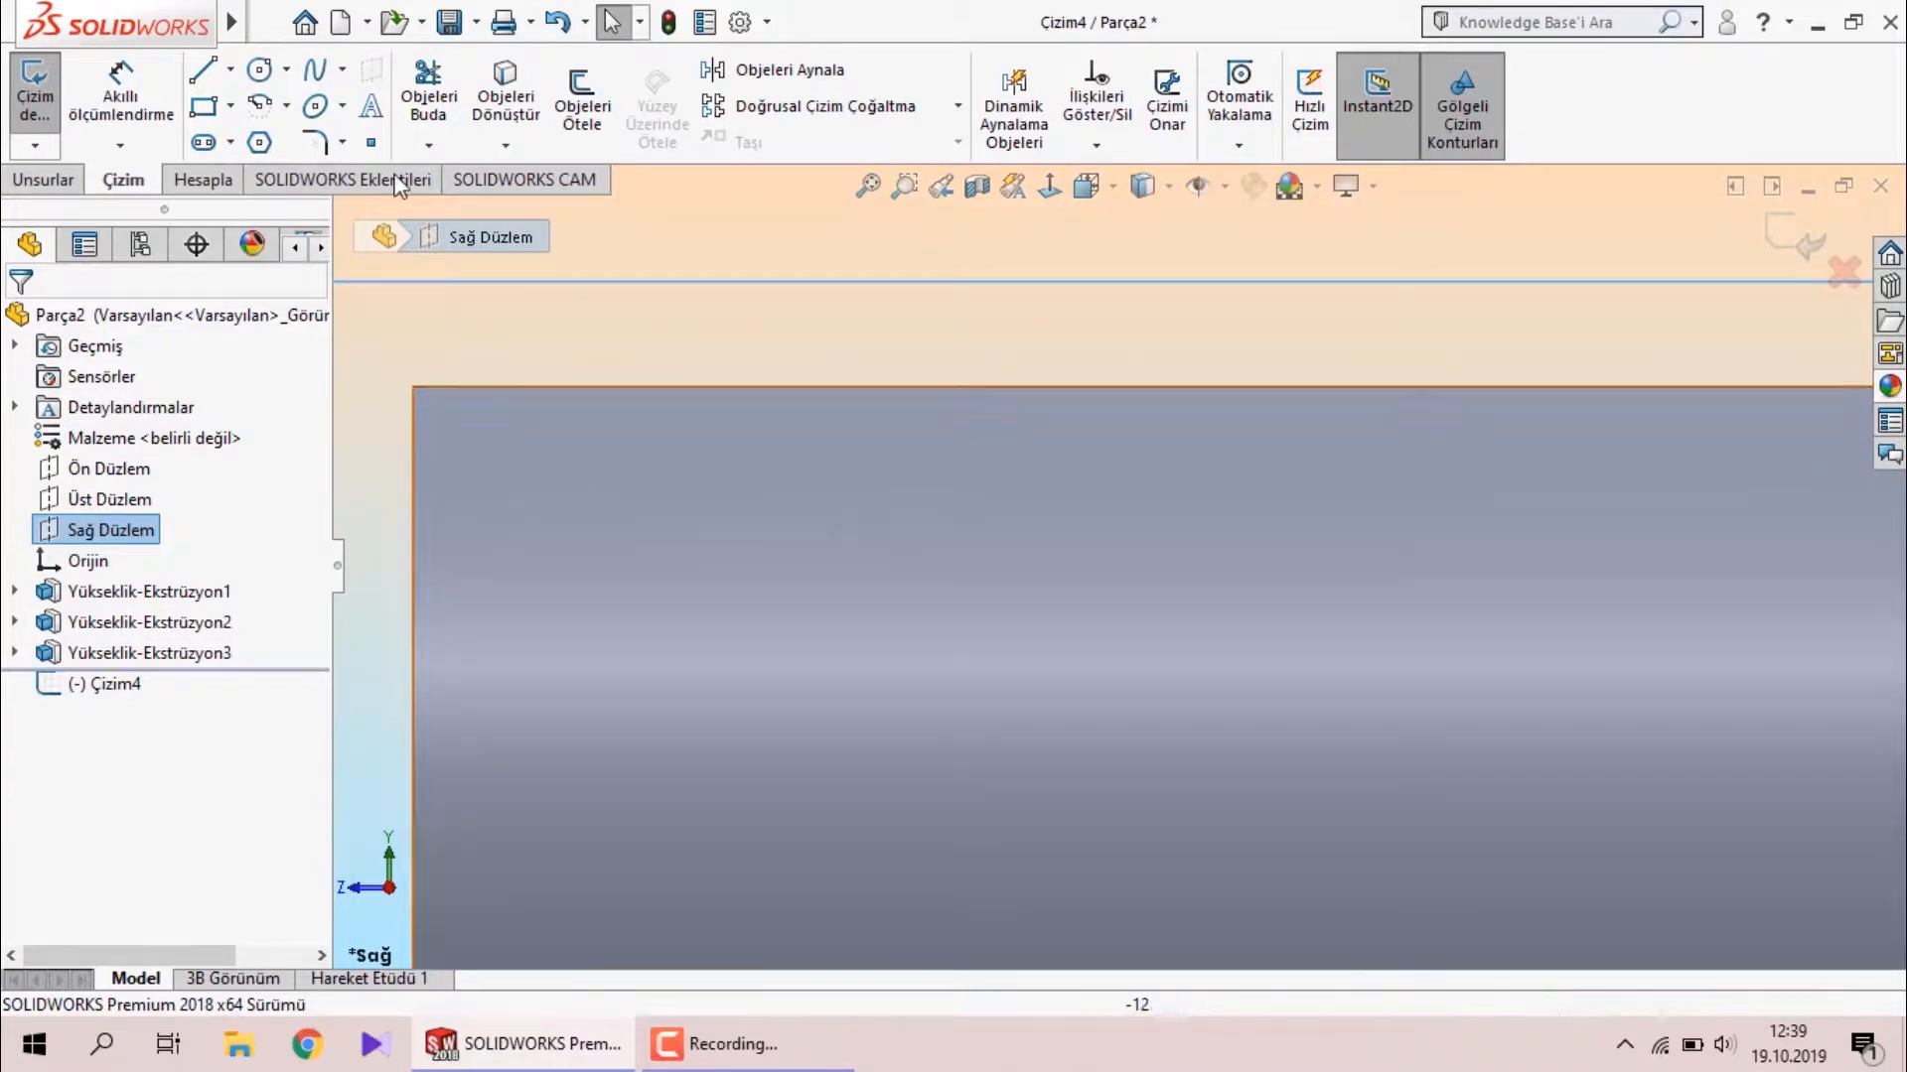
pyautogui.click(412, 386)
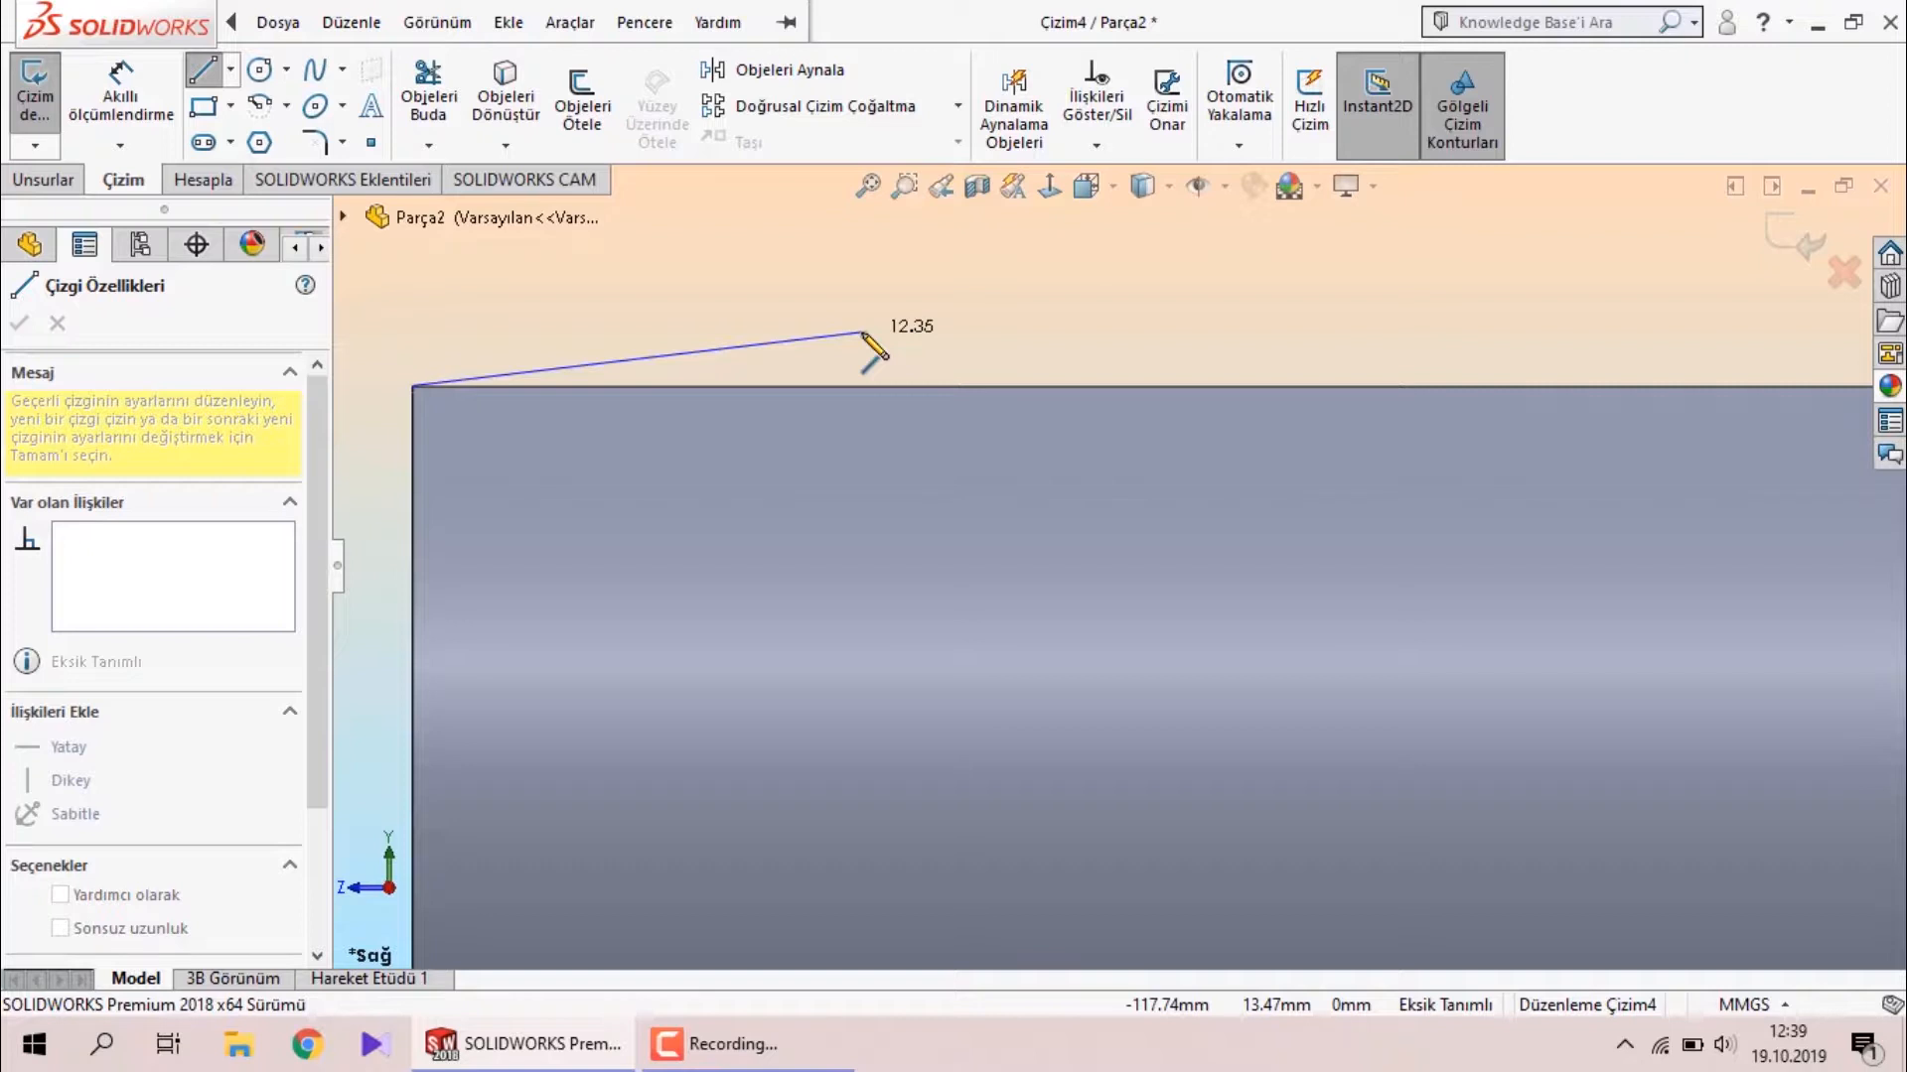
pyautogui.click(939, 386)
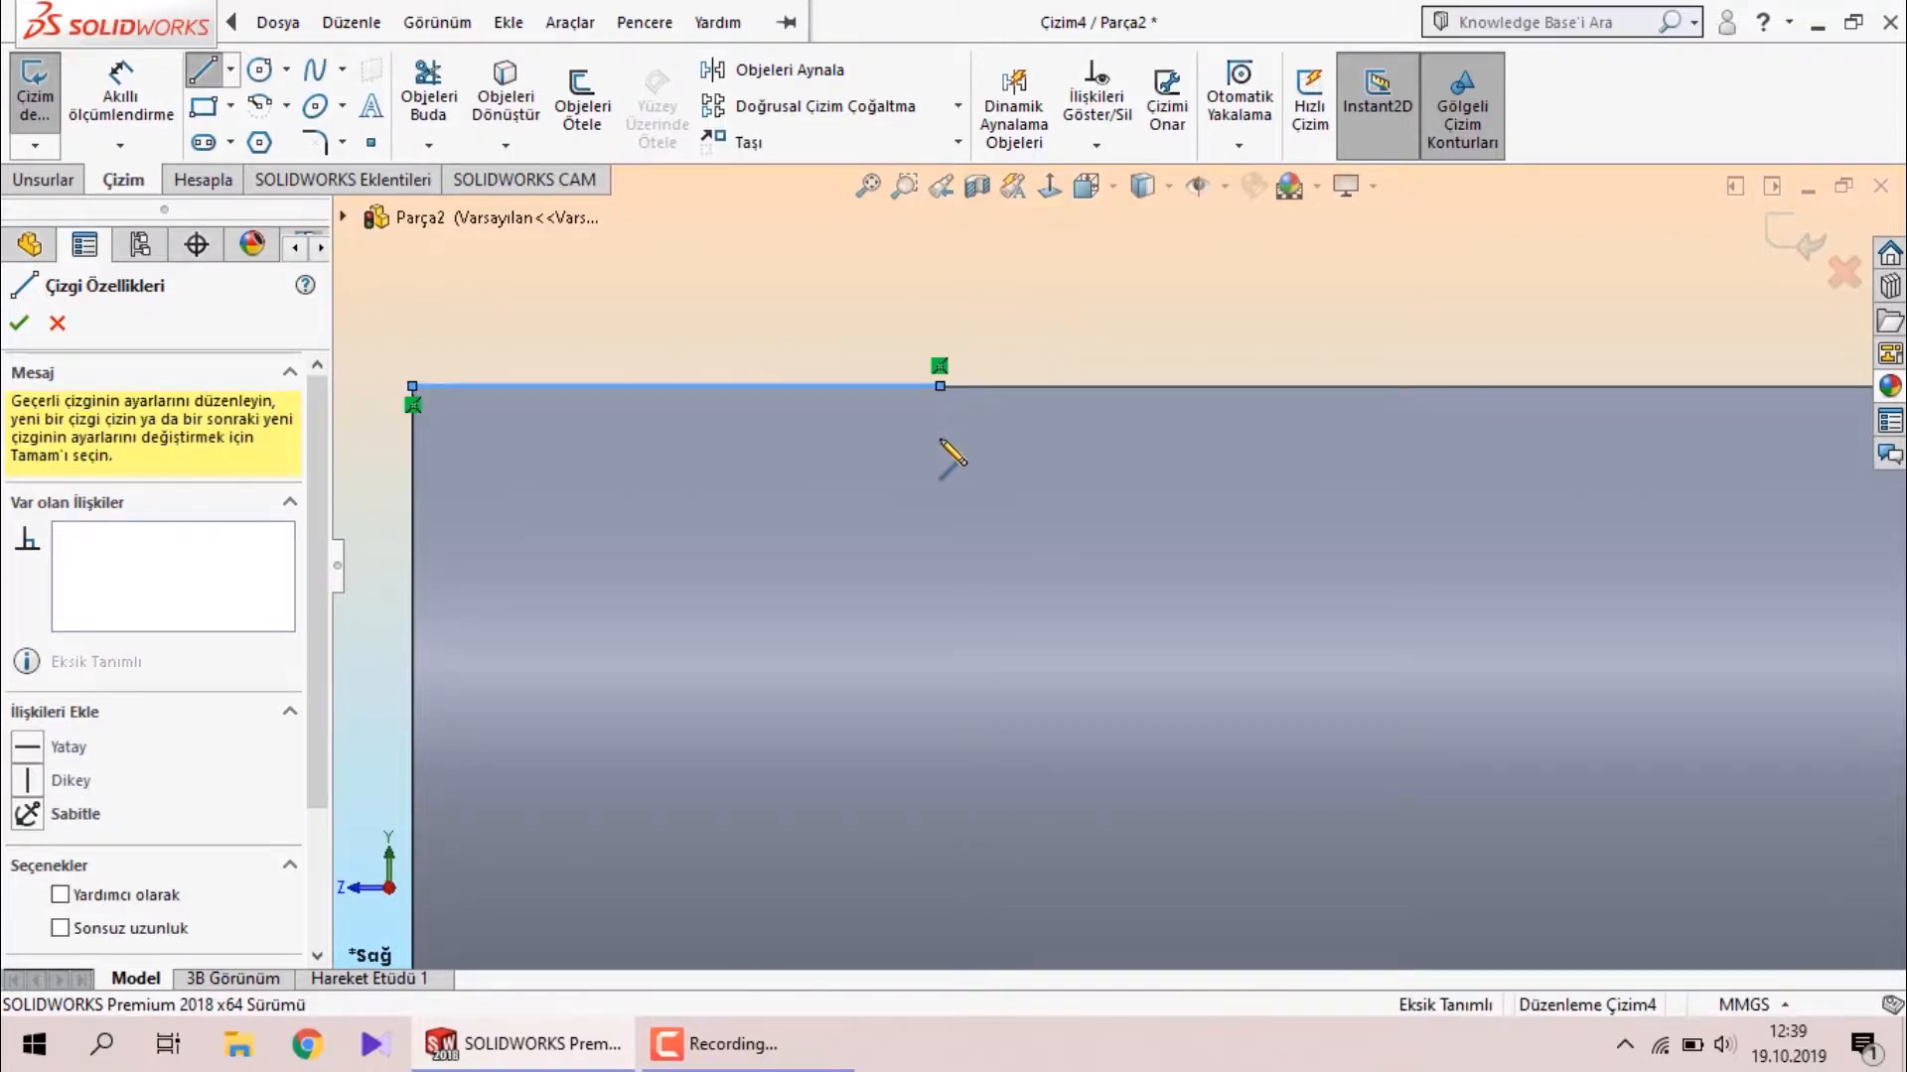
pyautogui.click(940, 493)
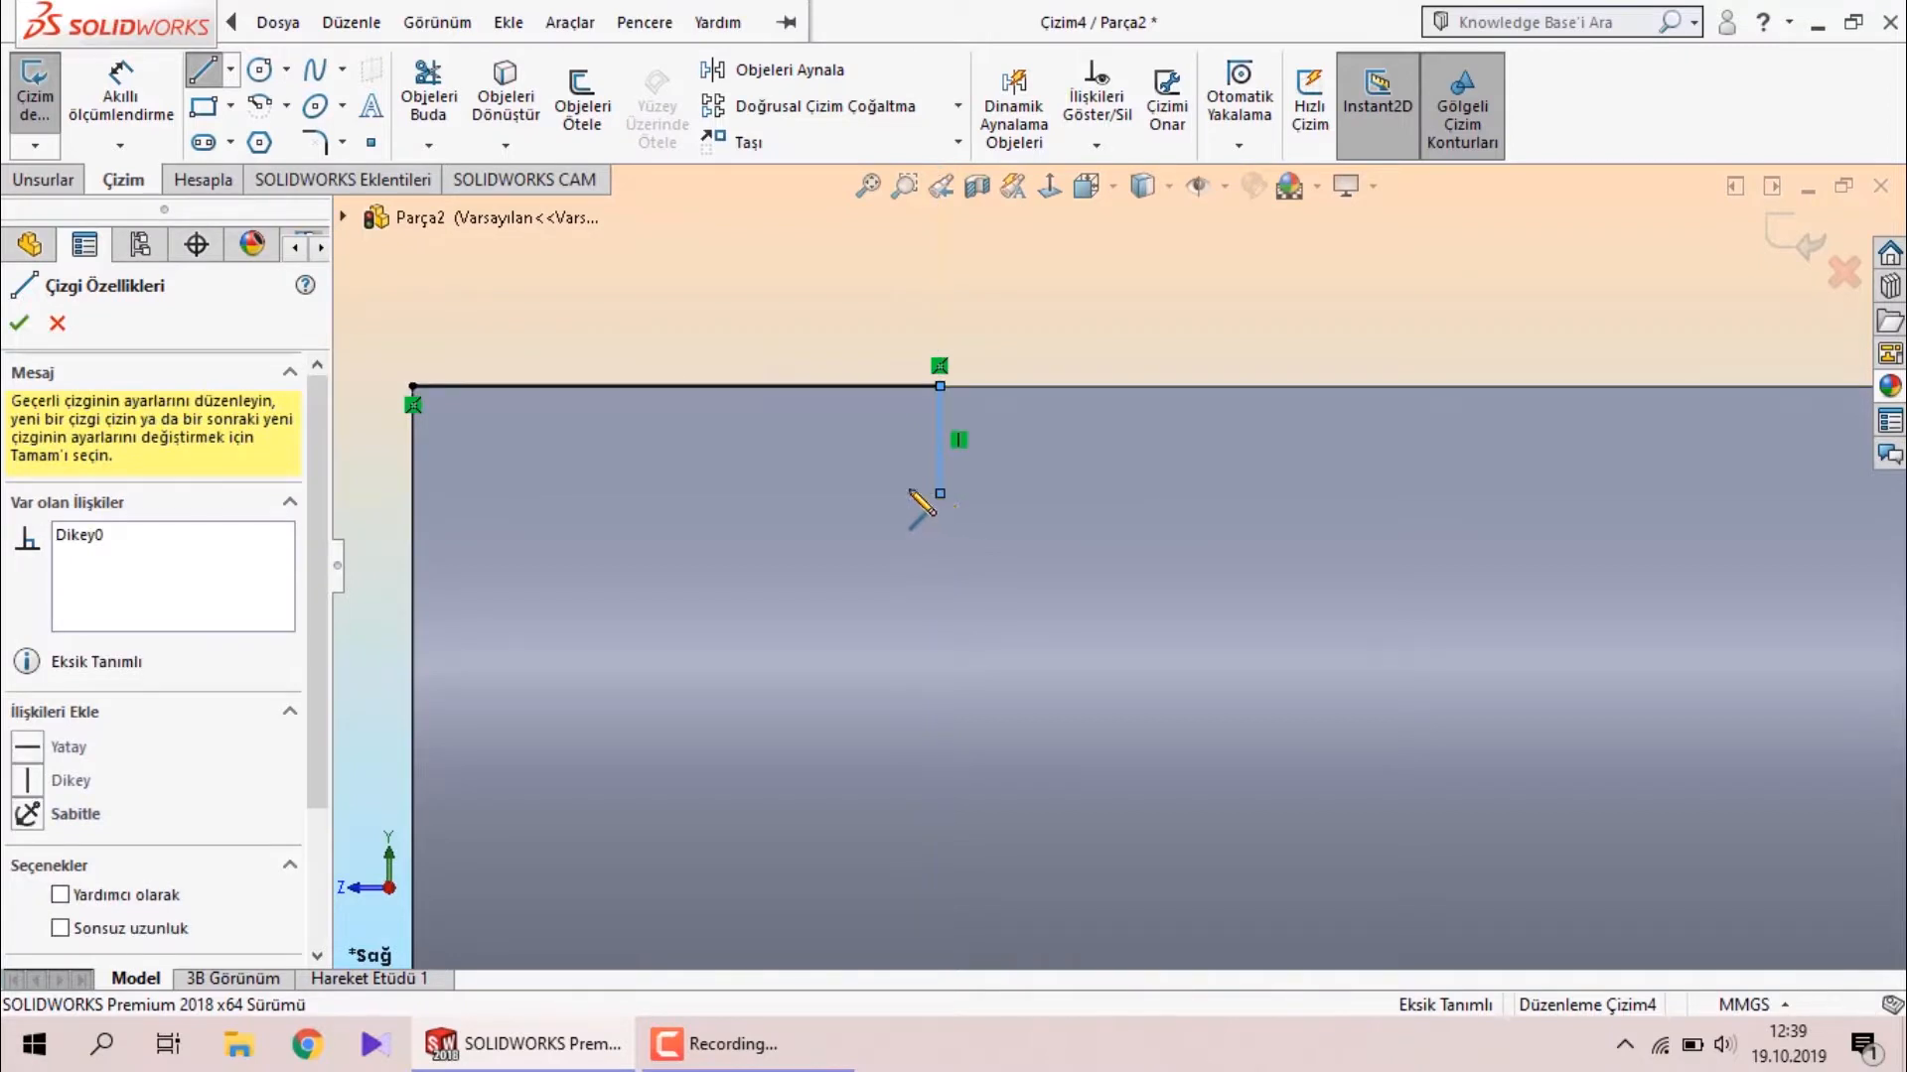
pyautogui.click(760, 493)
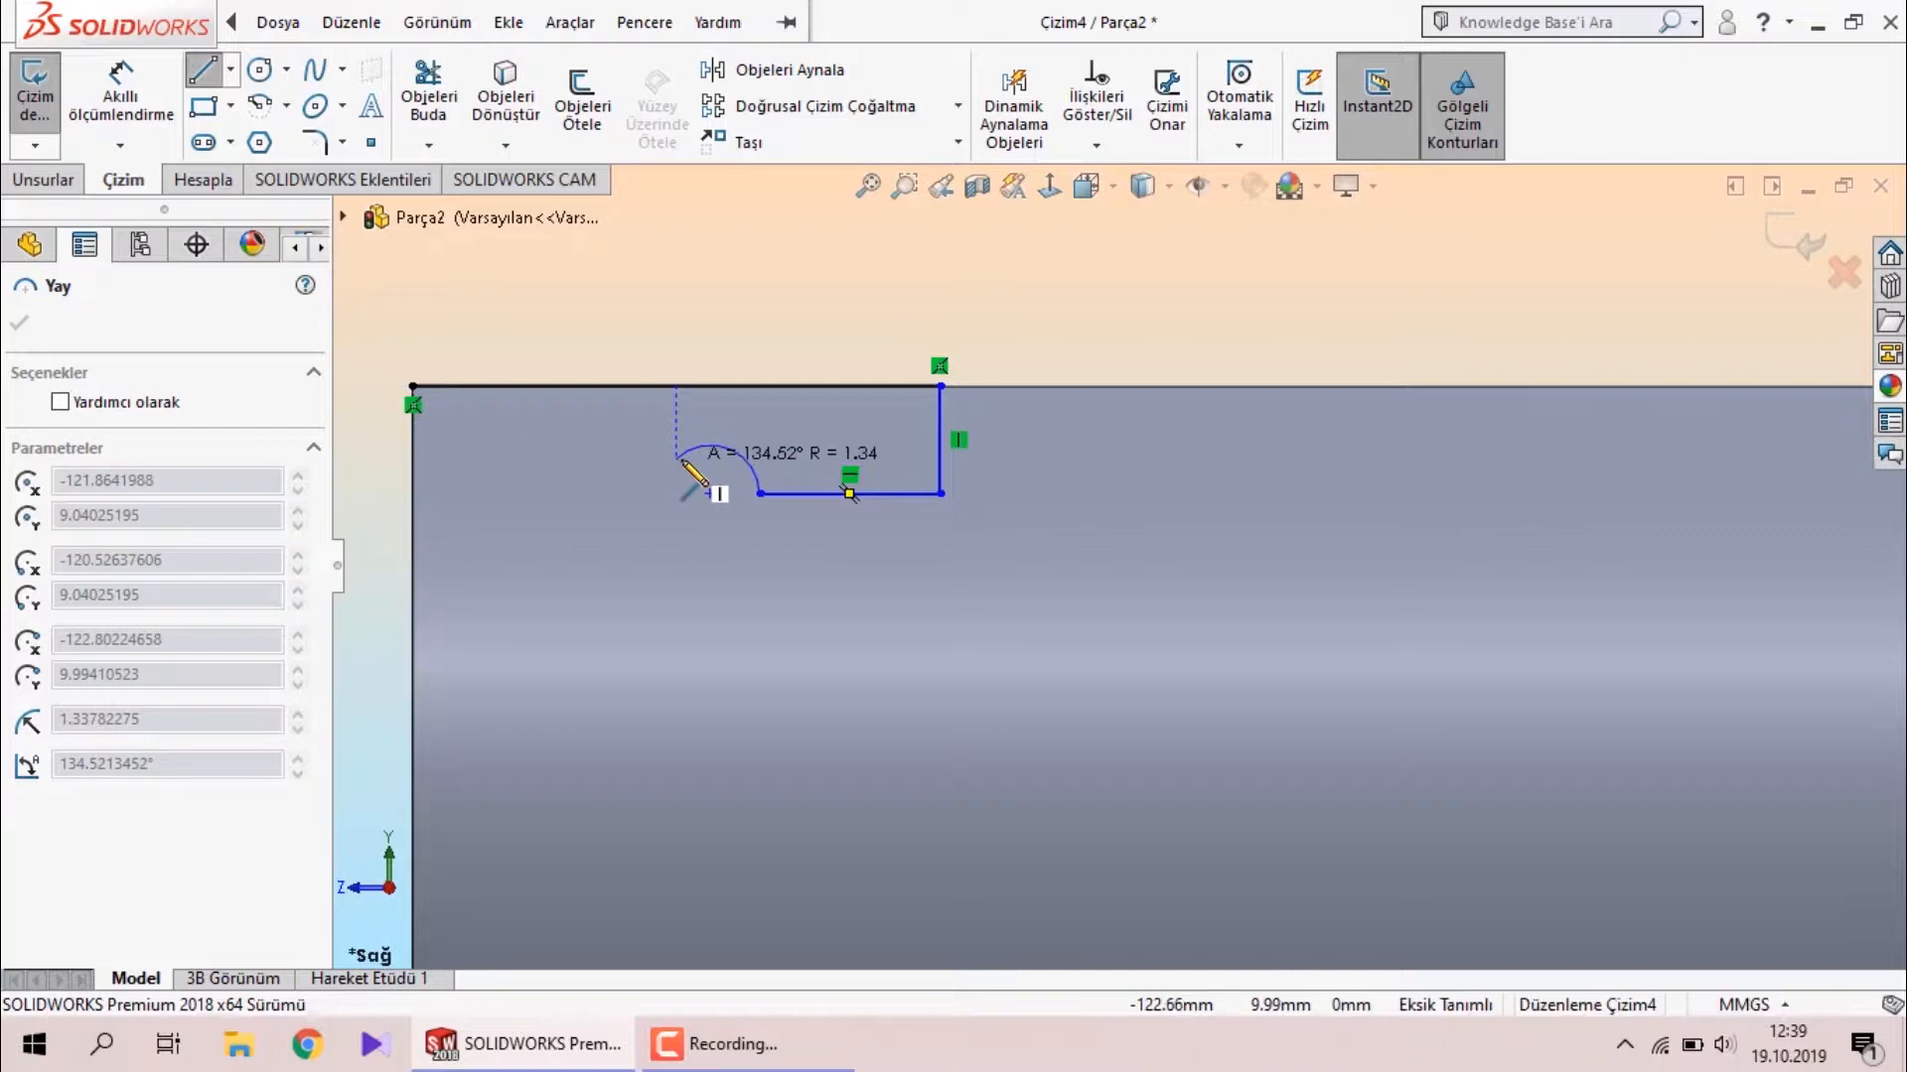
# Continue the profile with a small tangent arc and an inclined line about 9.2 mm long to the shank's end edge, closing it with a vertical line.
pyautogui.click(687, 460)
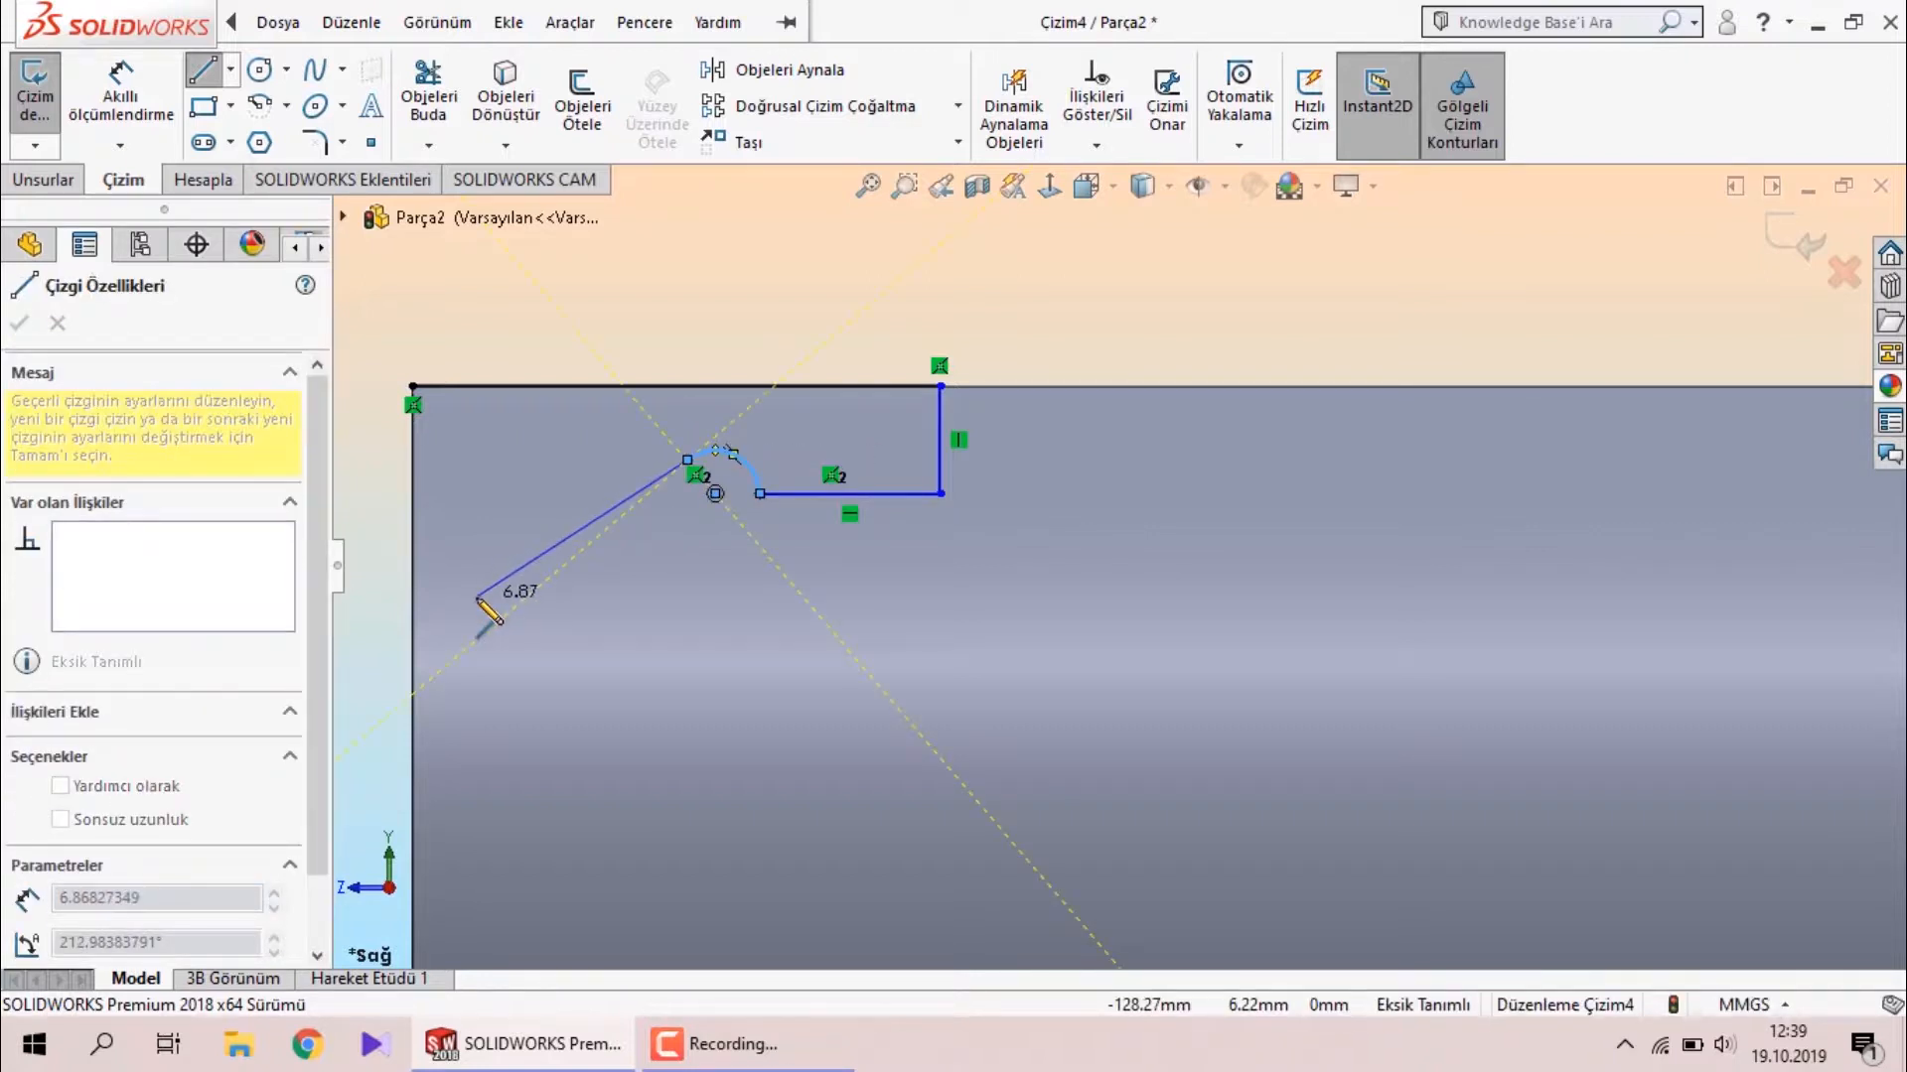
pyautogui.click(413, 653)
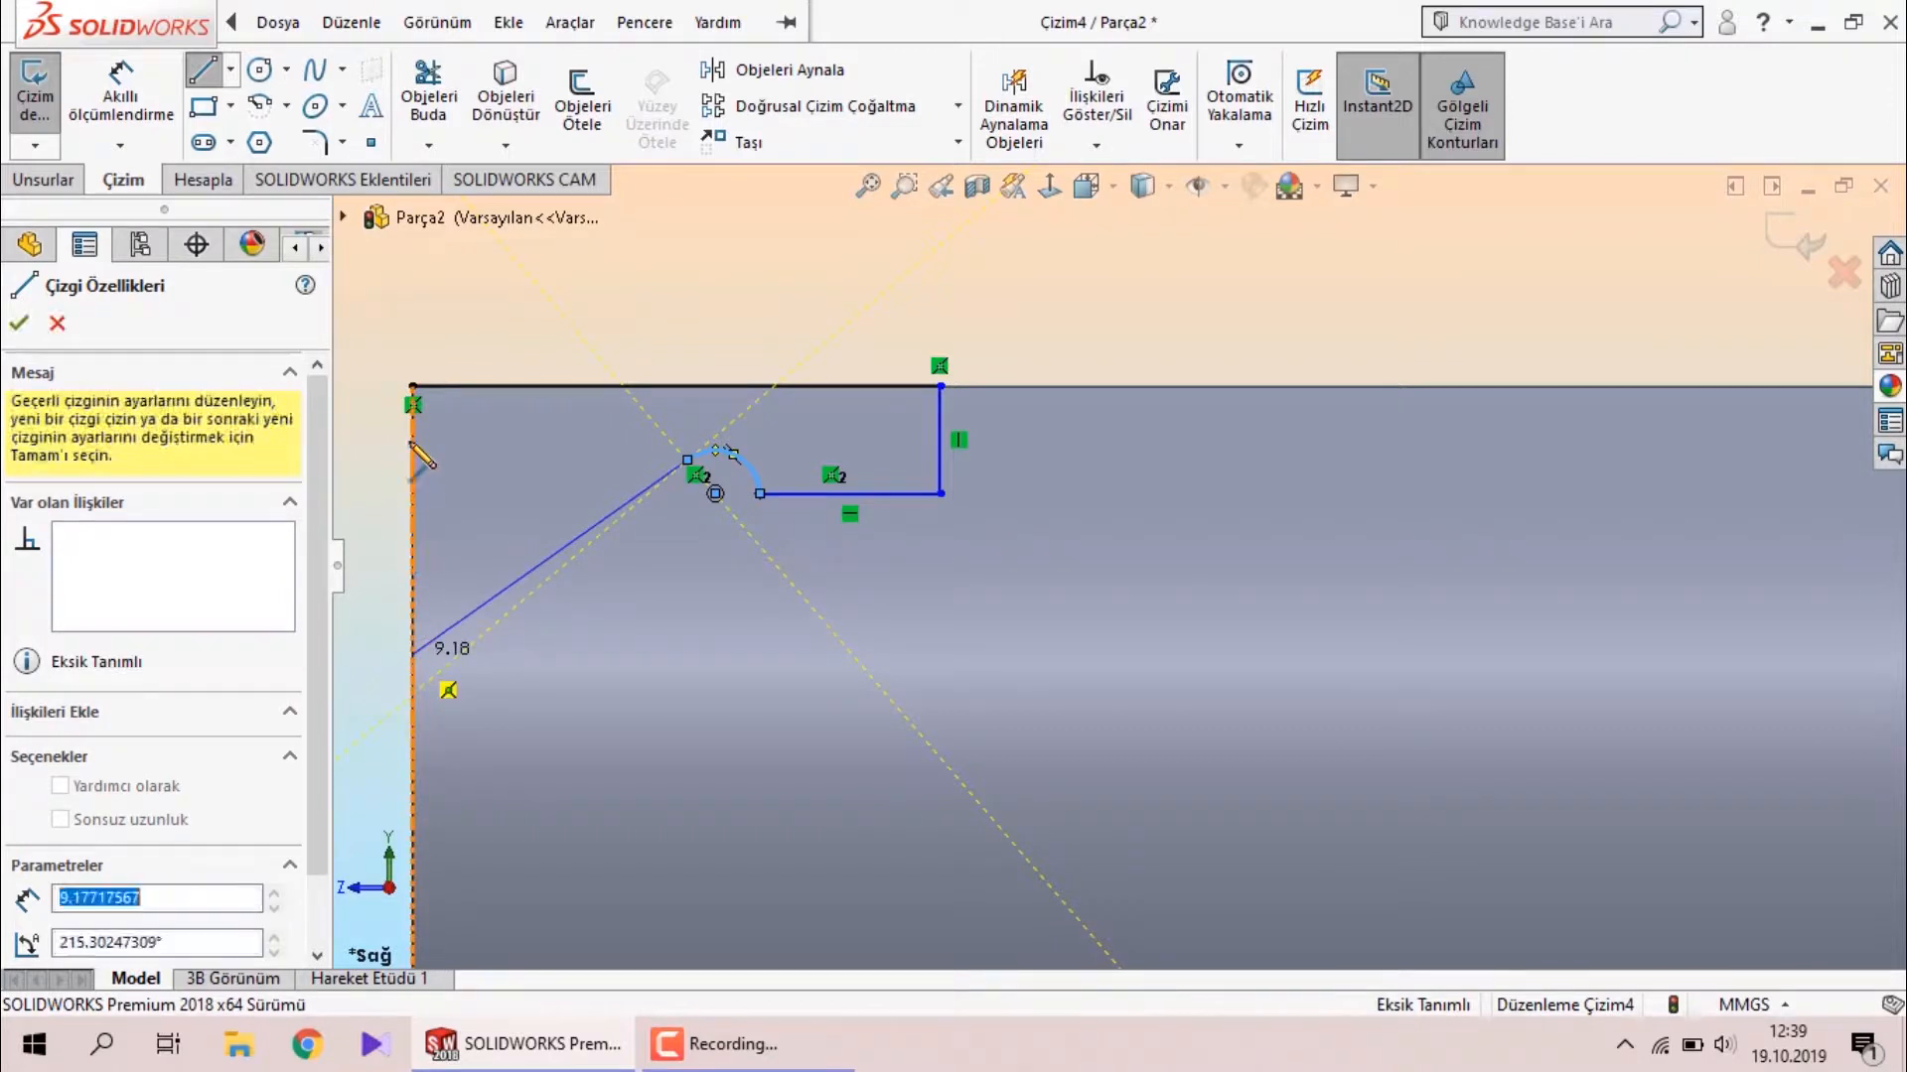
pyautogui.click(413, 387)
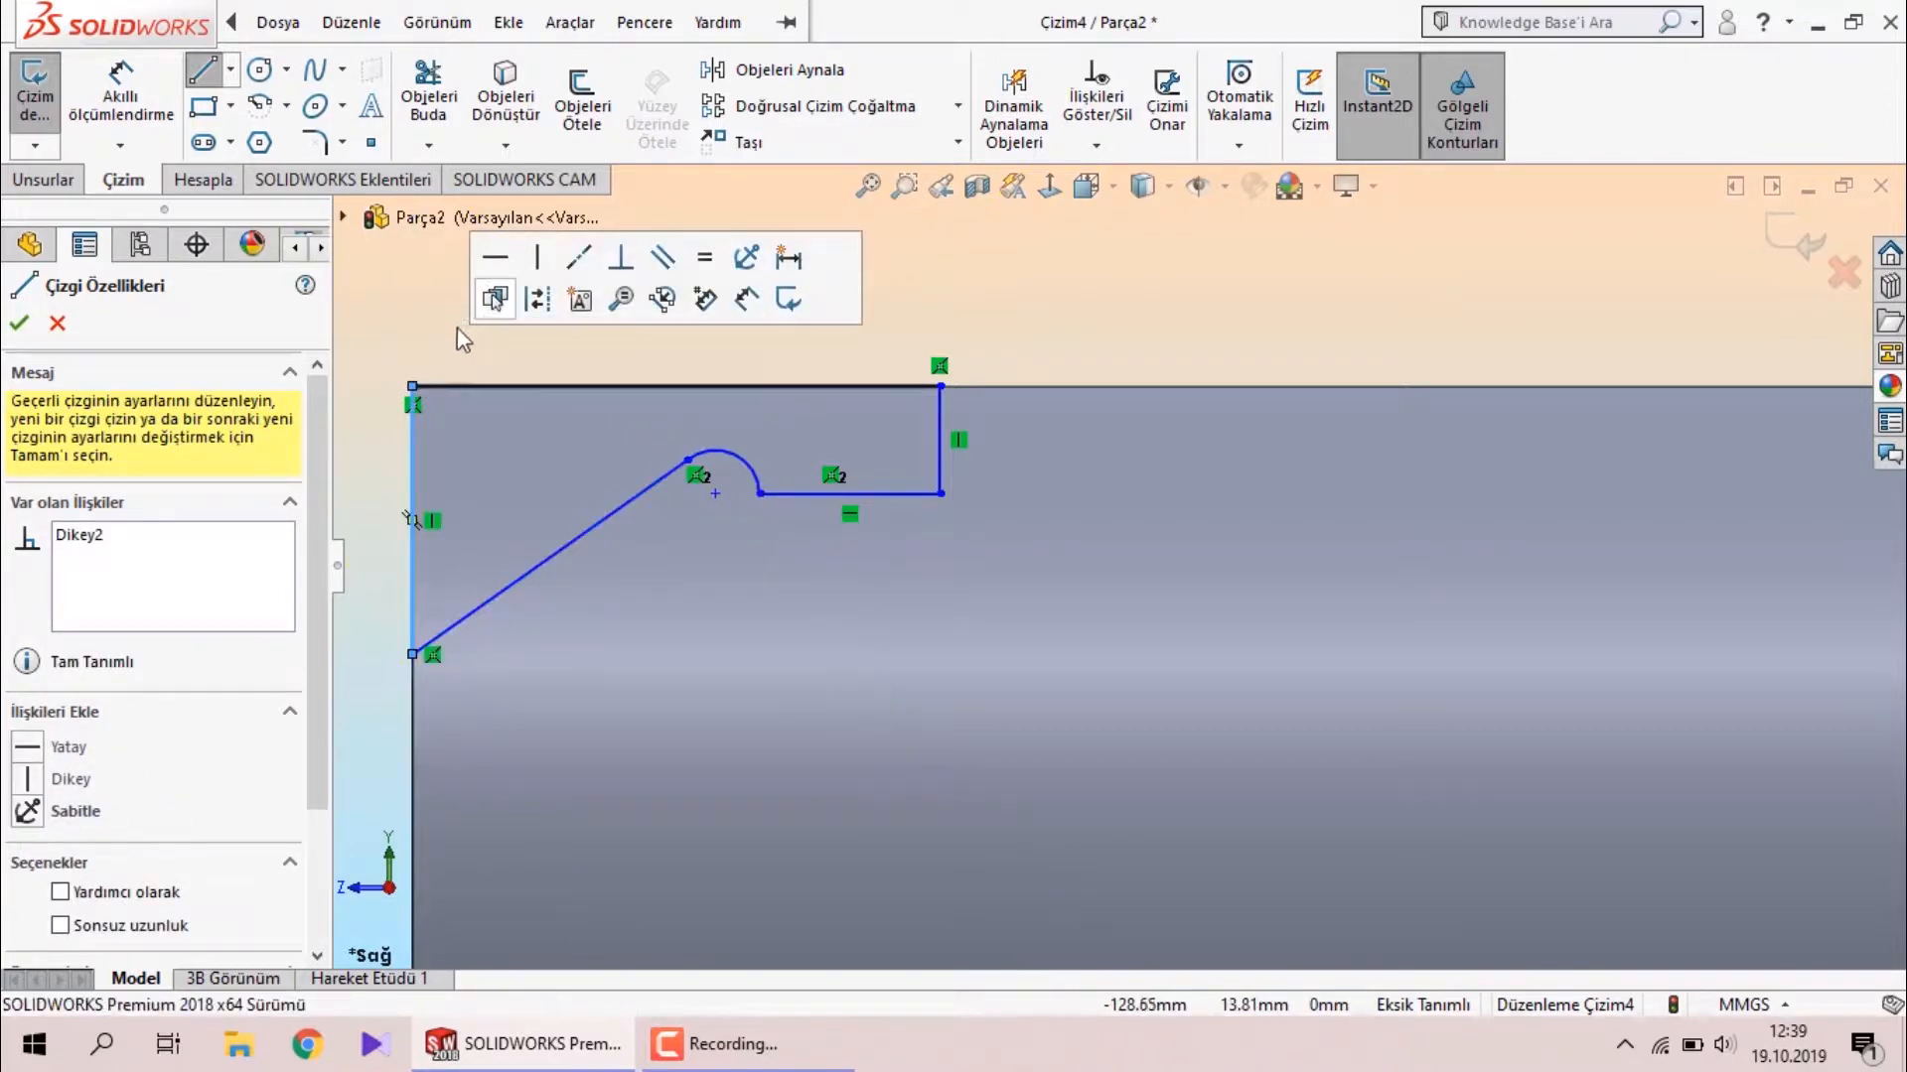
pyautogui.rightClick(457, 328)
pyautogui.click(479, 354)
# Dimension the profile's short vertical line below the shank's upper edge and set it to 2 mm.
pyautogui.press('z')
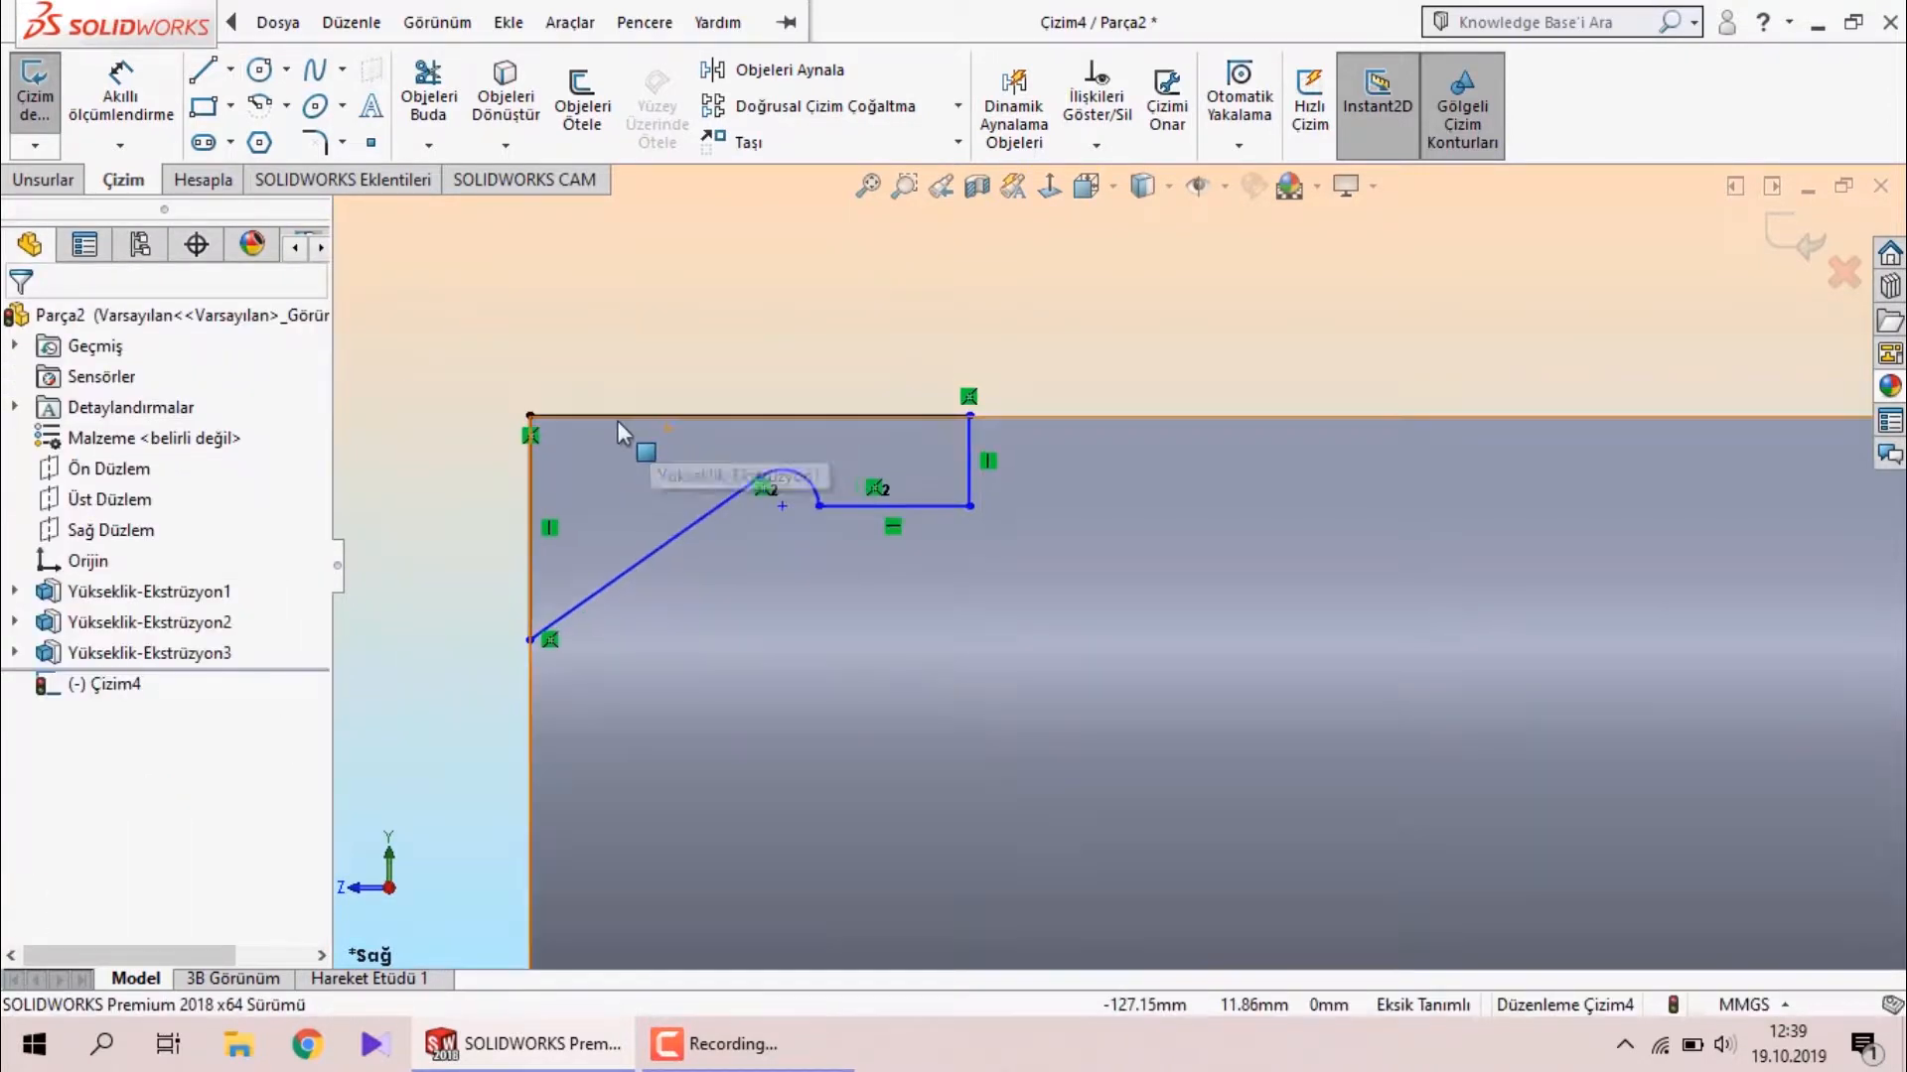
pyautogui.scroll(-2, 497, 367)
pyautogui.click(120, 99)
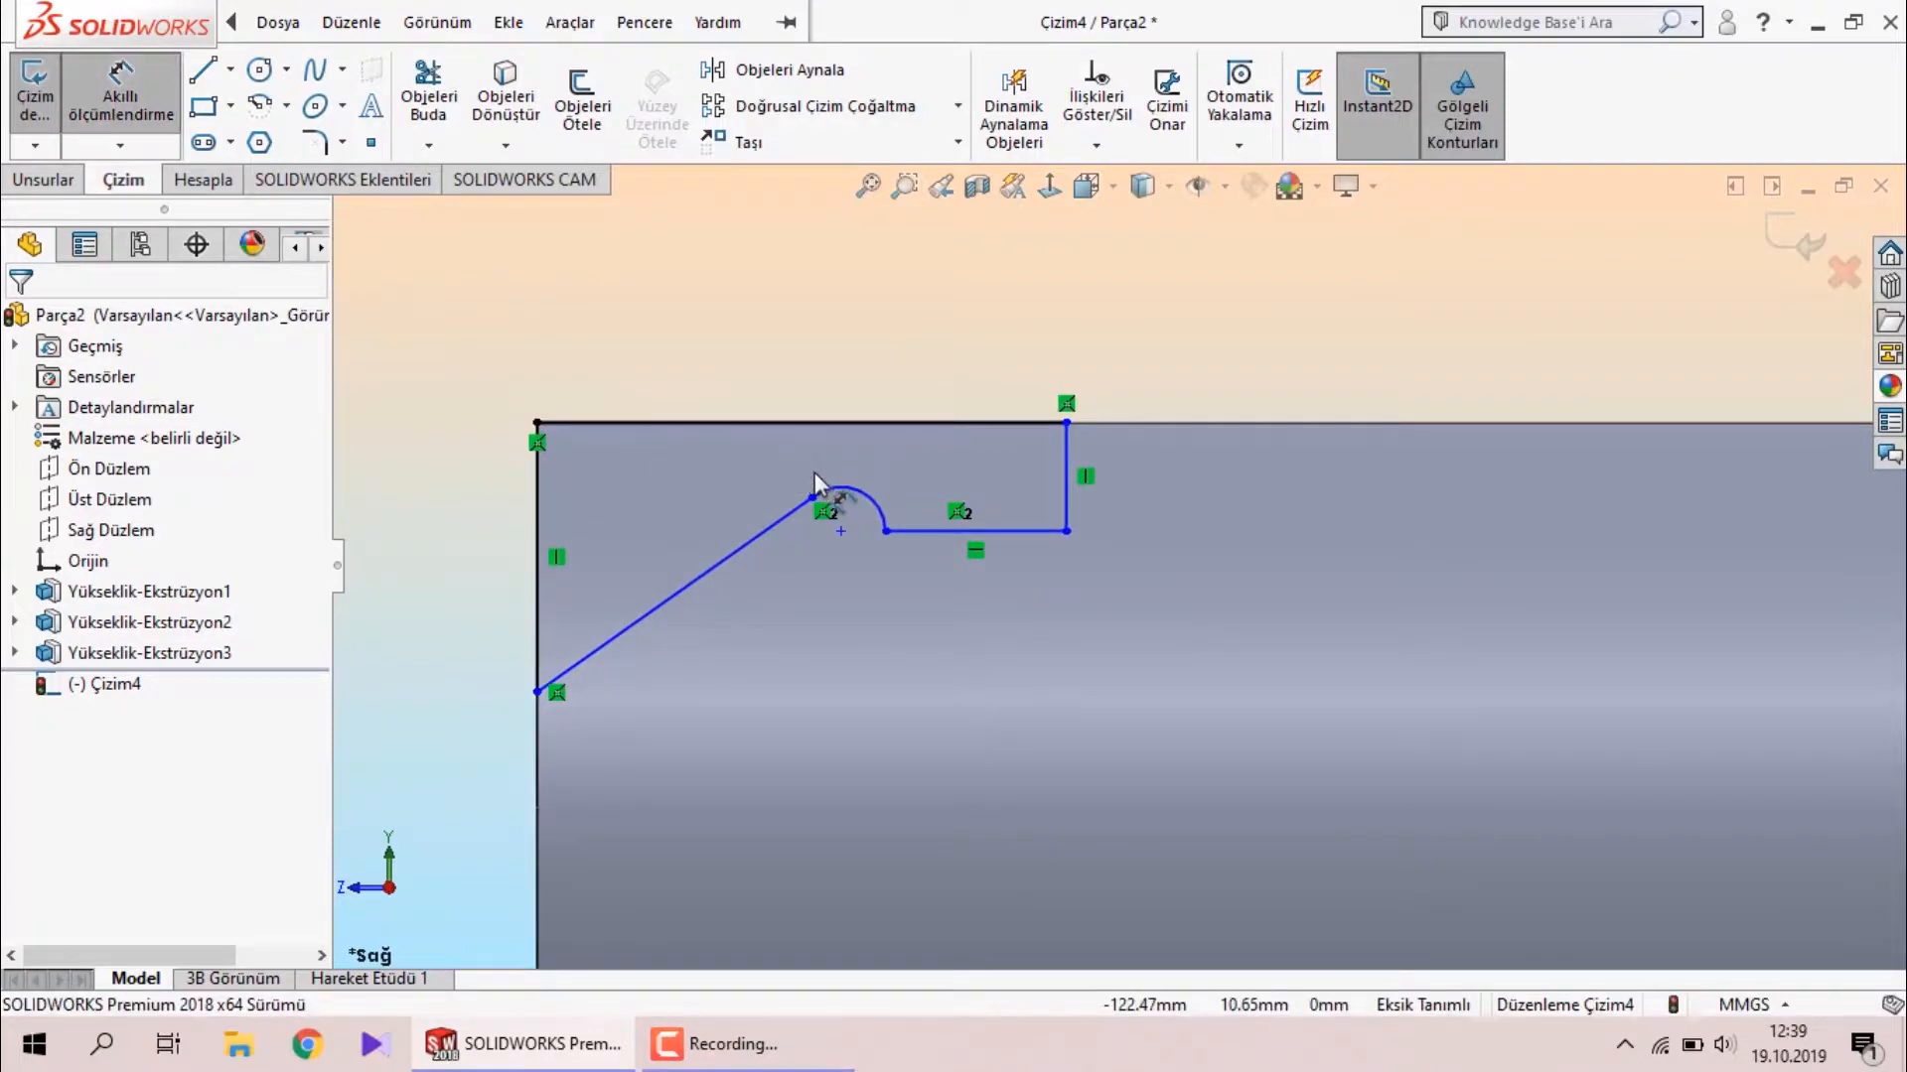
pyautogui.click(1062, 449)
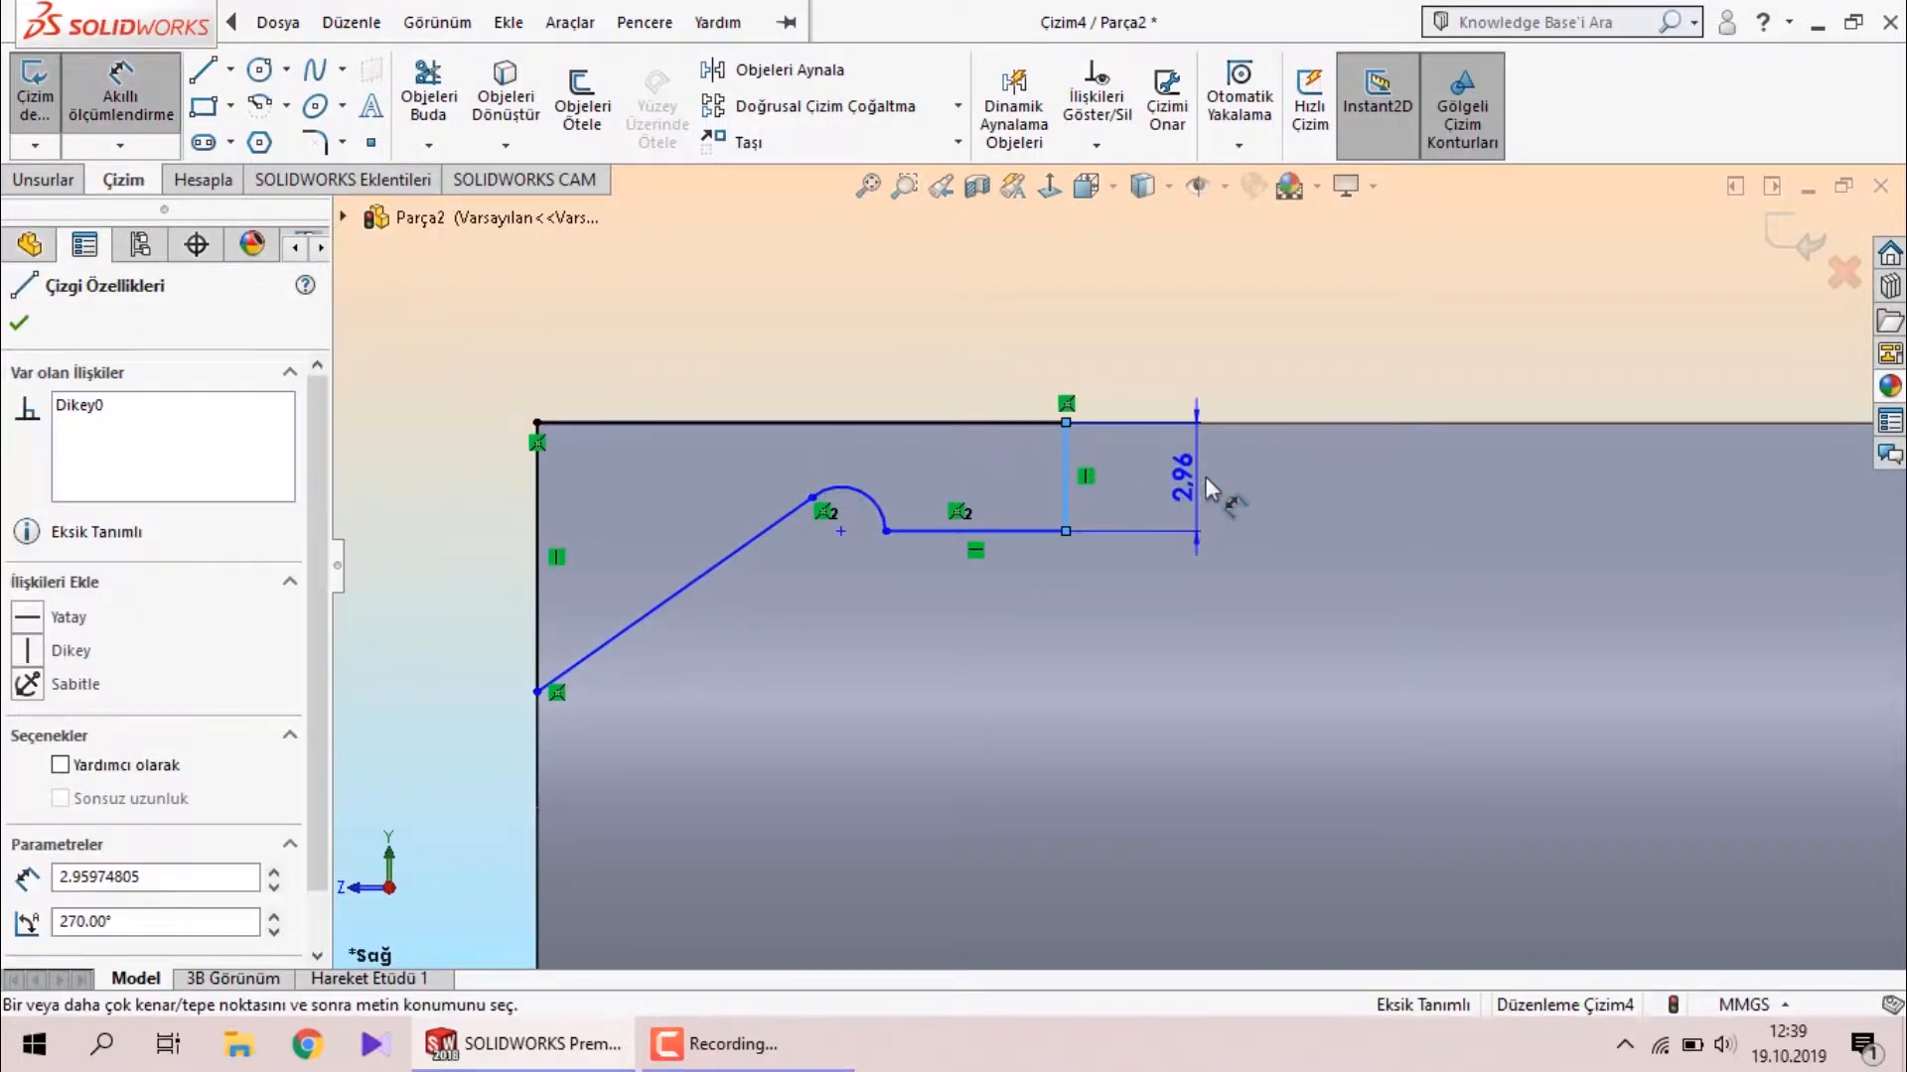
pyautogui.click(1219, 477)
pyautogui.write('2')
pyautogui.press('Return')
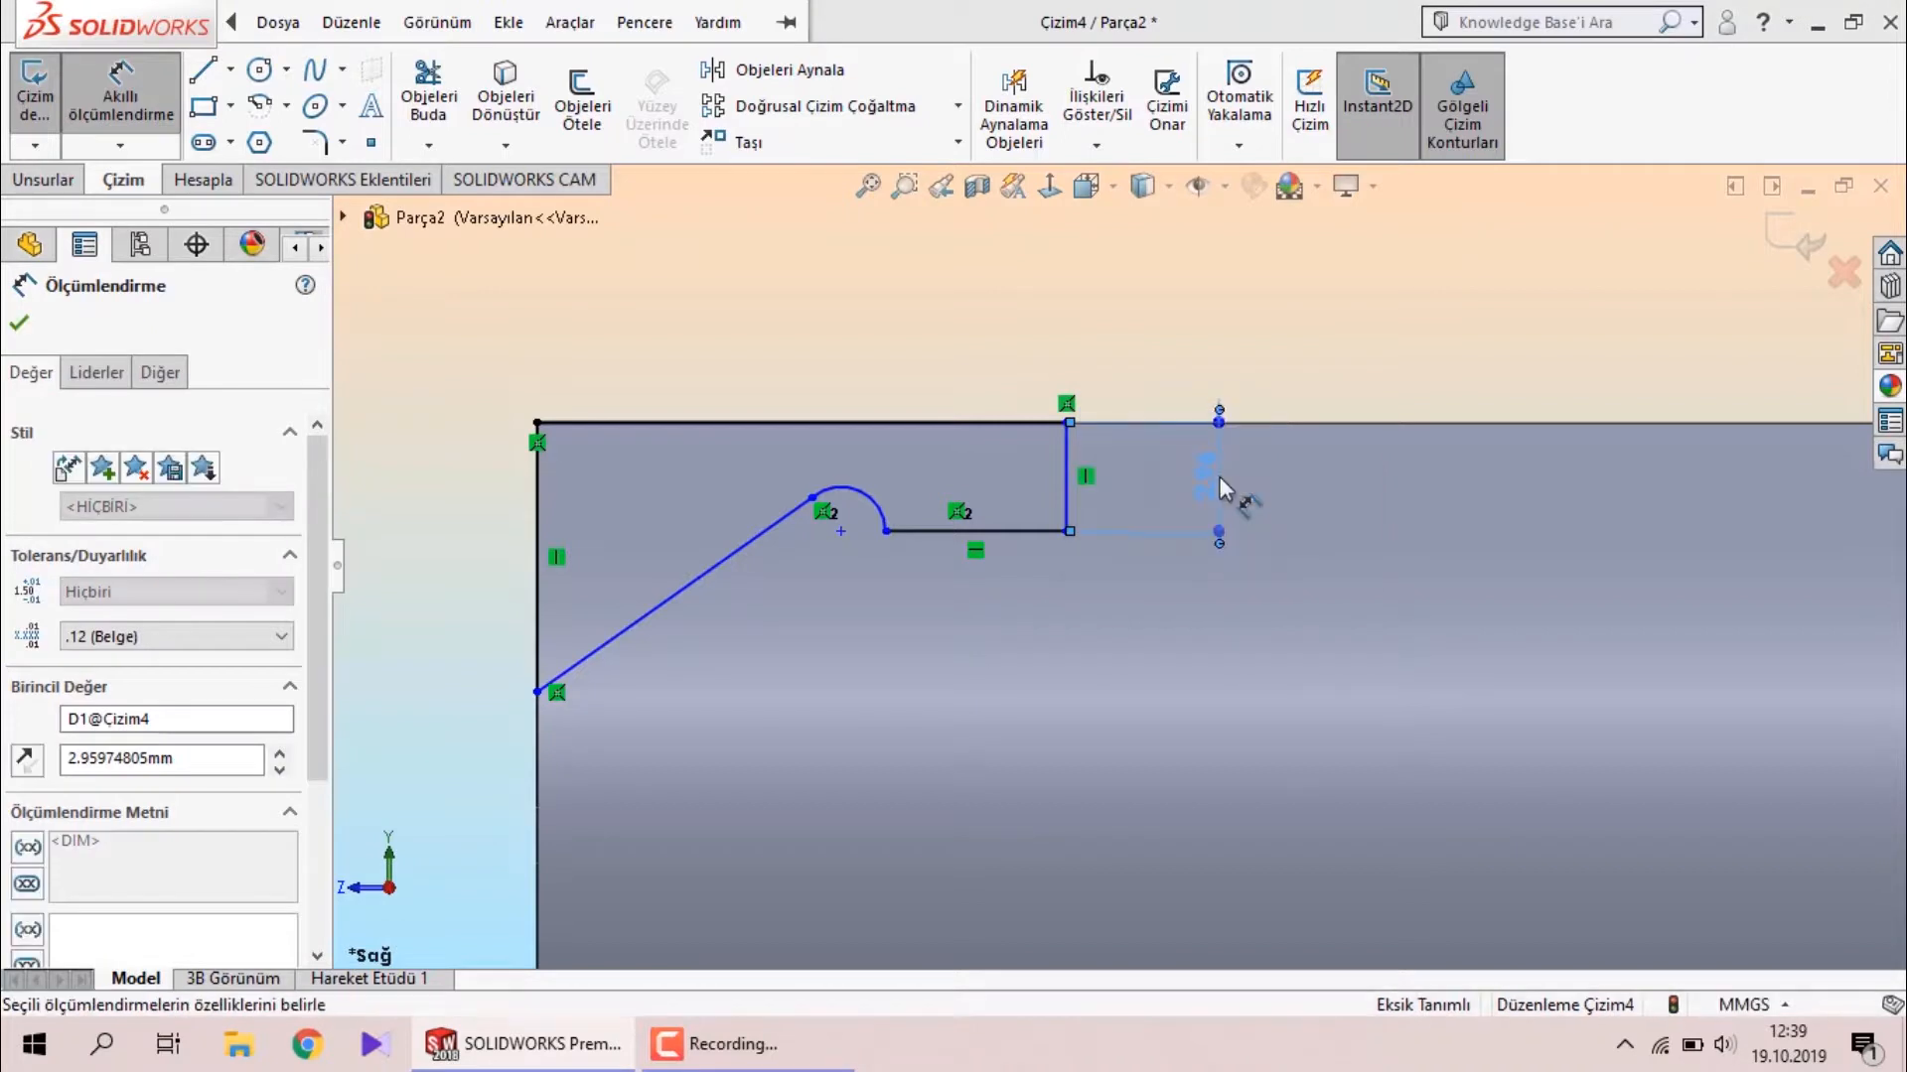
pyautogui.click(926, 351)
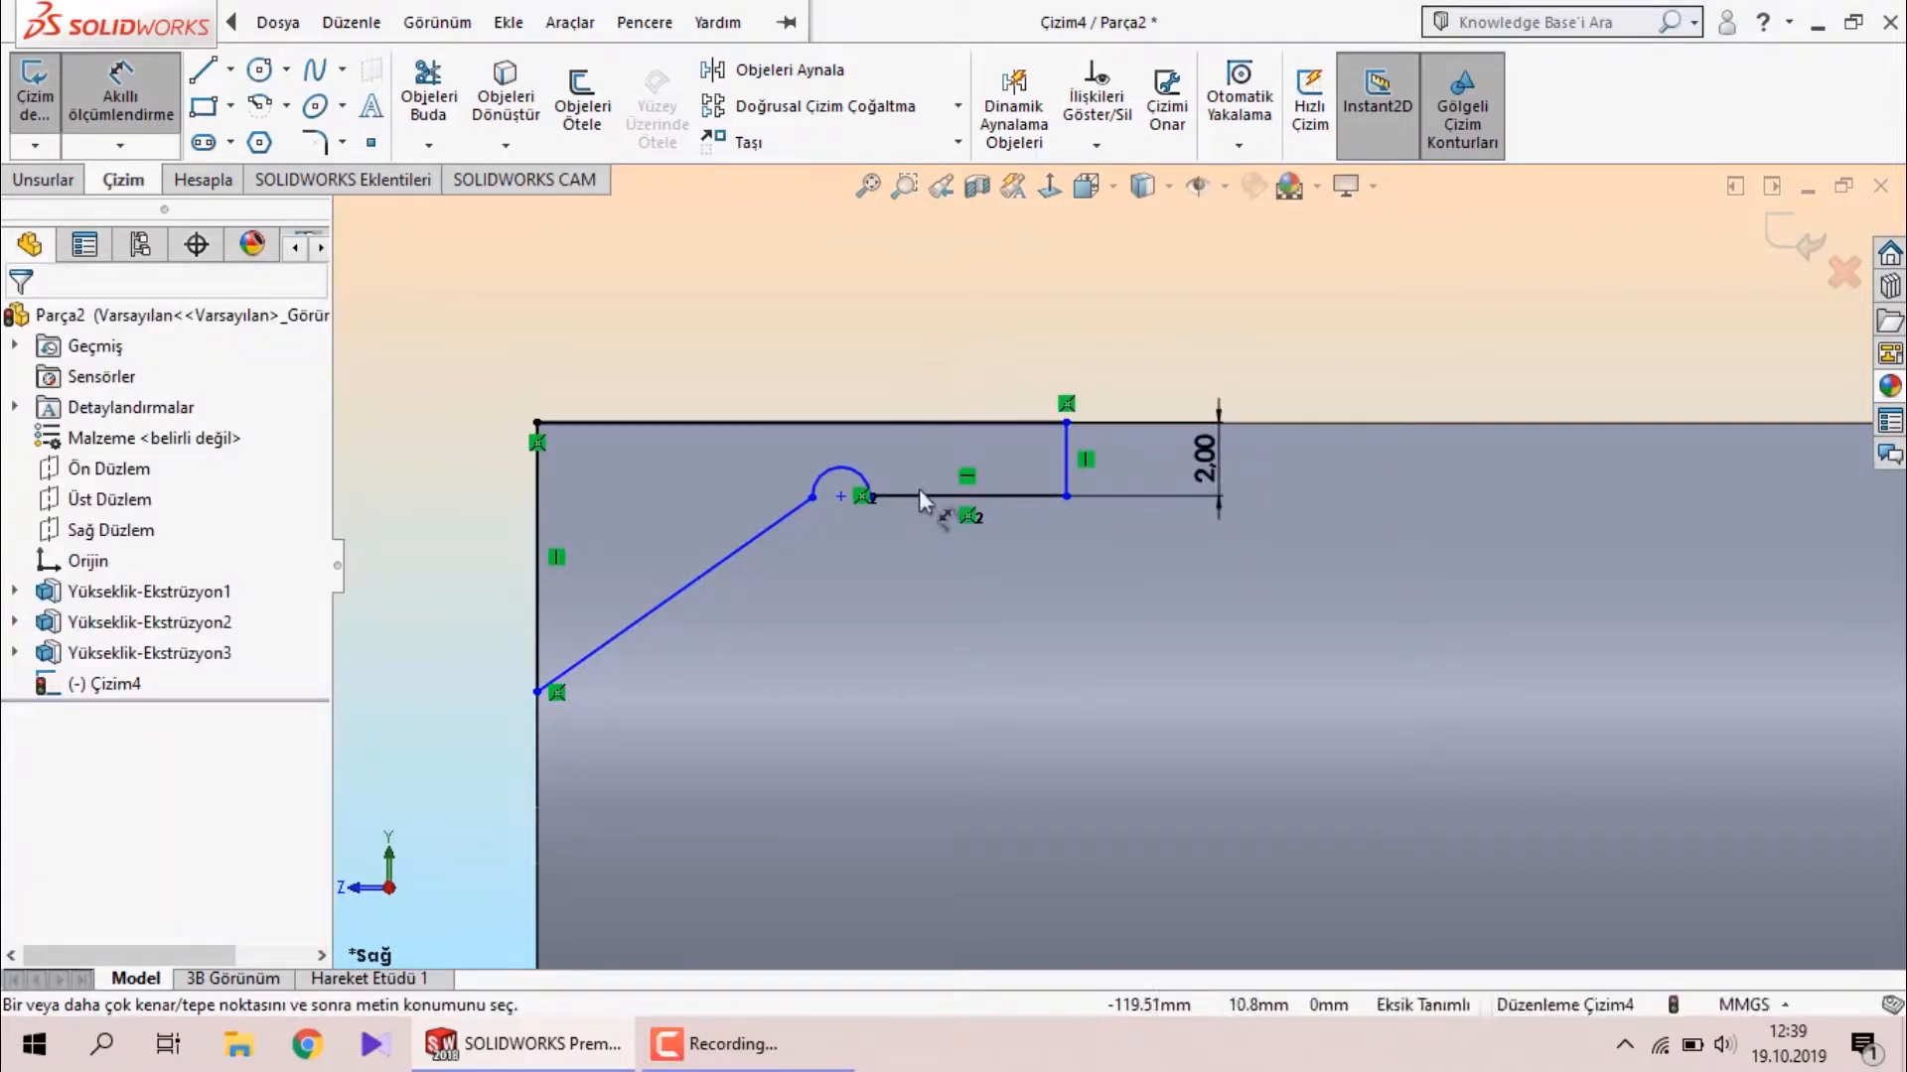
pyautogui.click(840, 496)
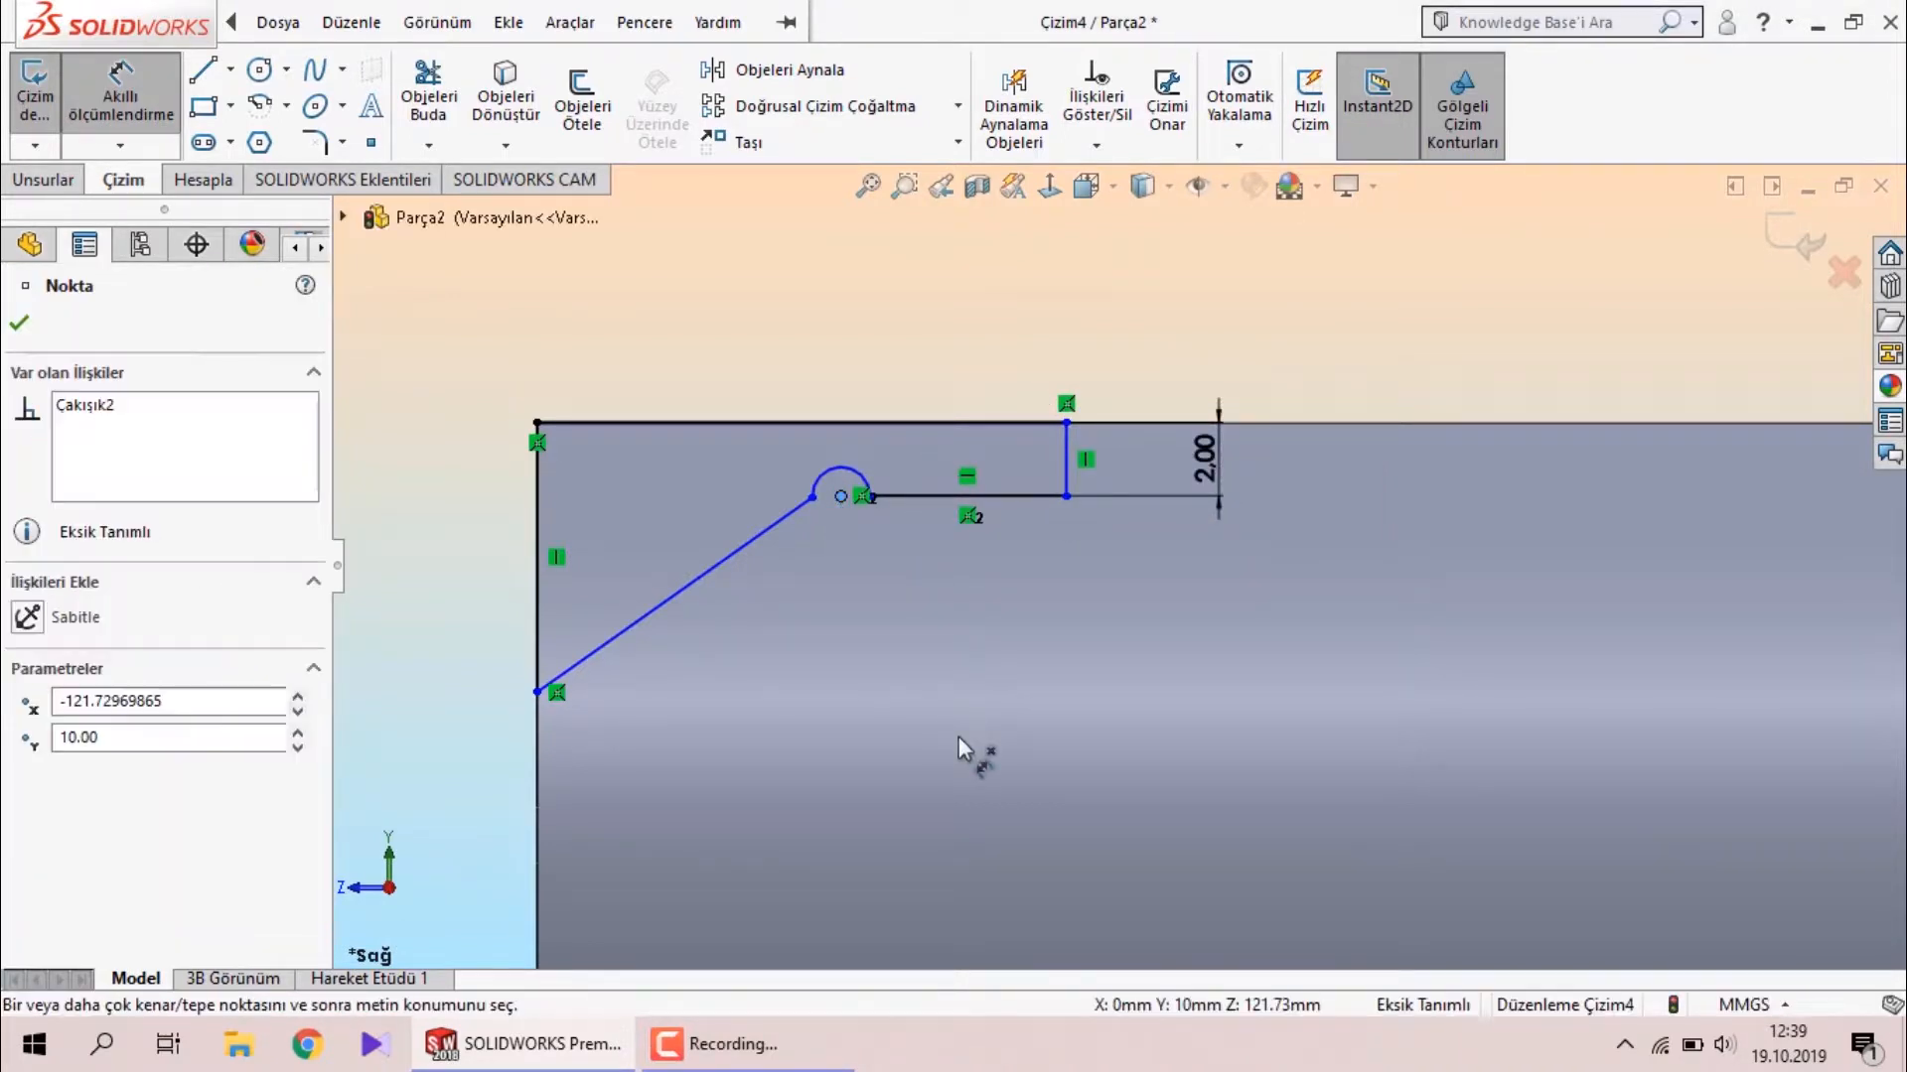
pyautogui.press('Escape')
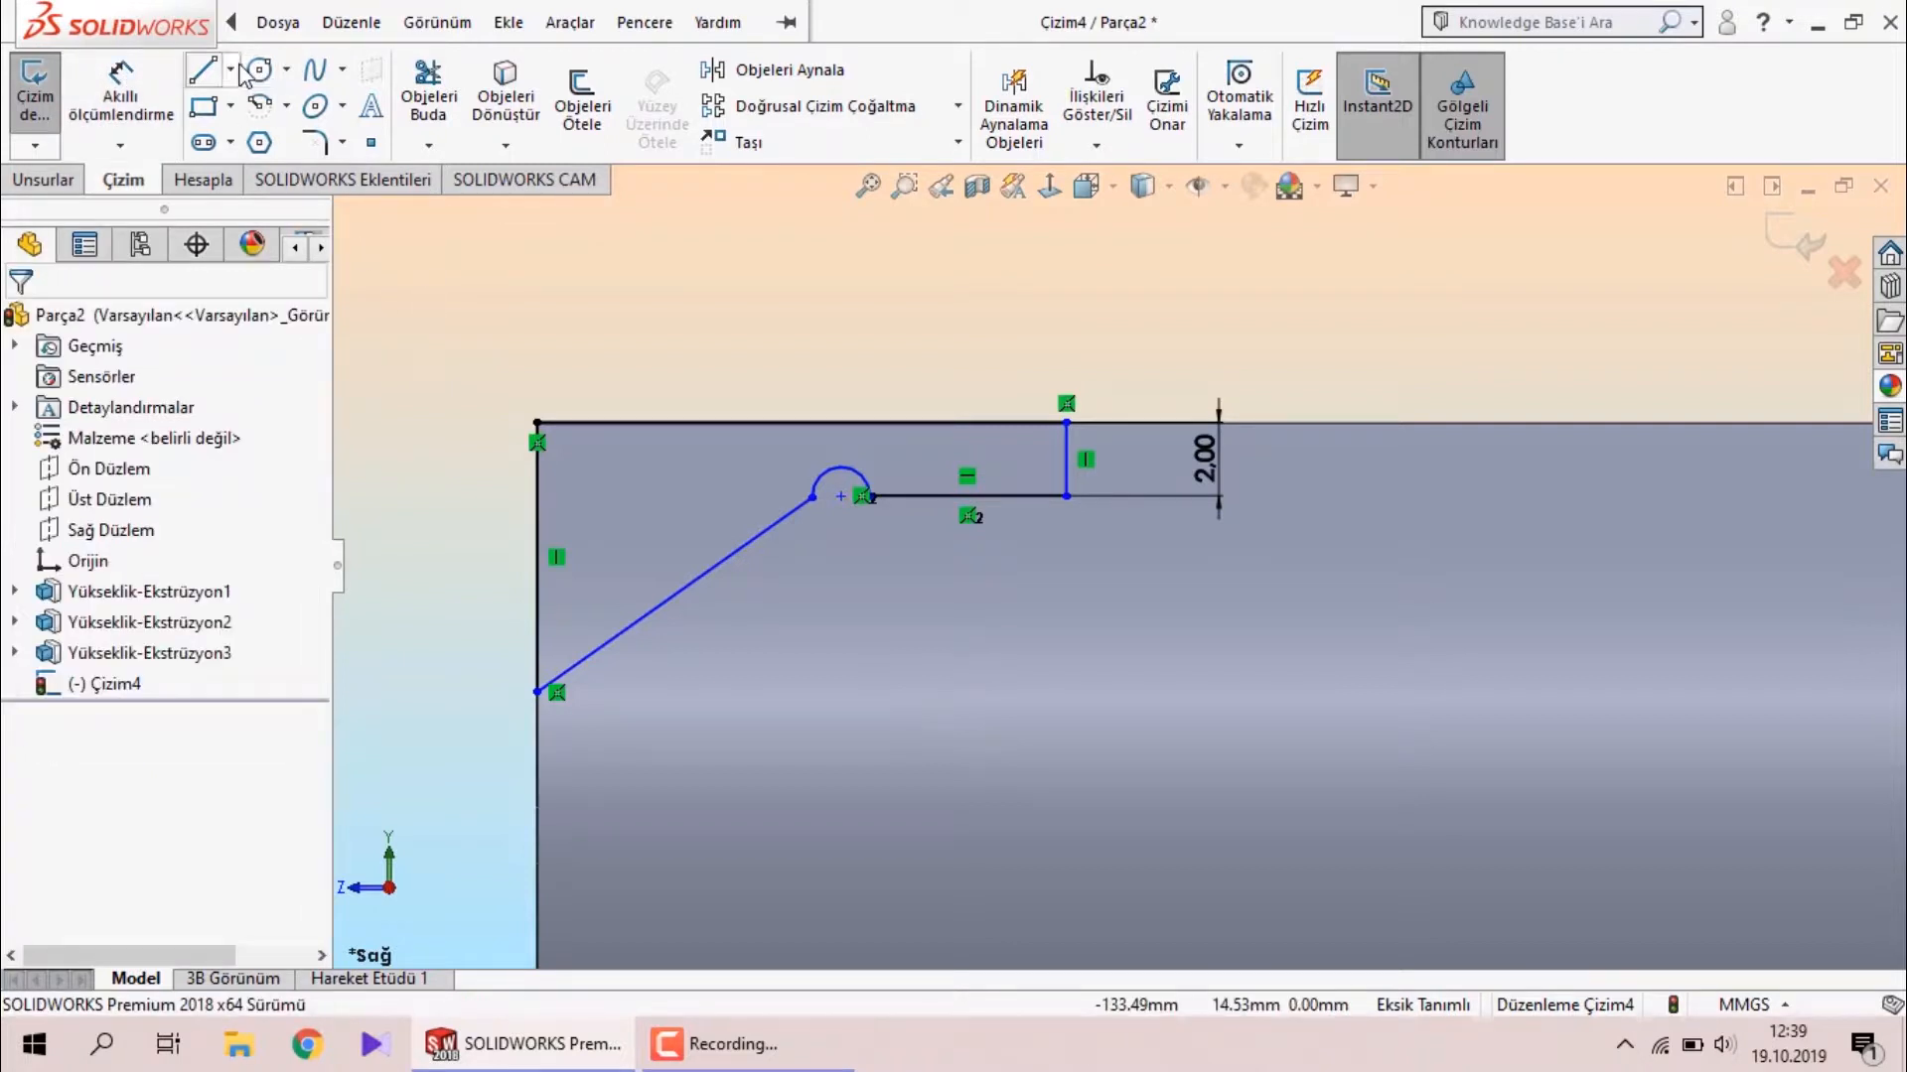
# Draw a horizontal centreline about 140 mm long from the origin along the shank's axis, extending past the free end.
pyautogui.click(229, 70)
pyautogui.click(238, 144)
pyautogui.scroll(8, 1340, 587)
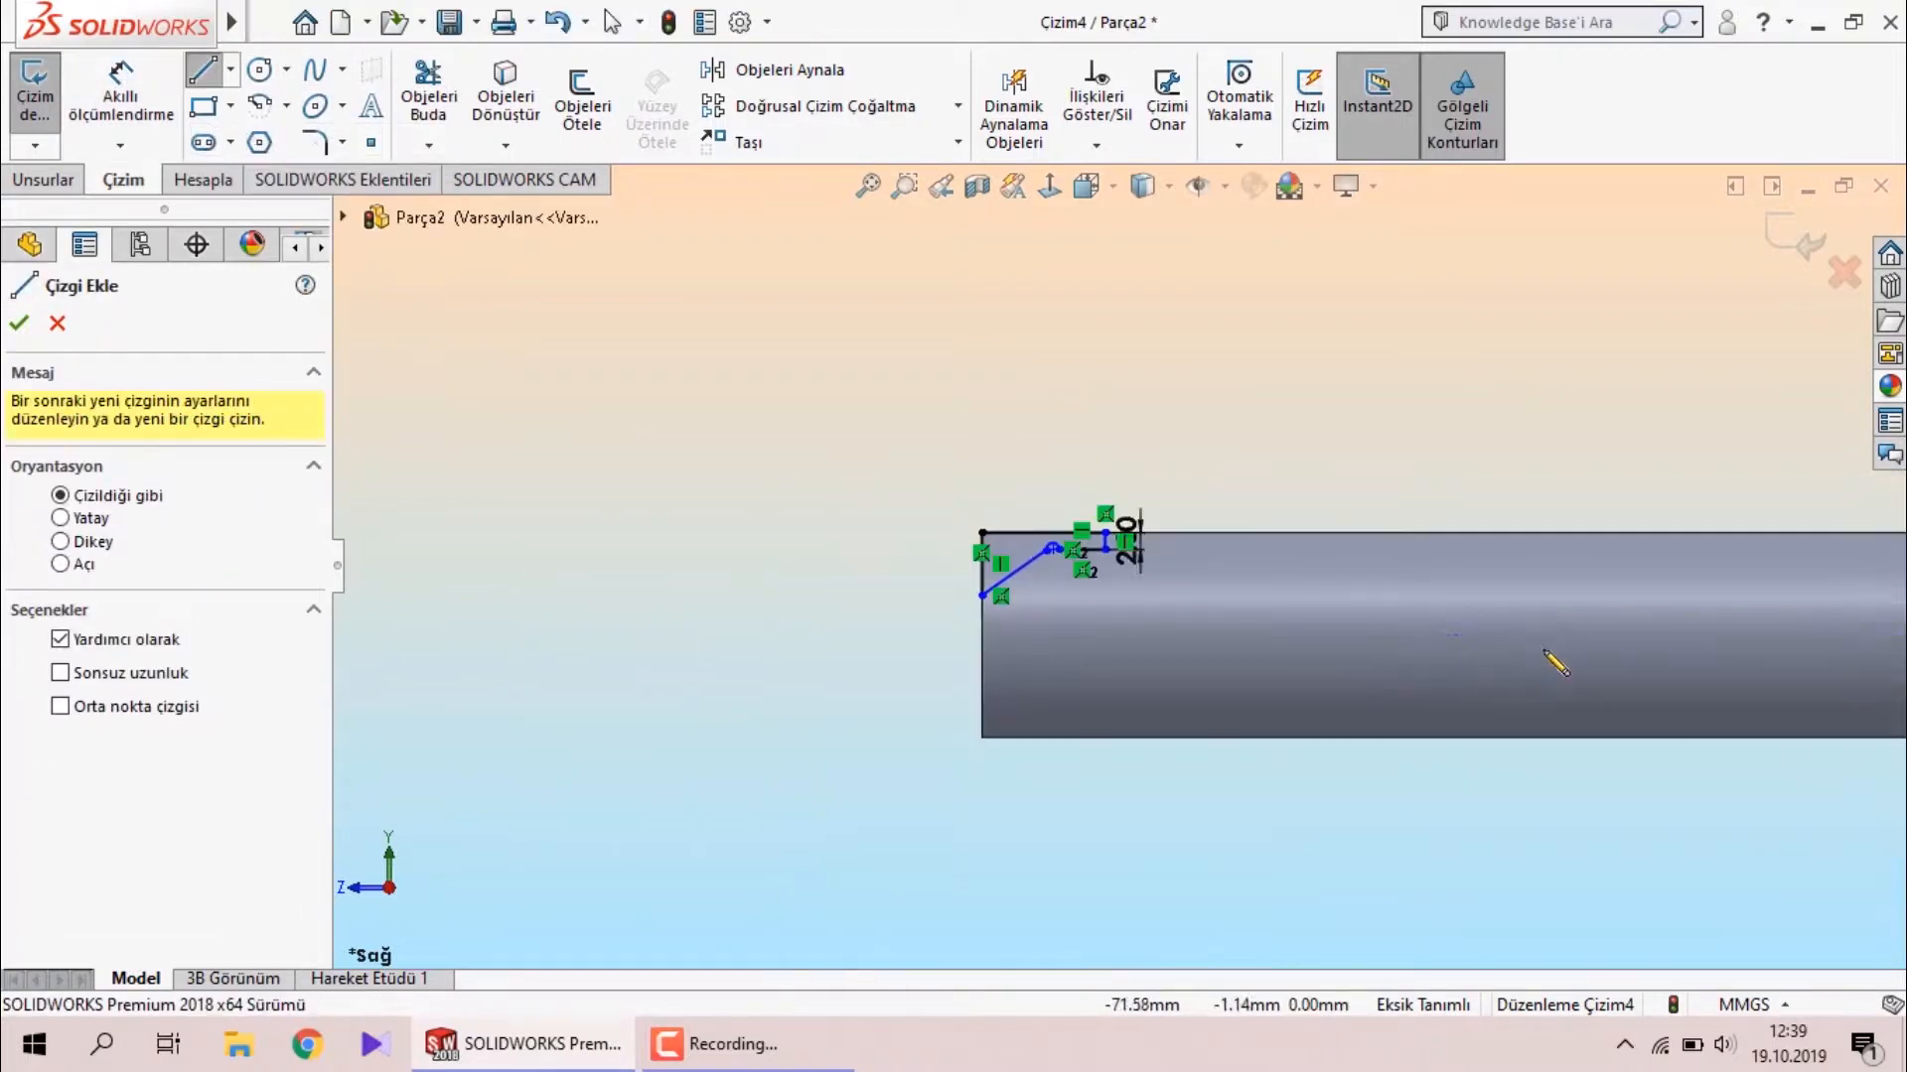
pyautogui.scroll(-3, 1559, 586)
pyautogui.click(1247, 561)
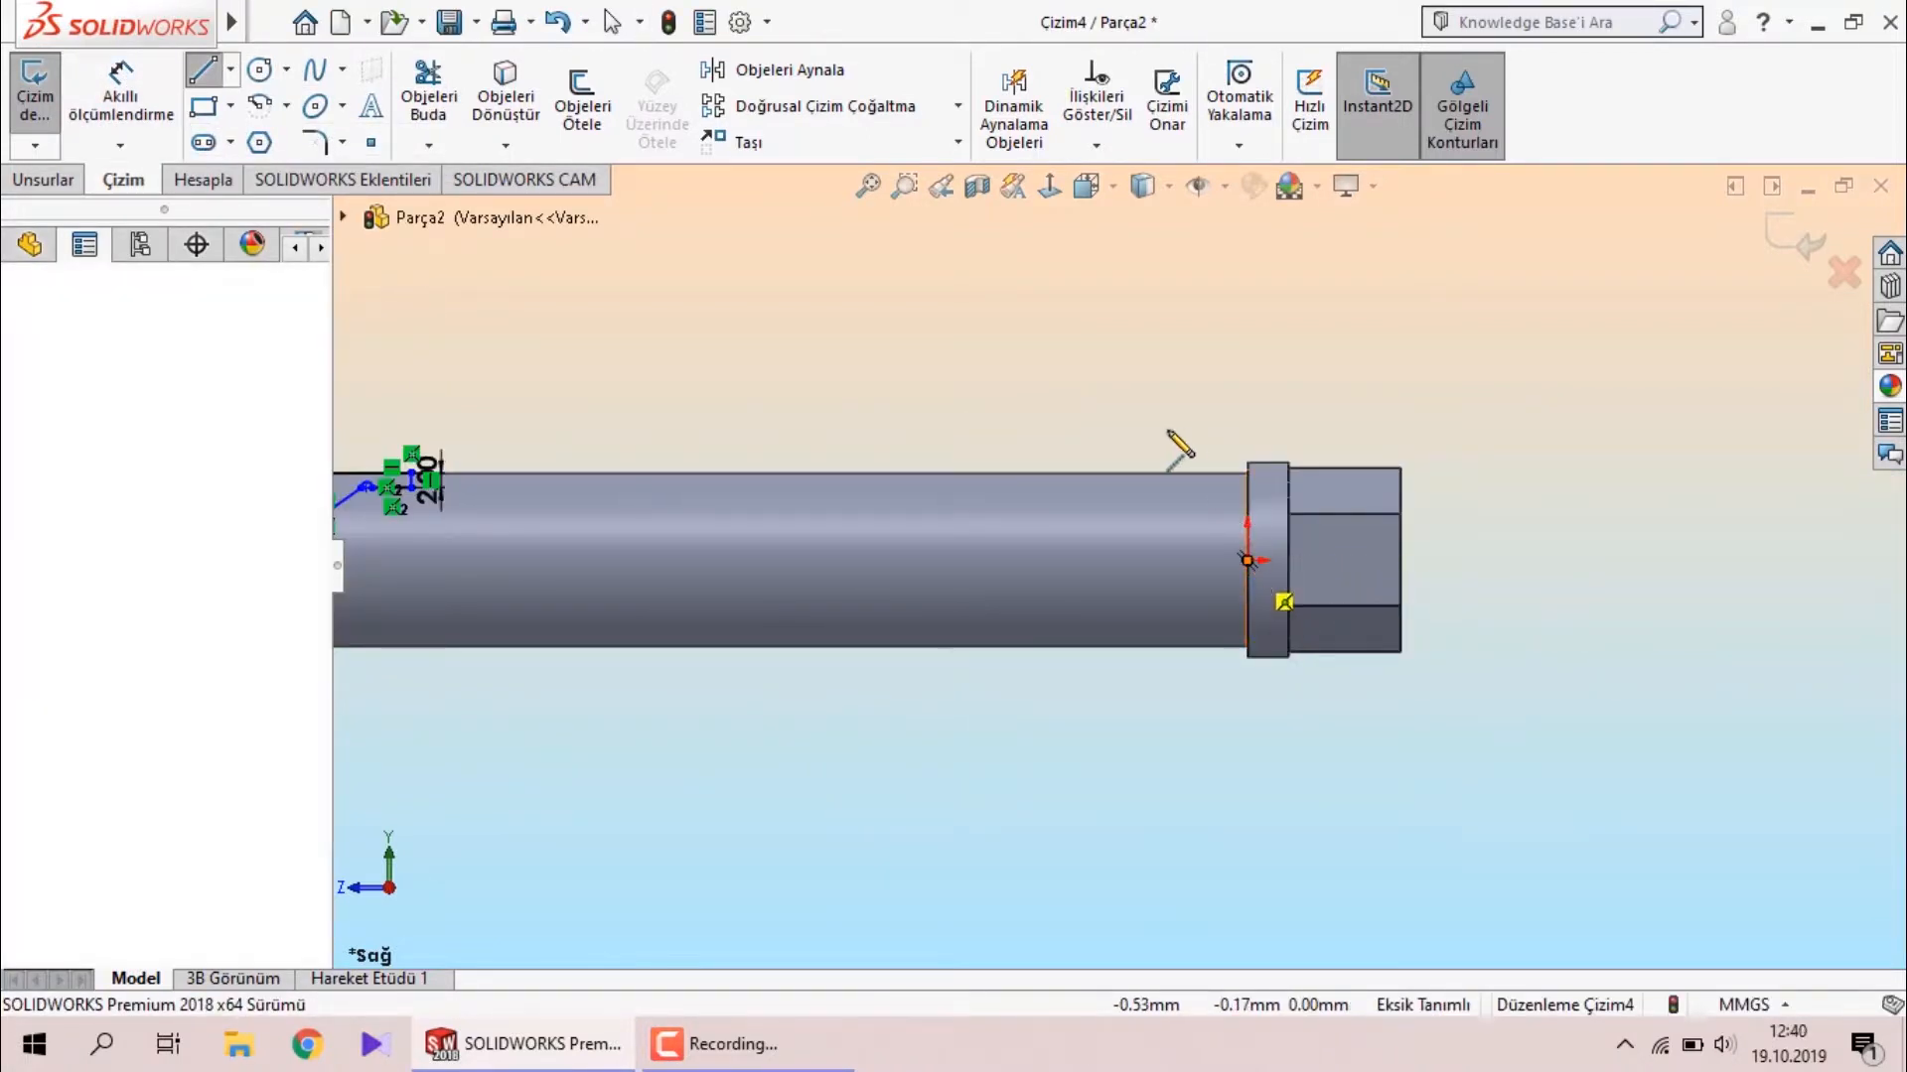
pyautogui.scroll(2, 655, 486)
pyautogui.scroll(-3, 488, 552)
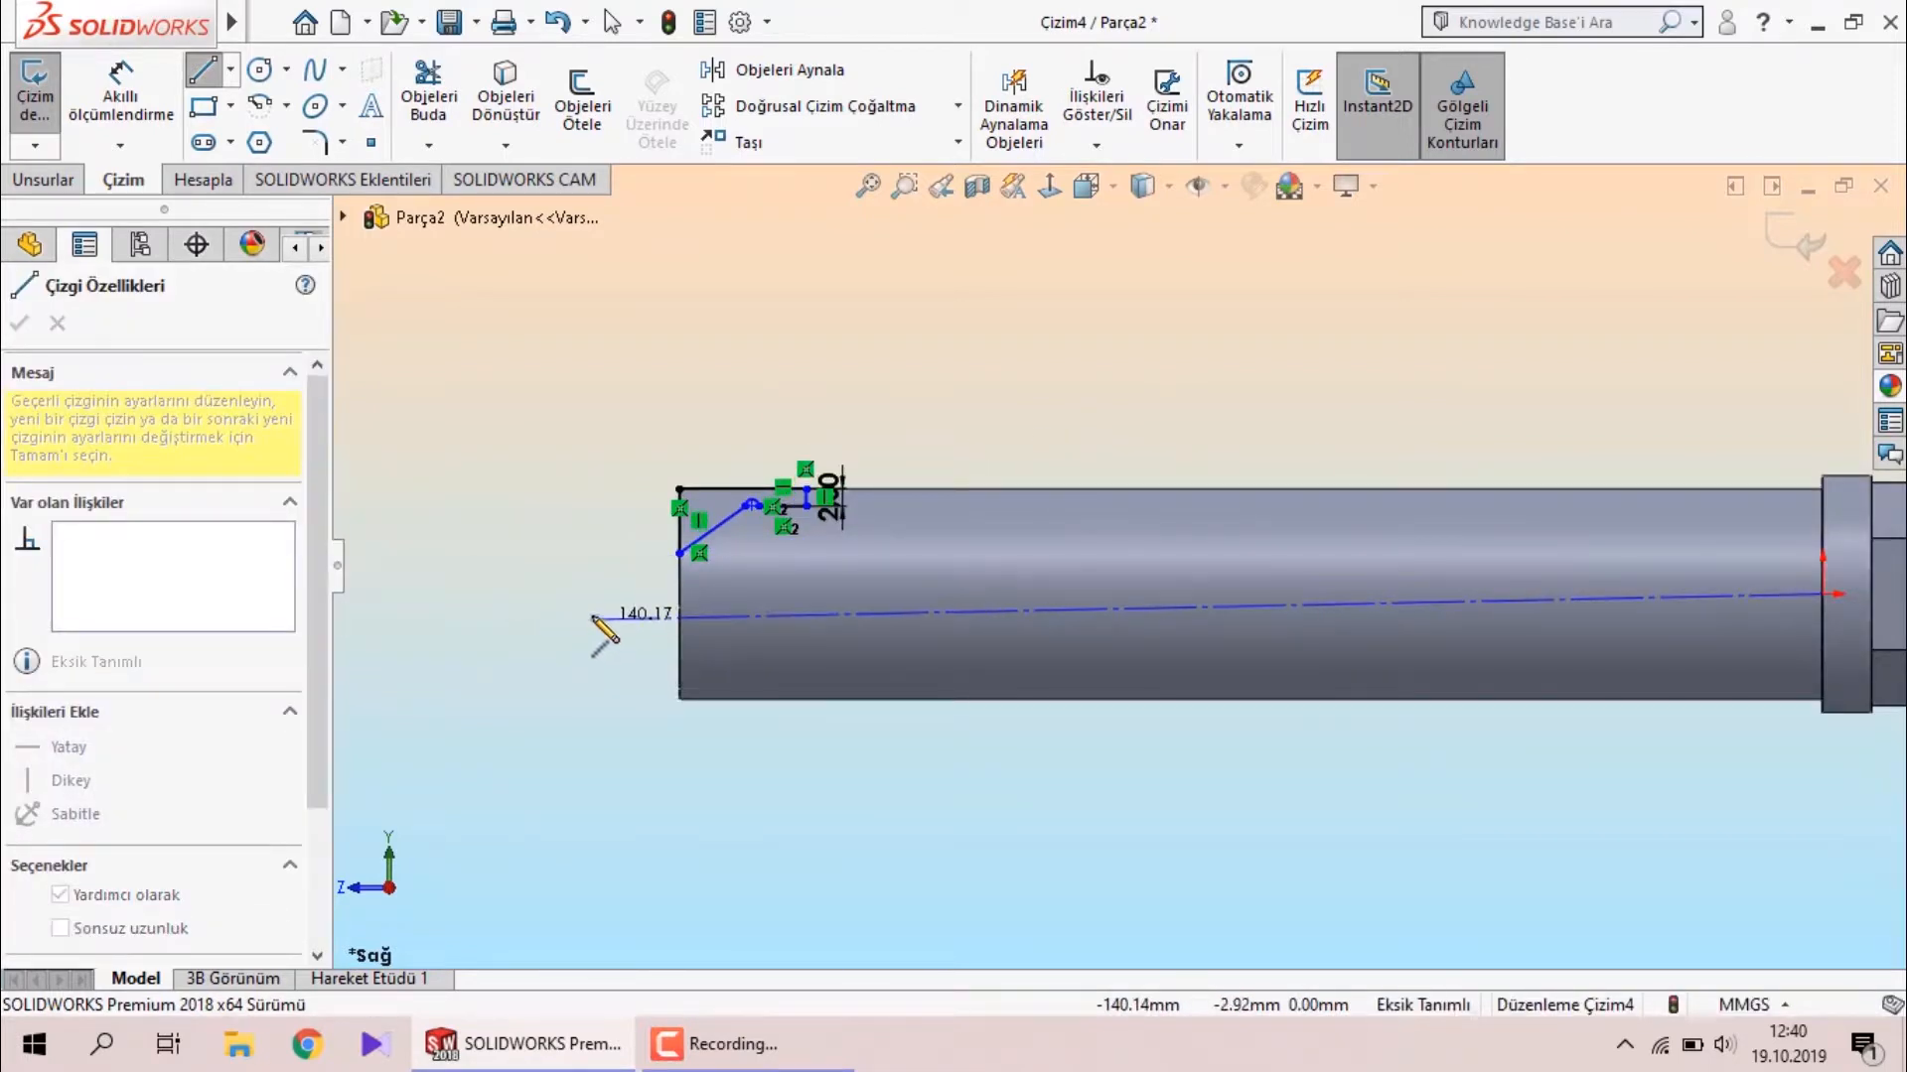
pyautogui.click(591, 594)
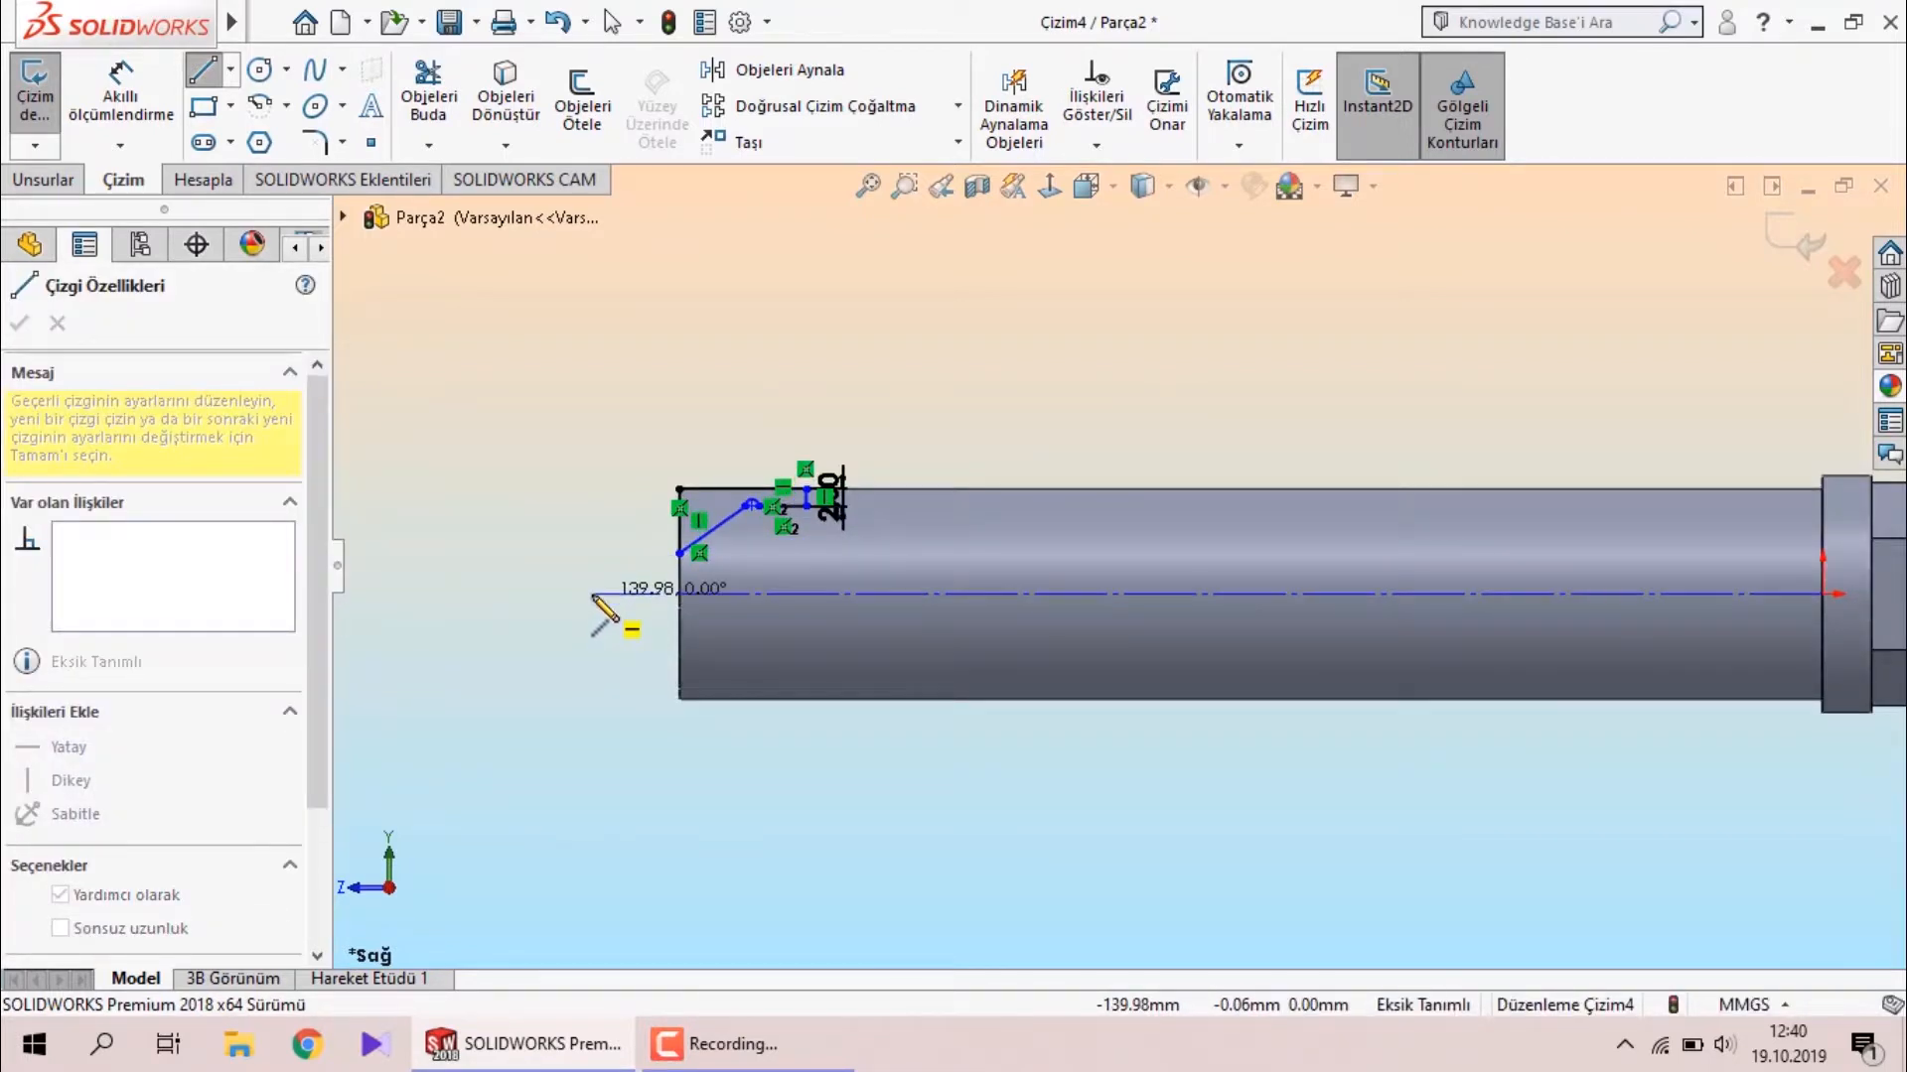
pyautogui.rightClick(537, 489)
pyautogui.click(606, 502)
# Dimension the horizontal distance between the profile's two vertical lines along the shank's upper edge and set it to 14 mm.
pyautogui.scroll(-4, 635, 521)
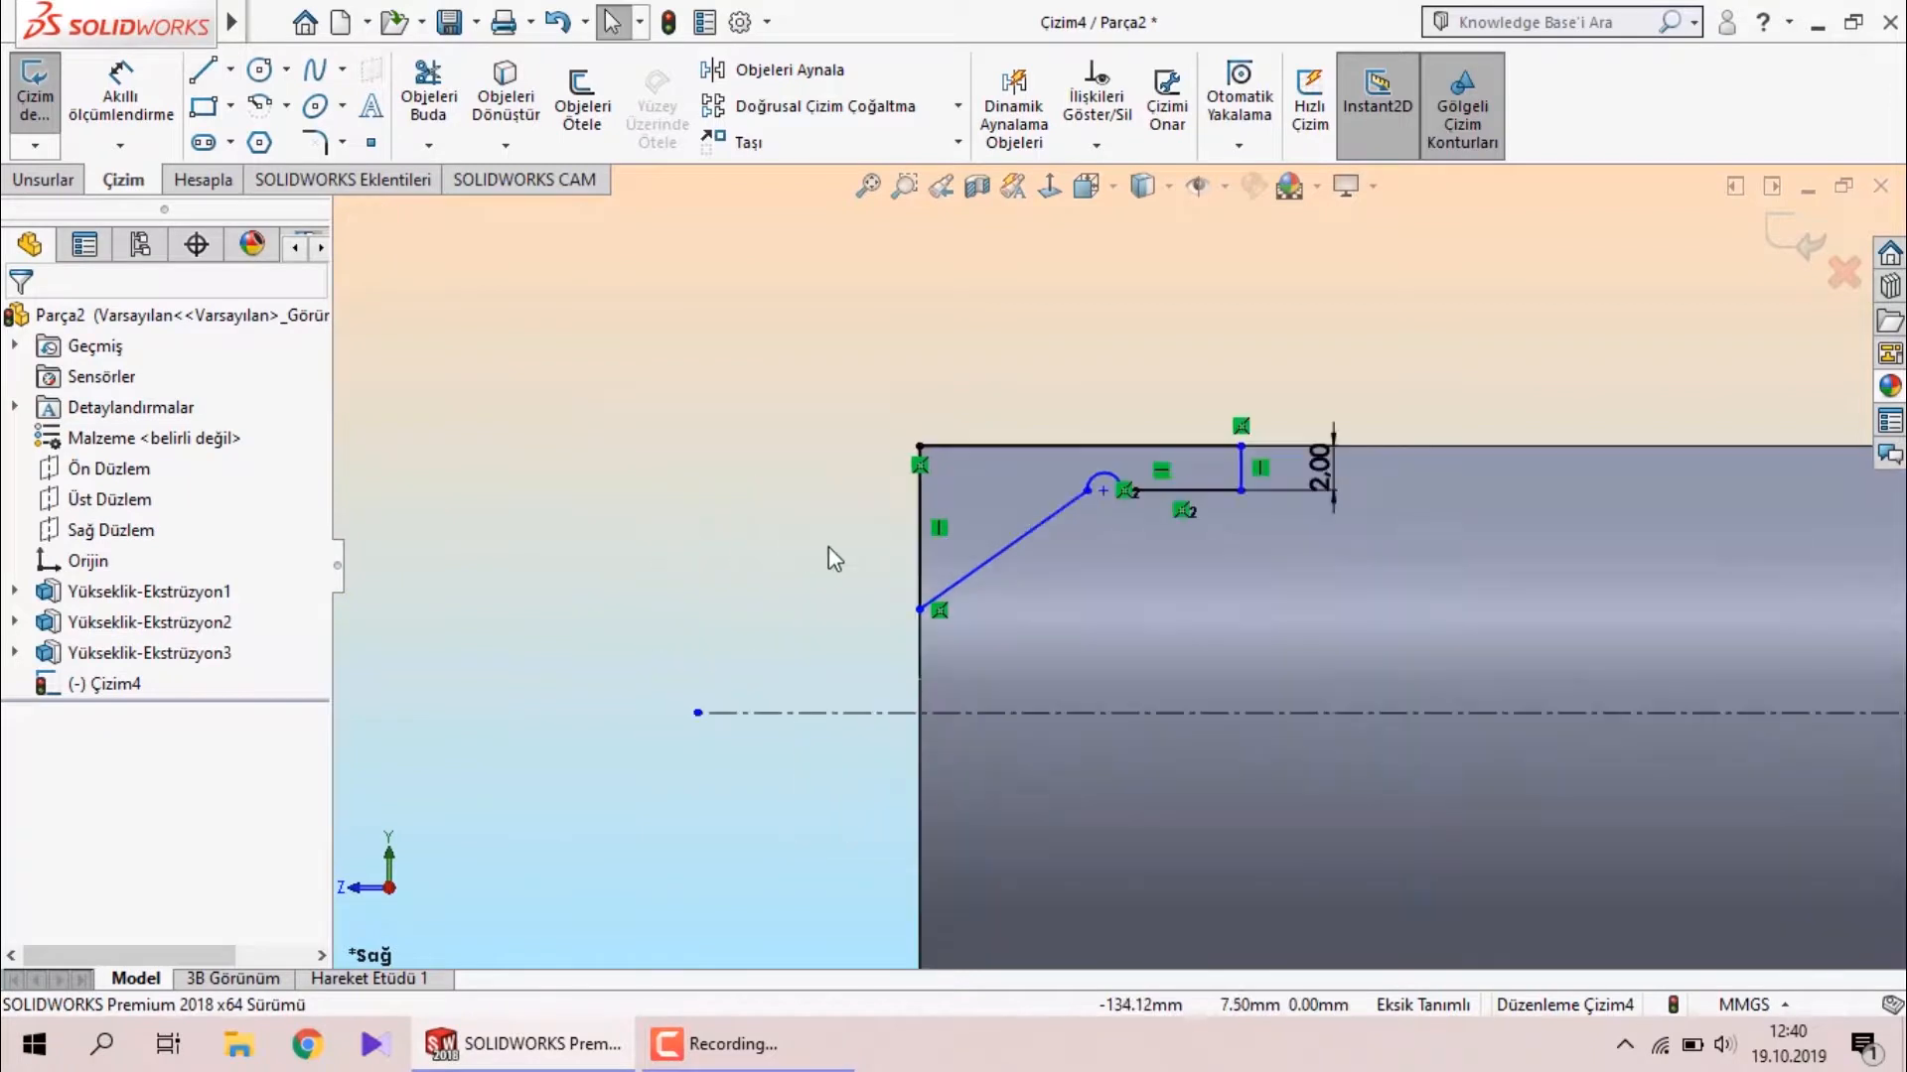
pyautogui.scroll(-2, 1356, 427)
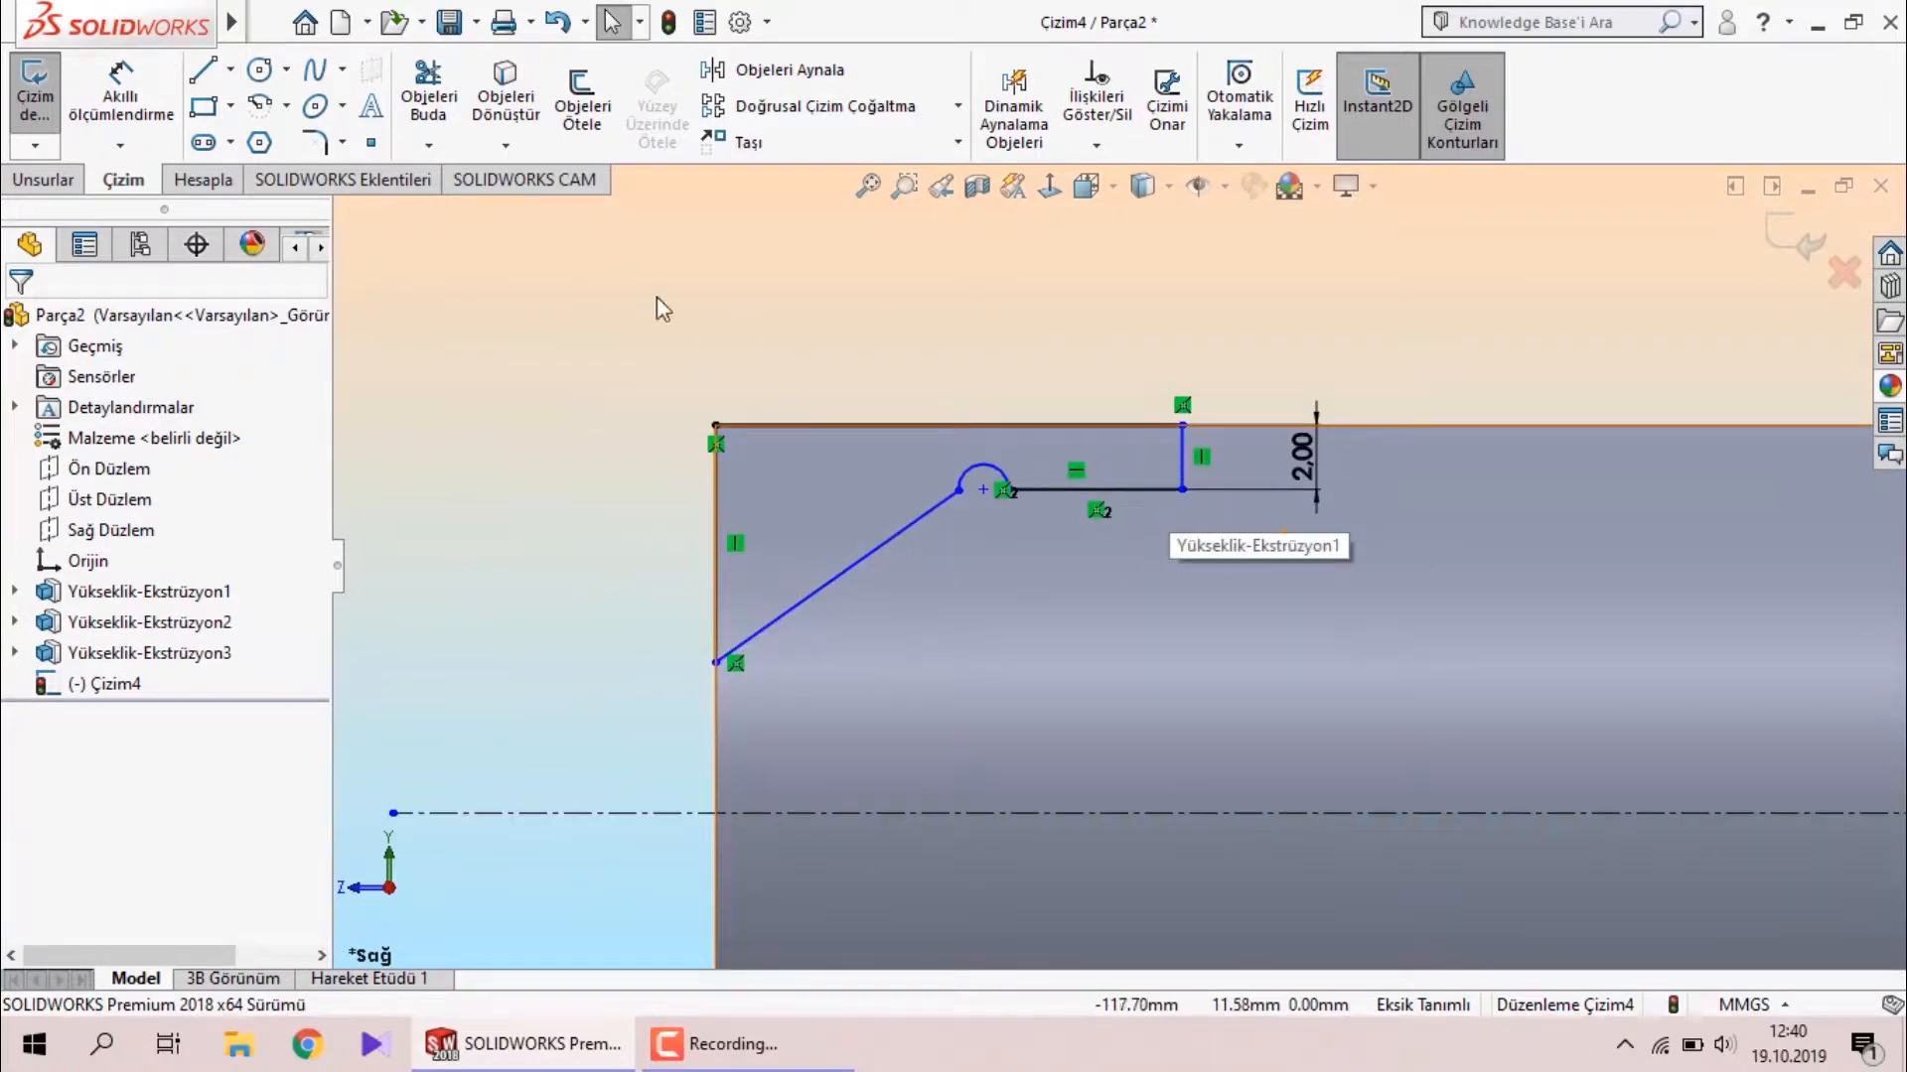
pyautogui.click(139, 87)
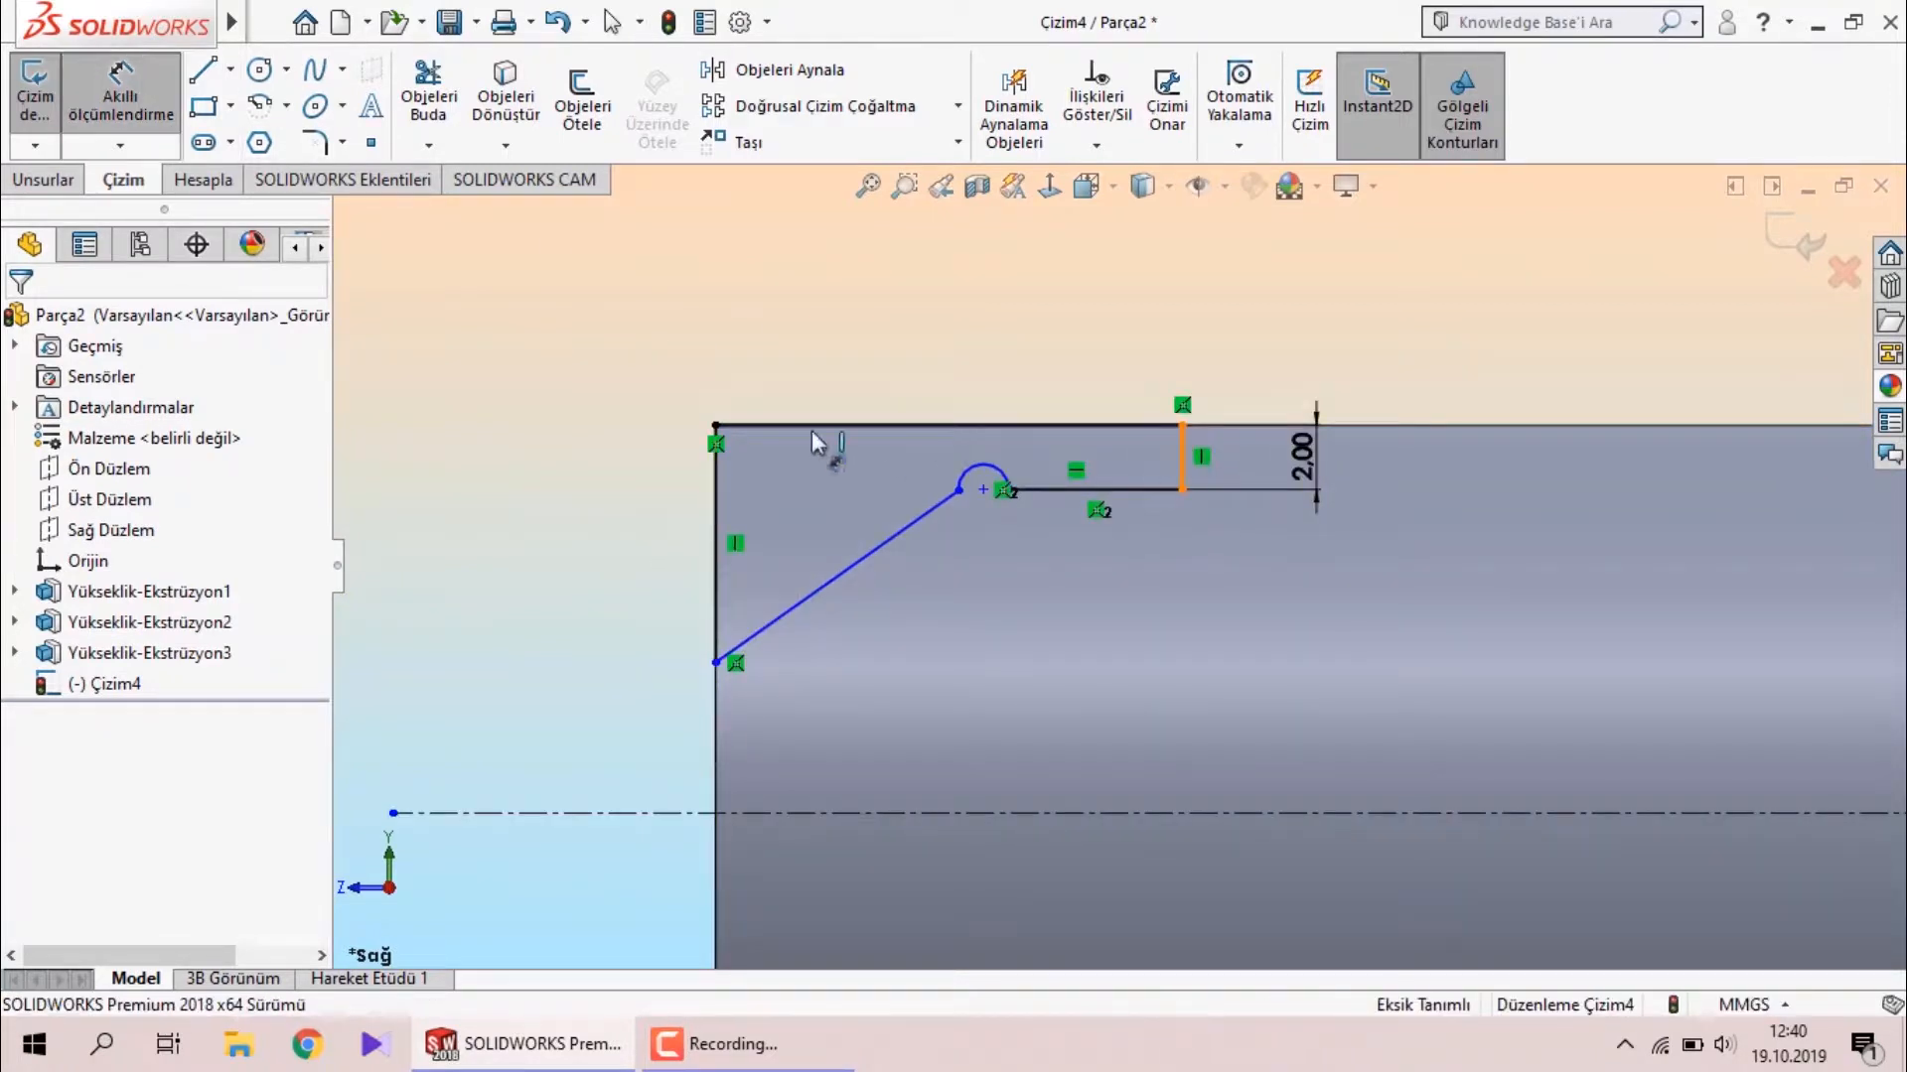
pyautogui.click(714, 436)
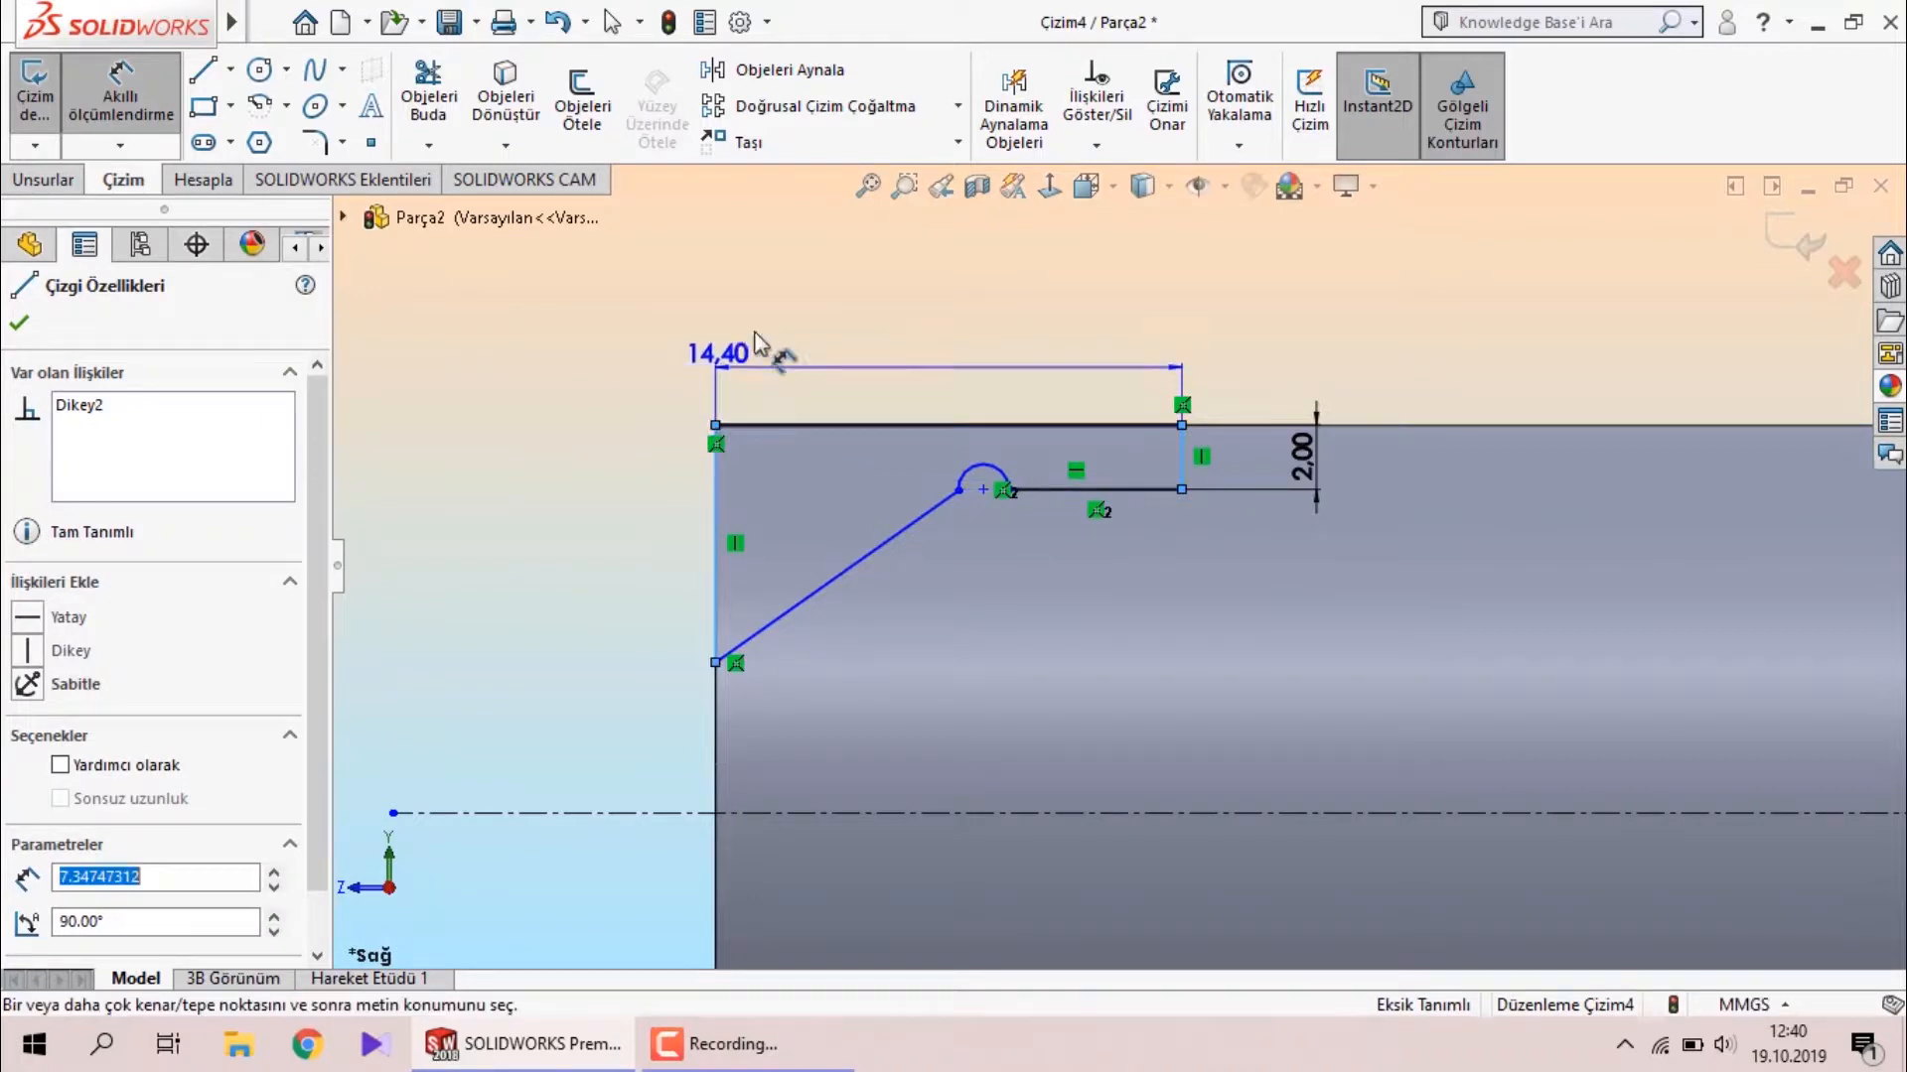
pyautogui.click(789, 327)
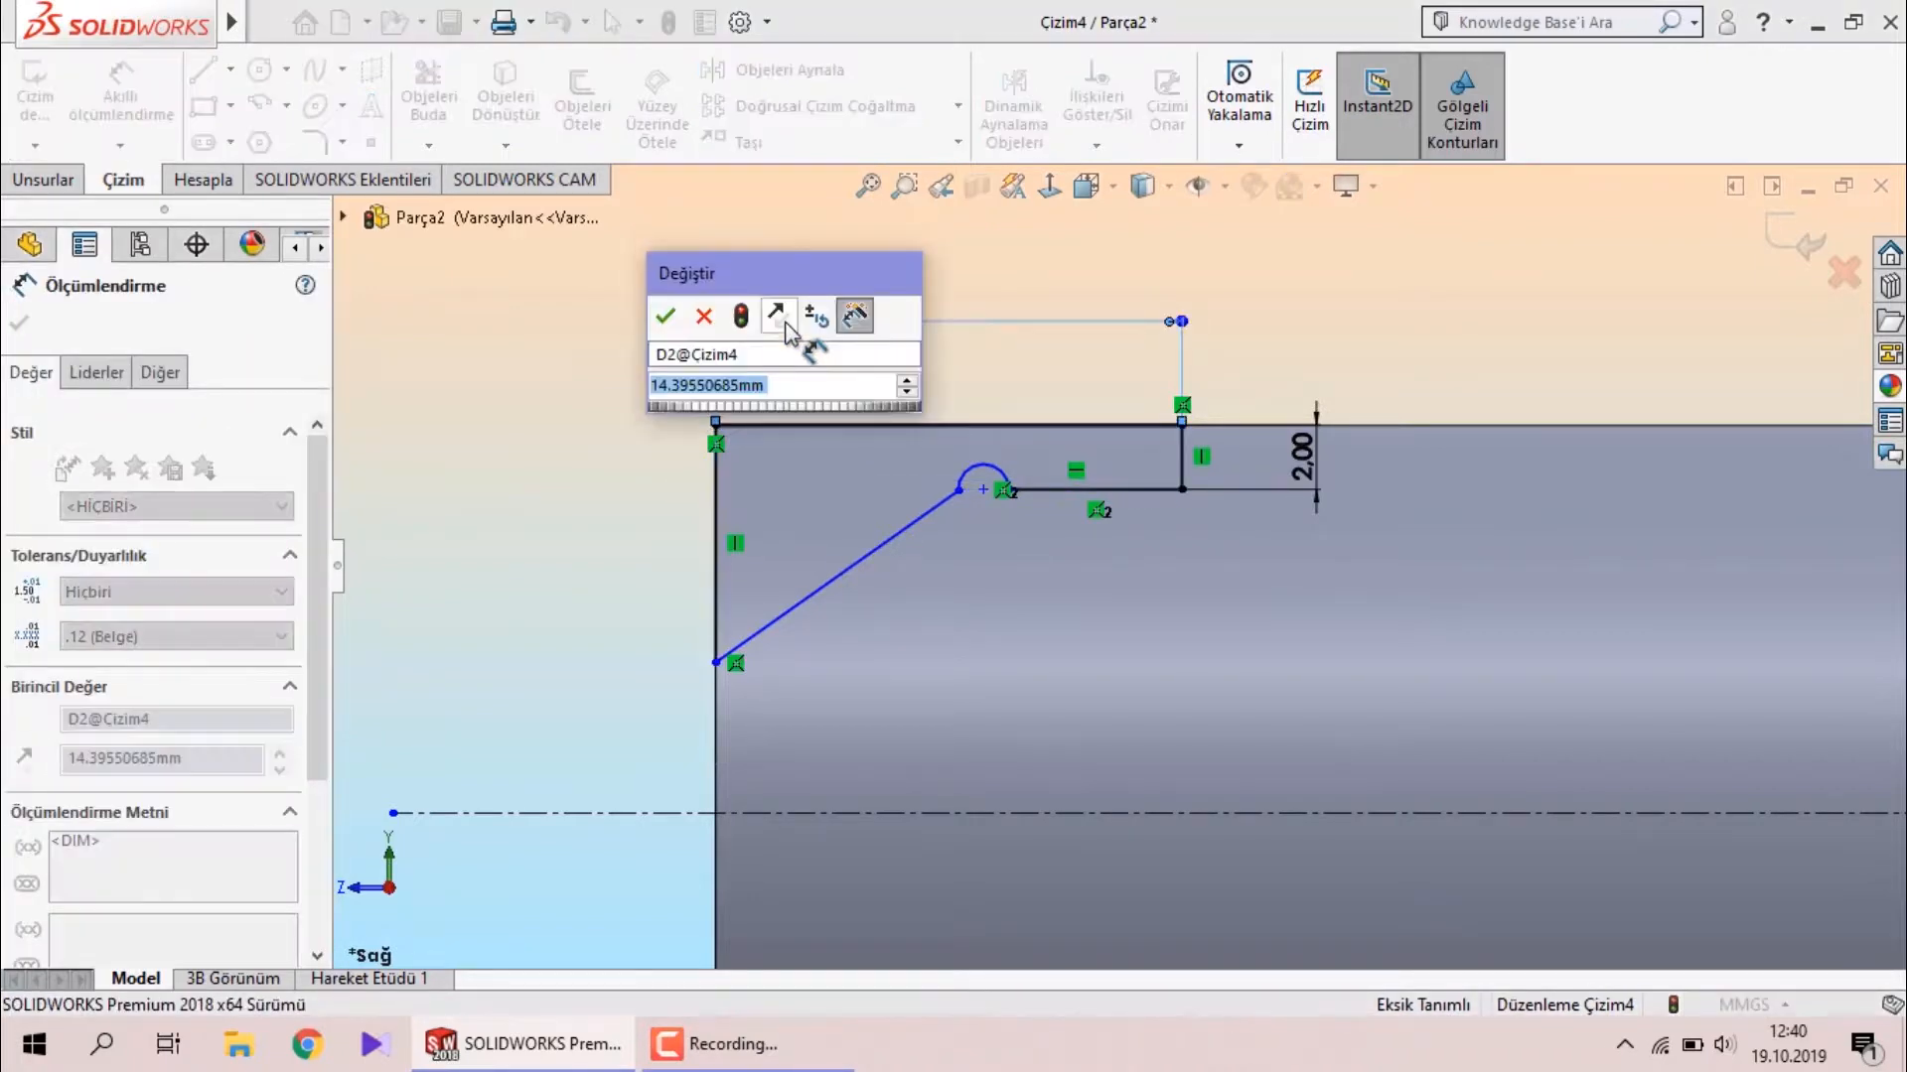
pyautogui.write('14')
pyautogui.press('Return')
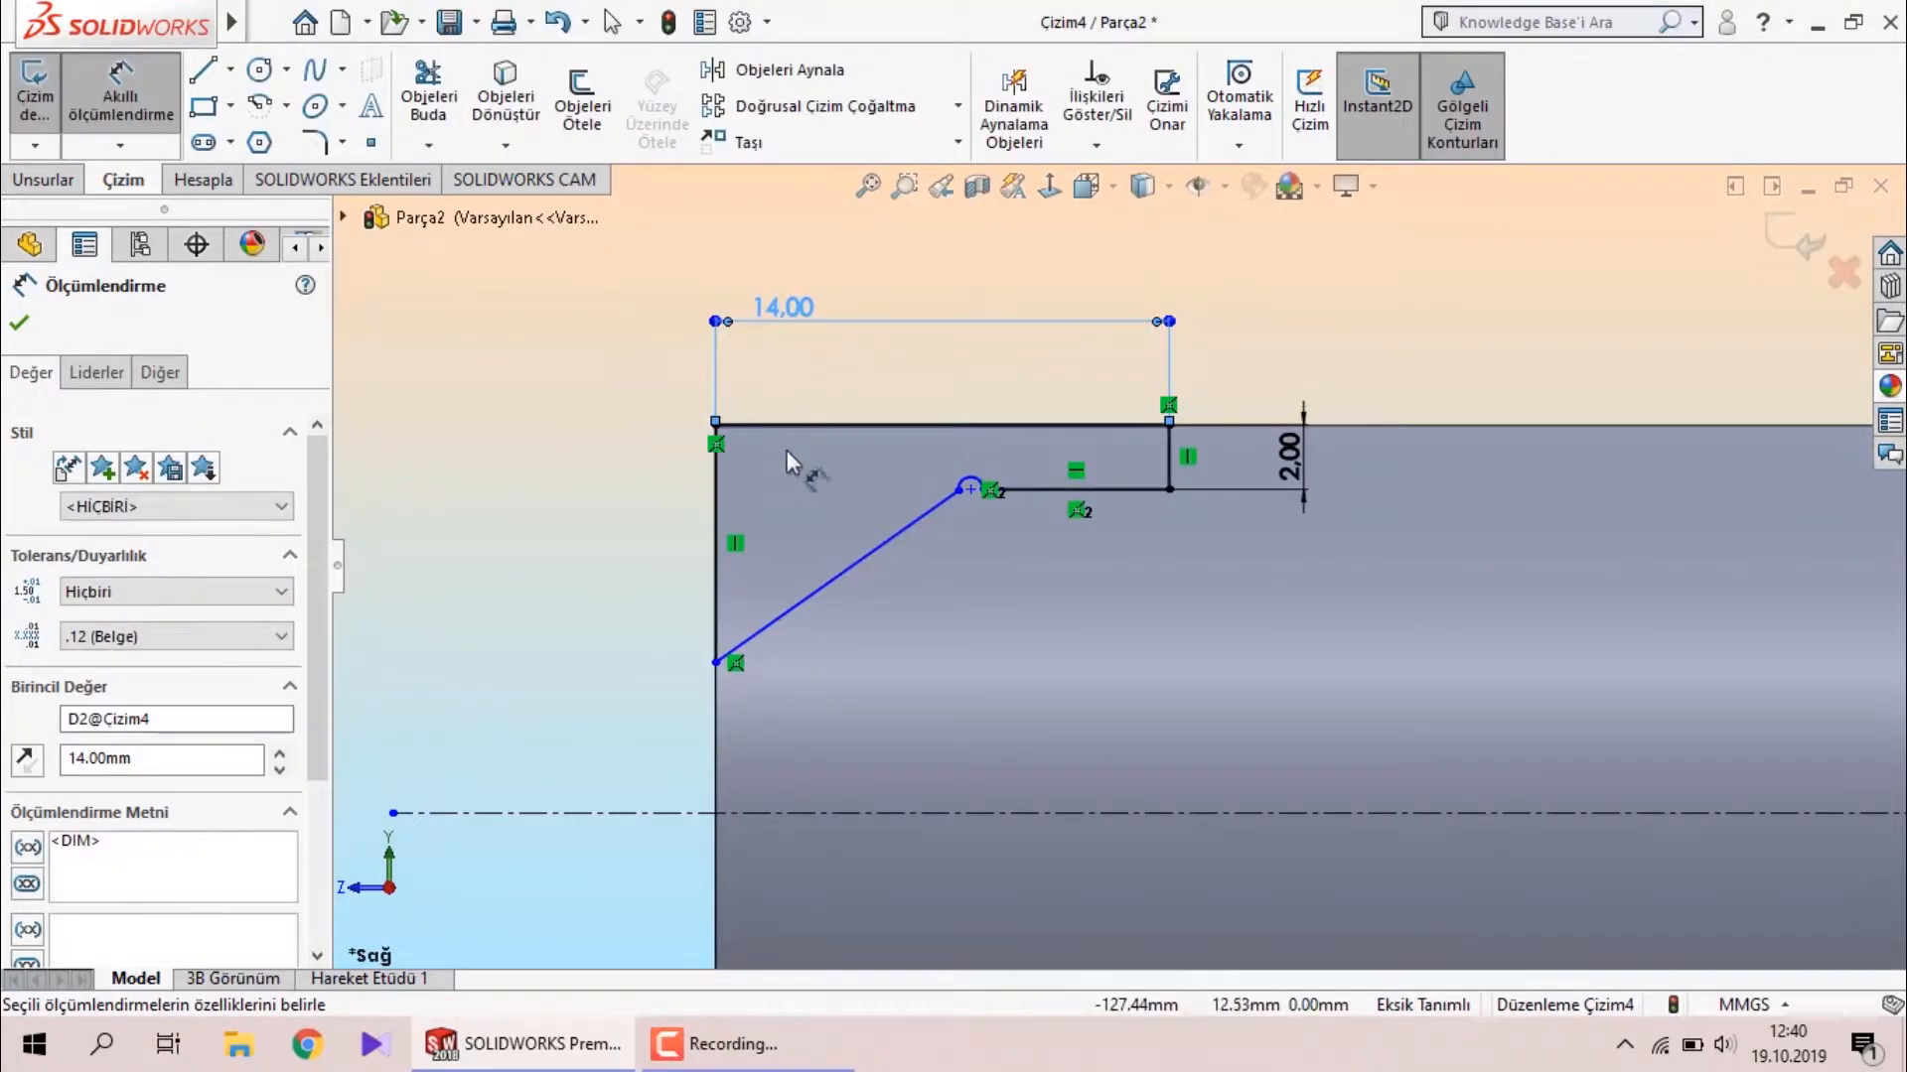
# Dimension the height of the inclined line's end on the shank's end edge above the centreline and set it to 7.5 mm.
pyautogui.click(715, 662)
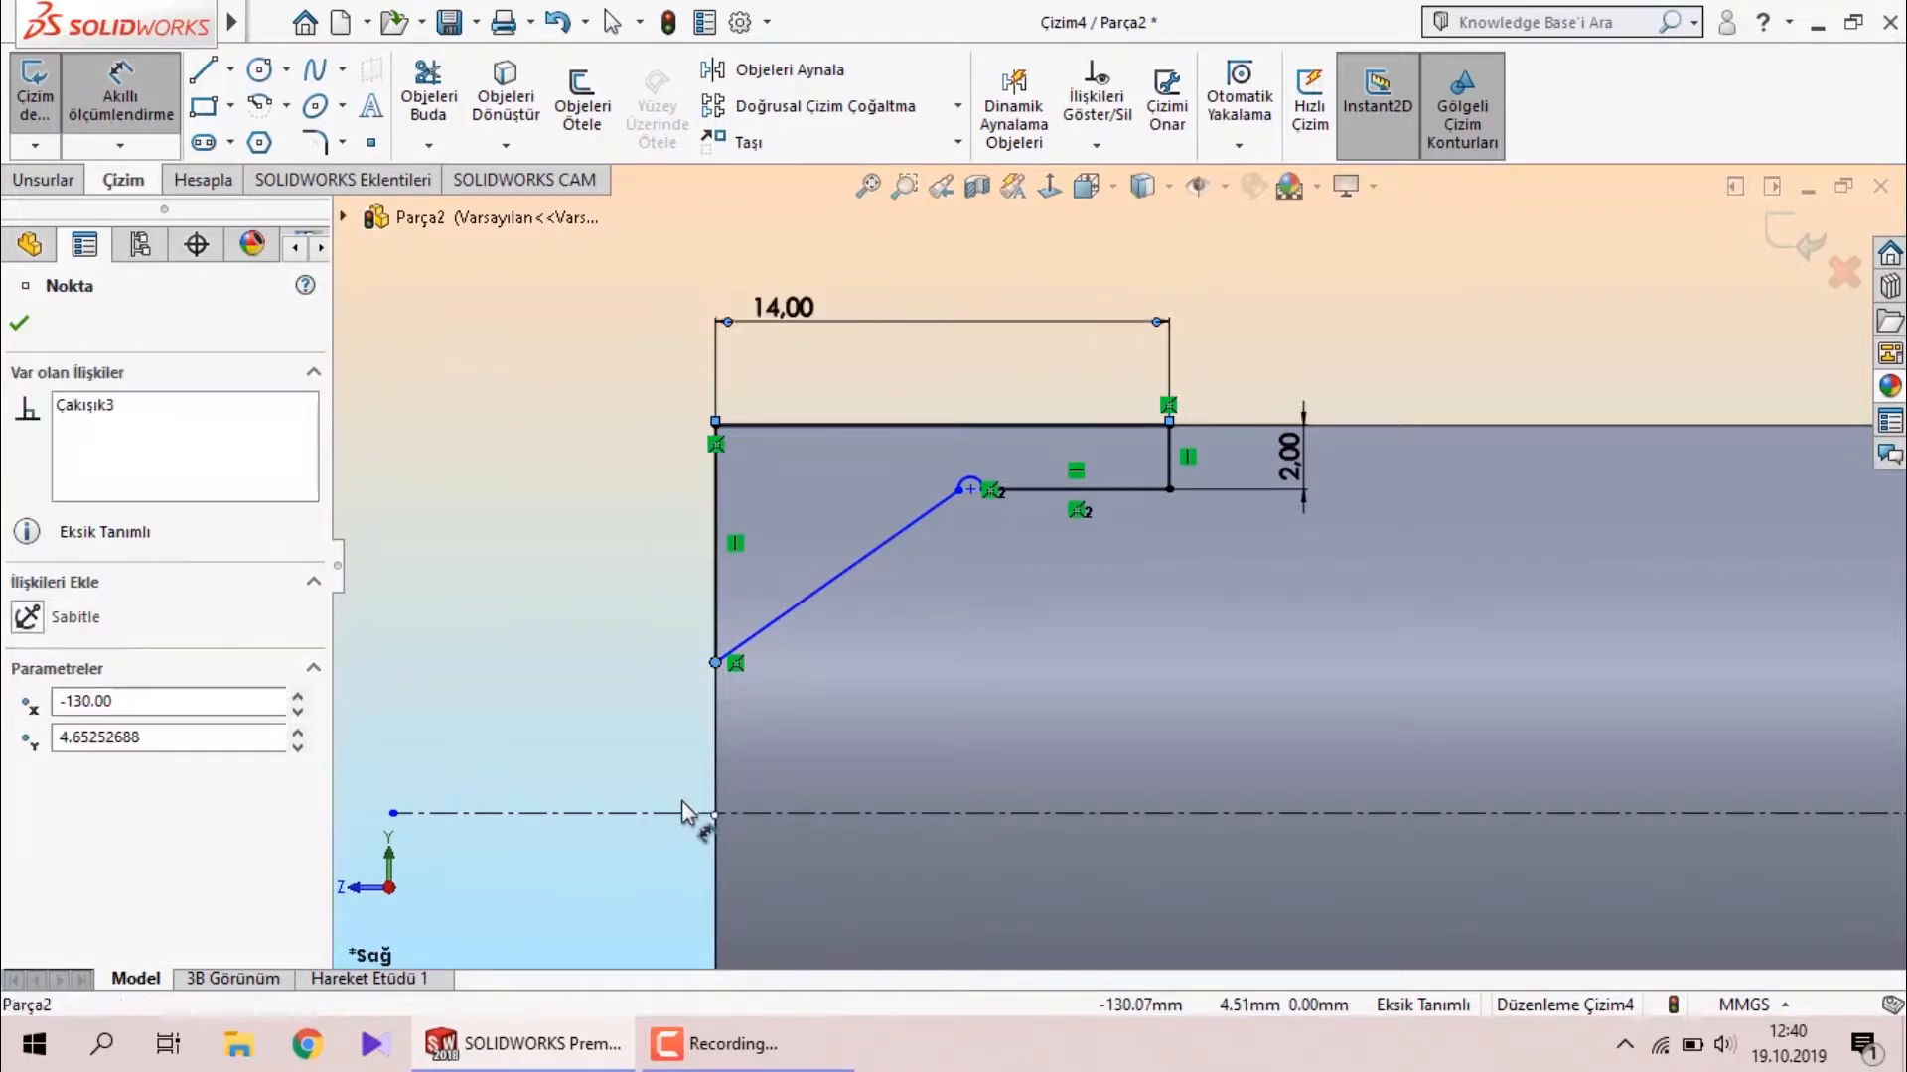
pyautogui.click(683, 814)
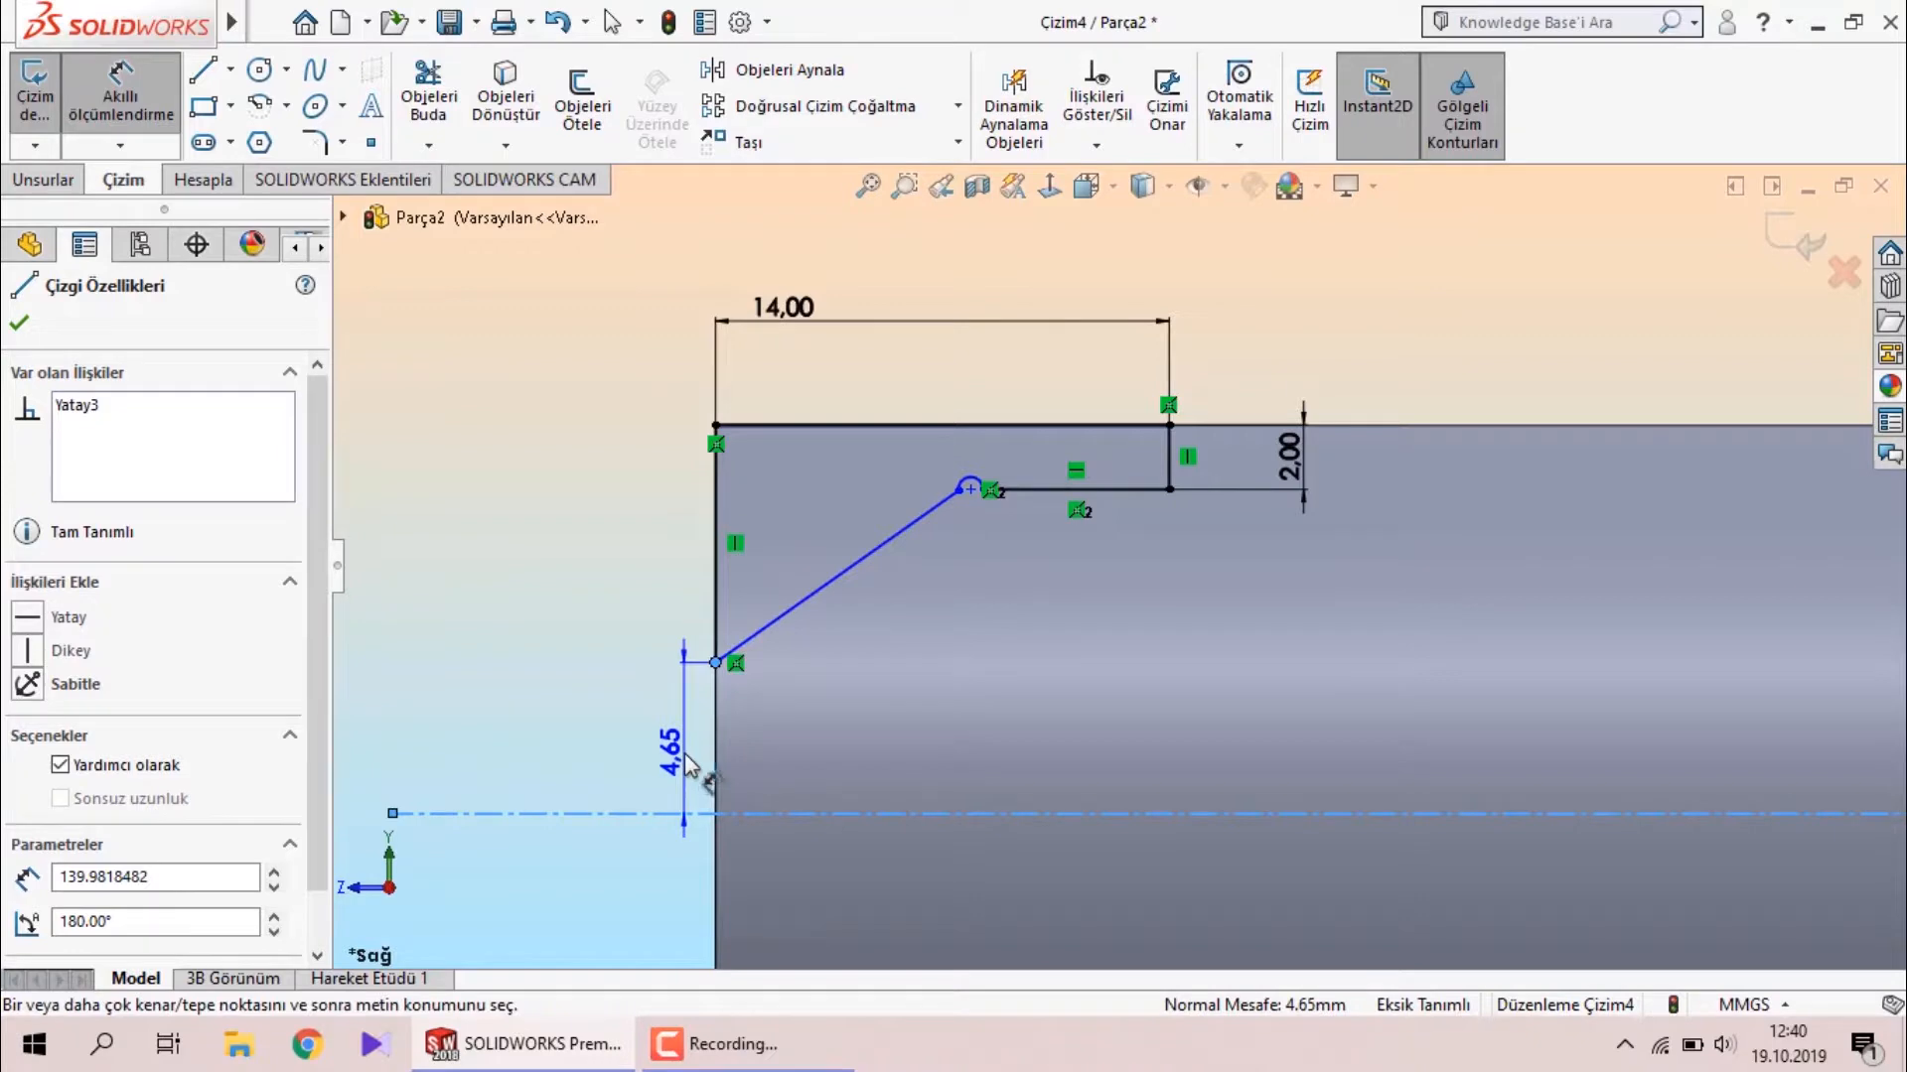
pyautogui.click(685, 763)
pyautogui.write('7.')
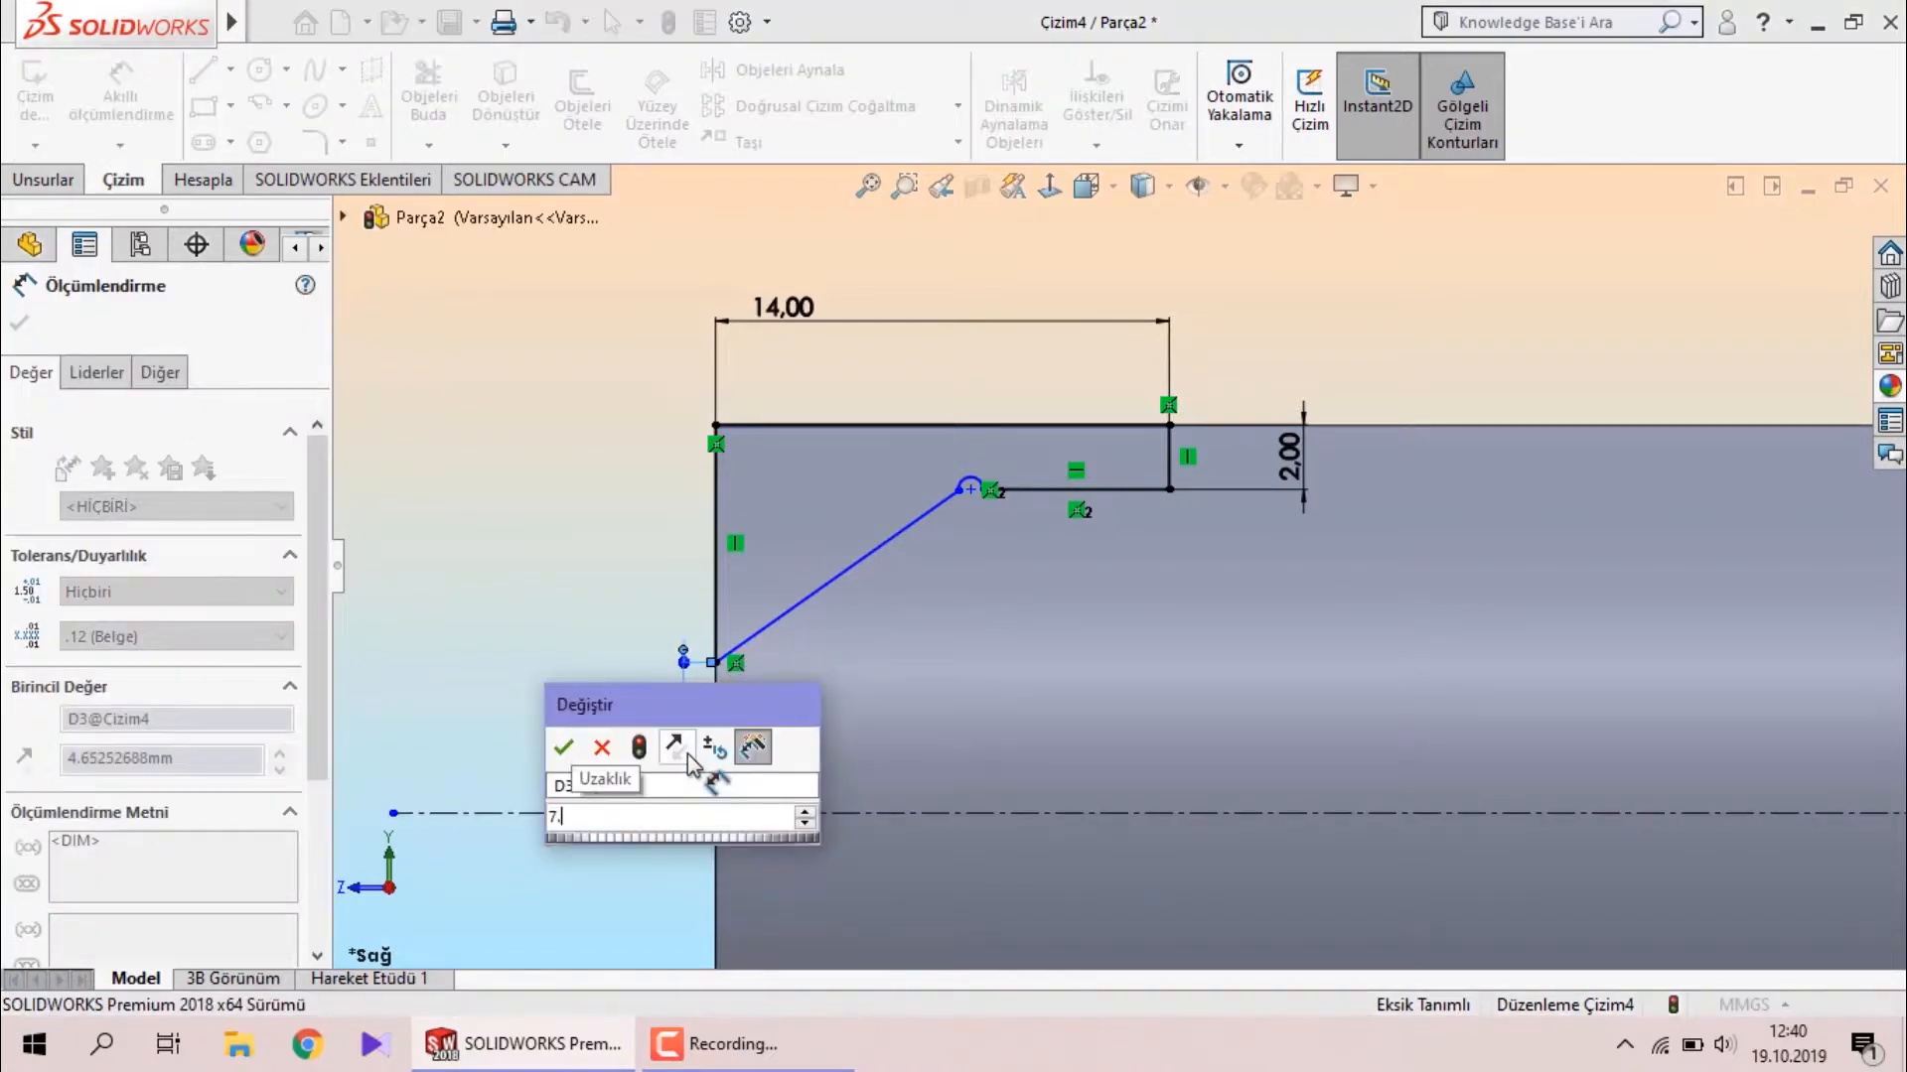
pyautogui.write('5')
pyautogui.press('Return')
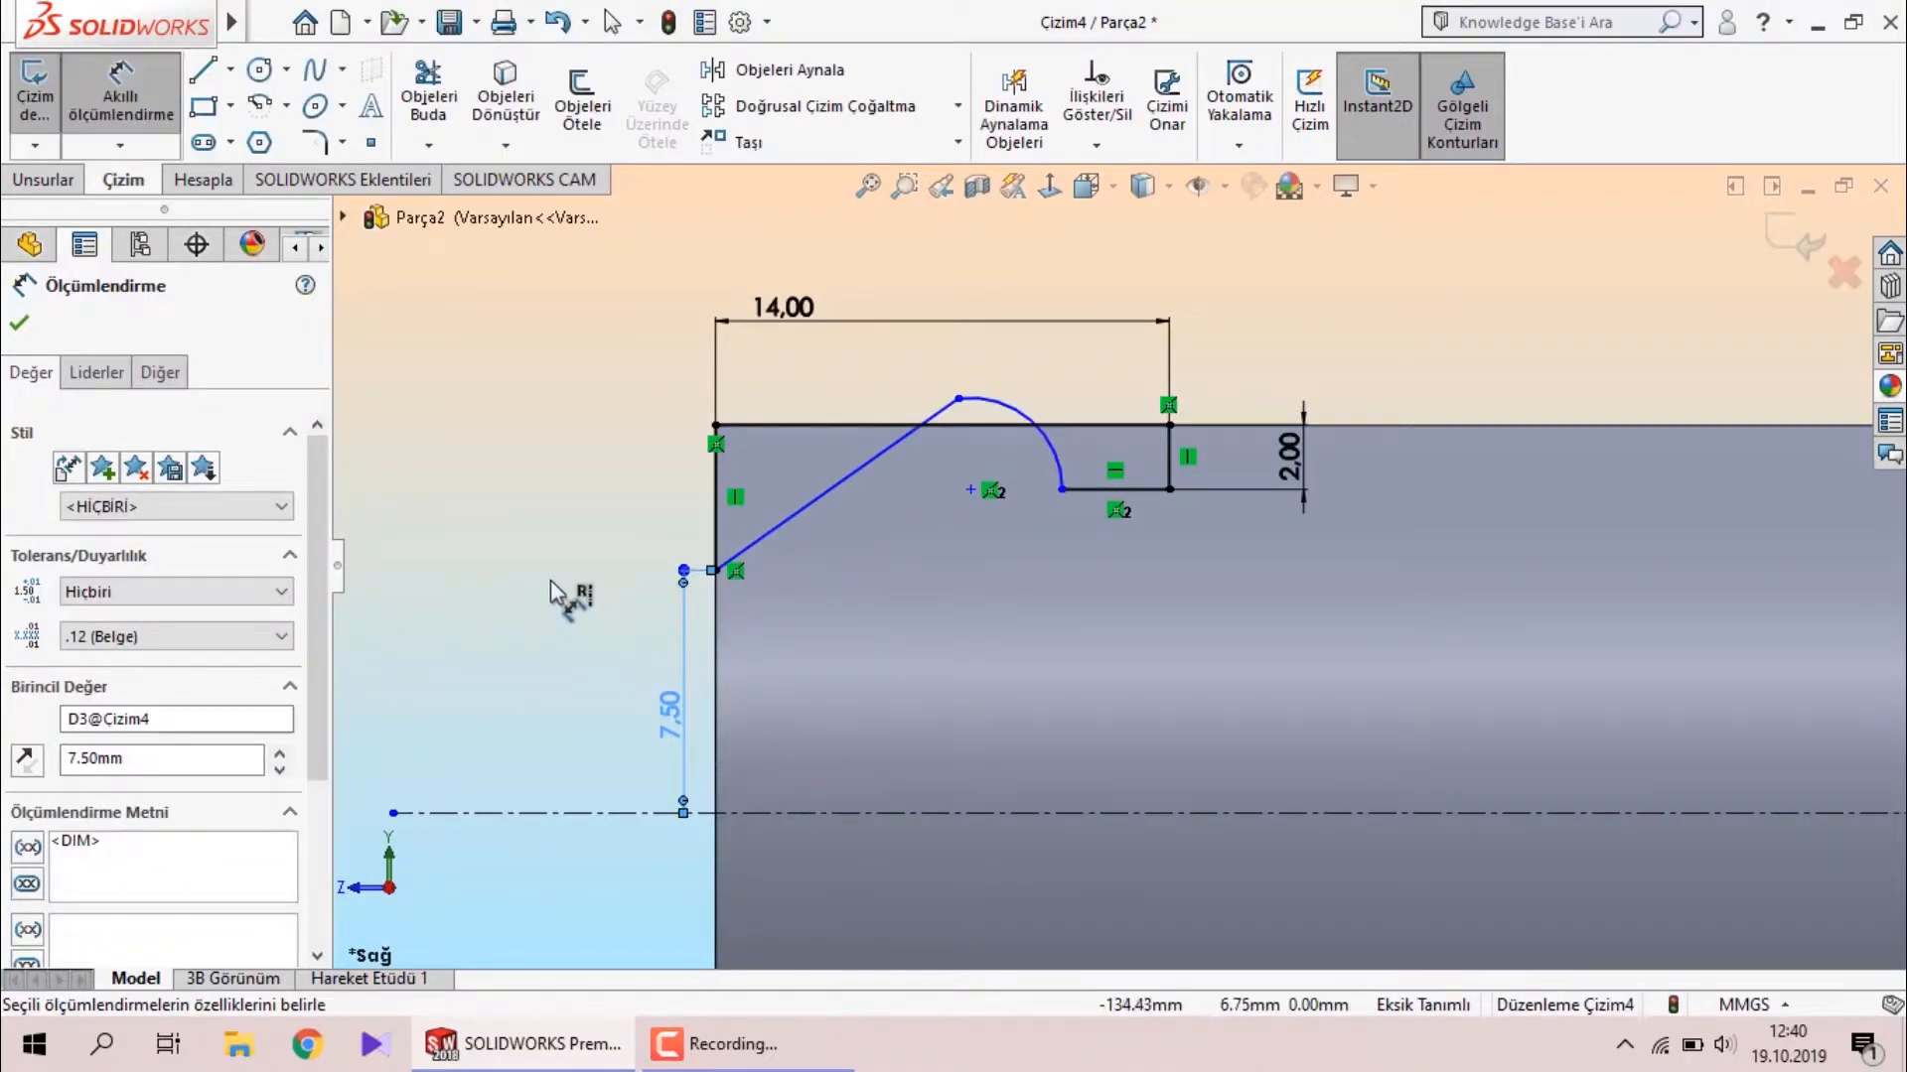
pyautogui.click(550, 580)
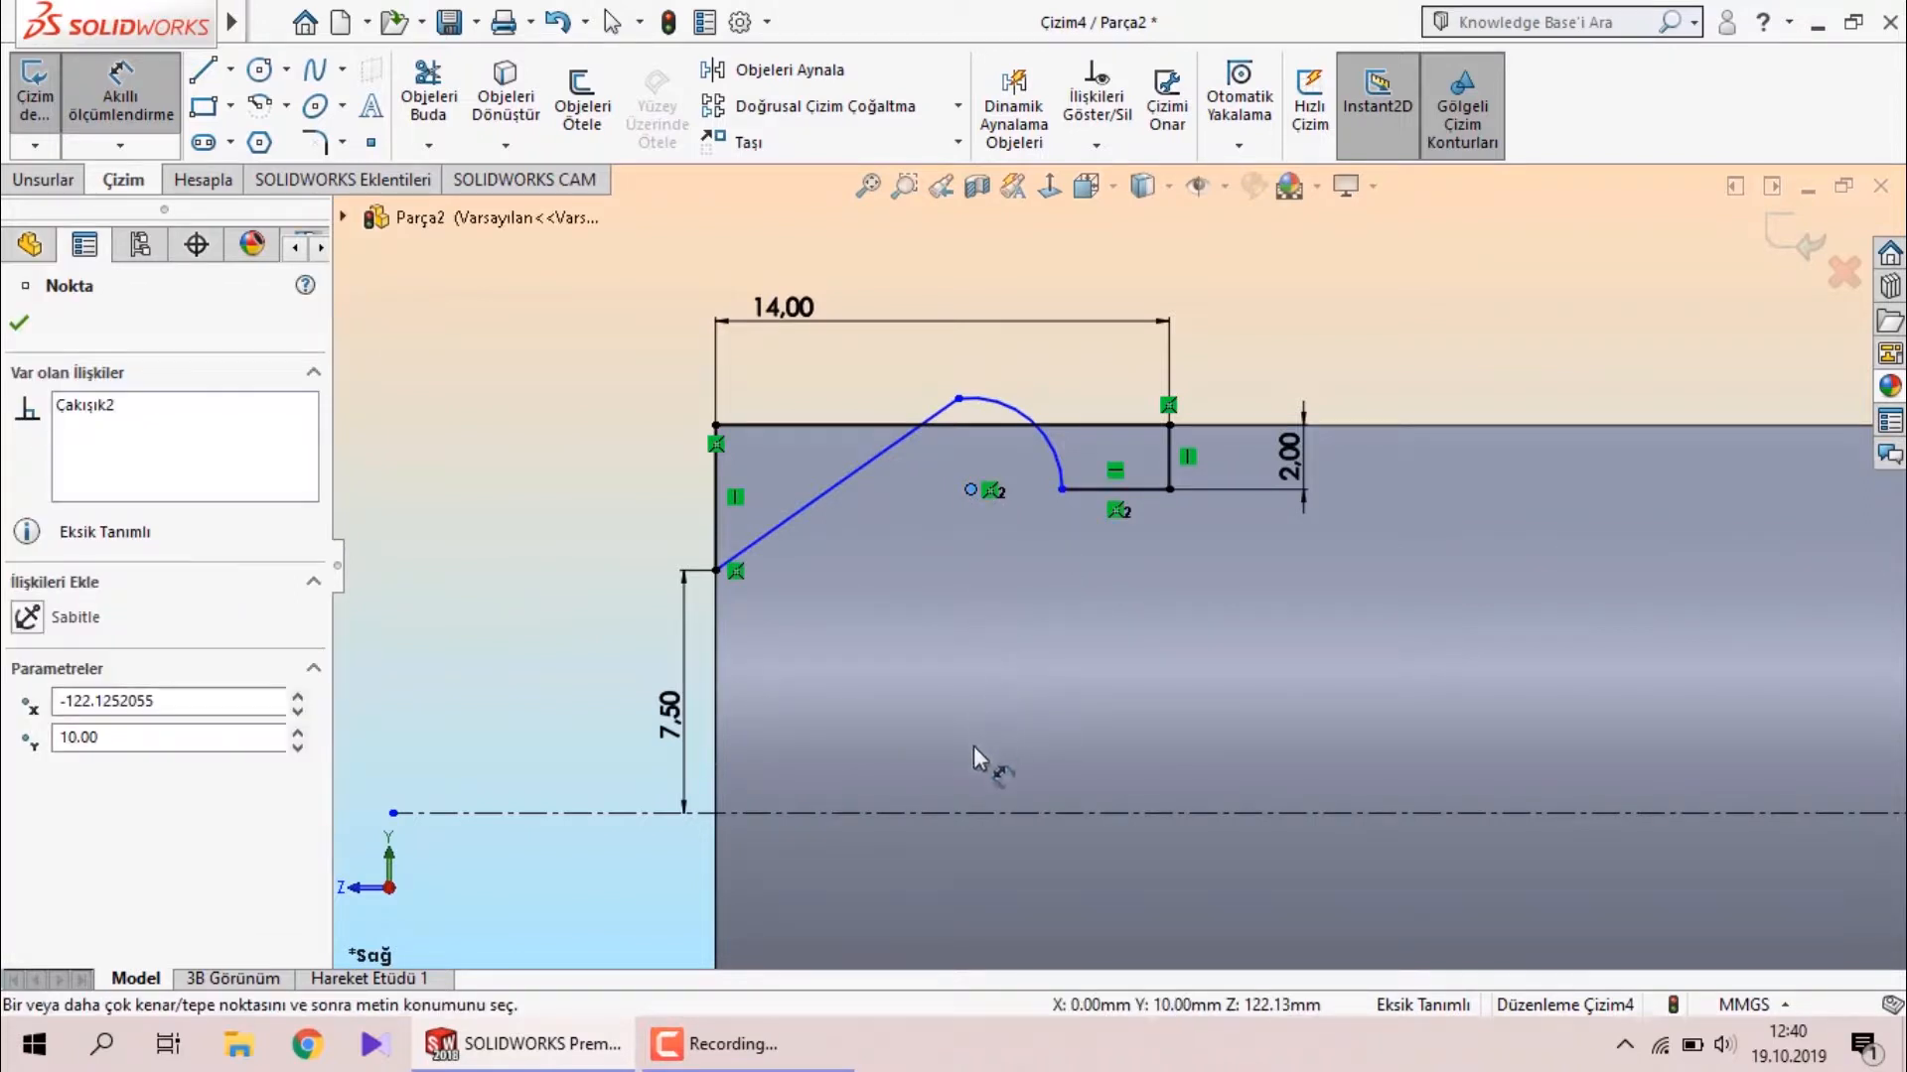
# Try to dimension the vertical distance between the arc's centre and the centreline.
pyautogui.click(997, 814)
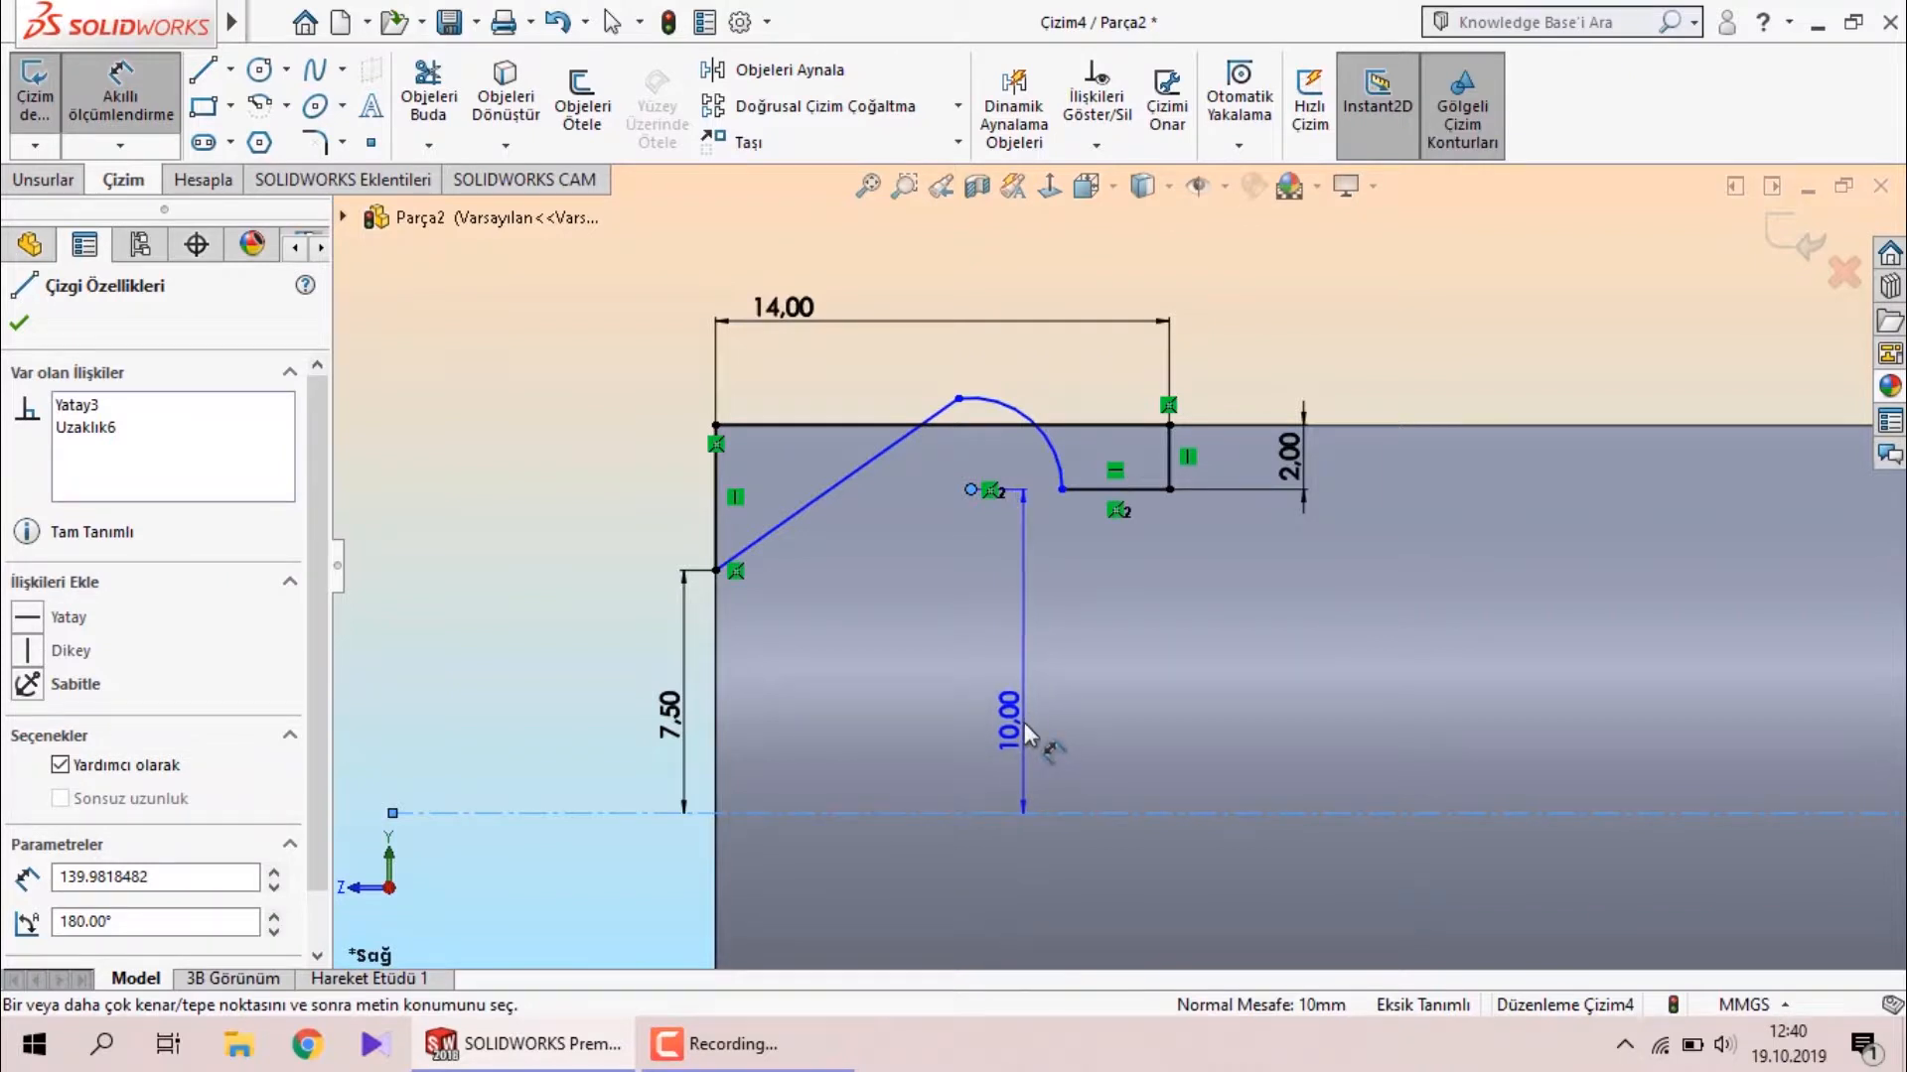
pyautogui.click(1023, 723)
pyautogui.click(1082, 554)
pyautogui.scroll(-1, 1082, 554)
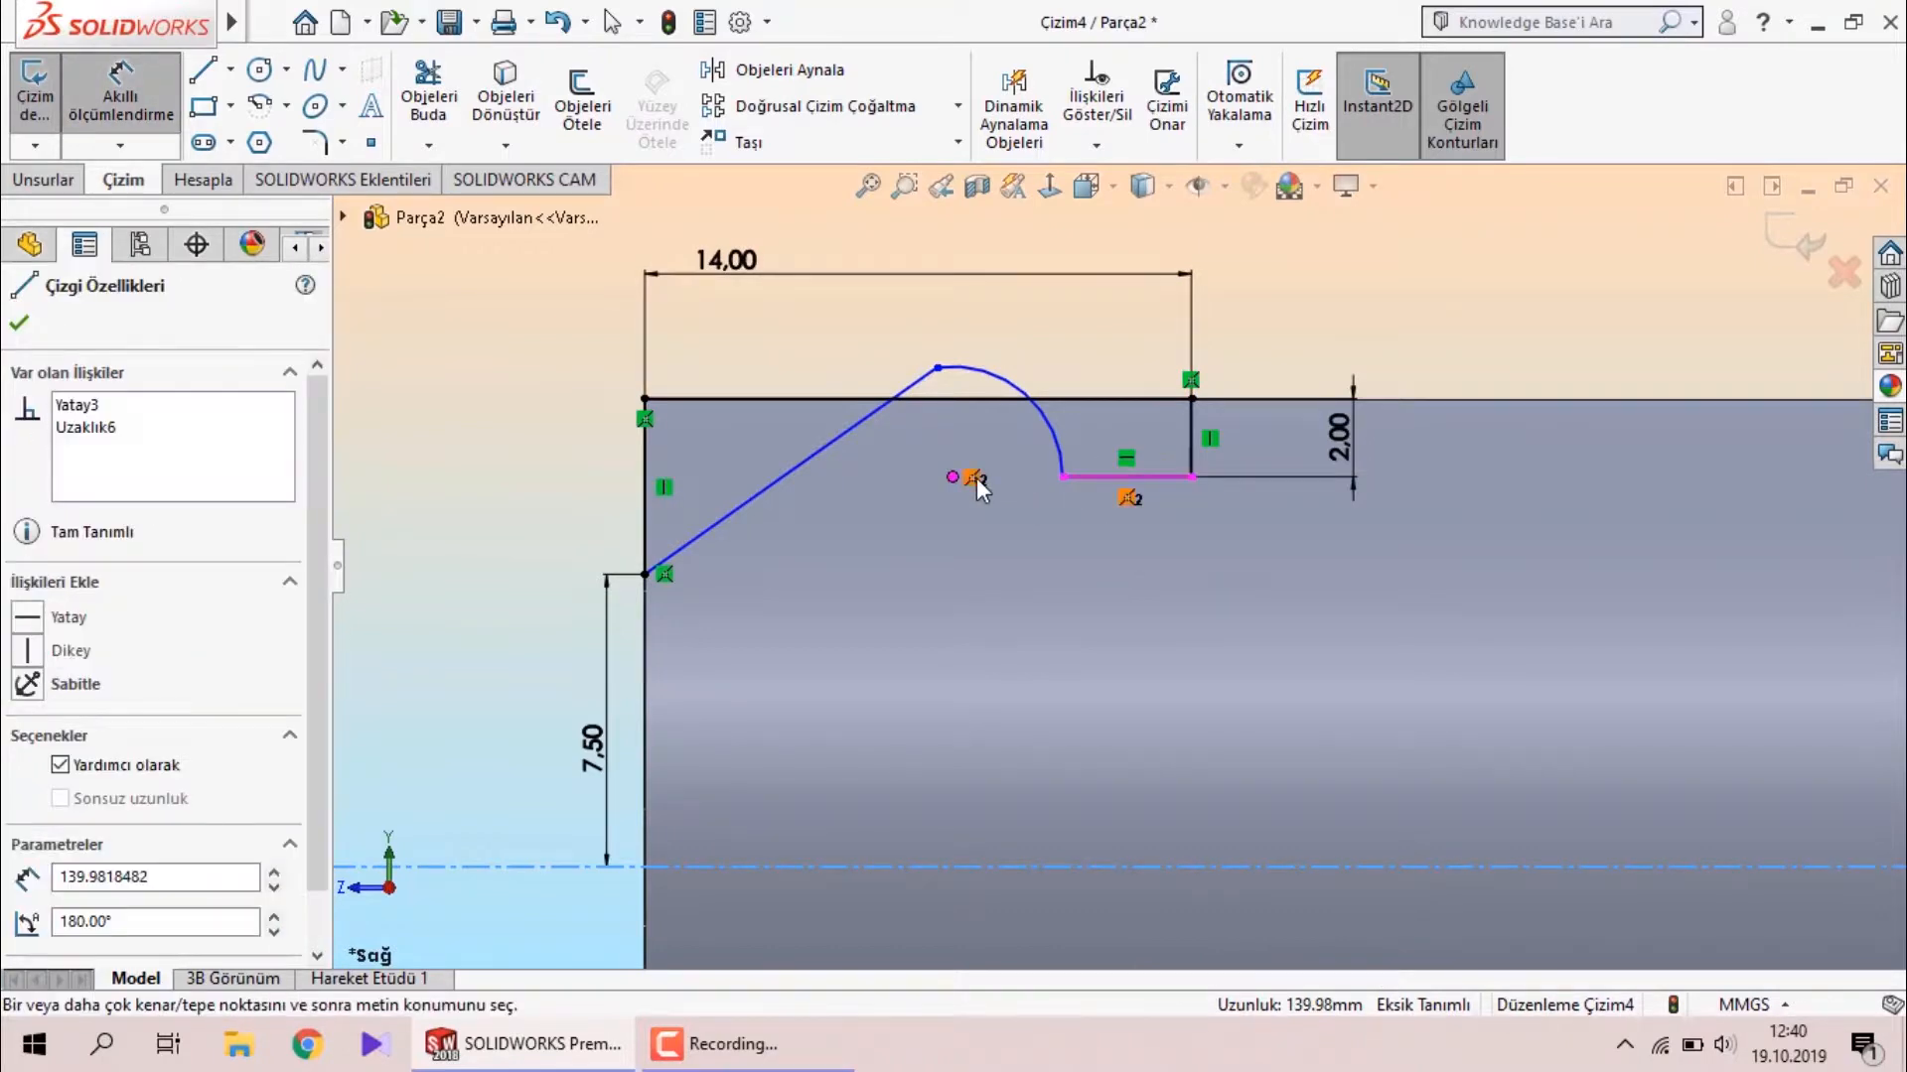
# Delete the centreline and the coincident relation on the arc's centre, and undo these deletions.
pyautogui.press('Delete')
pyautogui.click(836, 526)
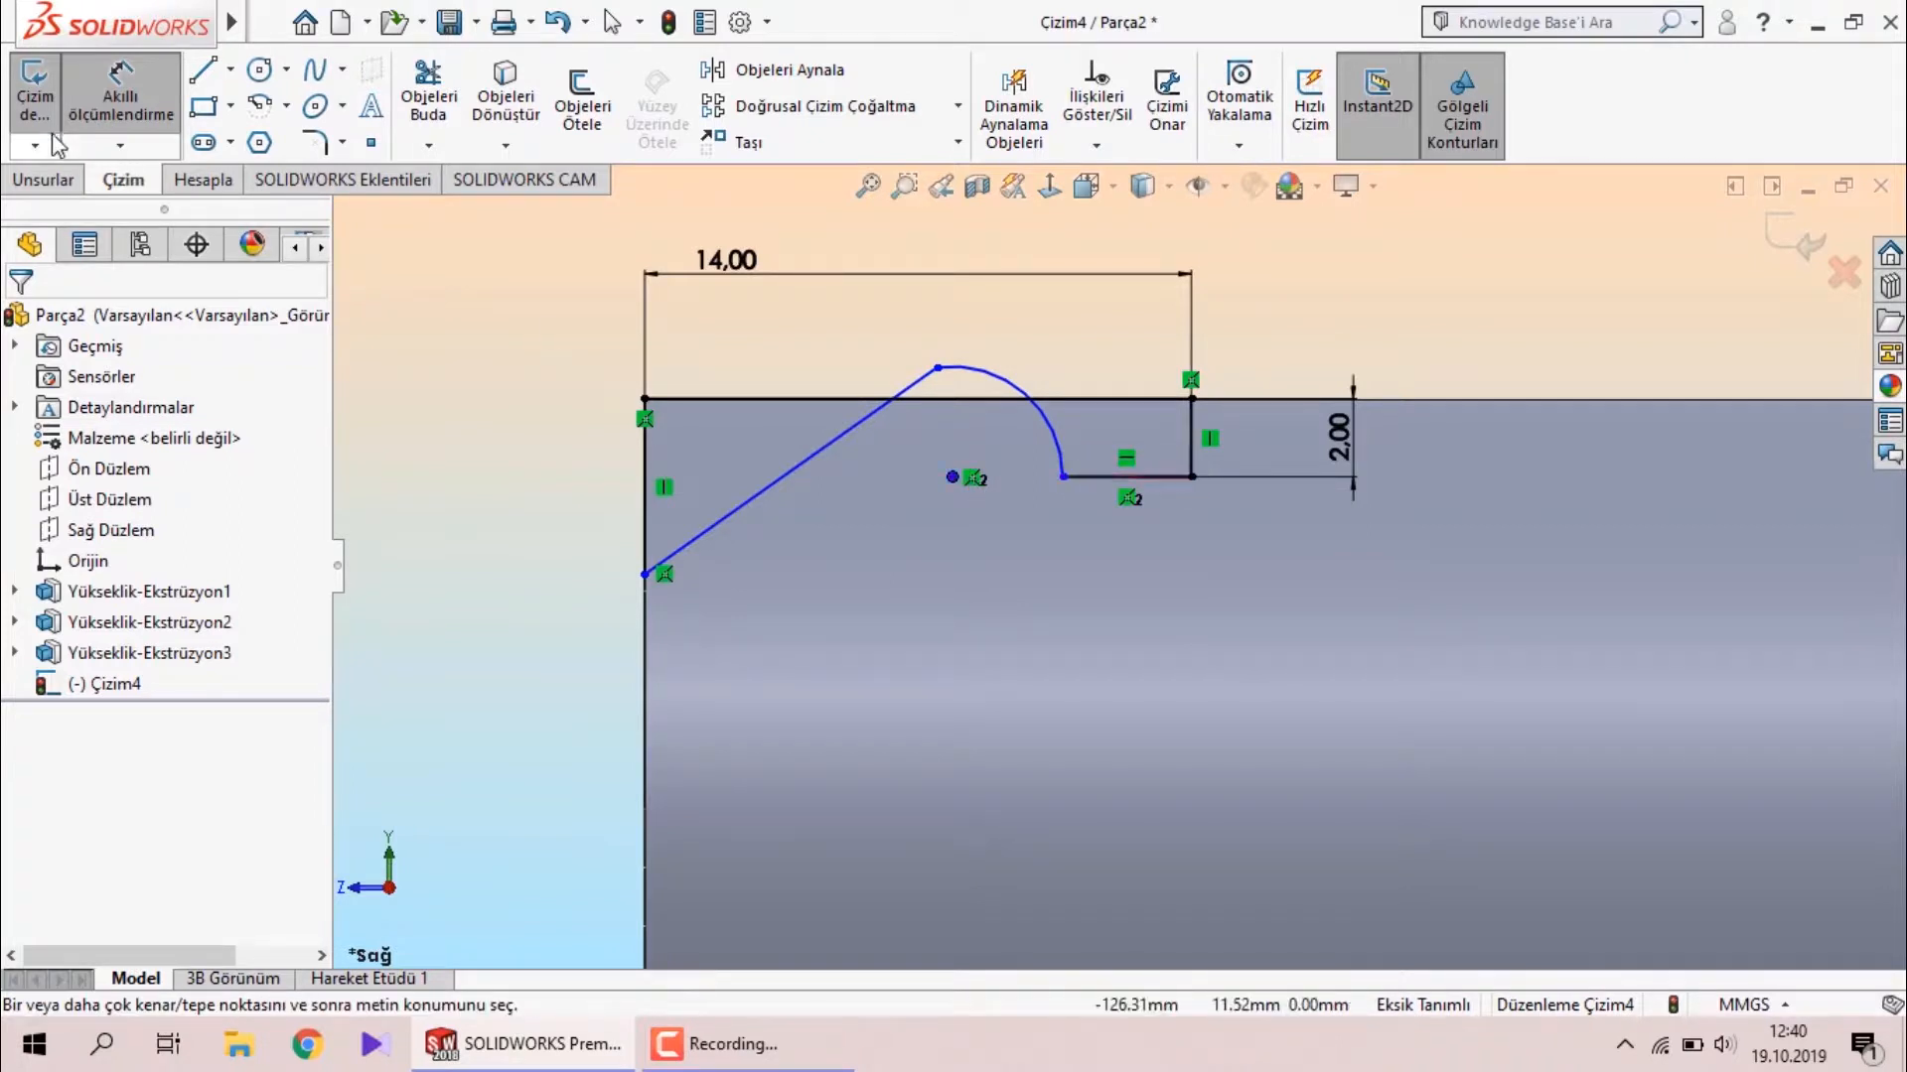
pyautogui.press('Escape')
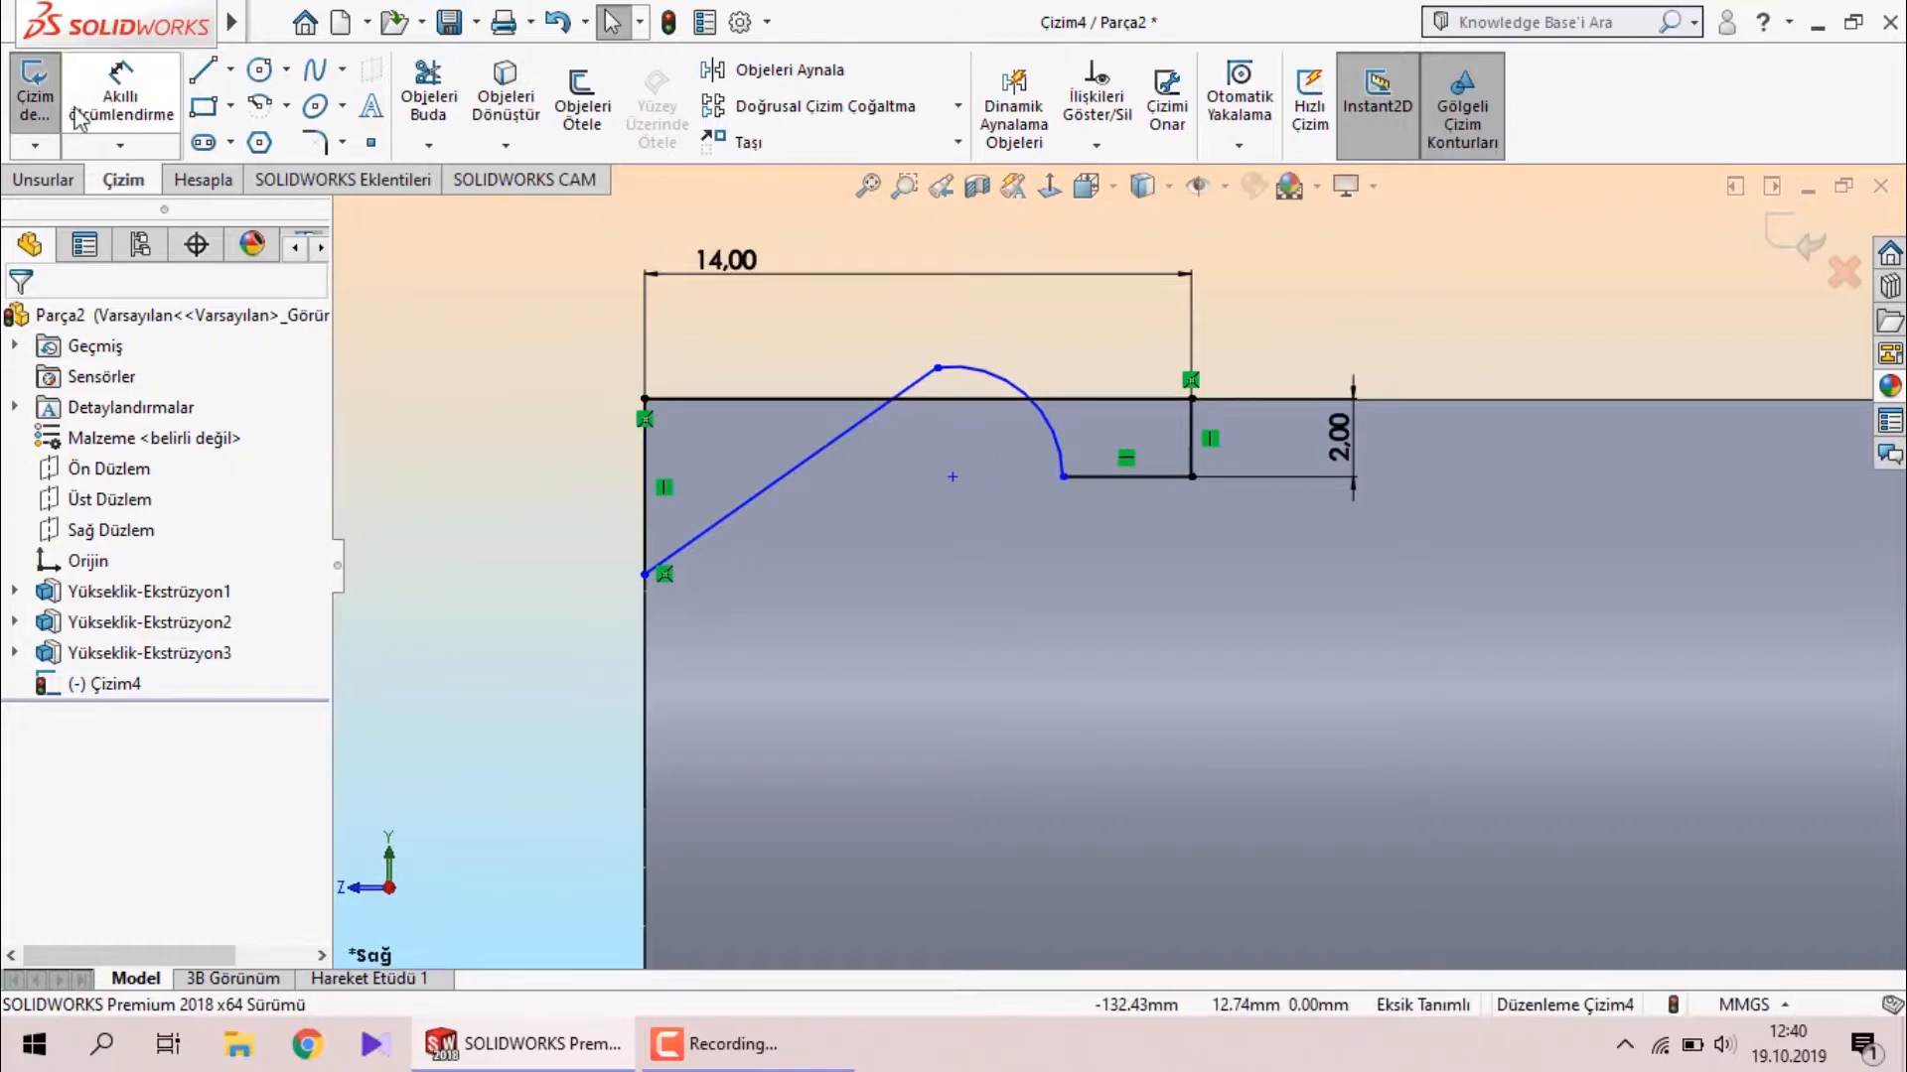
pyautogui.click(137, 101)
pyautogui.scroll(5, 993, 606)
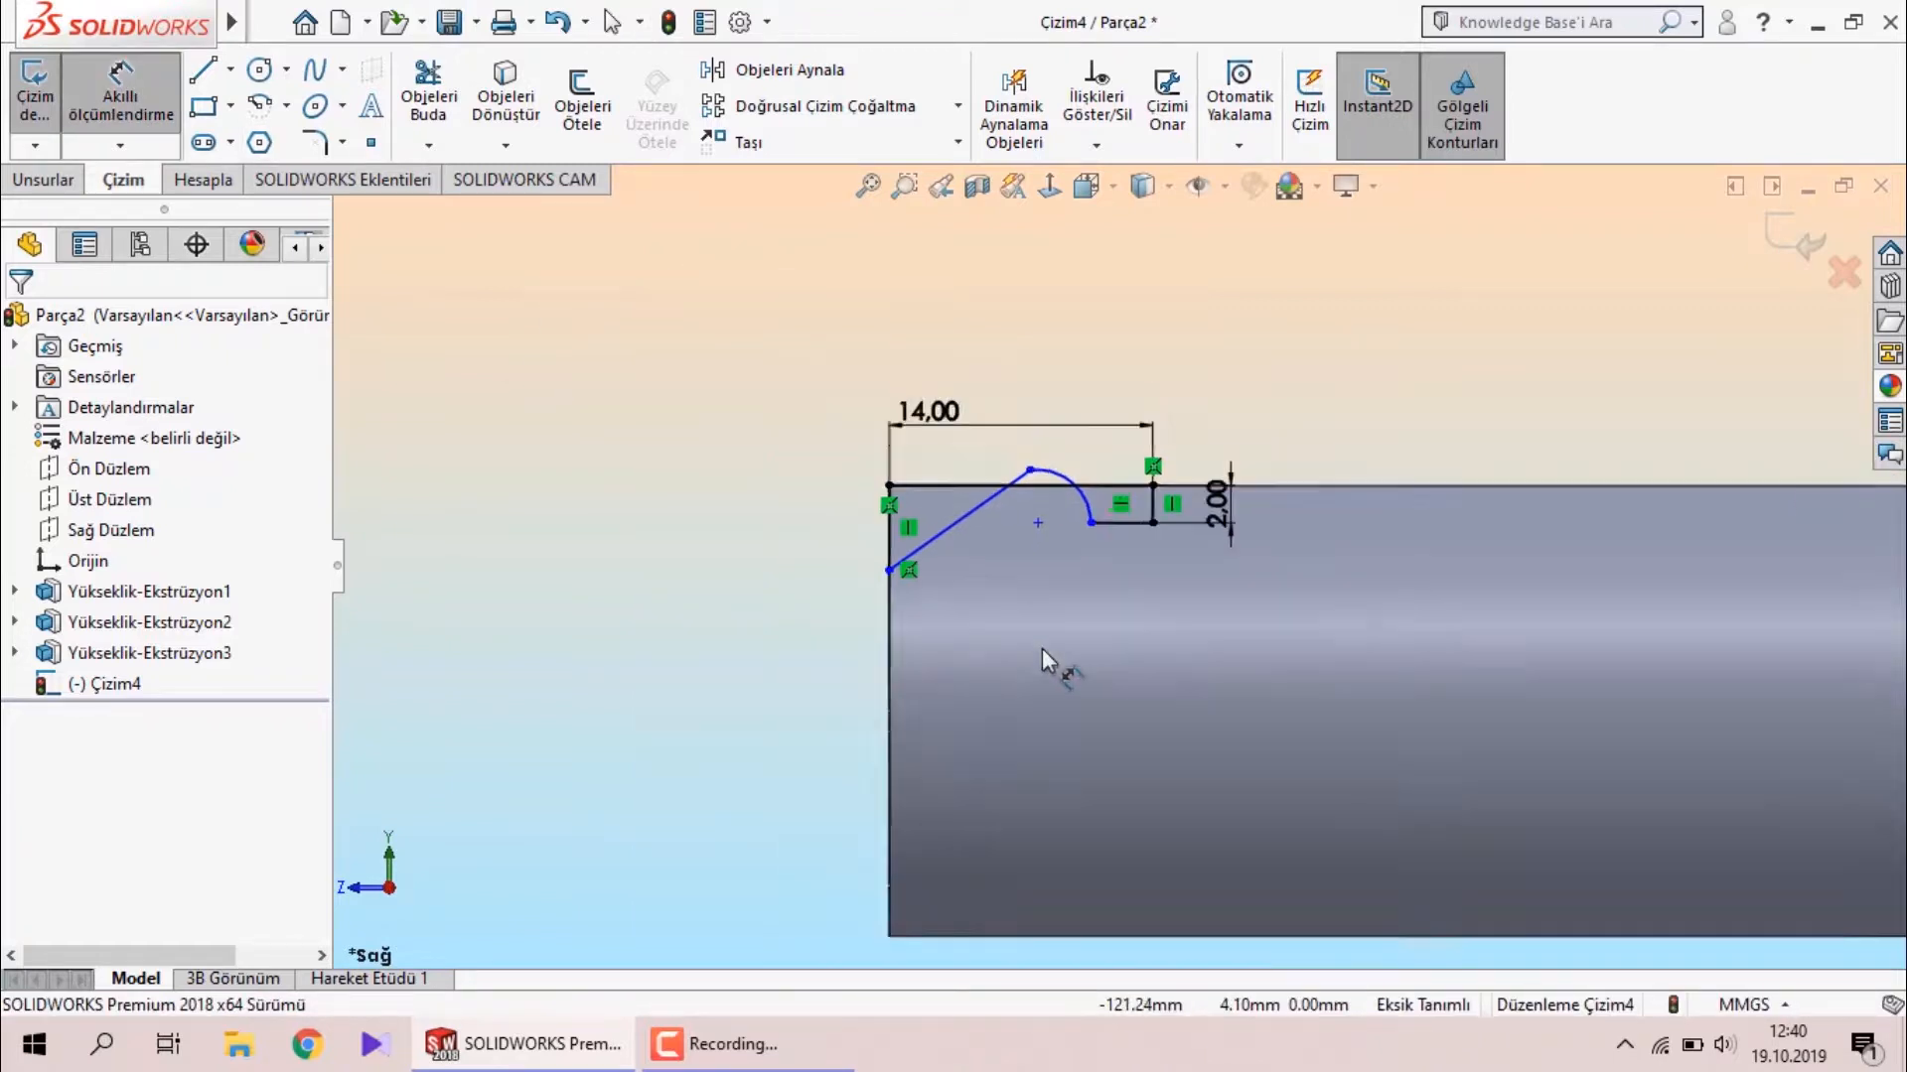
pyautogui.scroll(4, 1553, 615)
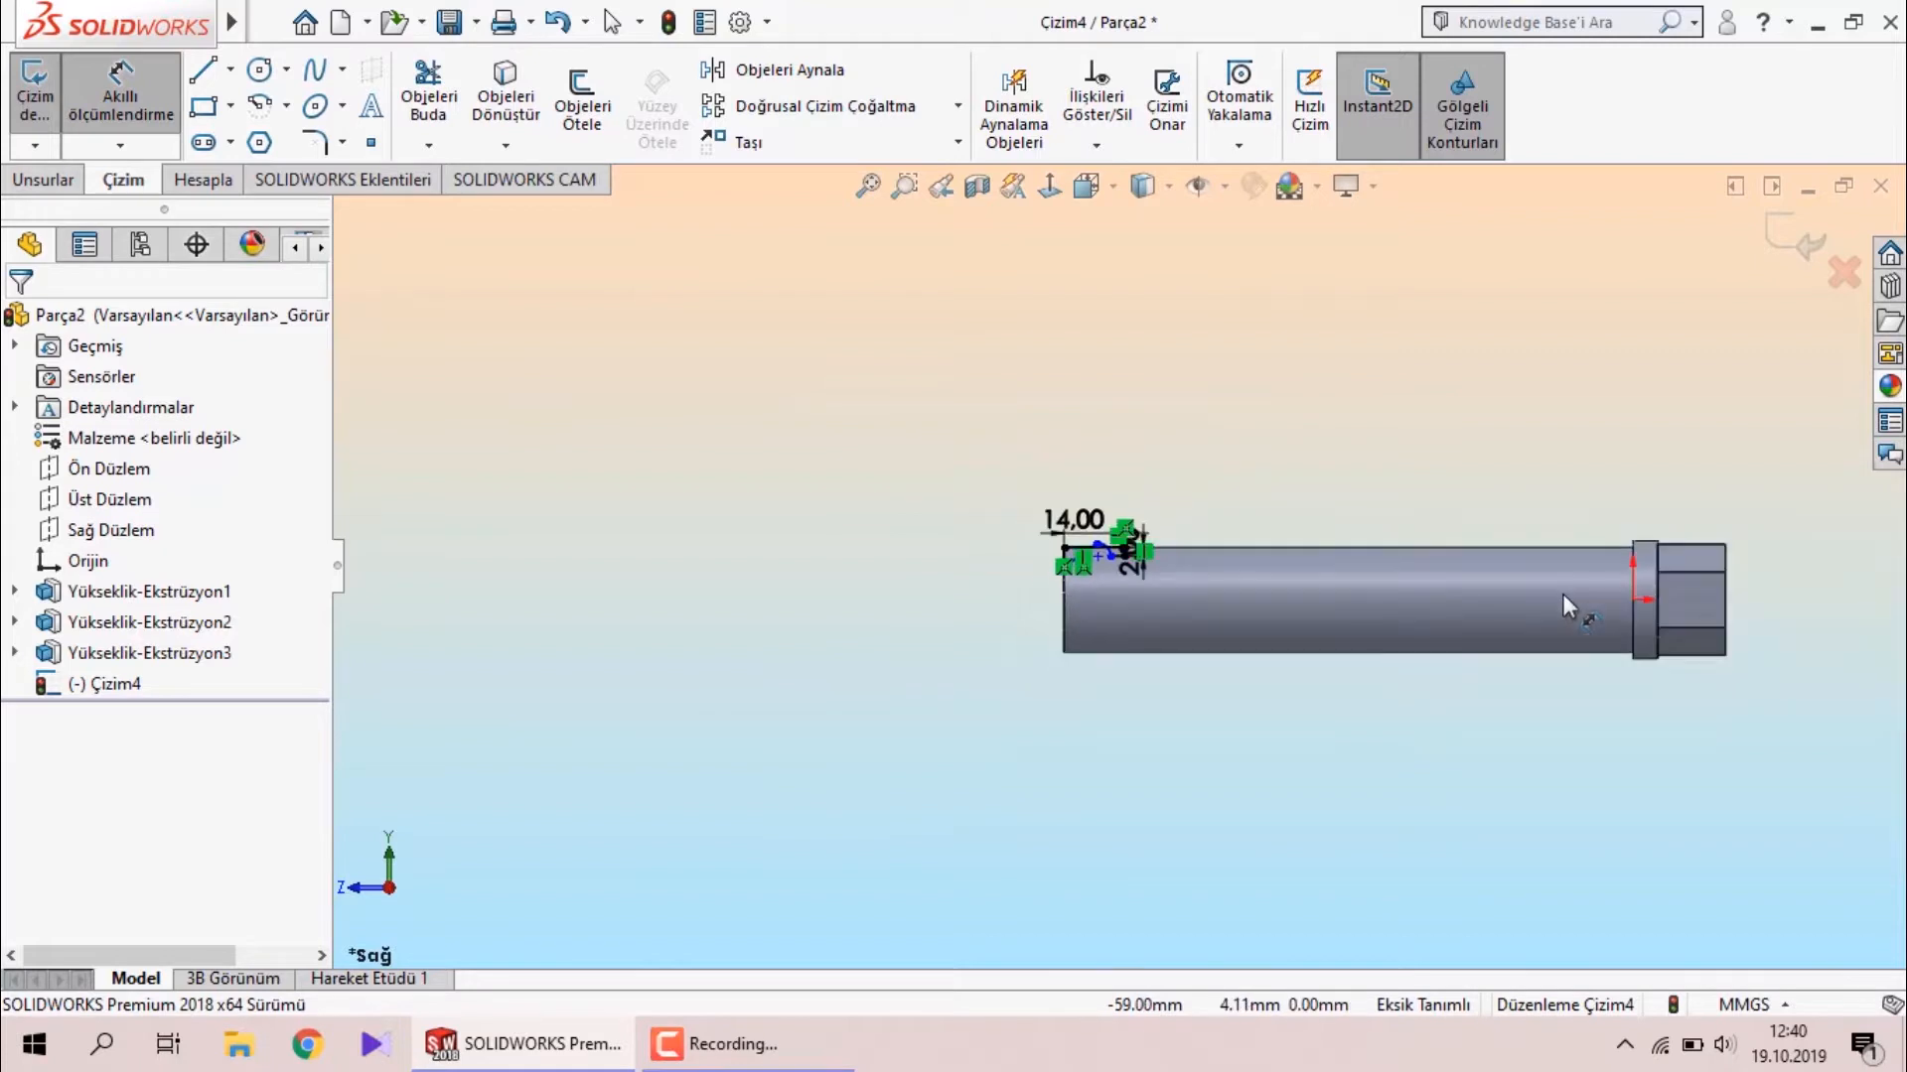
pyautogui.scroll(-2, 1563, 594)
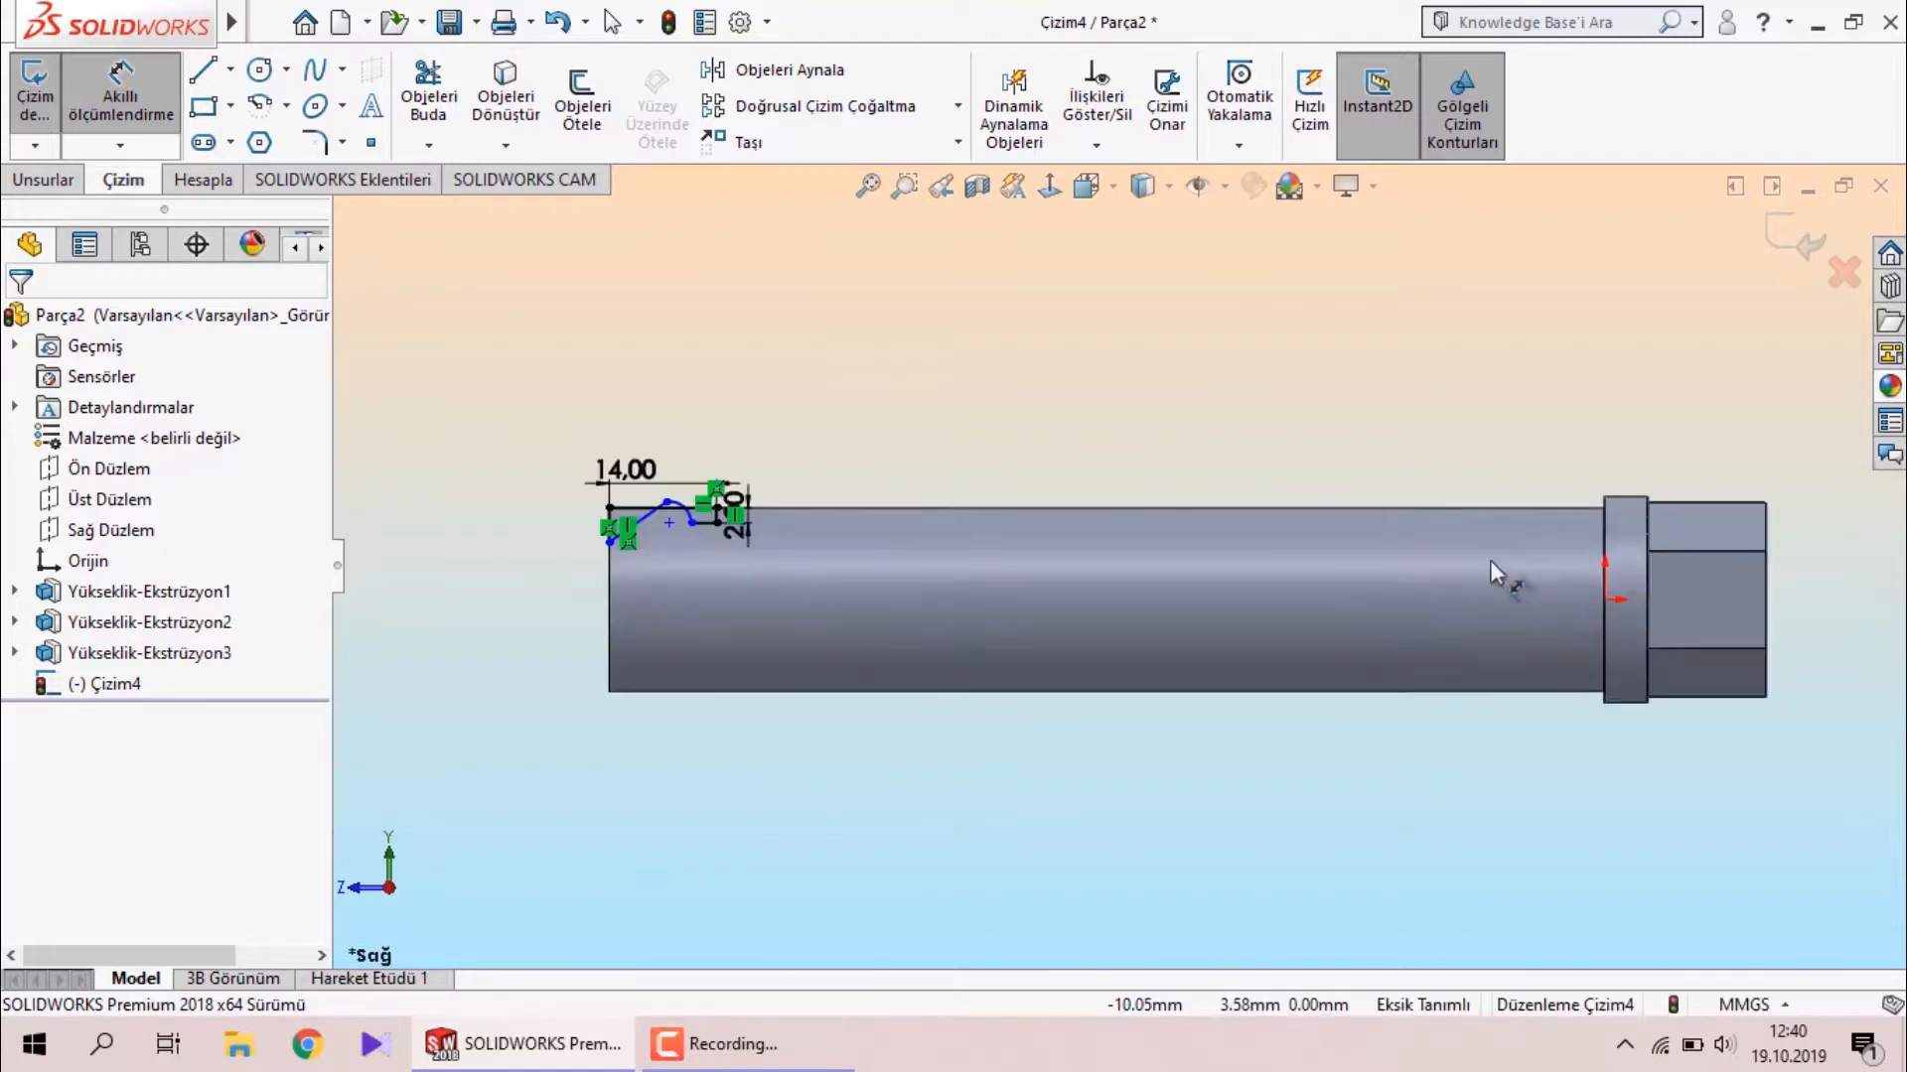
pyautogui.click(556, 22)
# Move the arc's junction with the inclined line below the shank's upper edge and delete the coincident relation on the arc's centre.
pyautogui.scroll(-6, 993, 602)
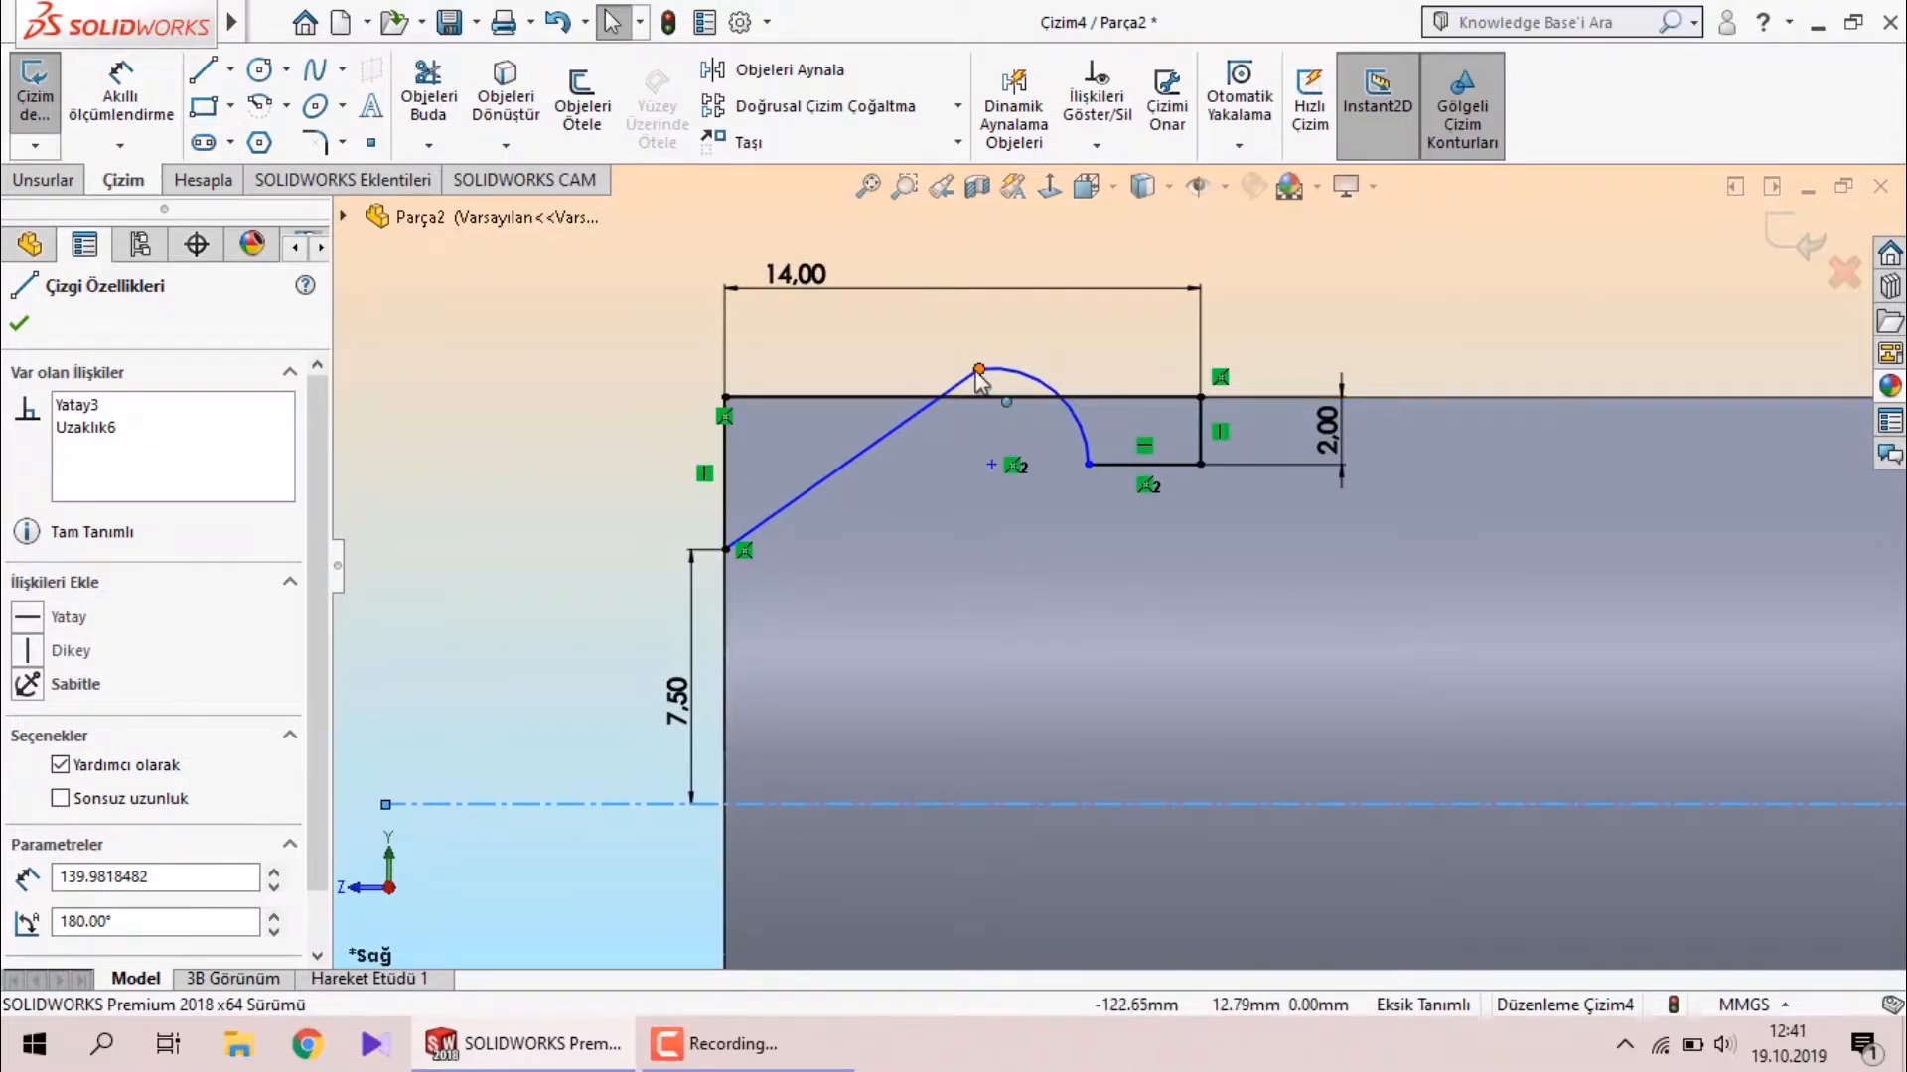
pyautogui.moveTo(979, 370); pyautogui.dragTo(984, 419)
pyautogui.click(527, 417)
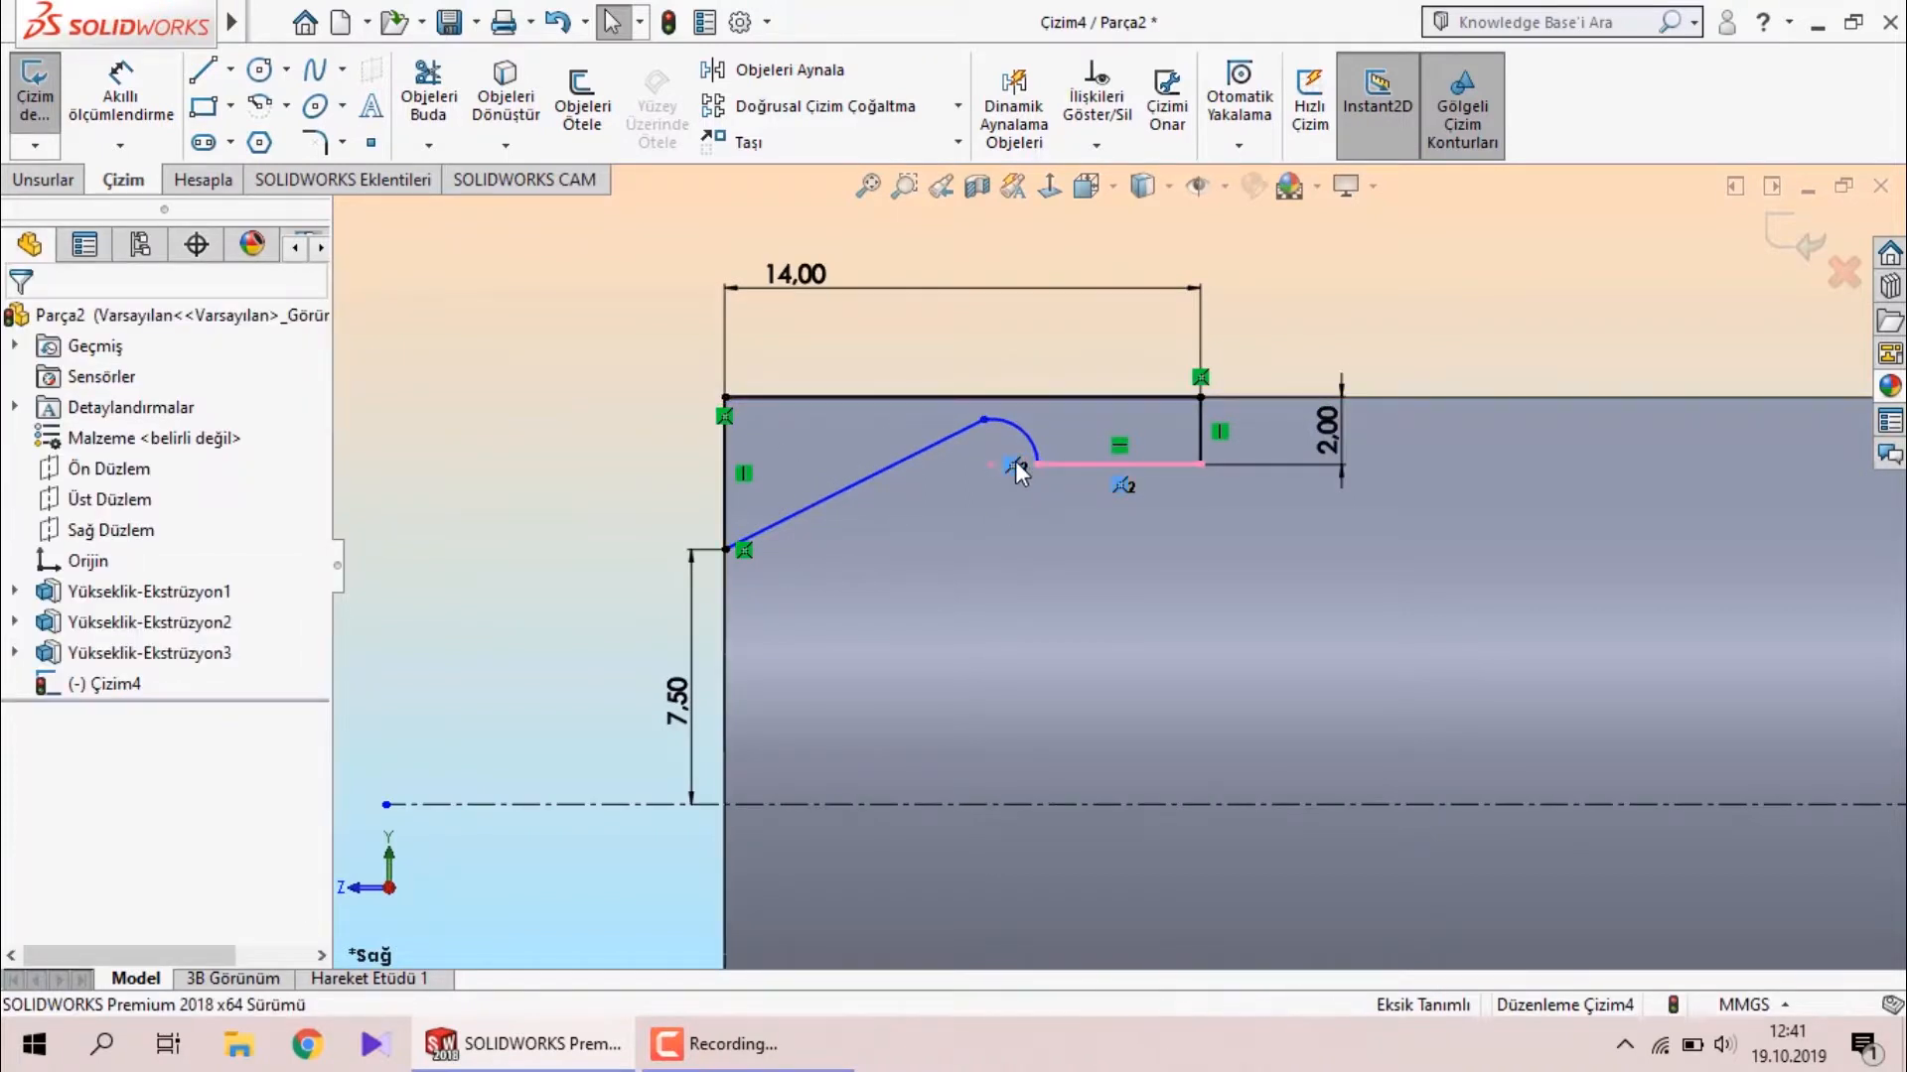
# Dimension the vertical distance between the arc's centre and the centreline and set it to 9.64 mm.
pyautogui.click(120, 92)
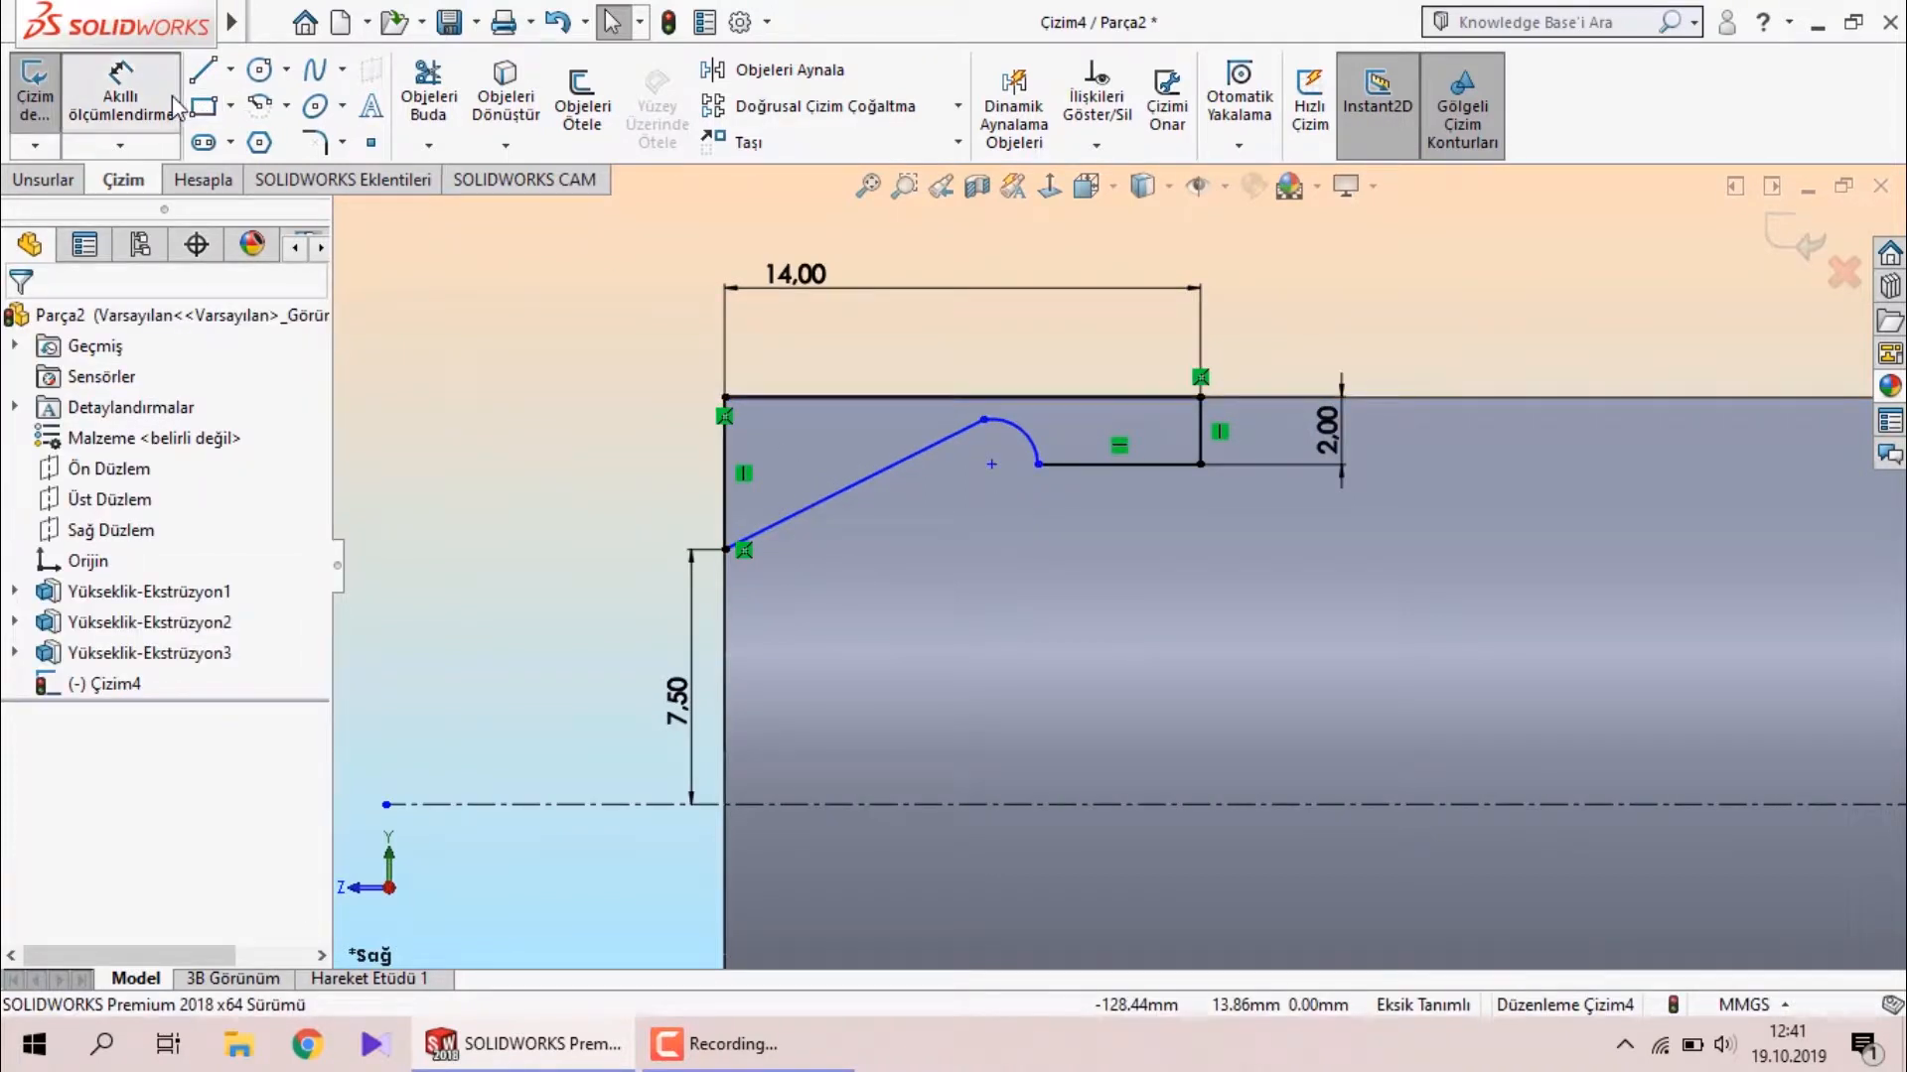
pyautogui.click(991, 466)
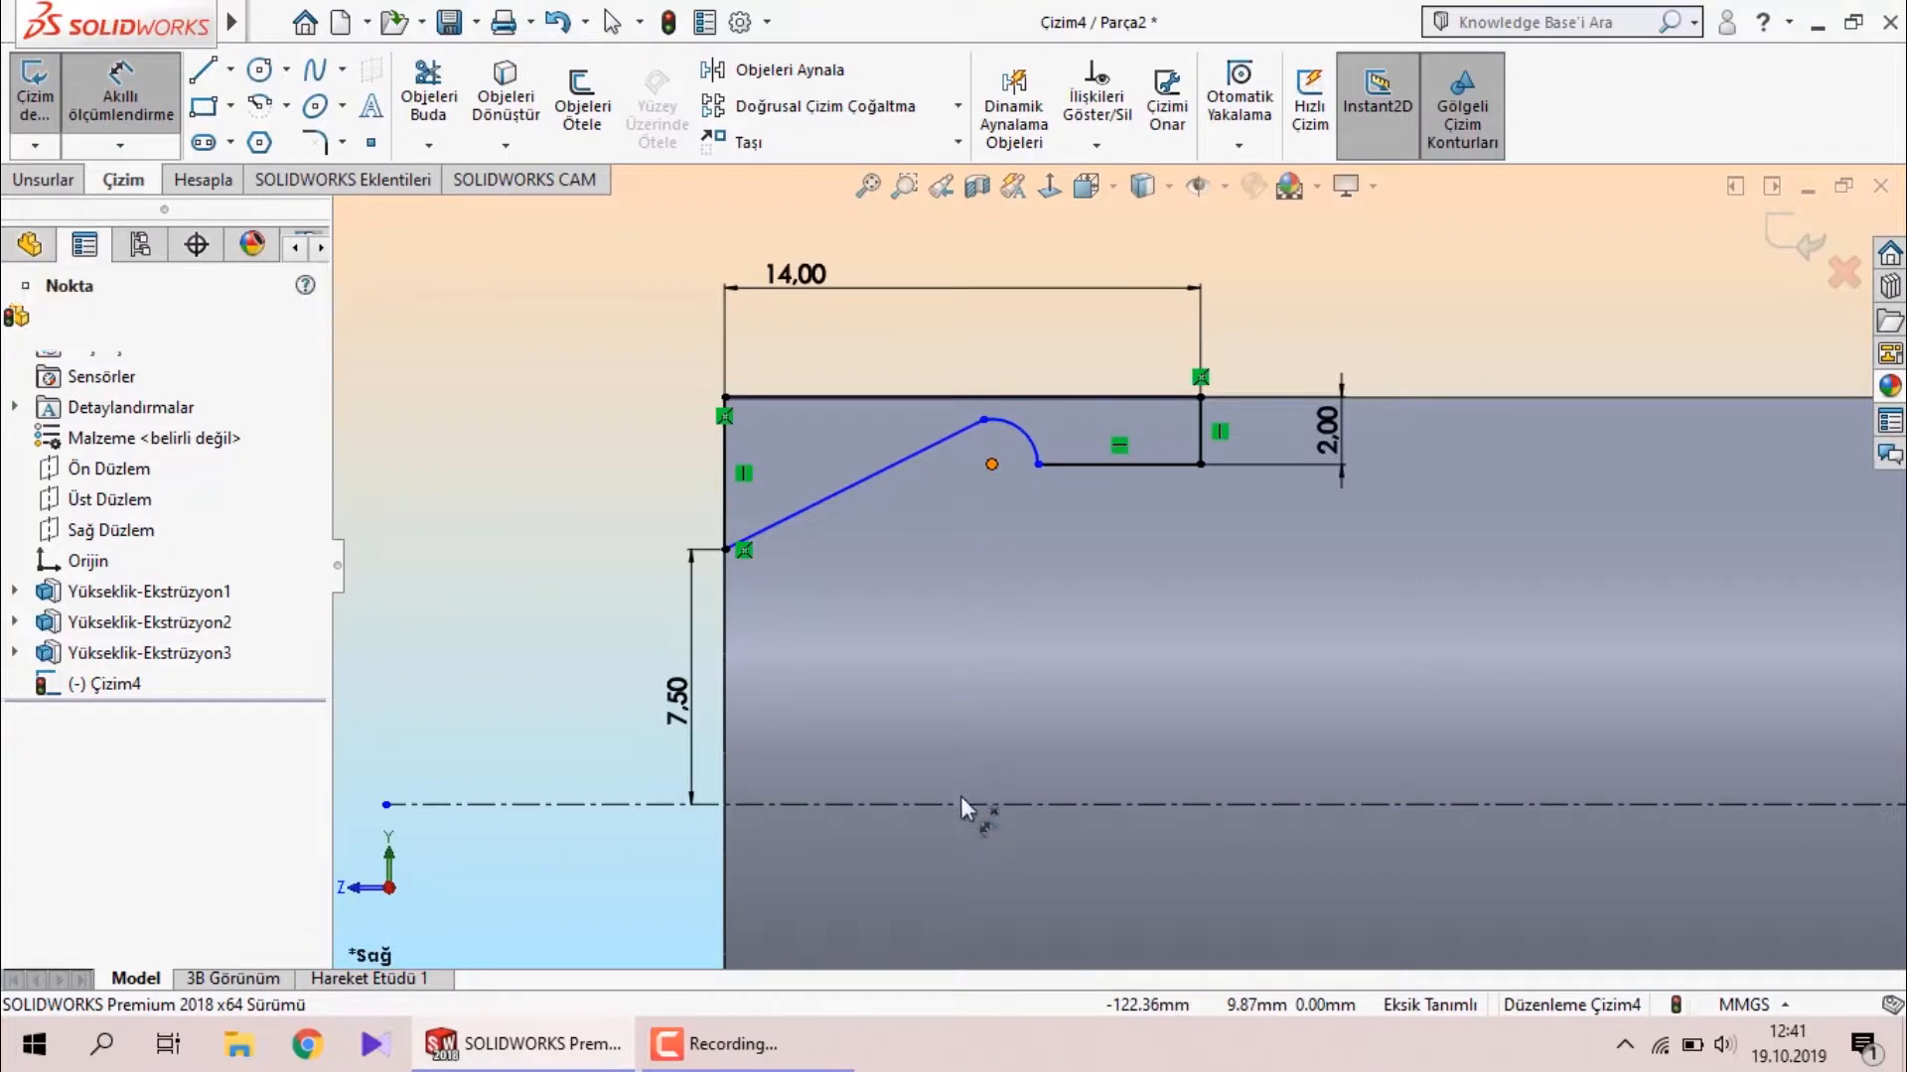
pyautogui.click(959, 803)
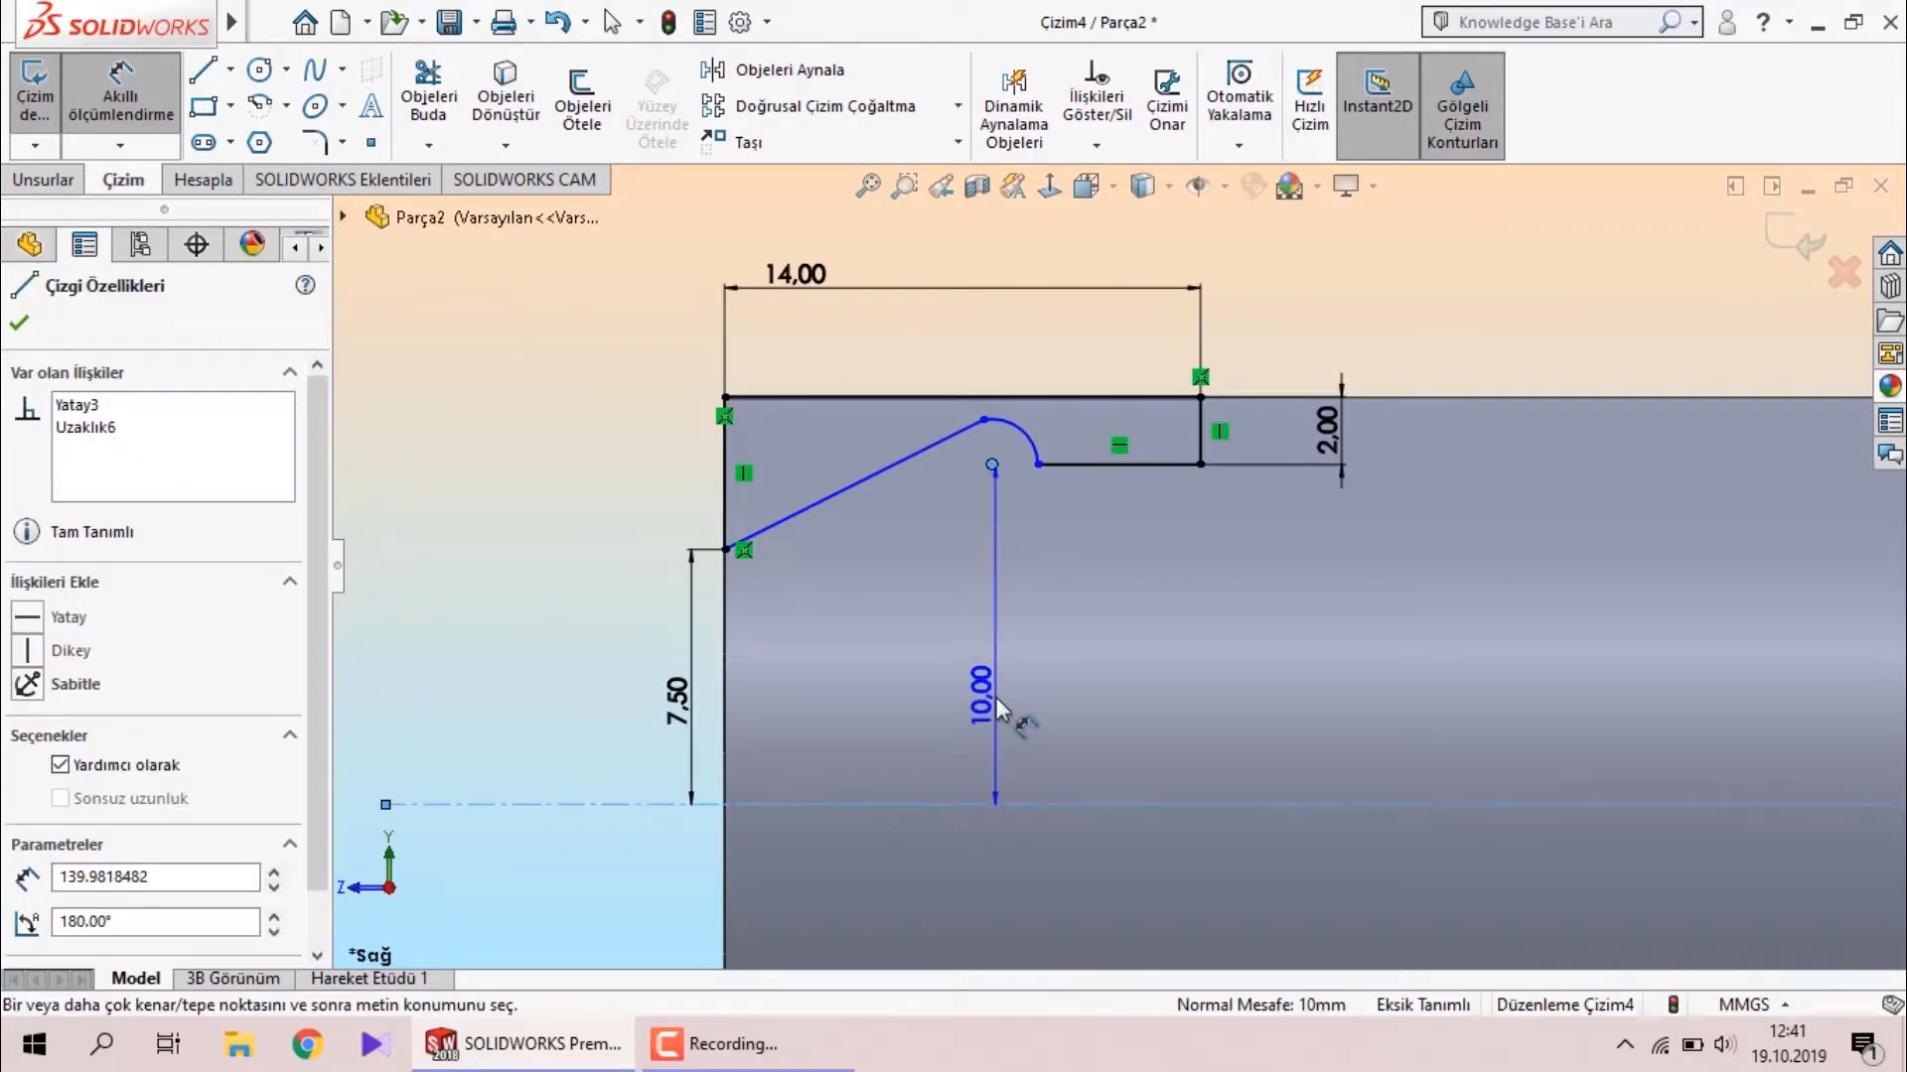
pyautogui.click(1004, 711)
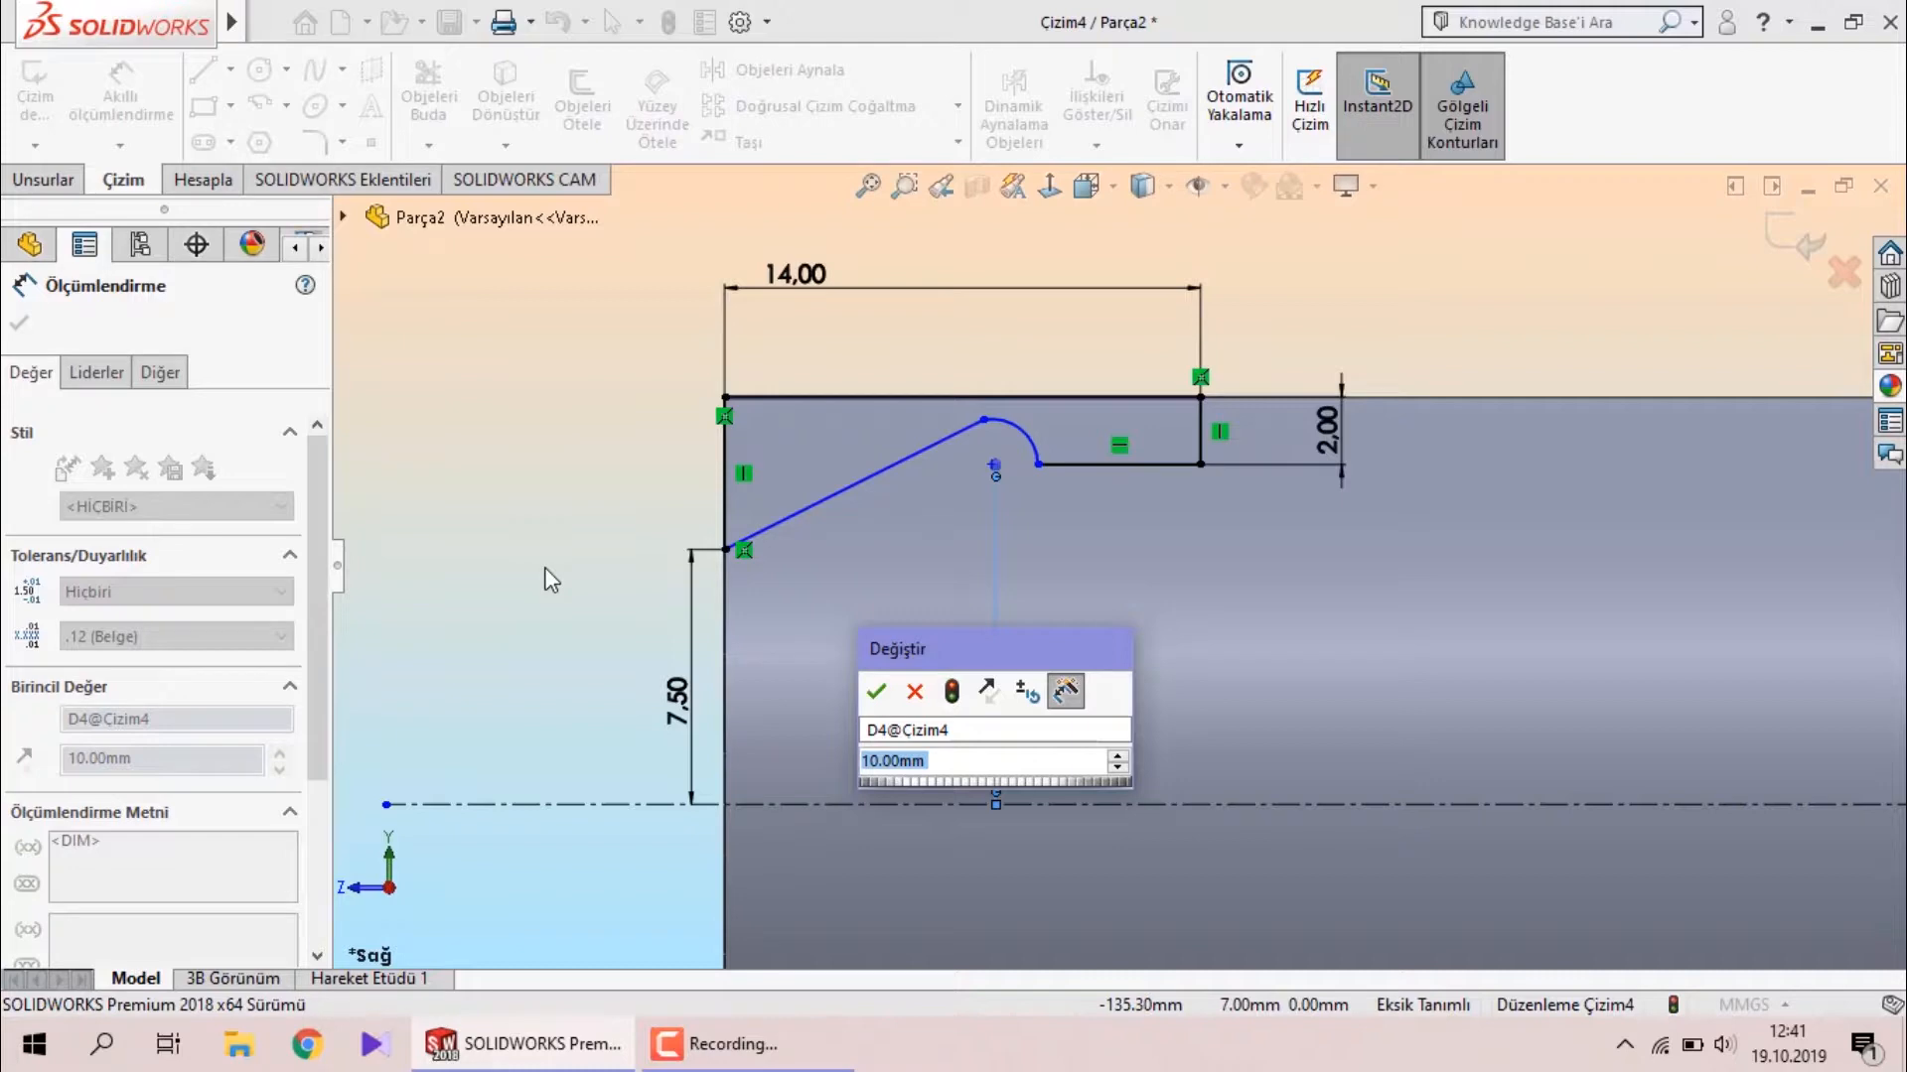
pyautogui.write('9.64')
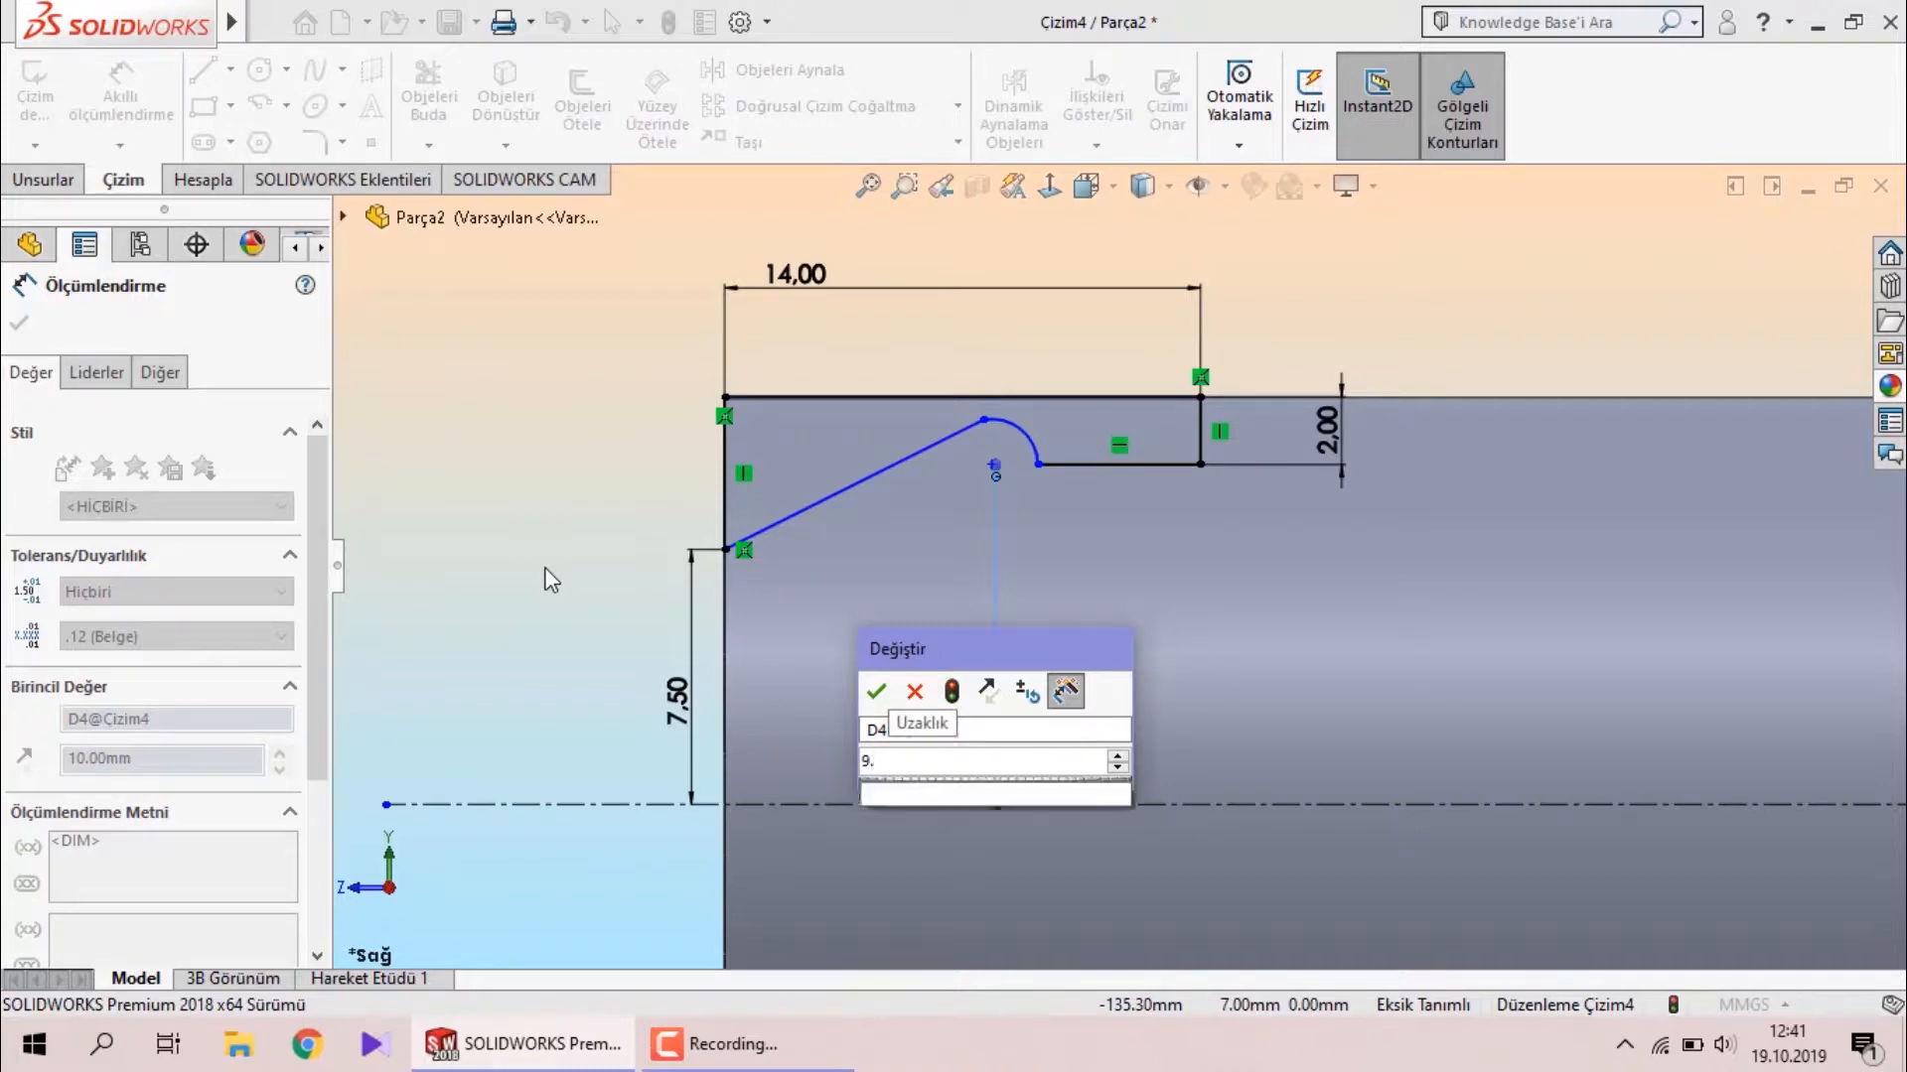
pyautogui.press('Return')
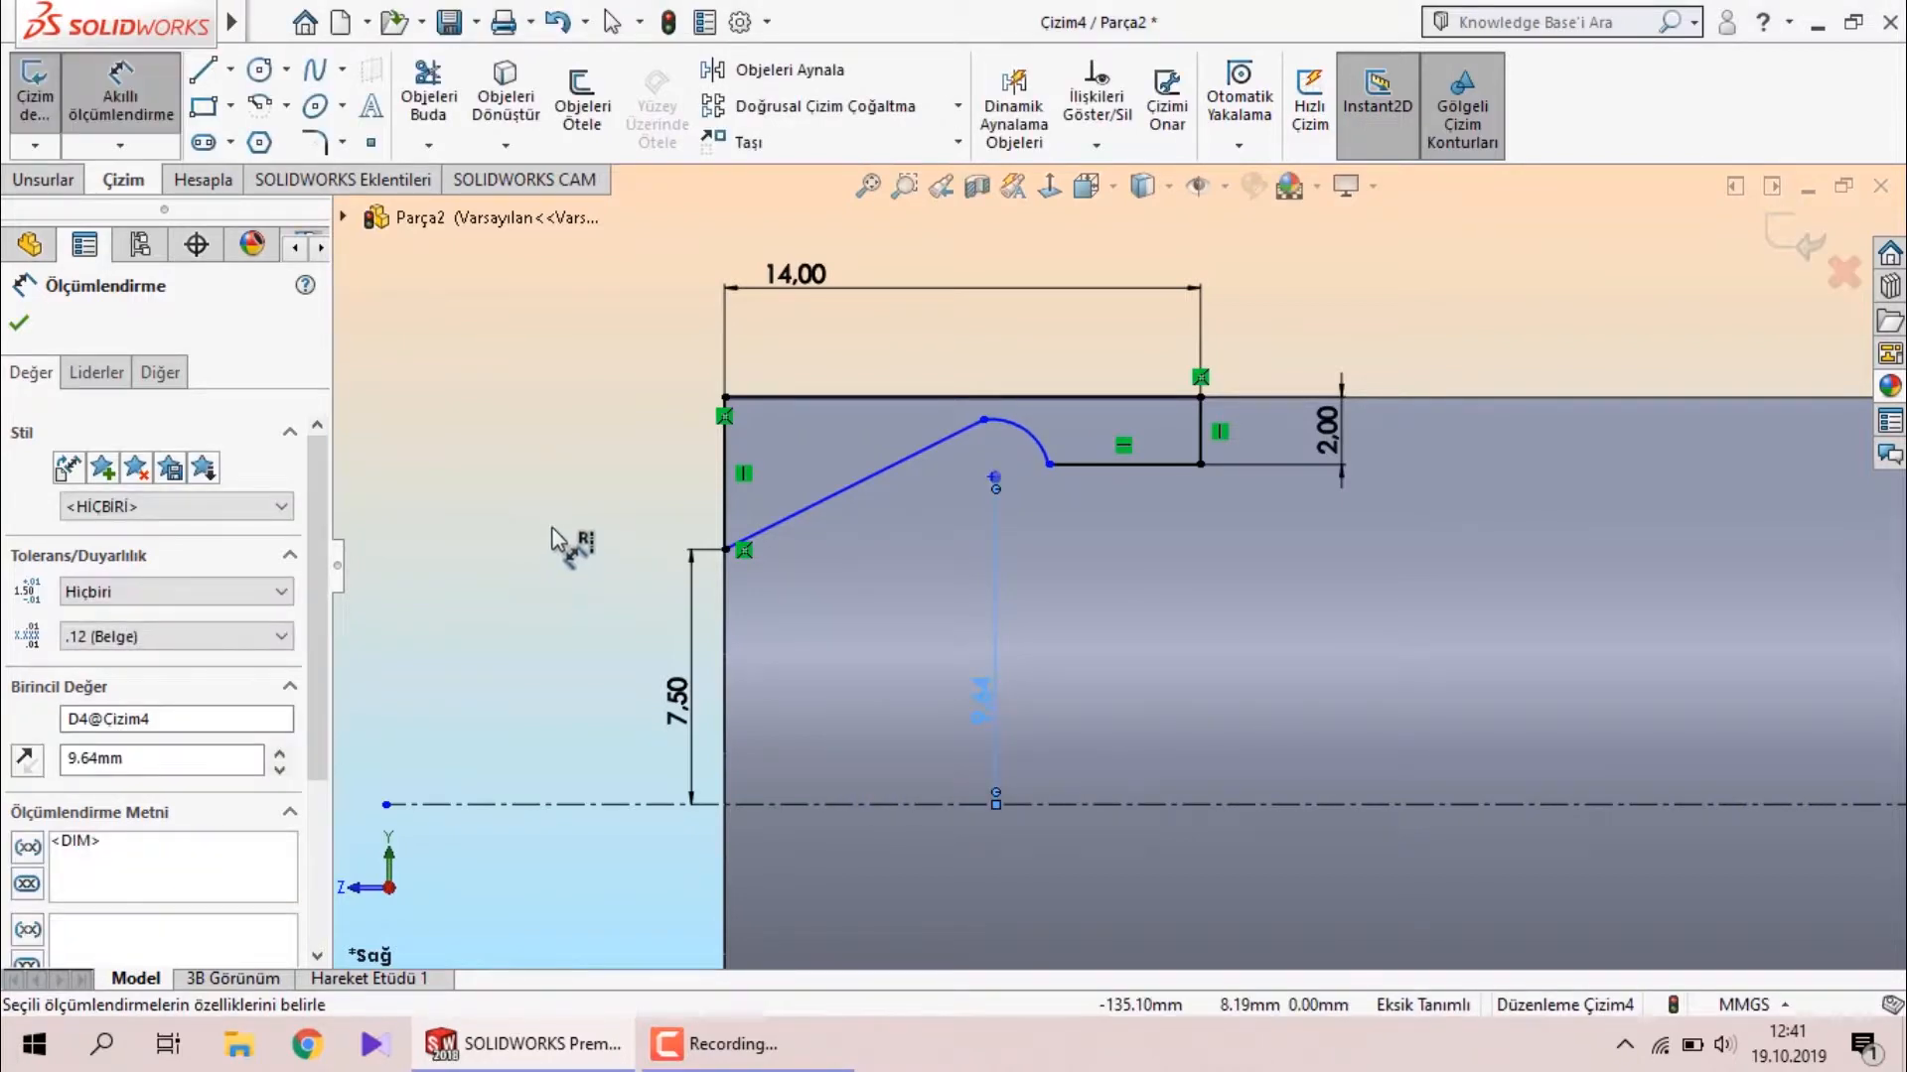
pyautogui.press('Escape')
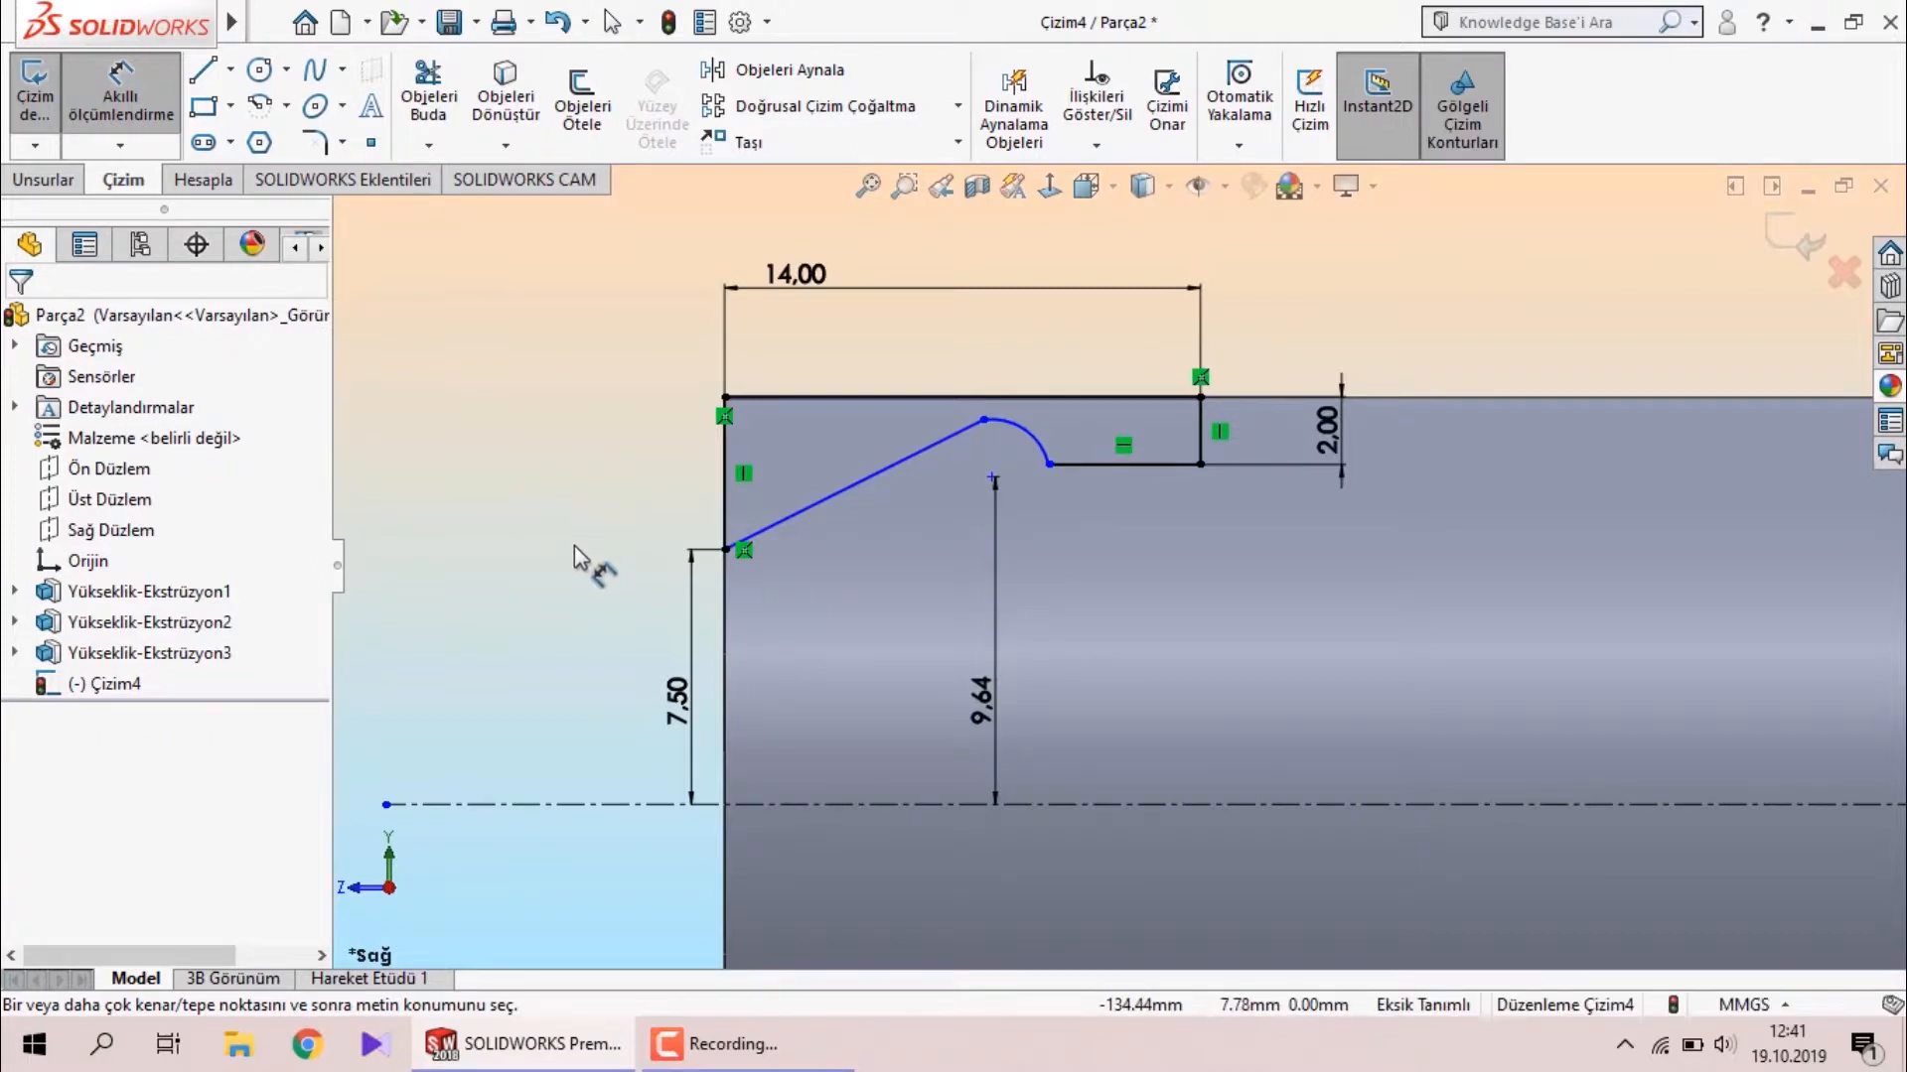
# Dimension the arc's radius and set it to 1.50 mm.
pyautogui.click(1022, 429)
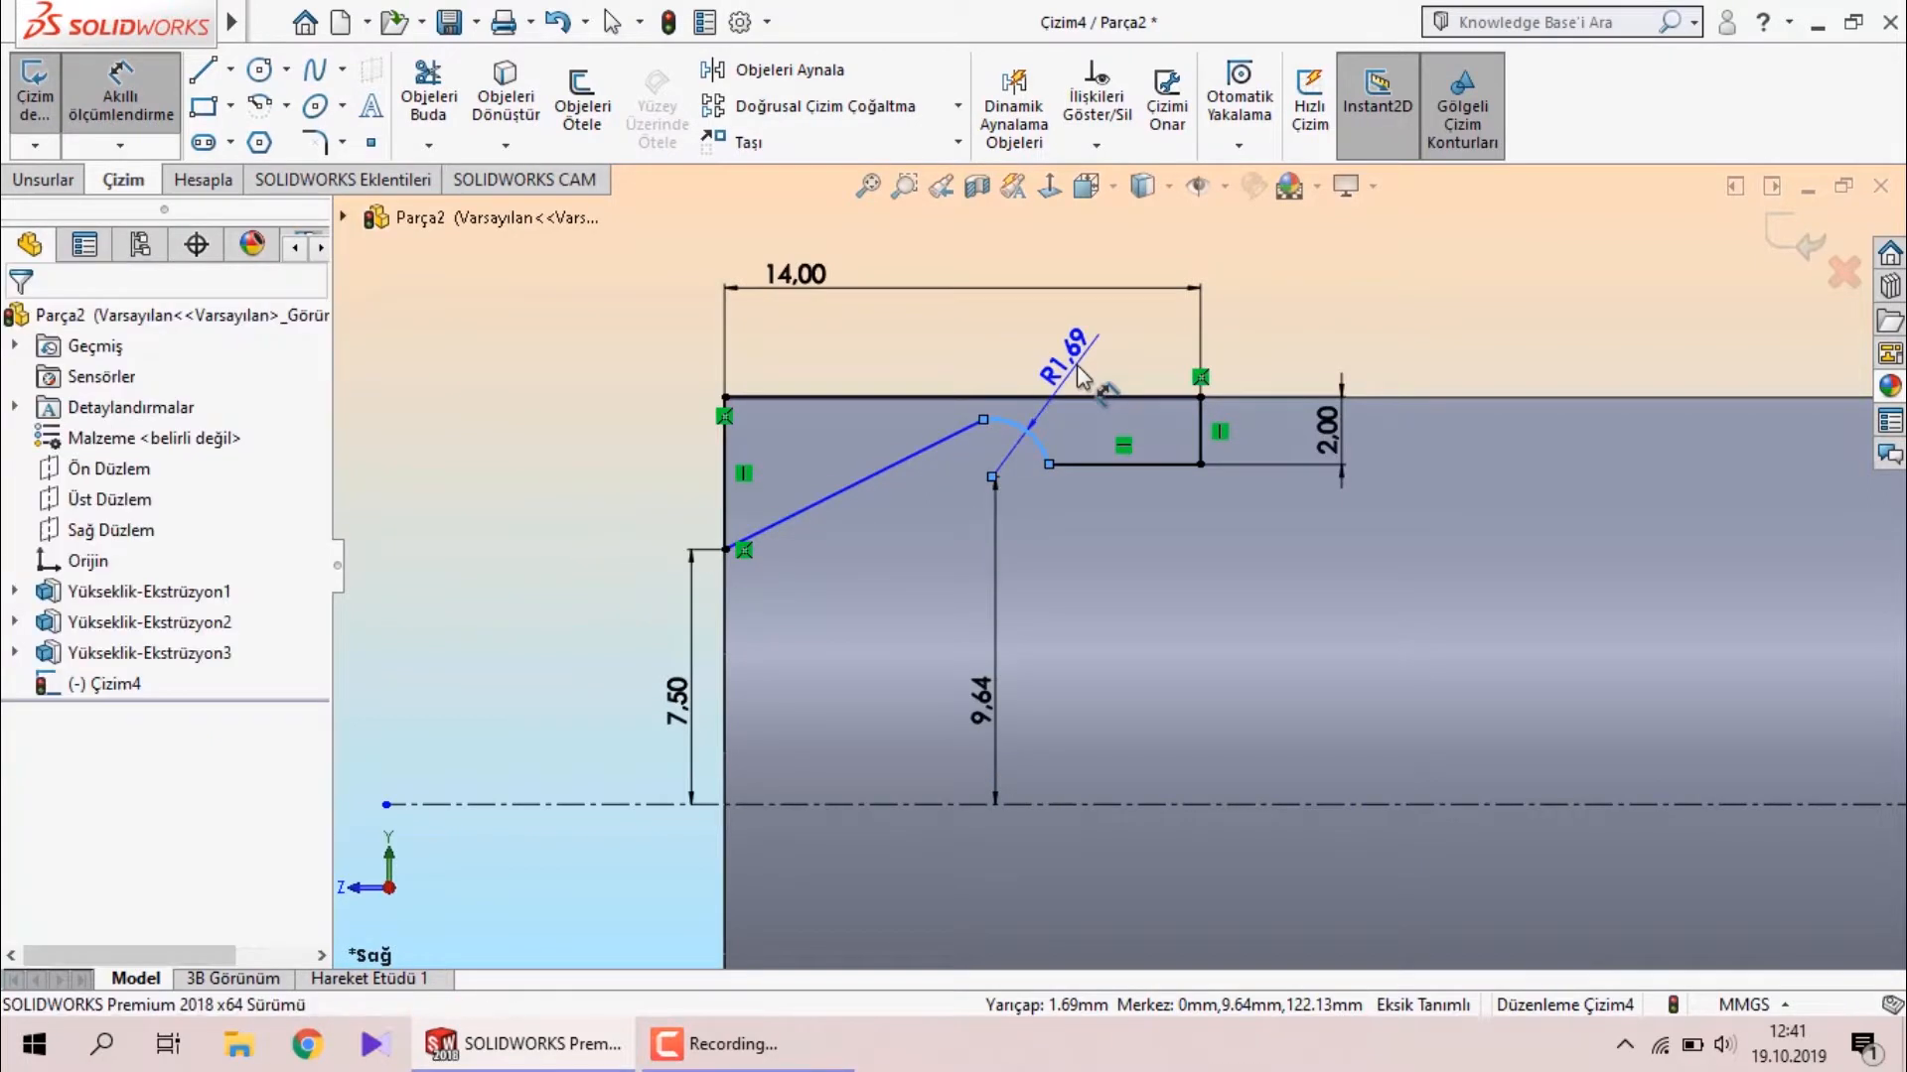
pyautogui.click(1083, 378)
pyautogui.write('1.')
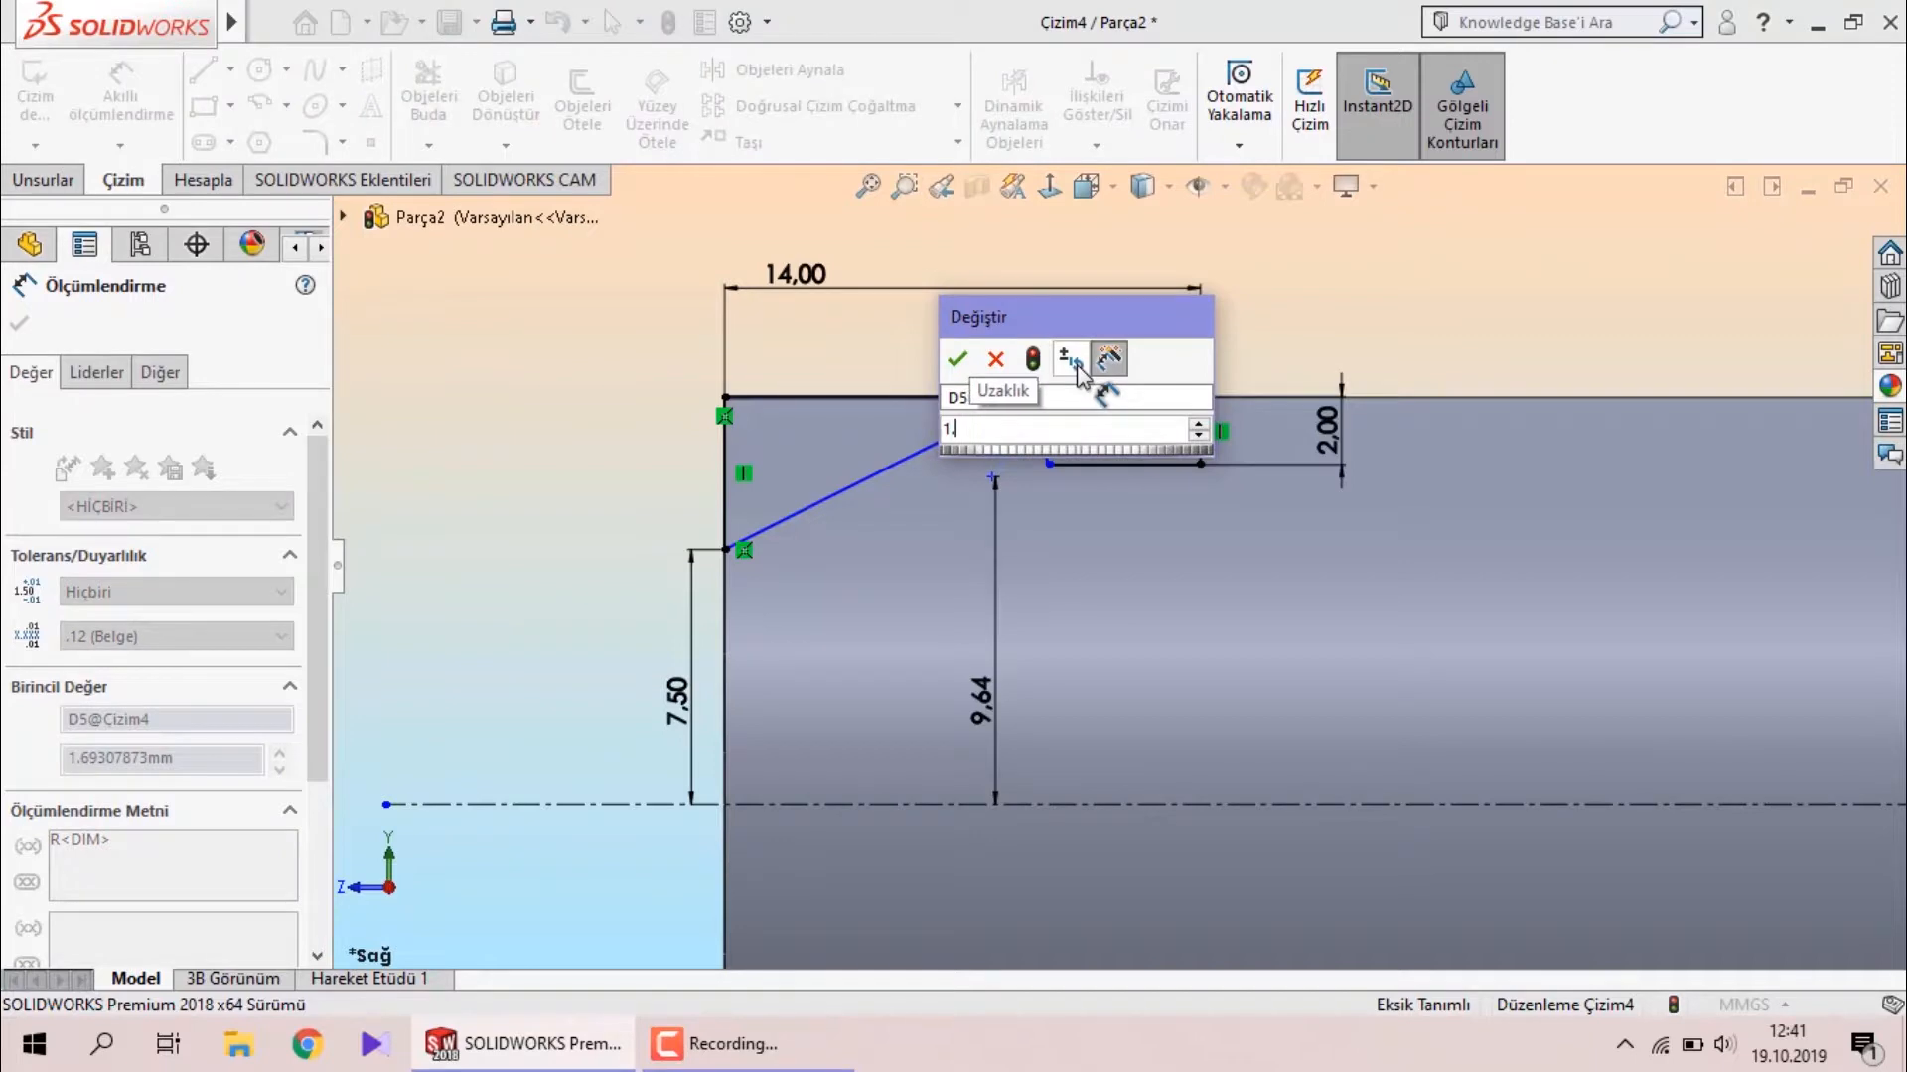
pyautogui.write('50')
pyautogui.press('Return')
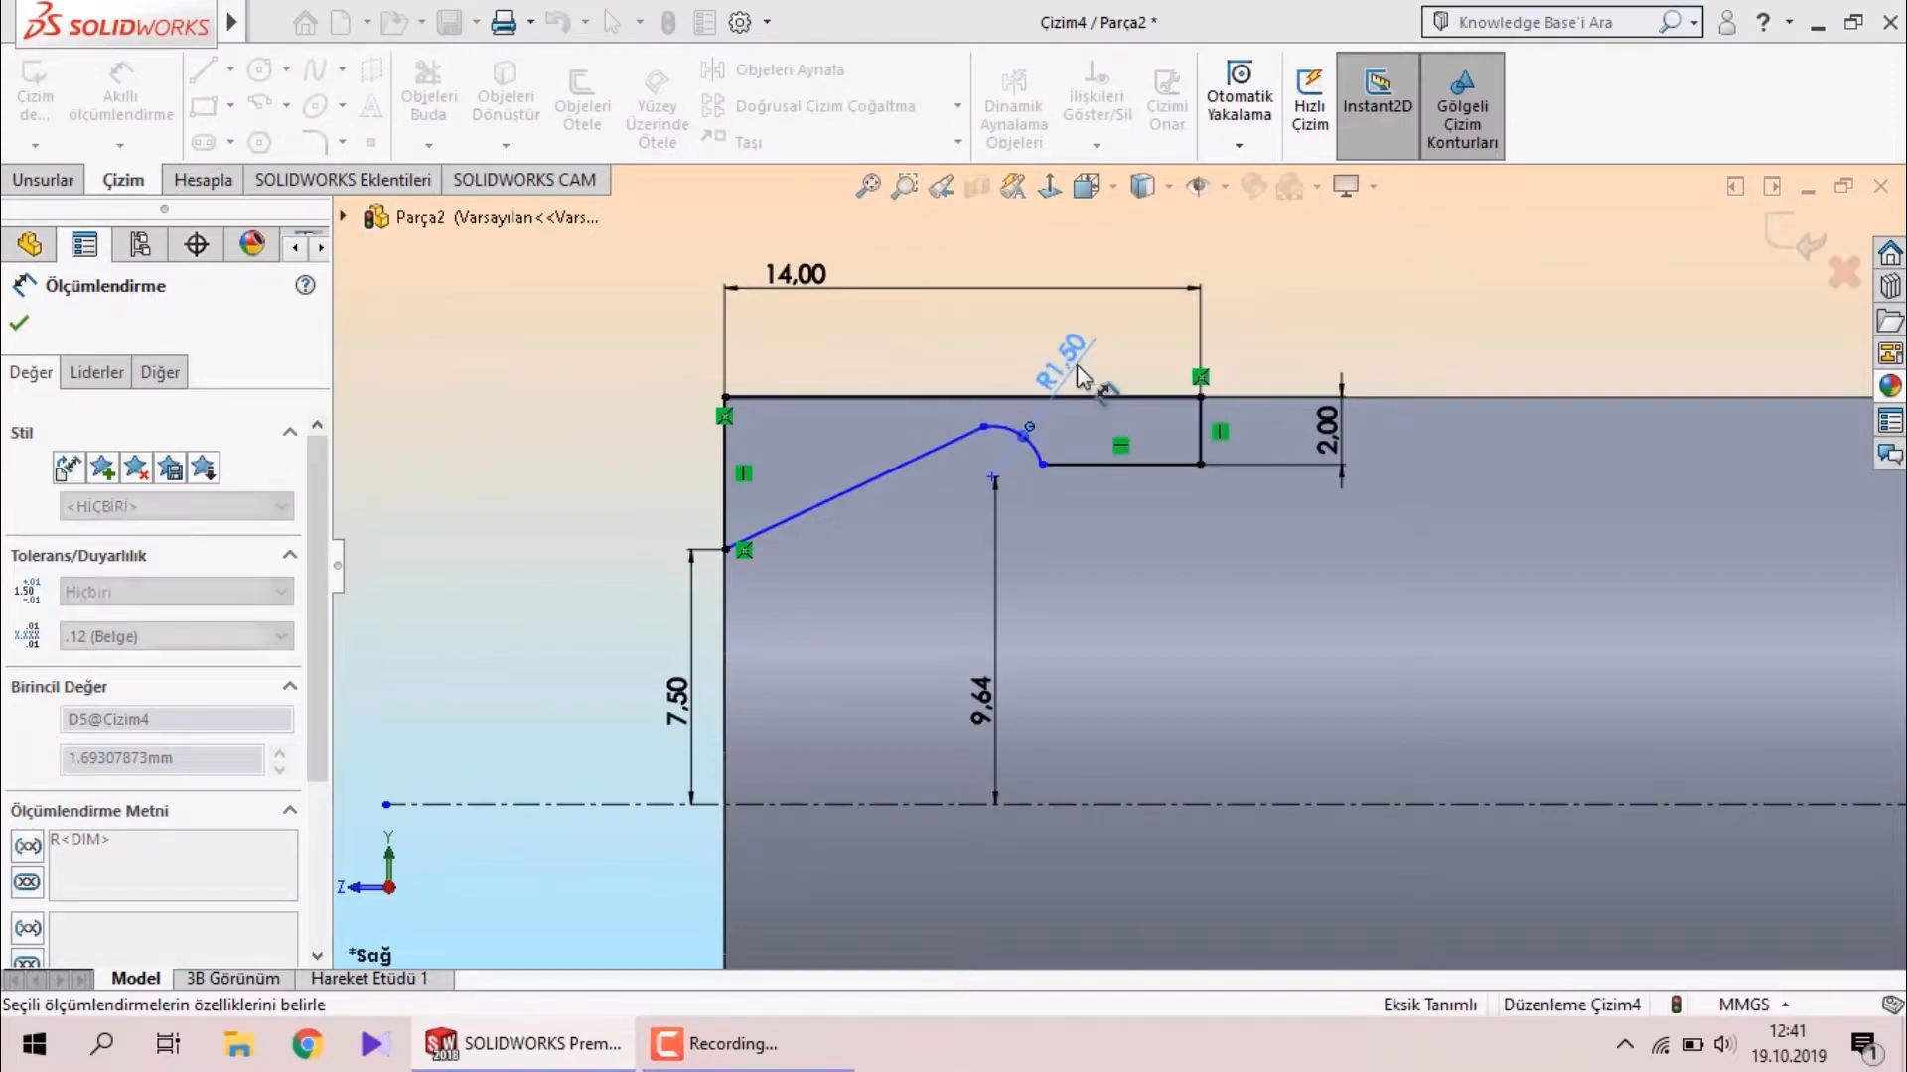
pyautogui.click(427, 521)
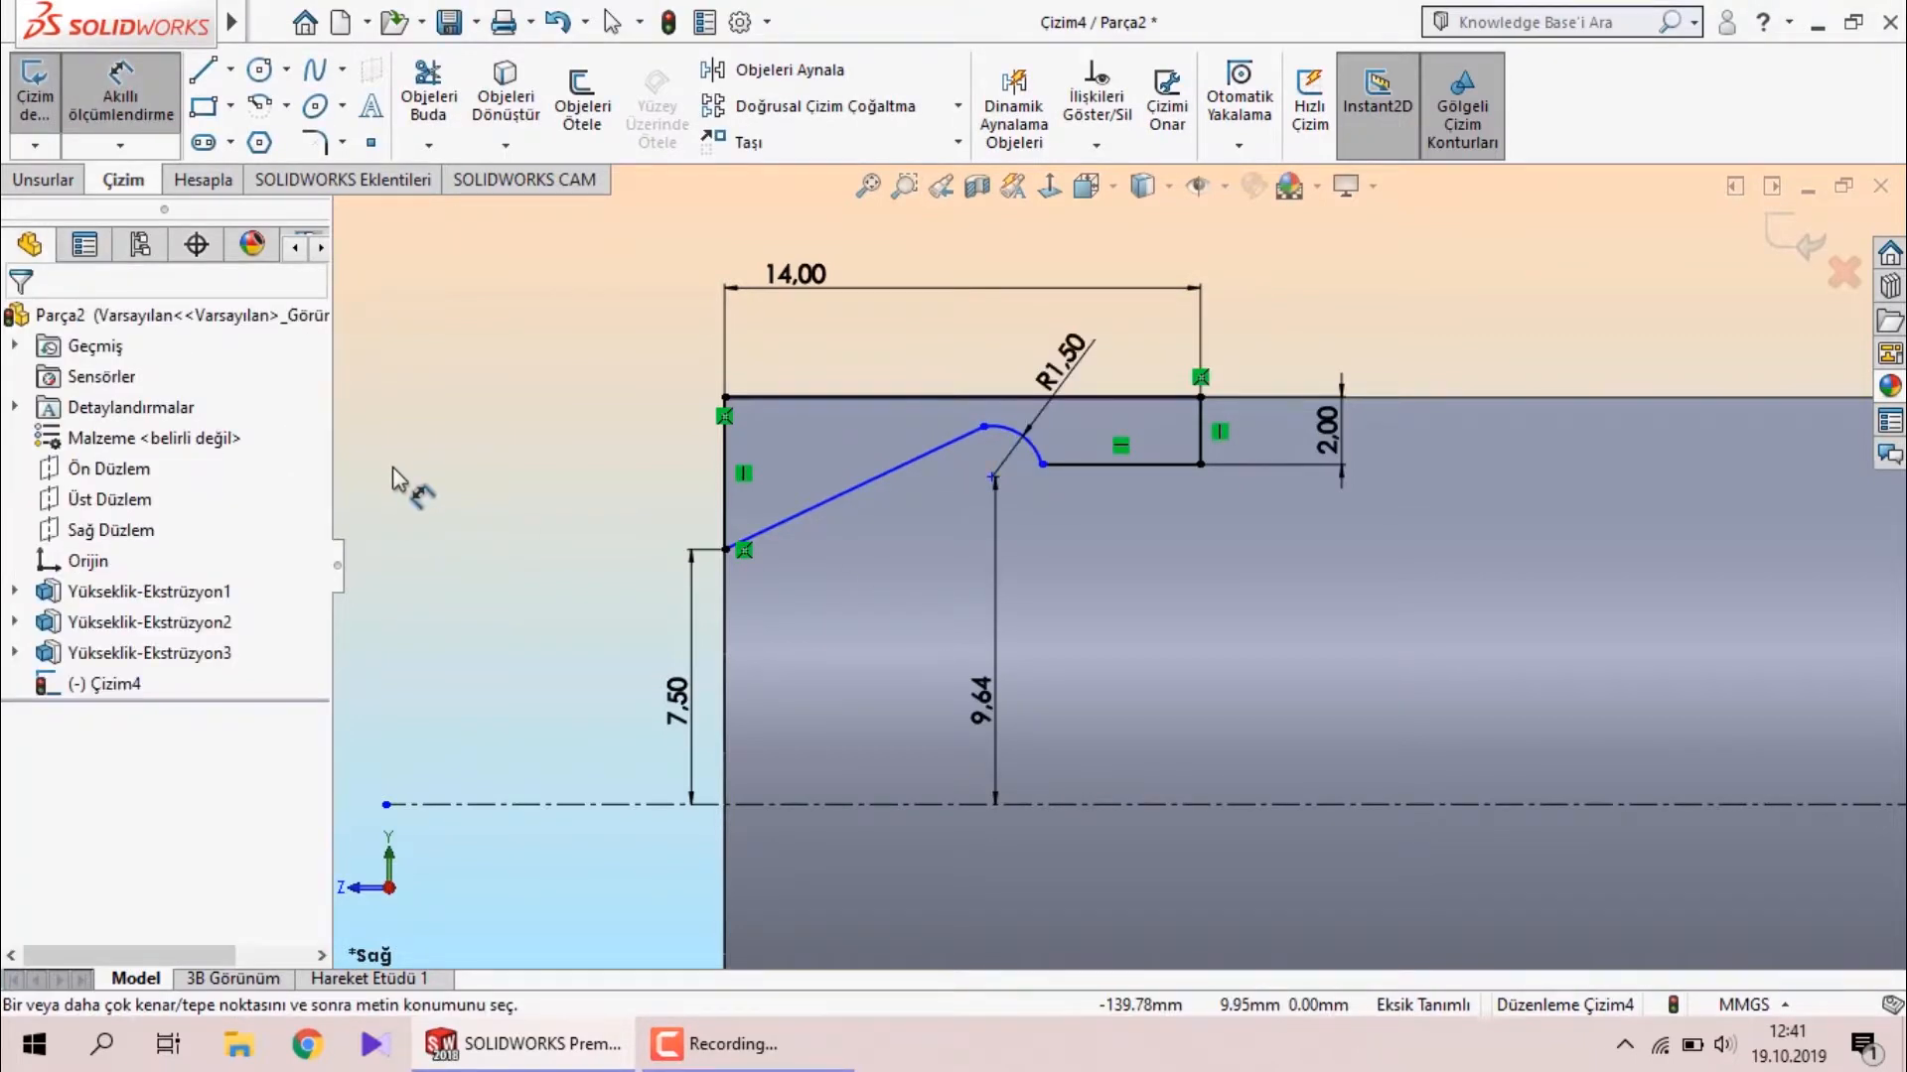
# Dimension the junction of the inclined line and arc as a diameter about the centreline and set it to 21.40 mm.
pyautogui.click(984, 430)
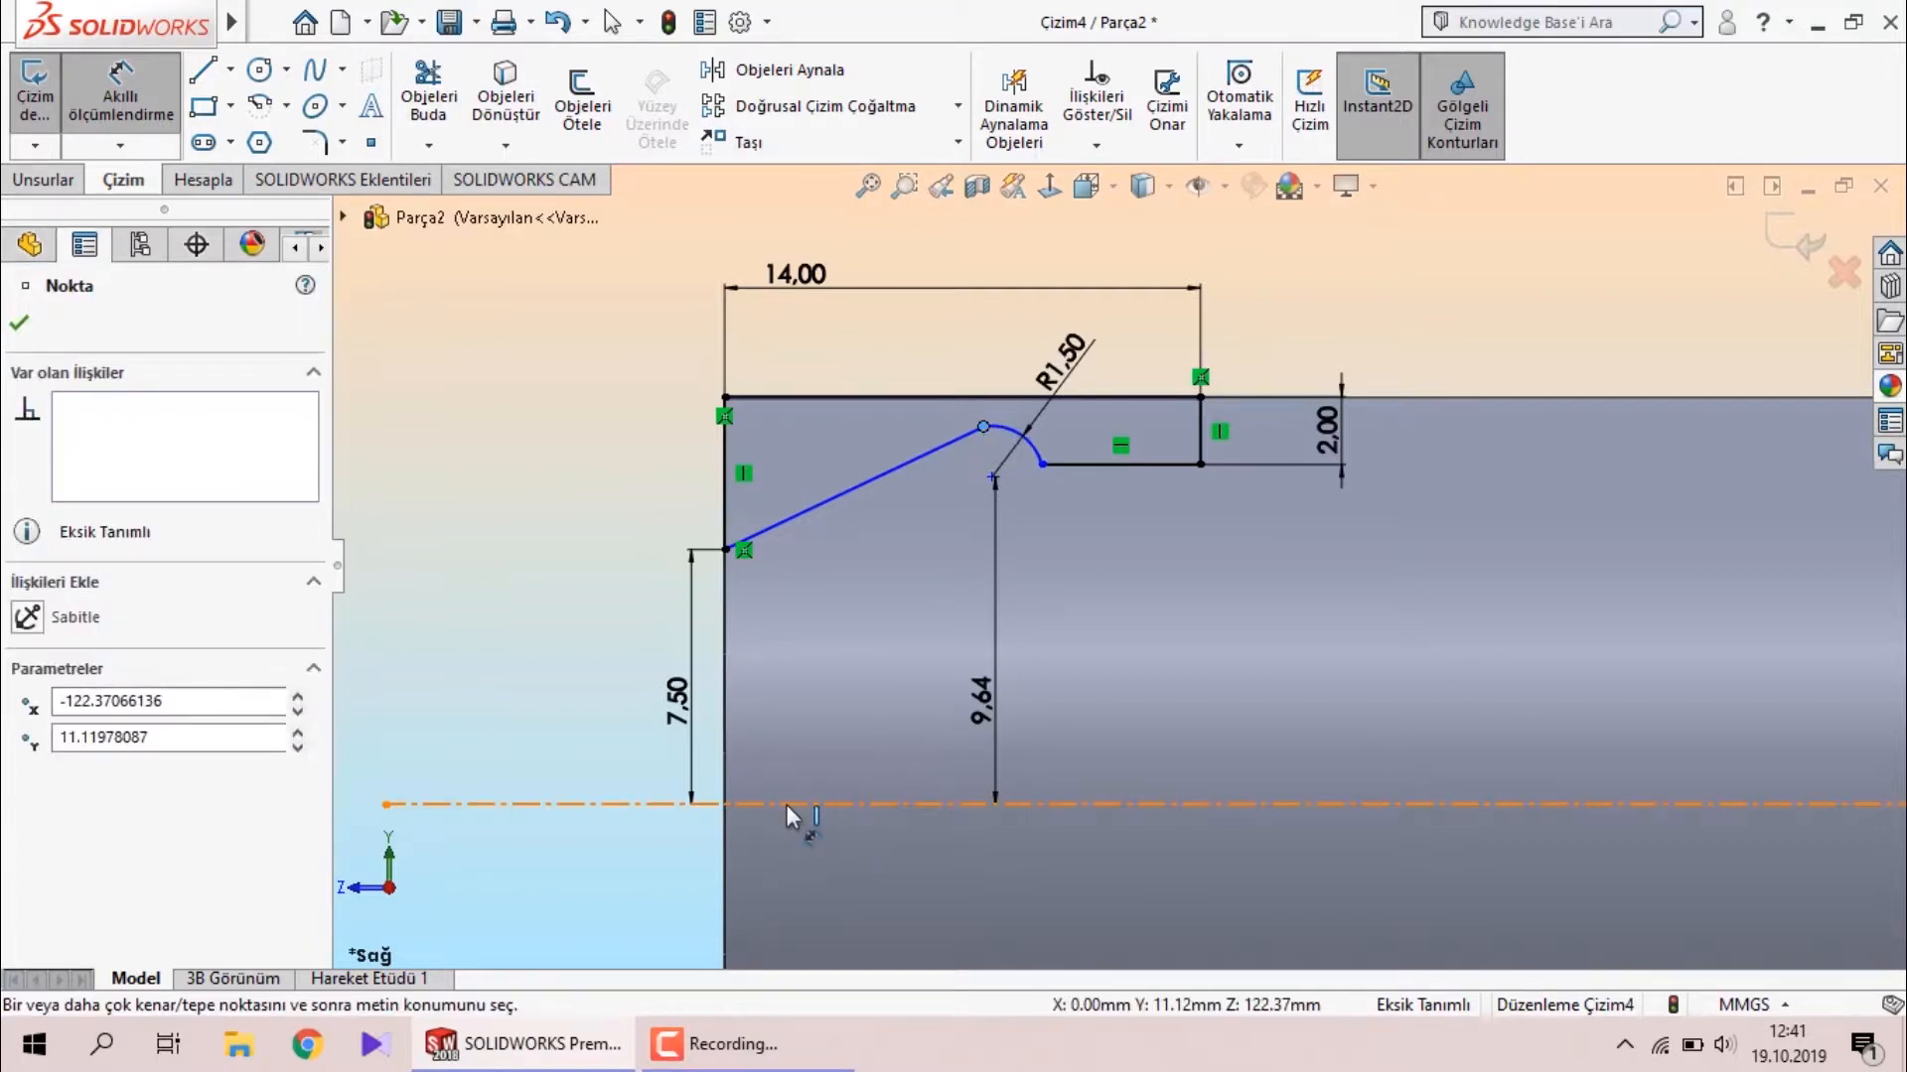
pyautogui.click(771, 806)
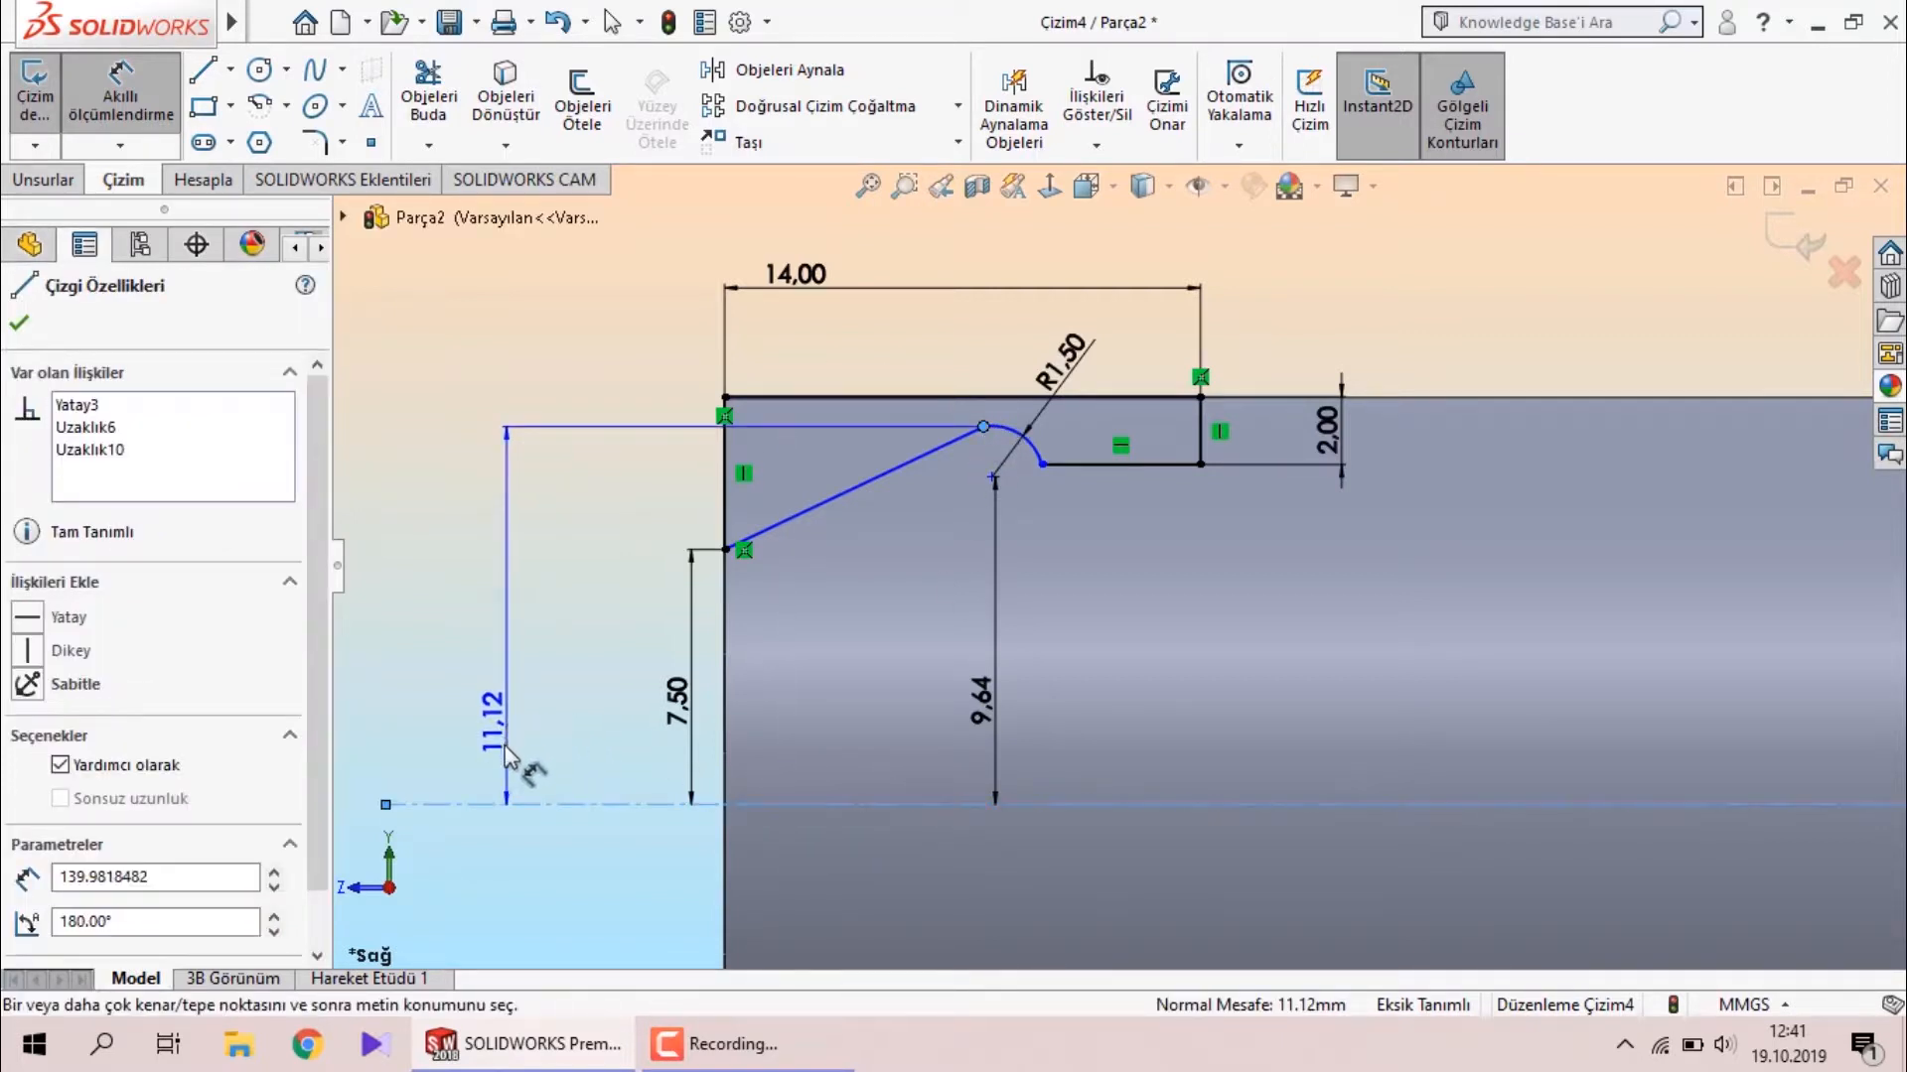
pyautogui.click(513, 898)
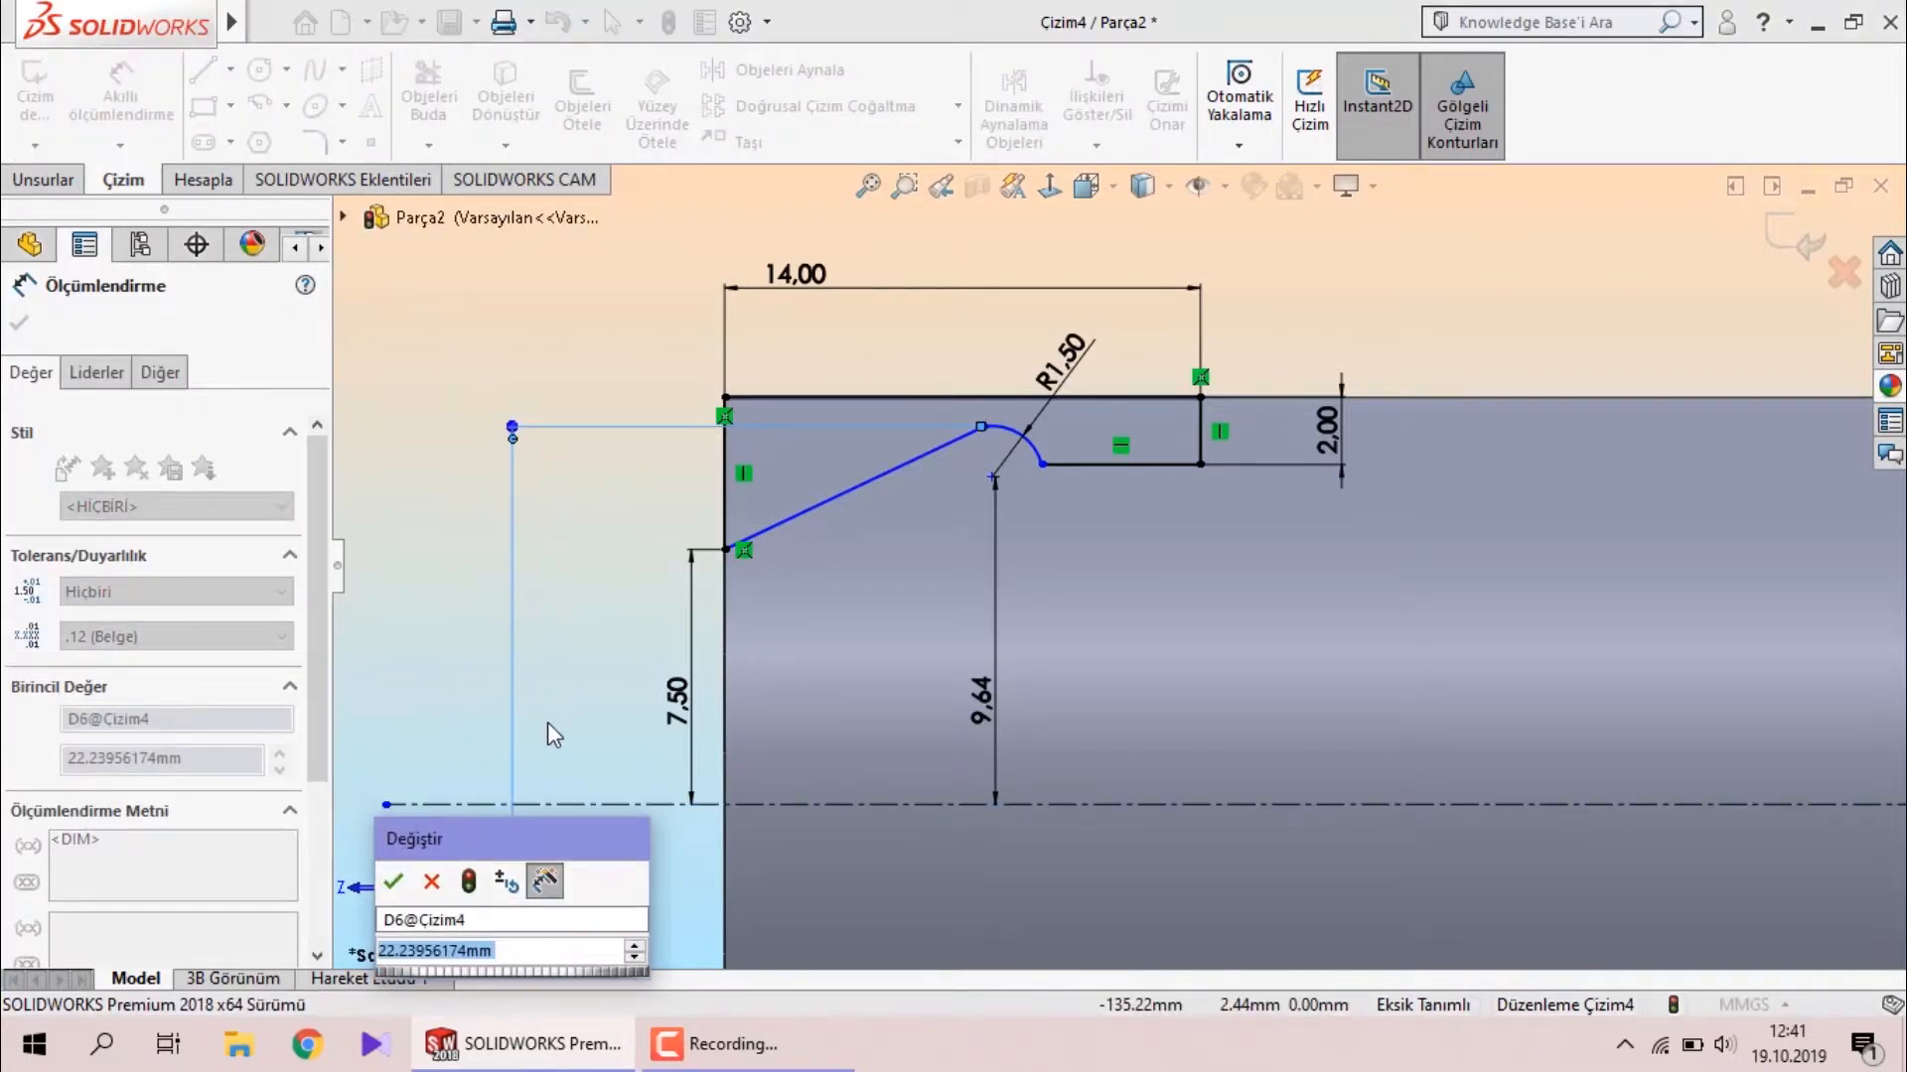
pyautogui.write('21.4')
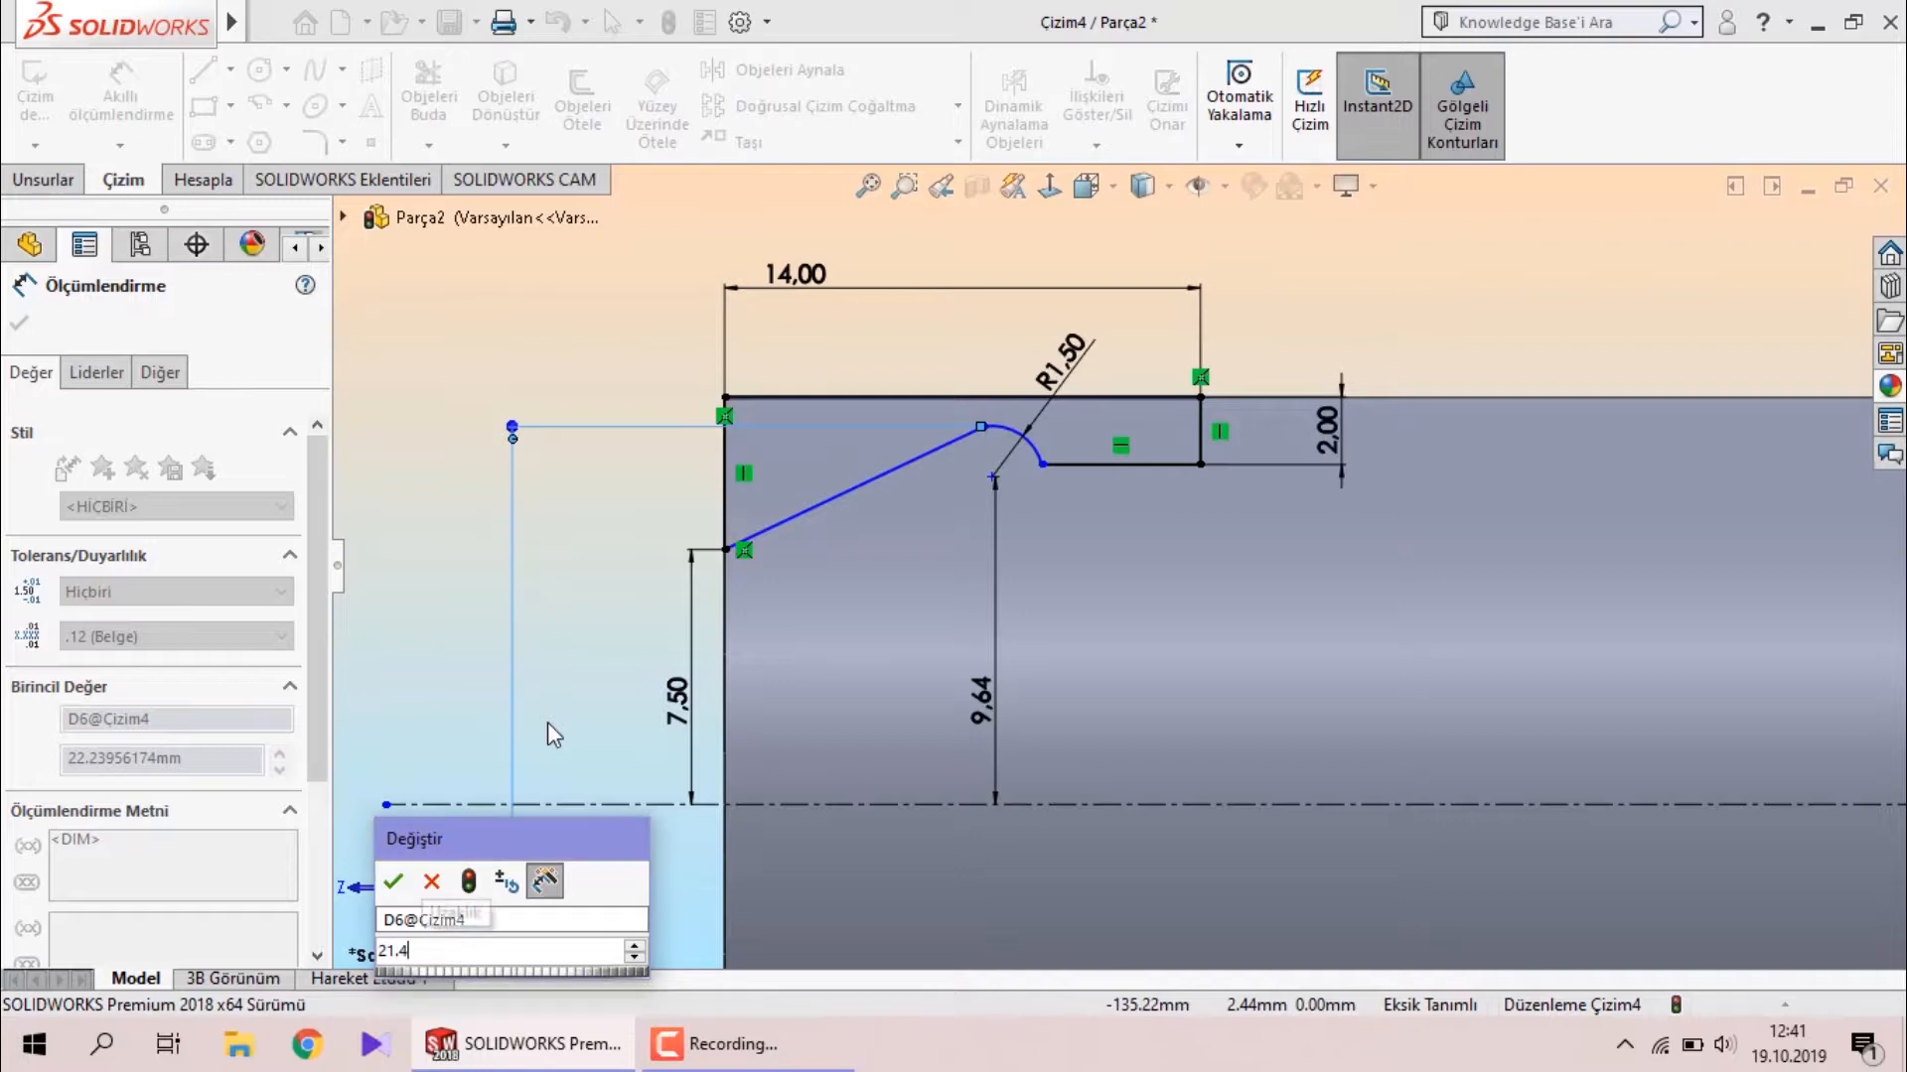
pyautogui.press('Return')
pyautogui.press('Escape')
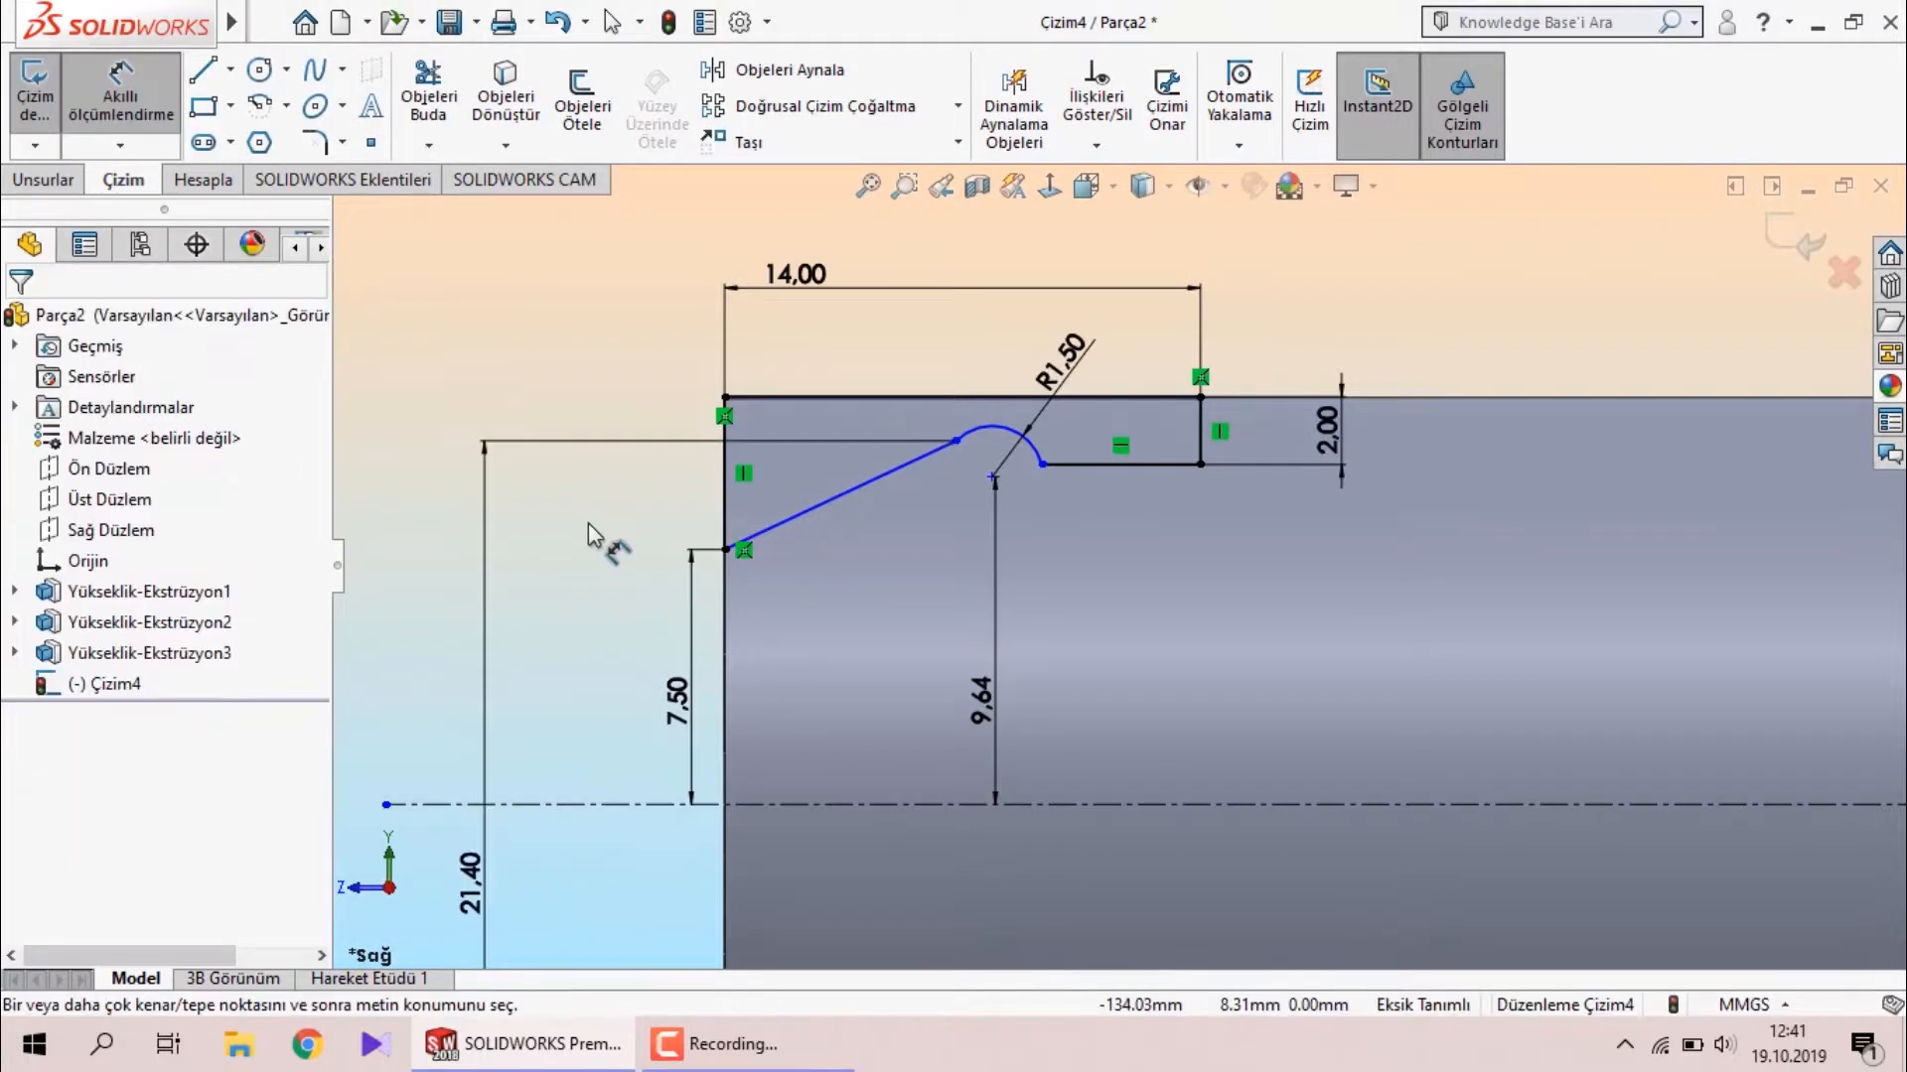
# Make the inclined line and the arc tangent, and move the arc's radius dimension text farther from the profile.
pyautogui.click(977, 420)
pyautogui.click(866, 485)
pyautogui.keyDown('ctrl'); pyautogui.click(971, 427); pyautogui.keyUp('ctrl')
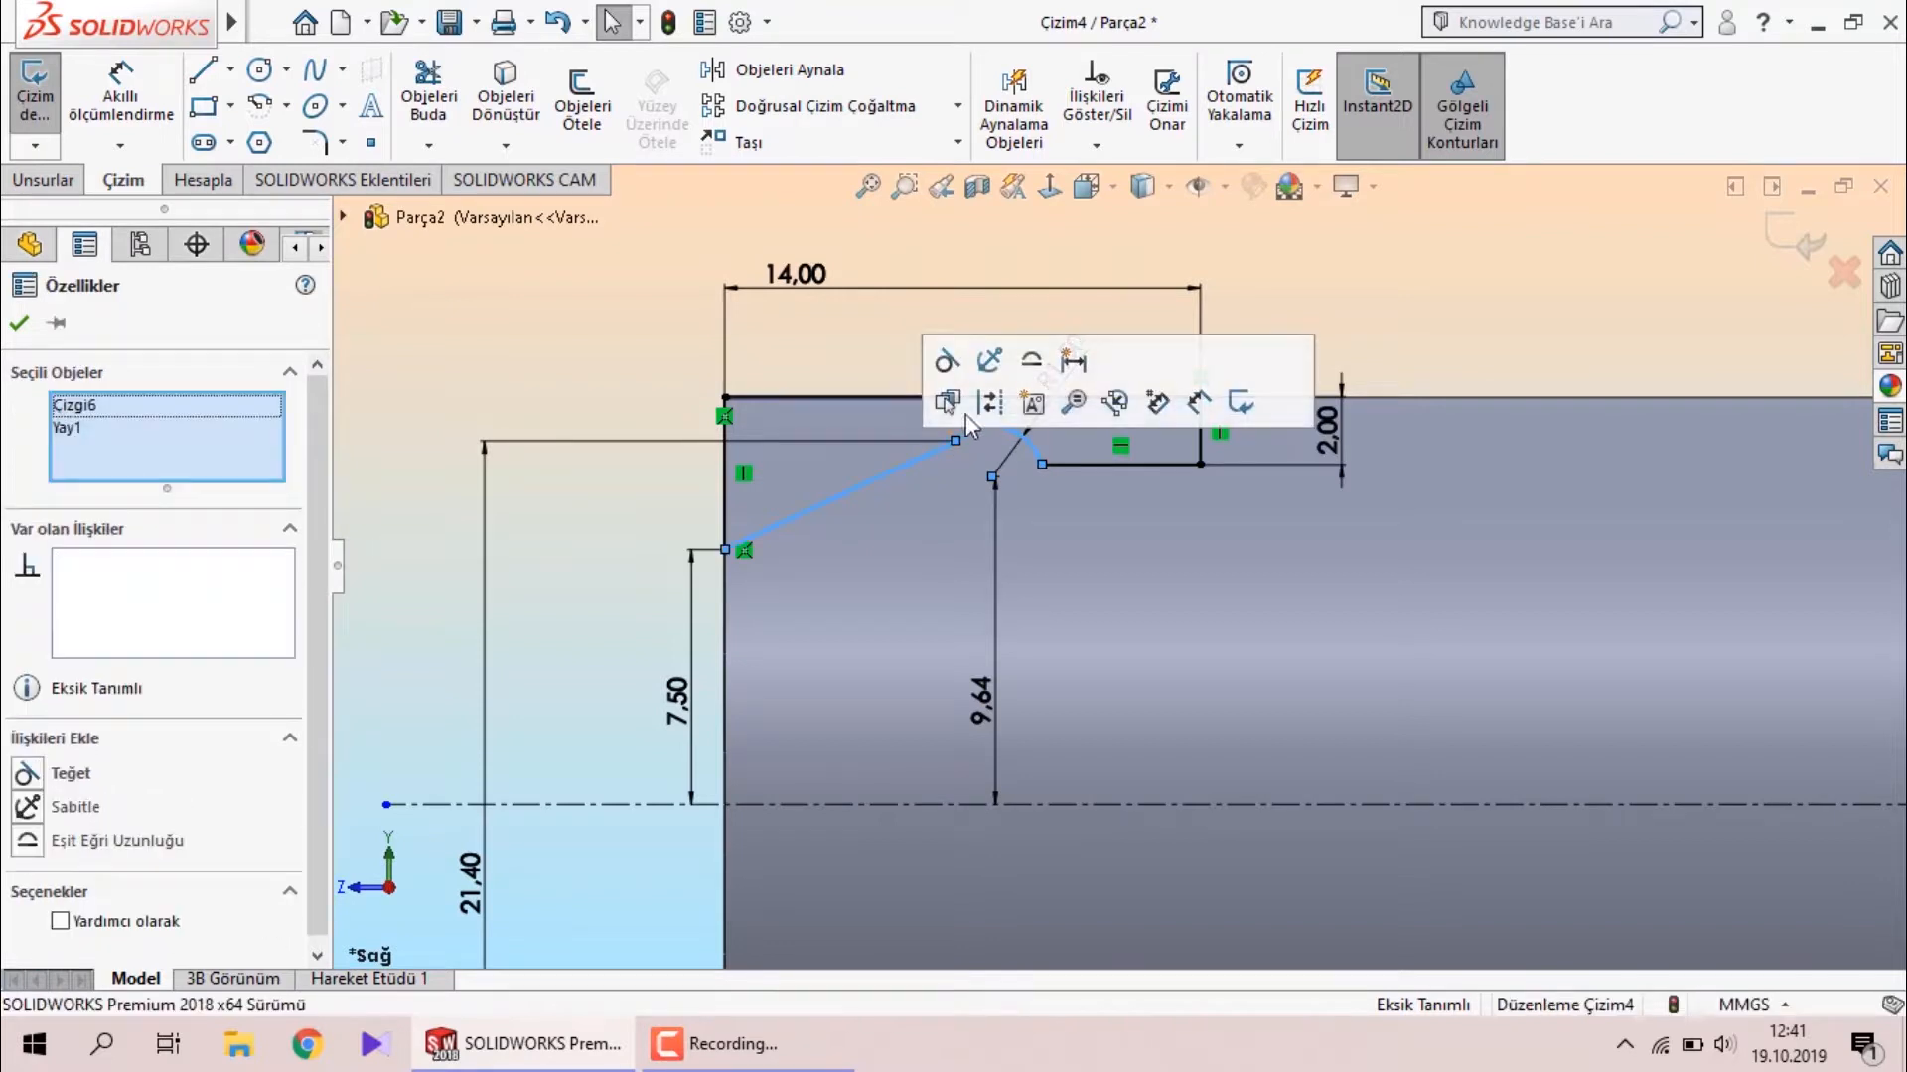
pyautogui.click(985, 362)
pyautogui.click(518, 377)
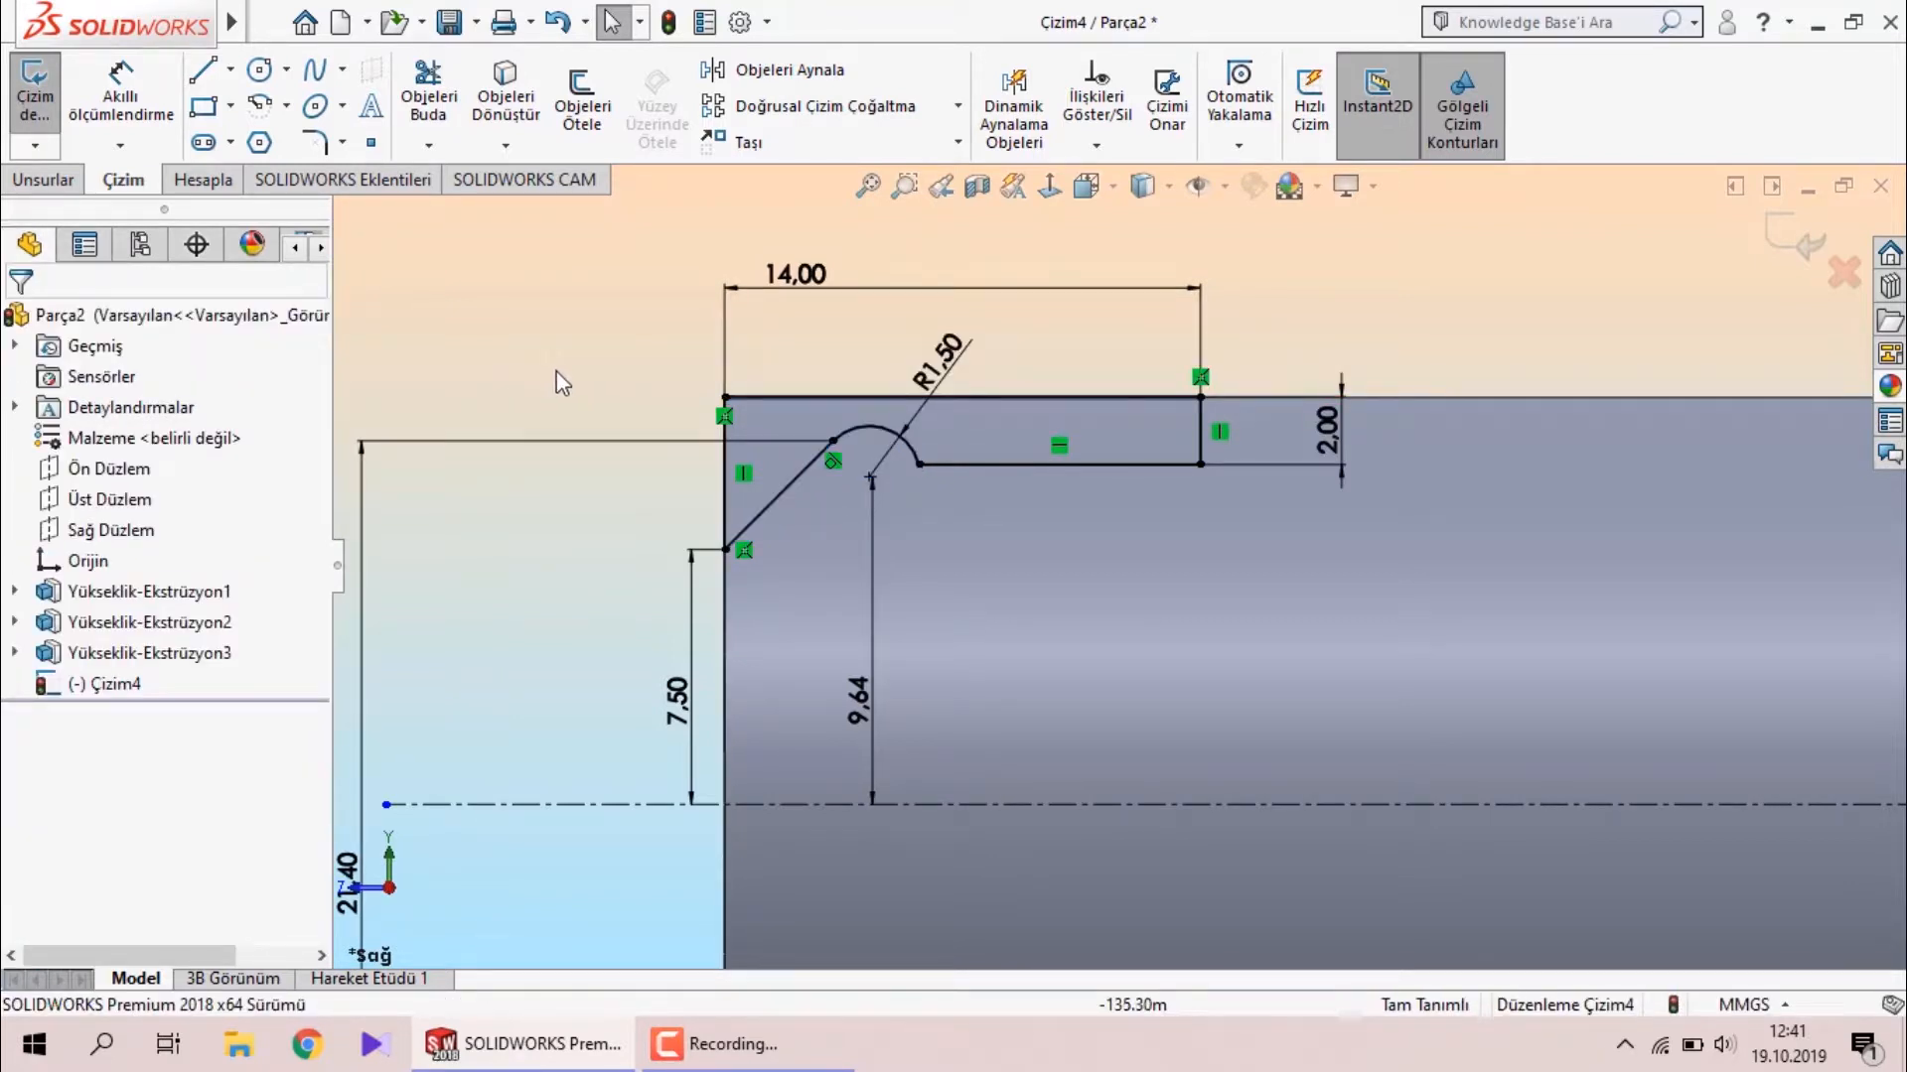
pyautogui.click(971, 350)
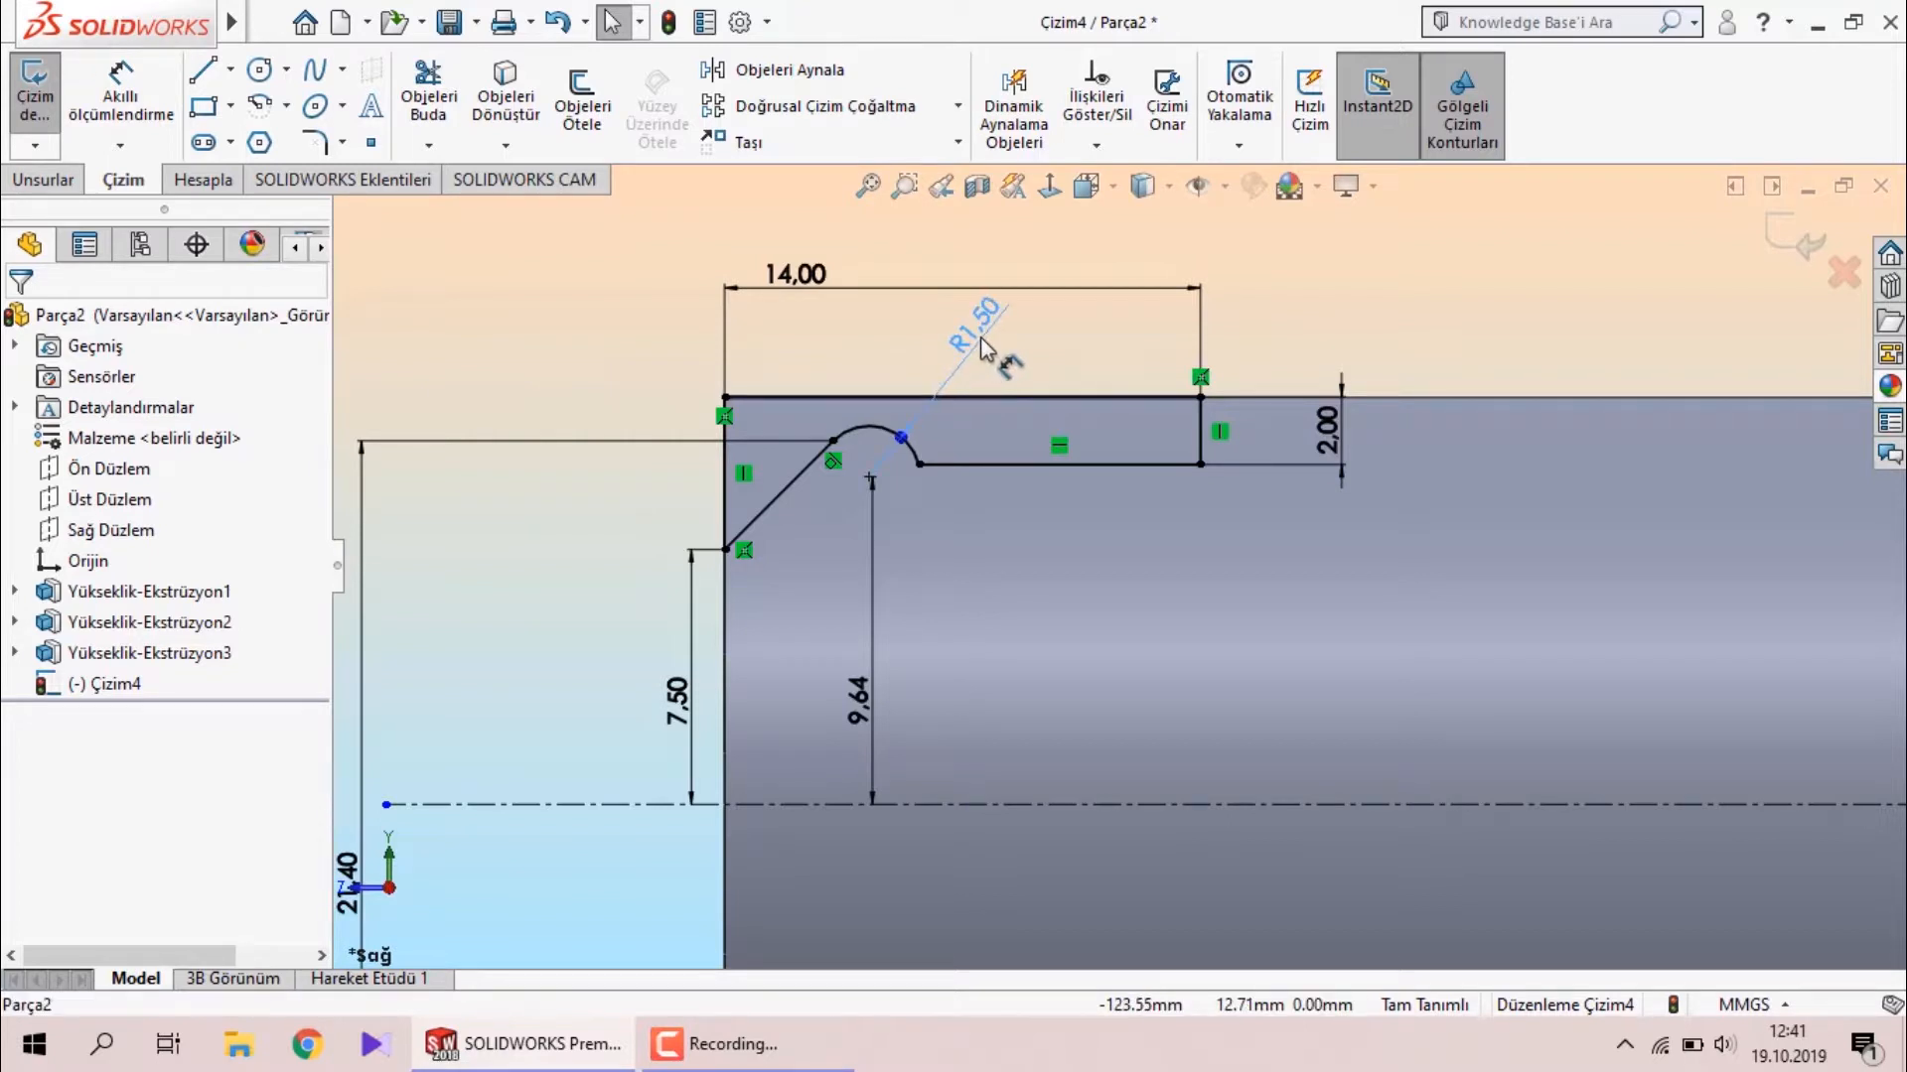
pyautogui.click(656, 359)
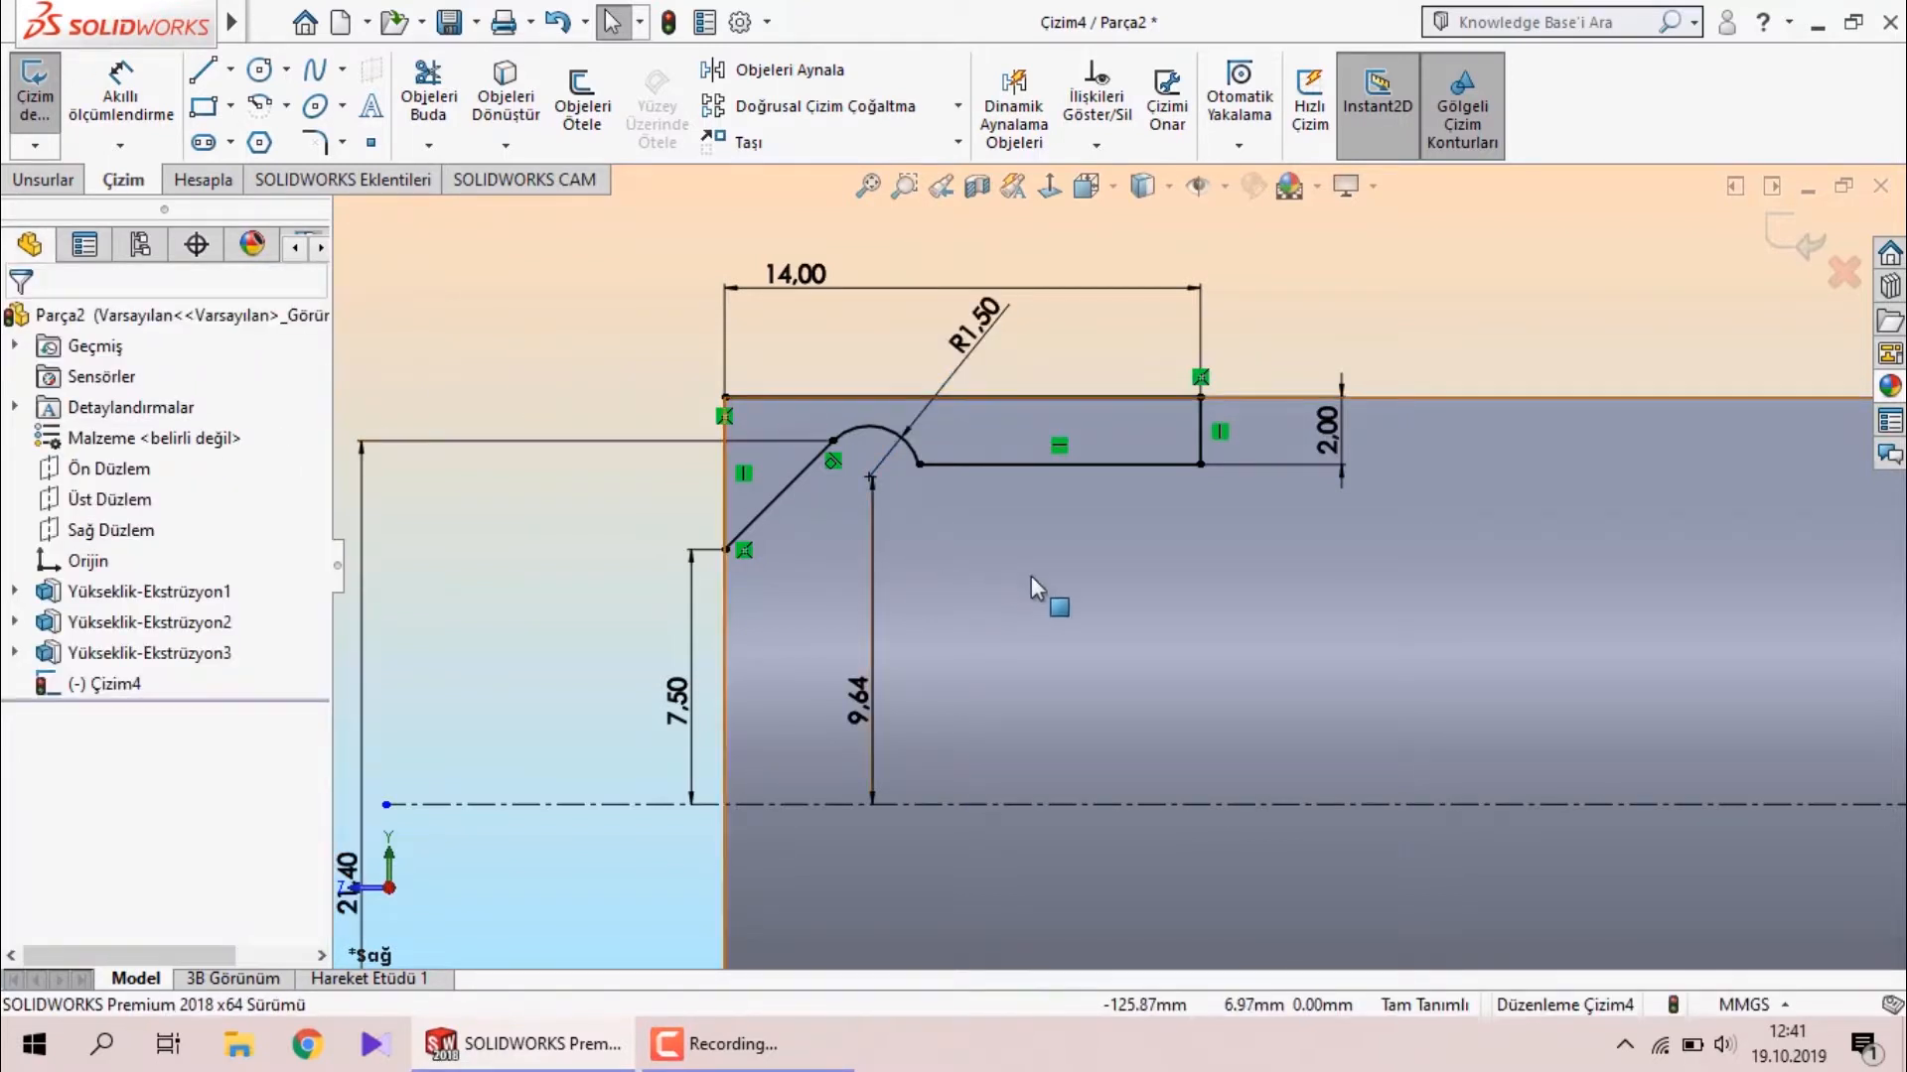
# Cut the shank's free end by revolving the profile 360 degrees about the centreline.
pyautogui.scroll(3, 1031, 574)
pyautogui.scroll(-1, 1007, 578)
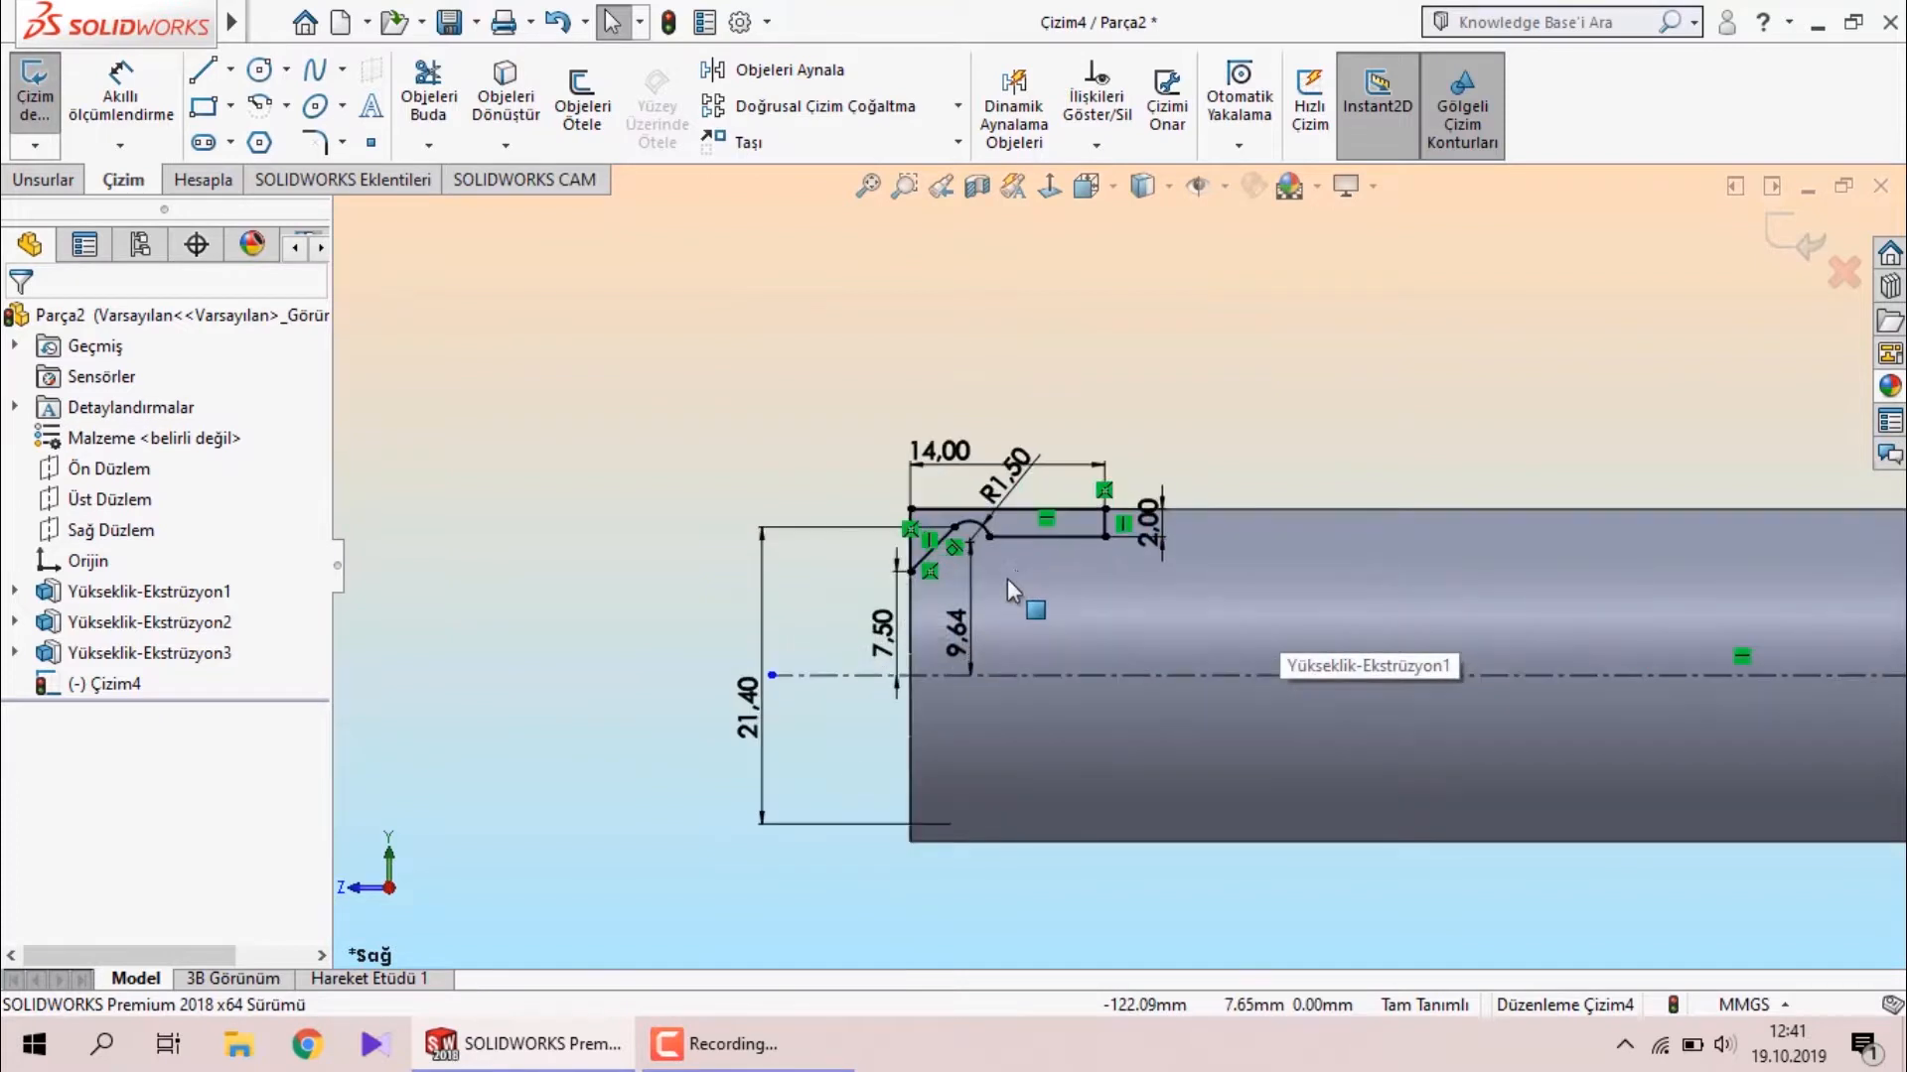
pyautogui.scroll(-3, 987, 695)
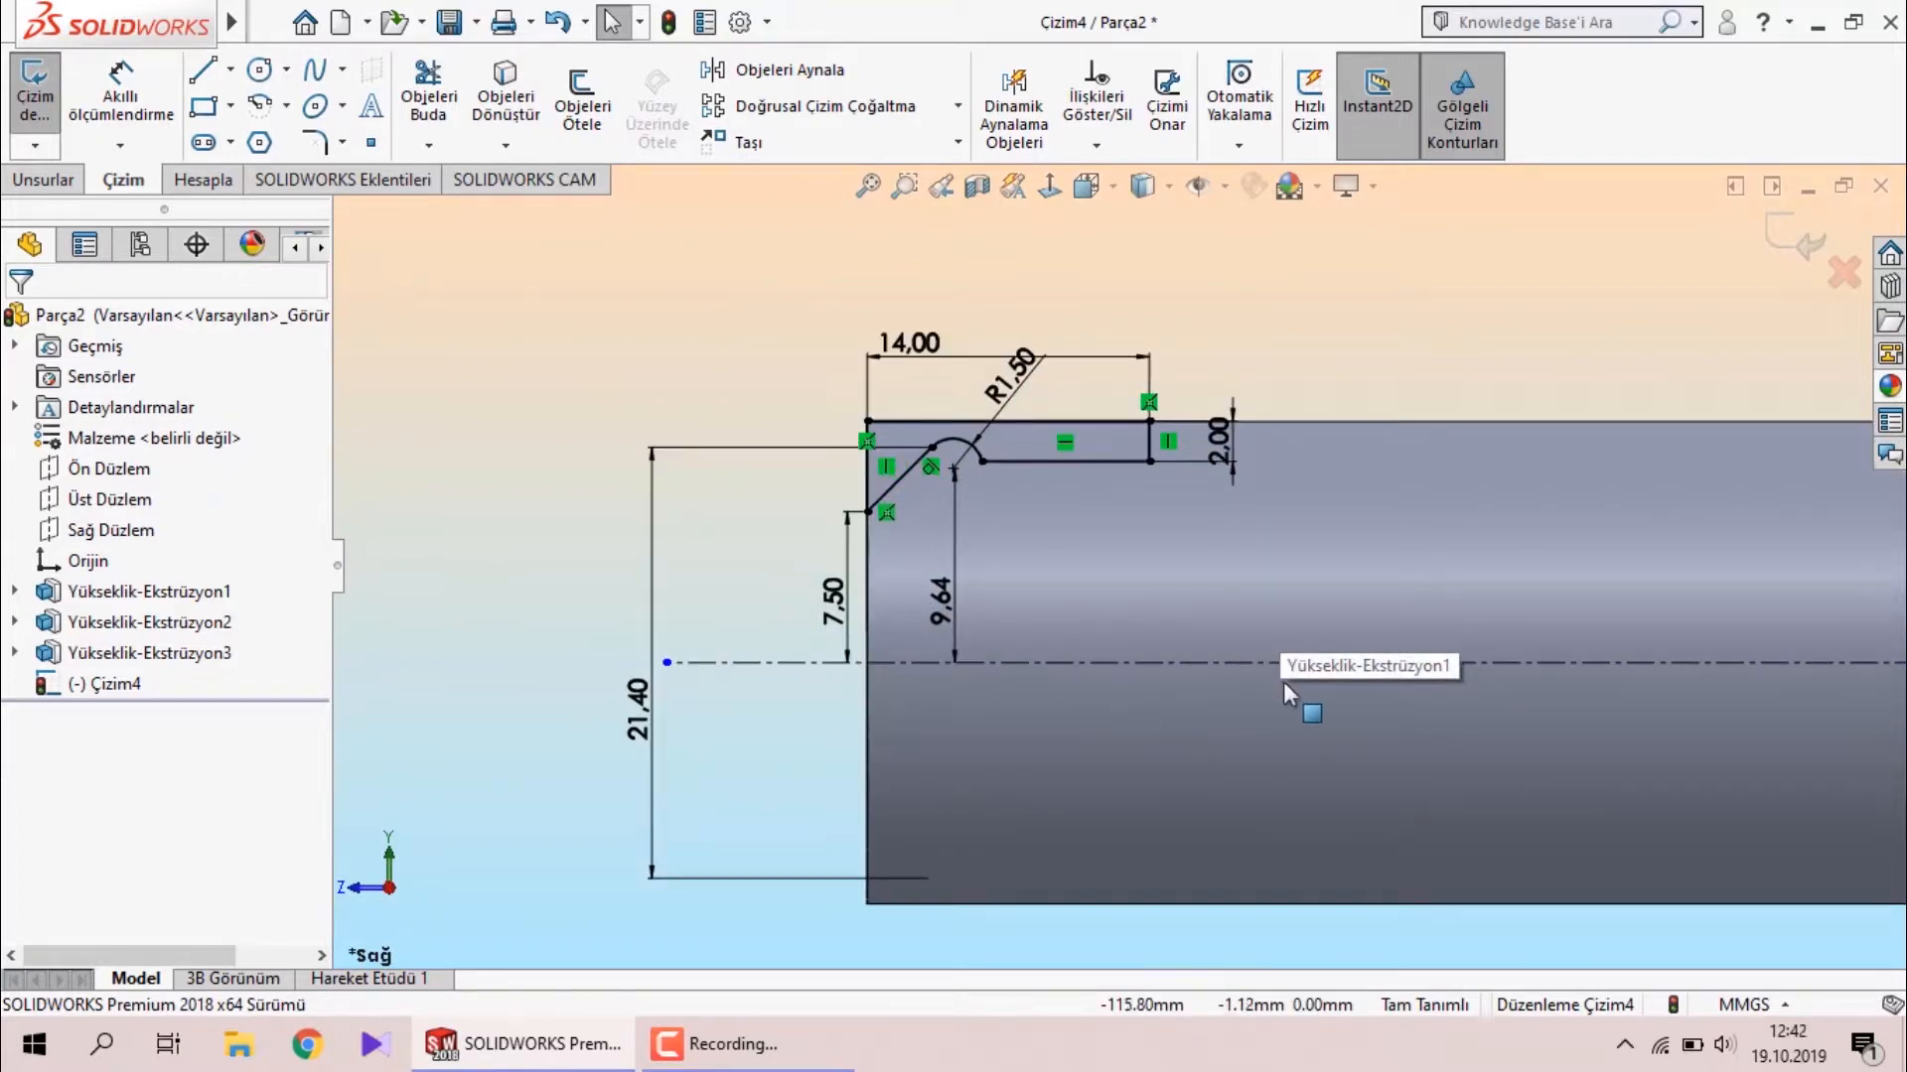
pyautogui.scroll(-2, 1283, 681)
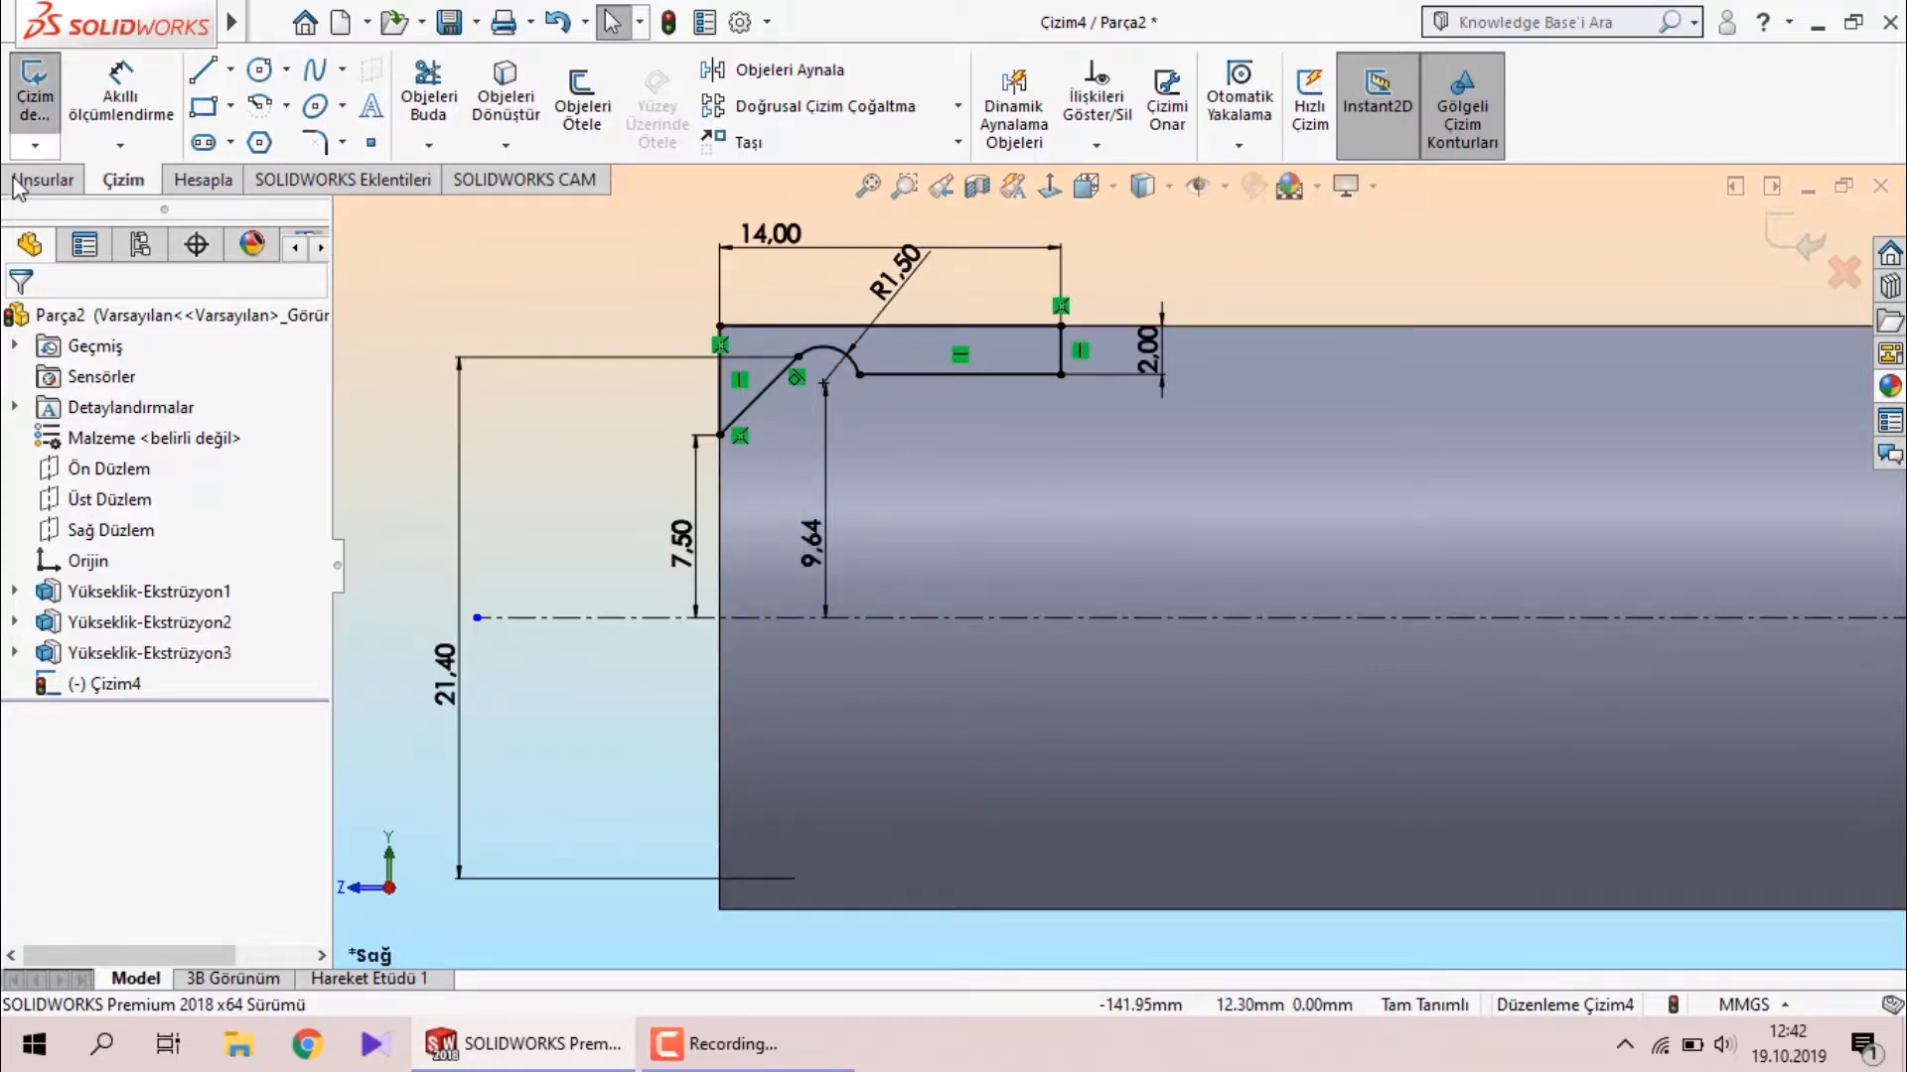
pyautogui.click(42, 180)
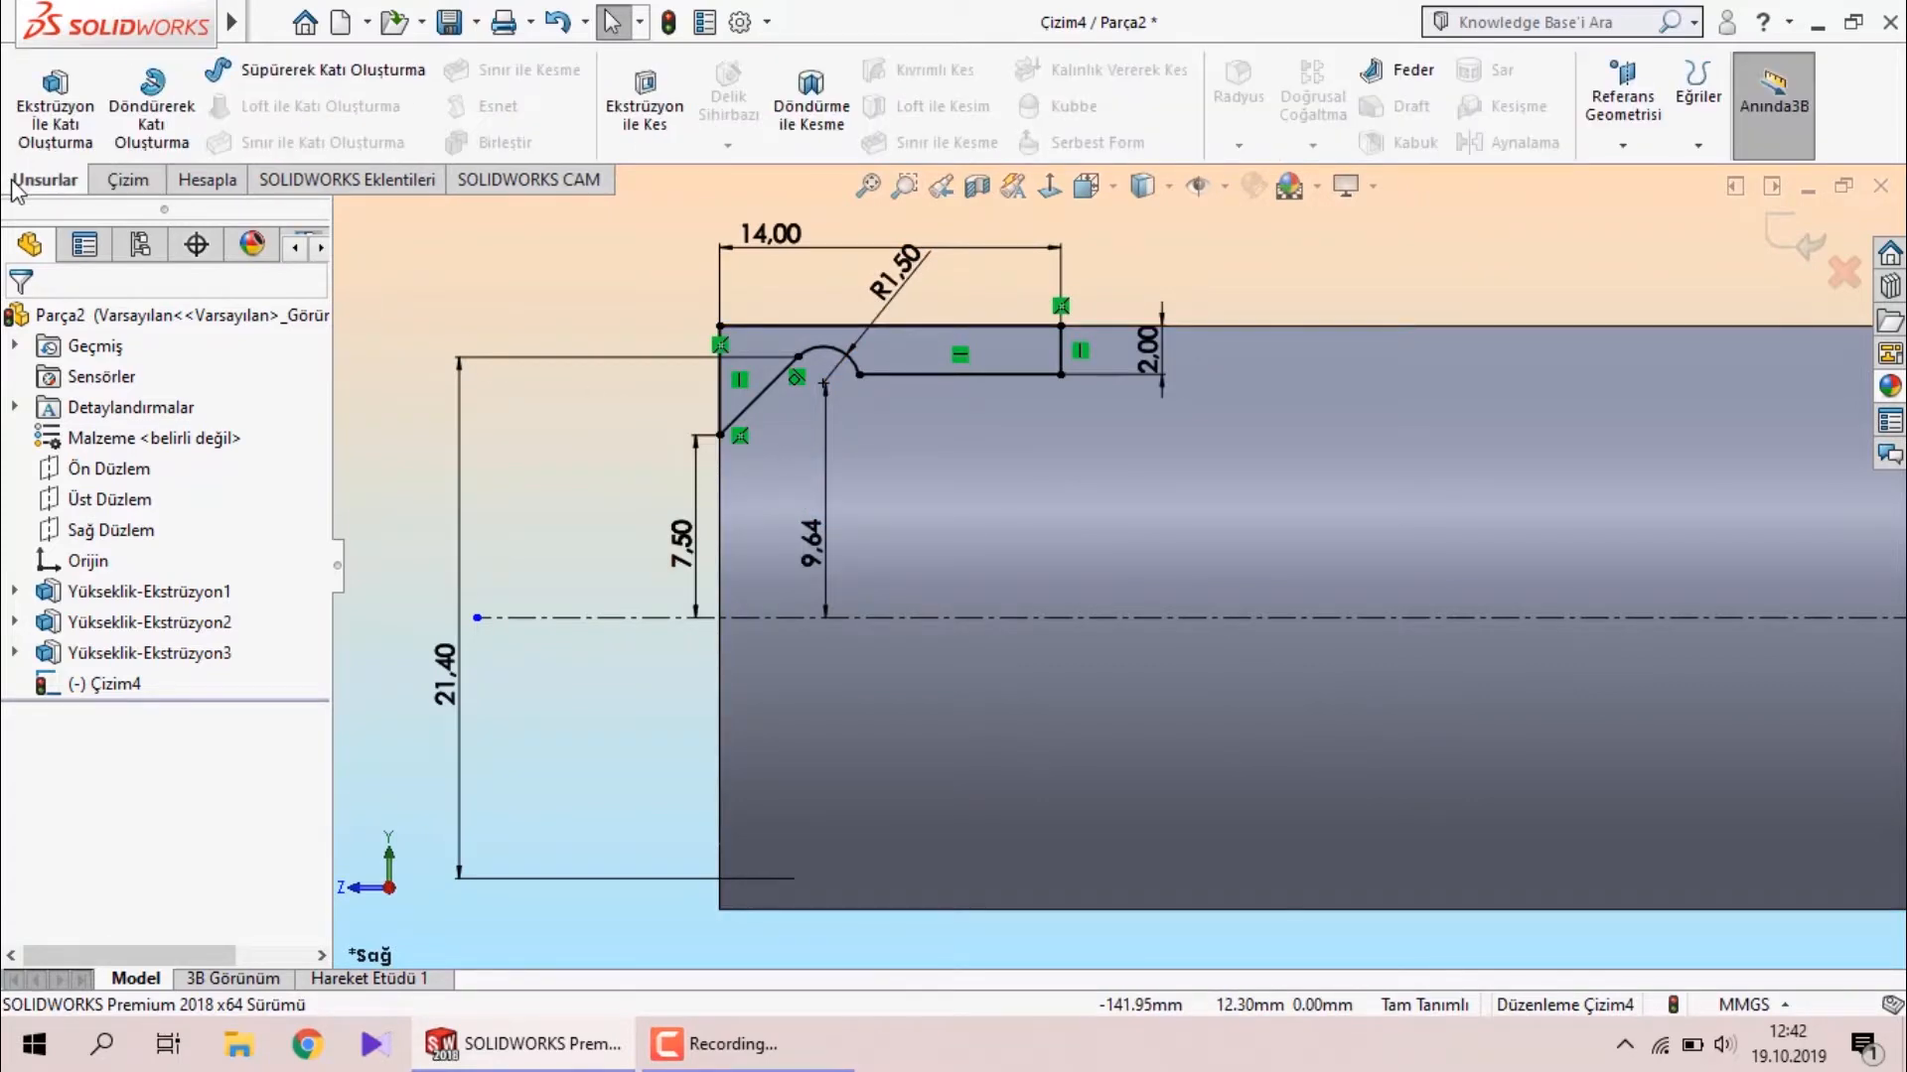
pyautogui.click(811, 109)
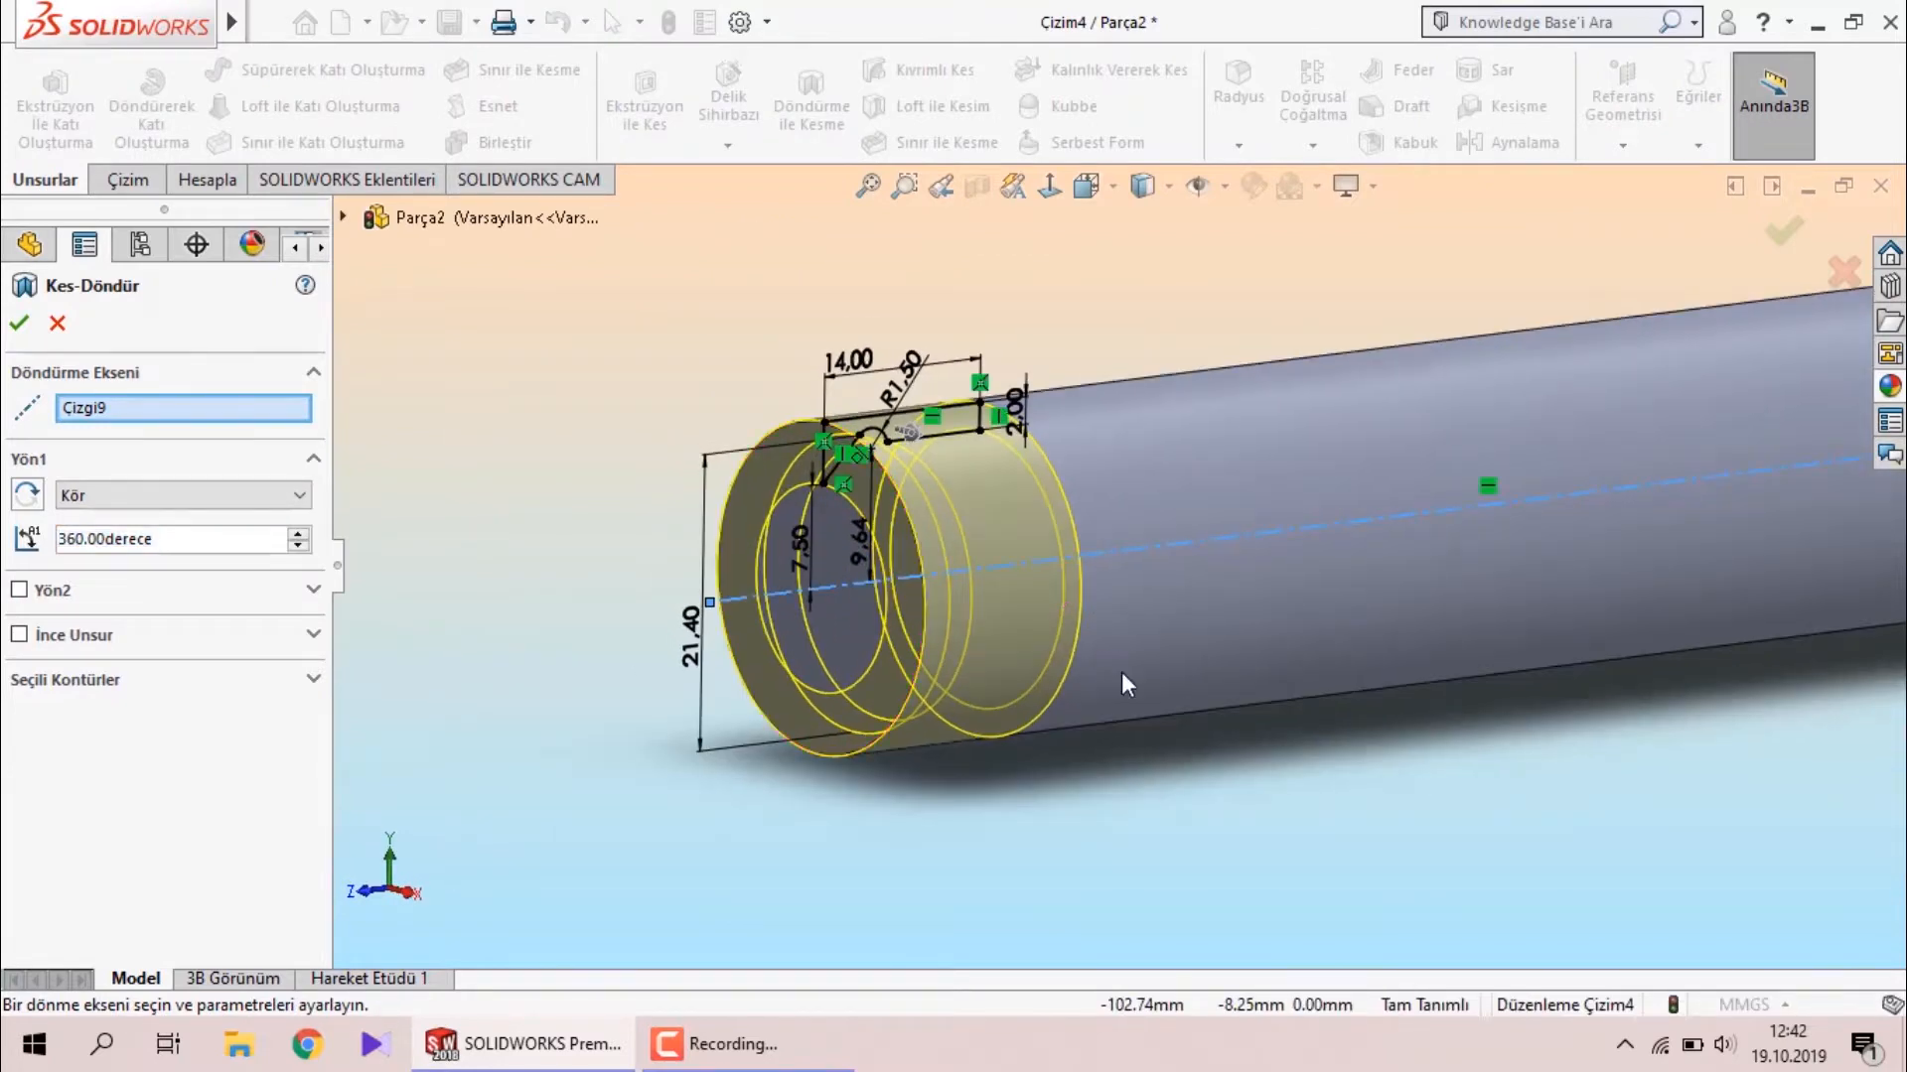
pyautogui.scroll(-2, 977, 568)
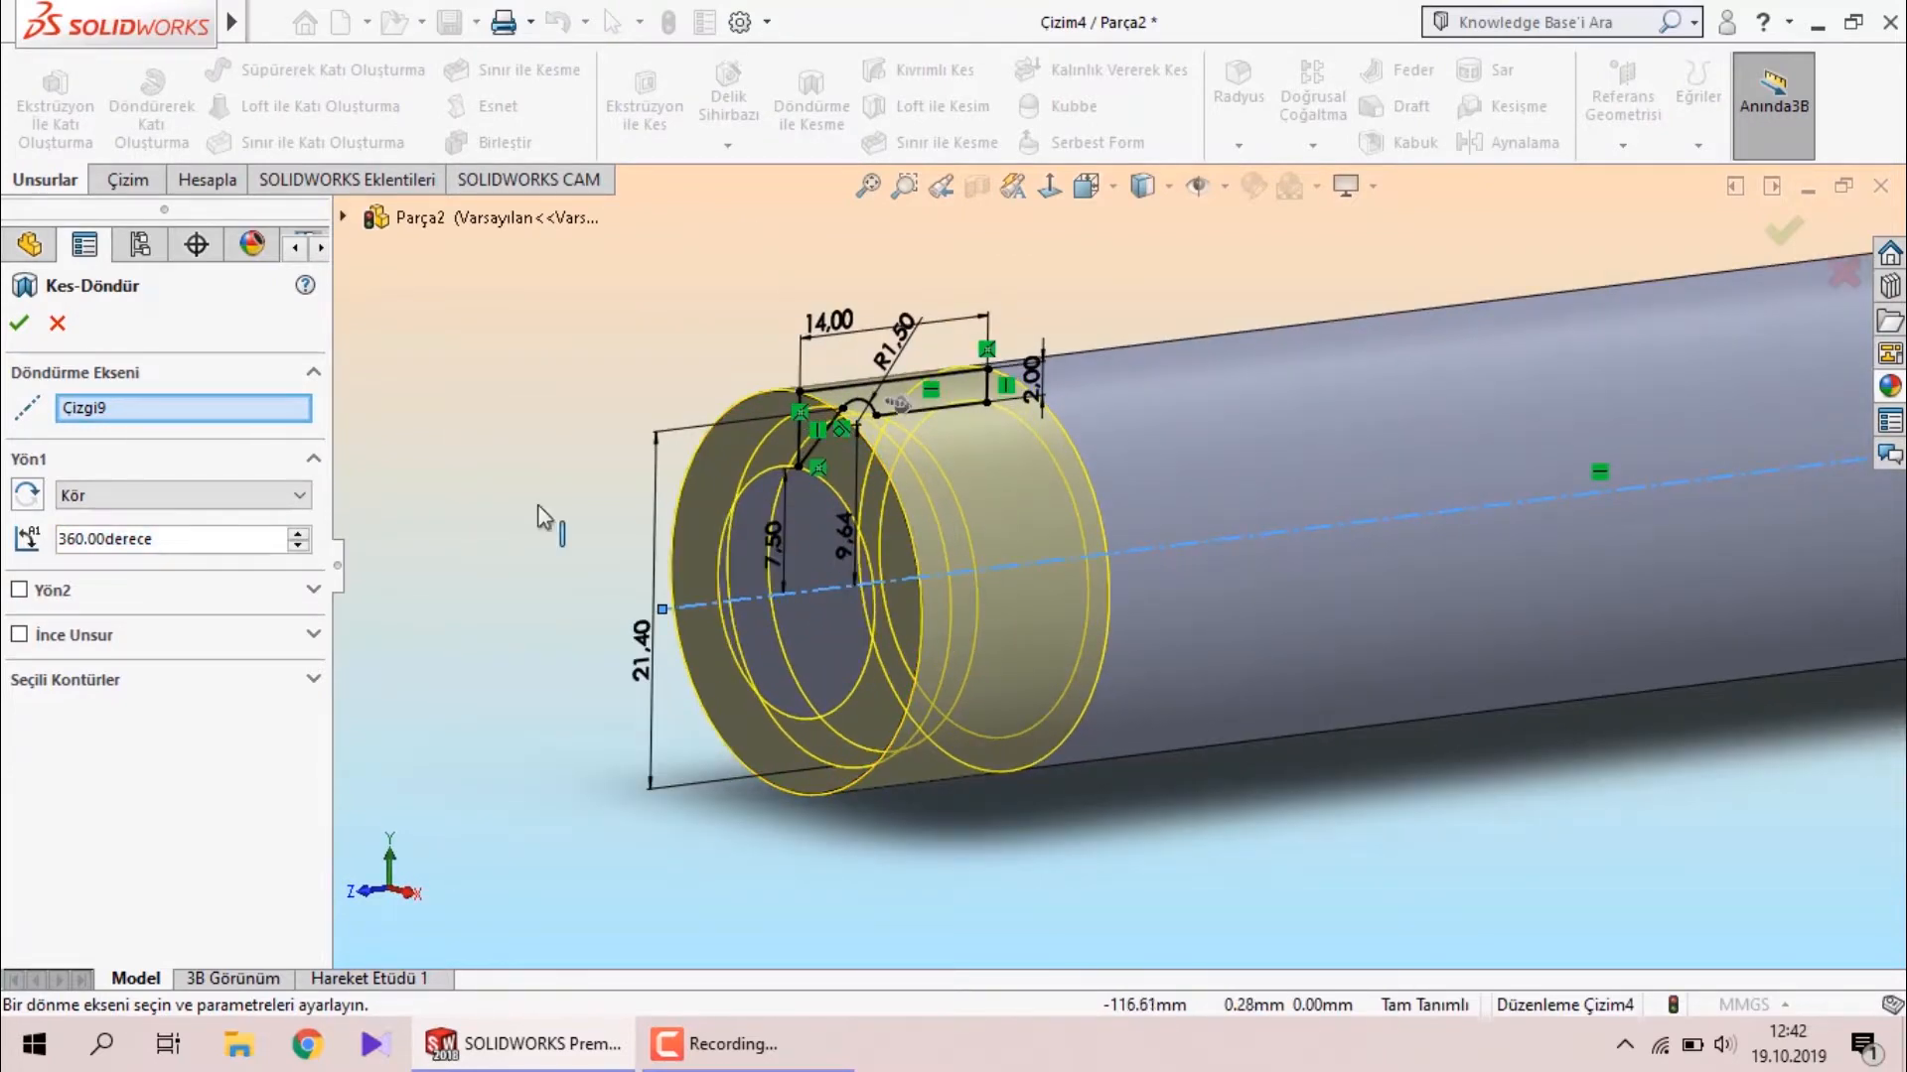
pyautogui.click(18, 334)
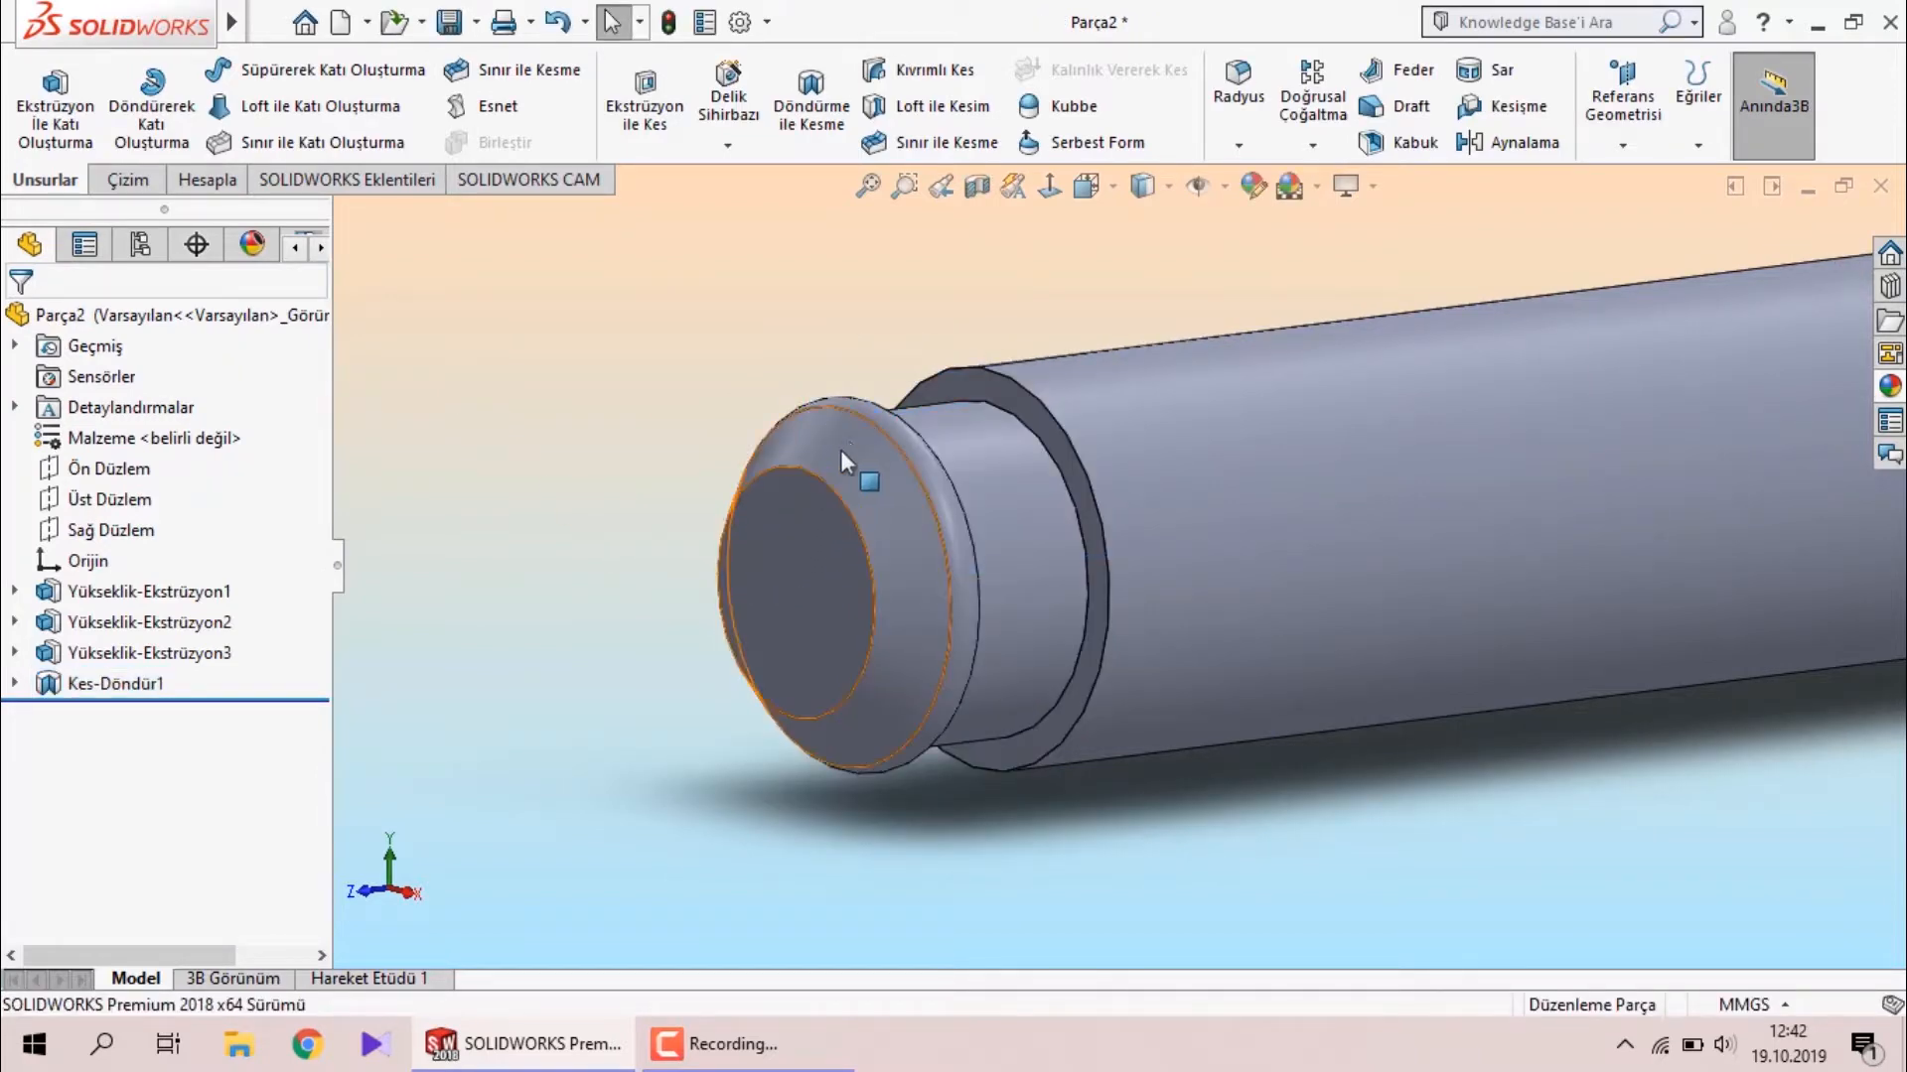
# Start a Thread on the shank with its edge at the collar as thread edge and its edge at the neck as start location.
pyautogui.scroll(5, 1124, 566)
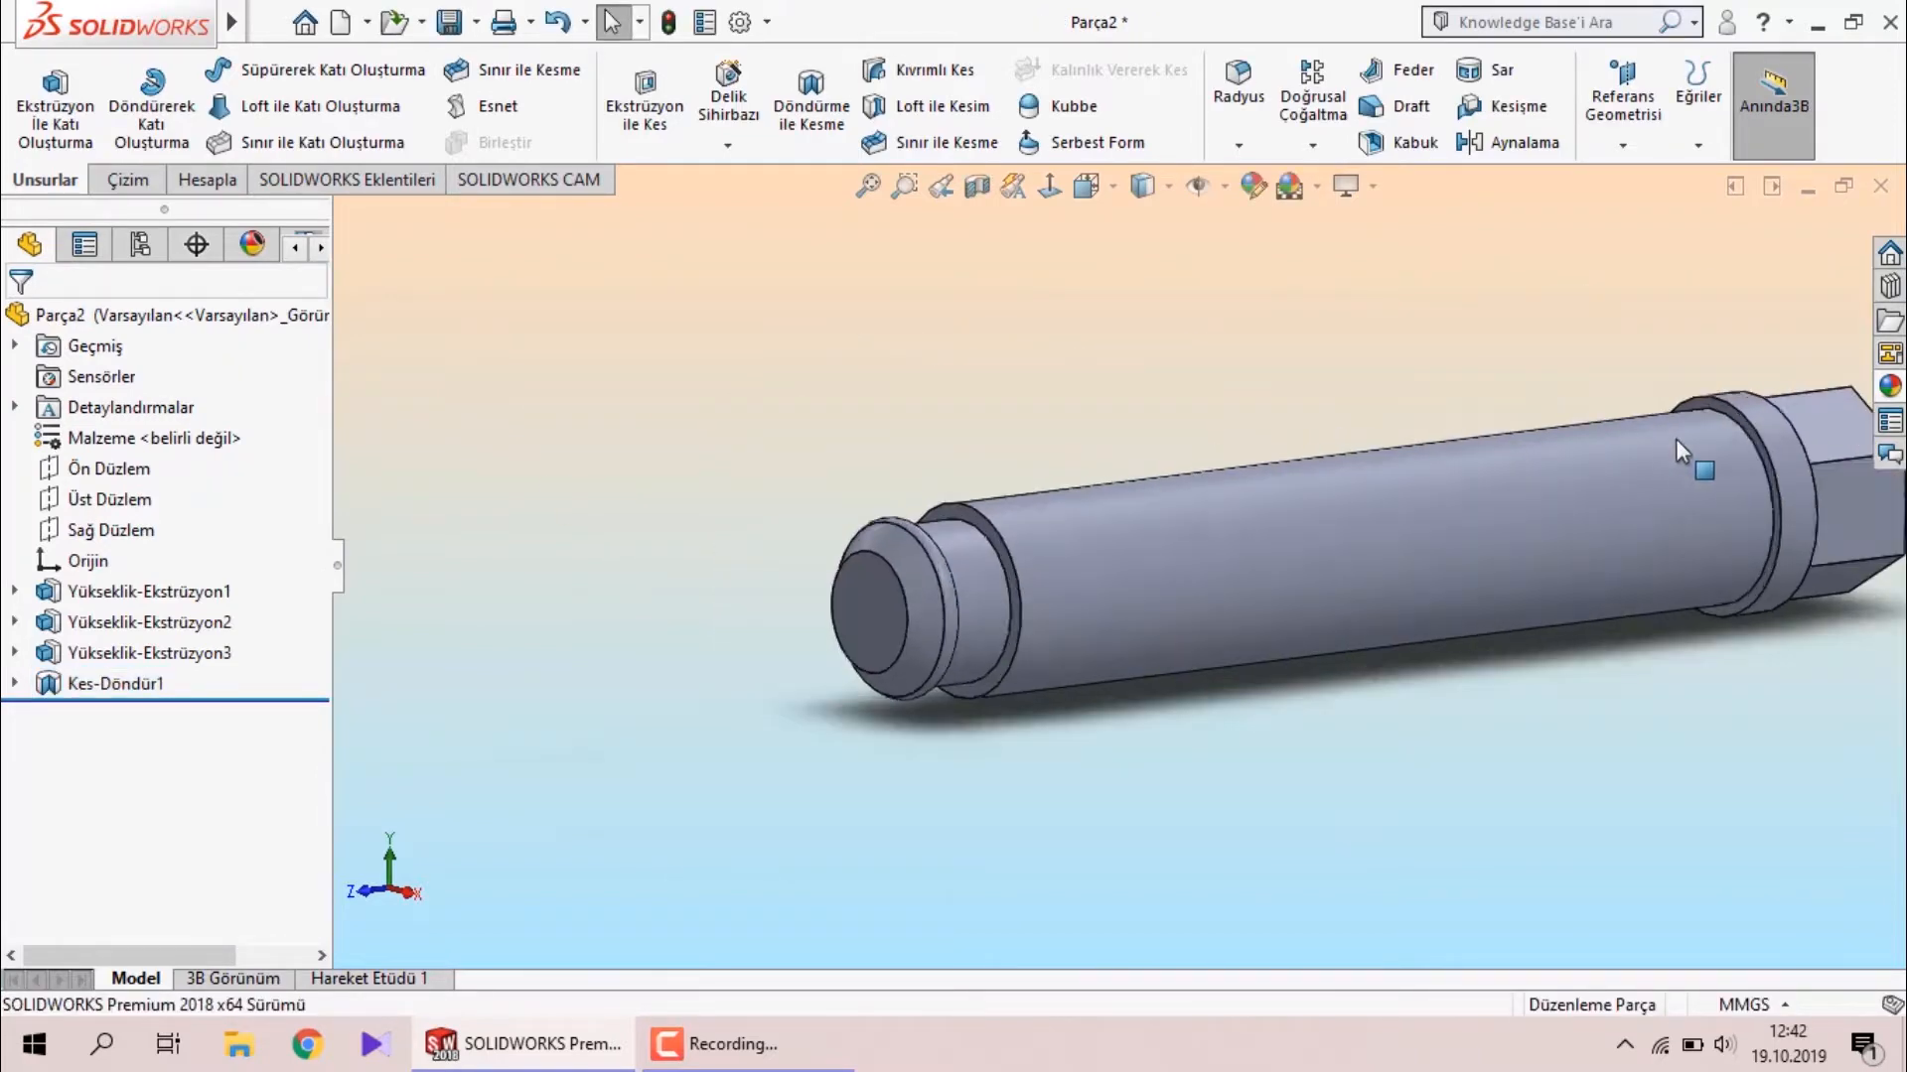
pyautogui.scroll(-3, 1676, 439)
pyautogui.scroll(1, 749, 795)
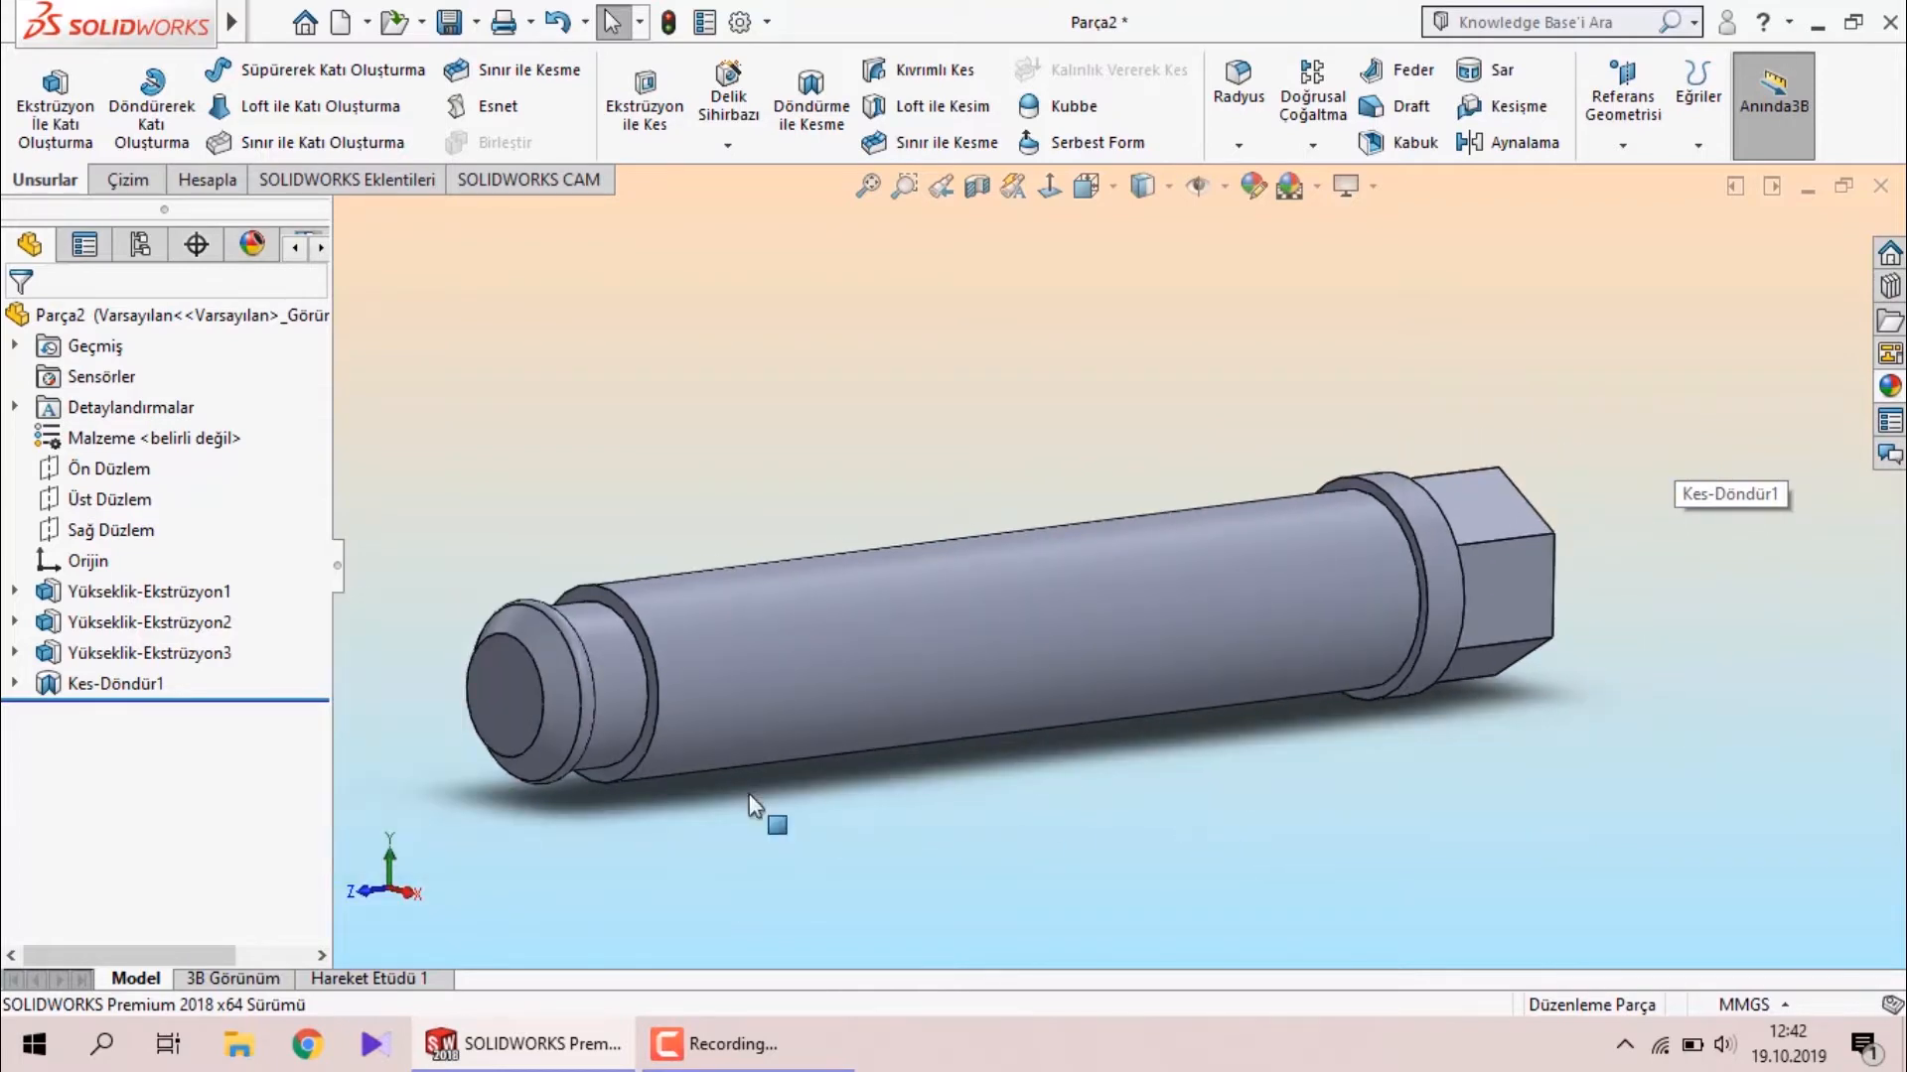
pyautogui.scroll(-1, 749, 793)
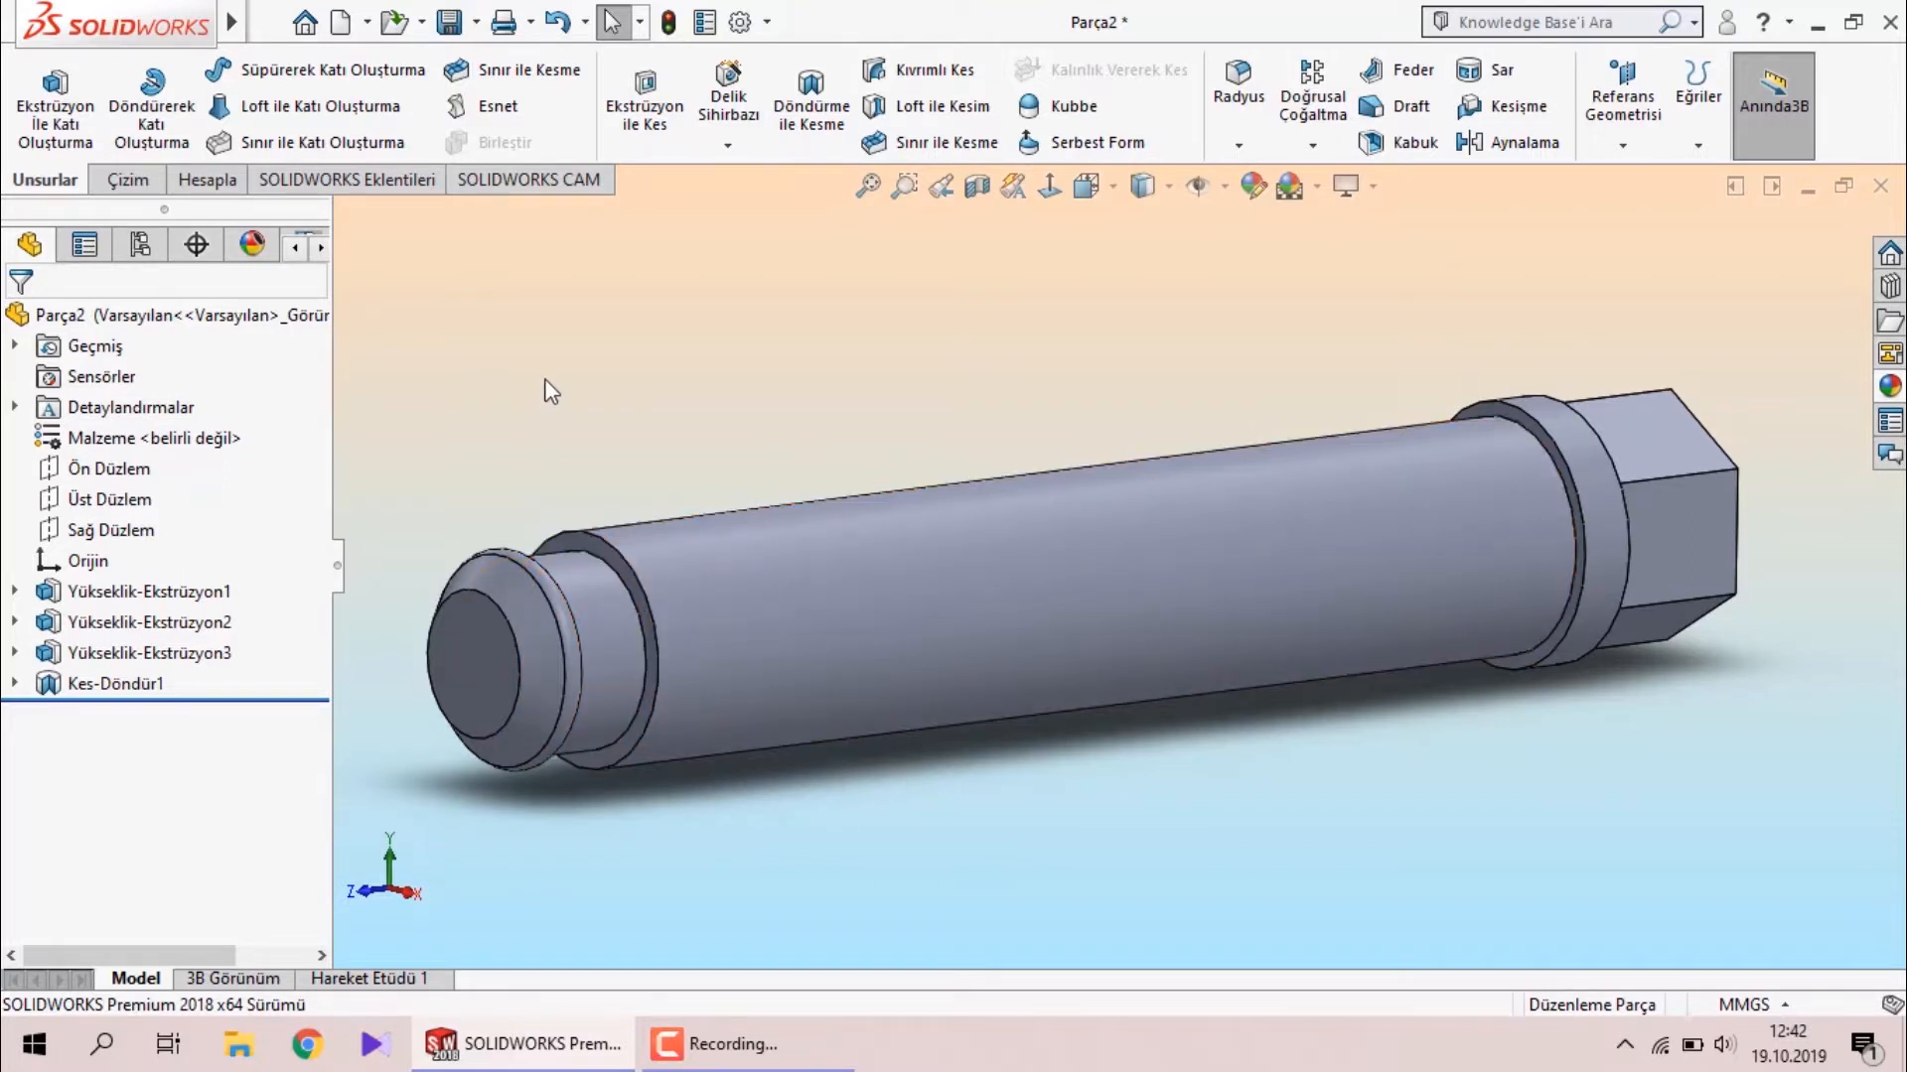
pyautogui.click(715, 149)
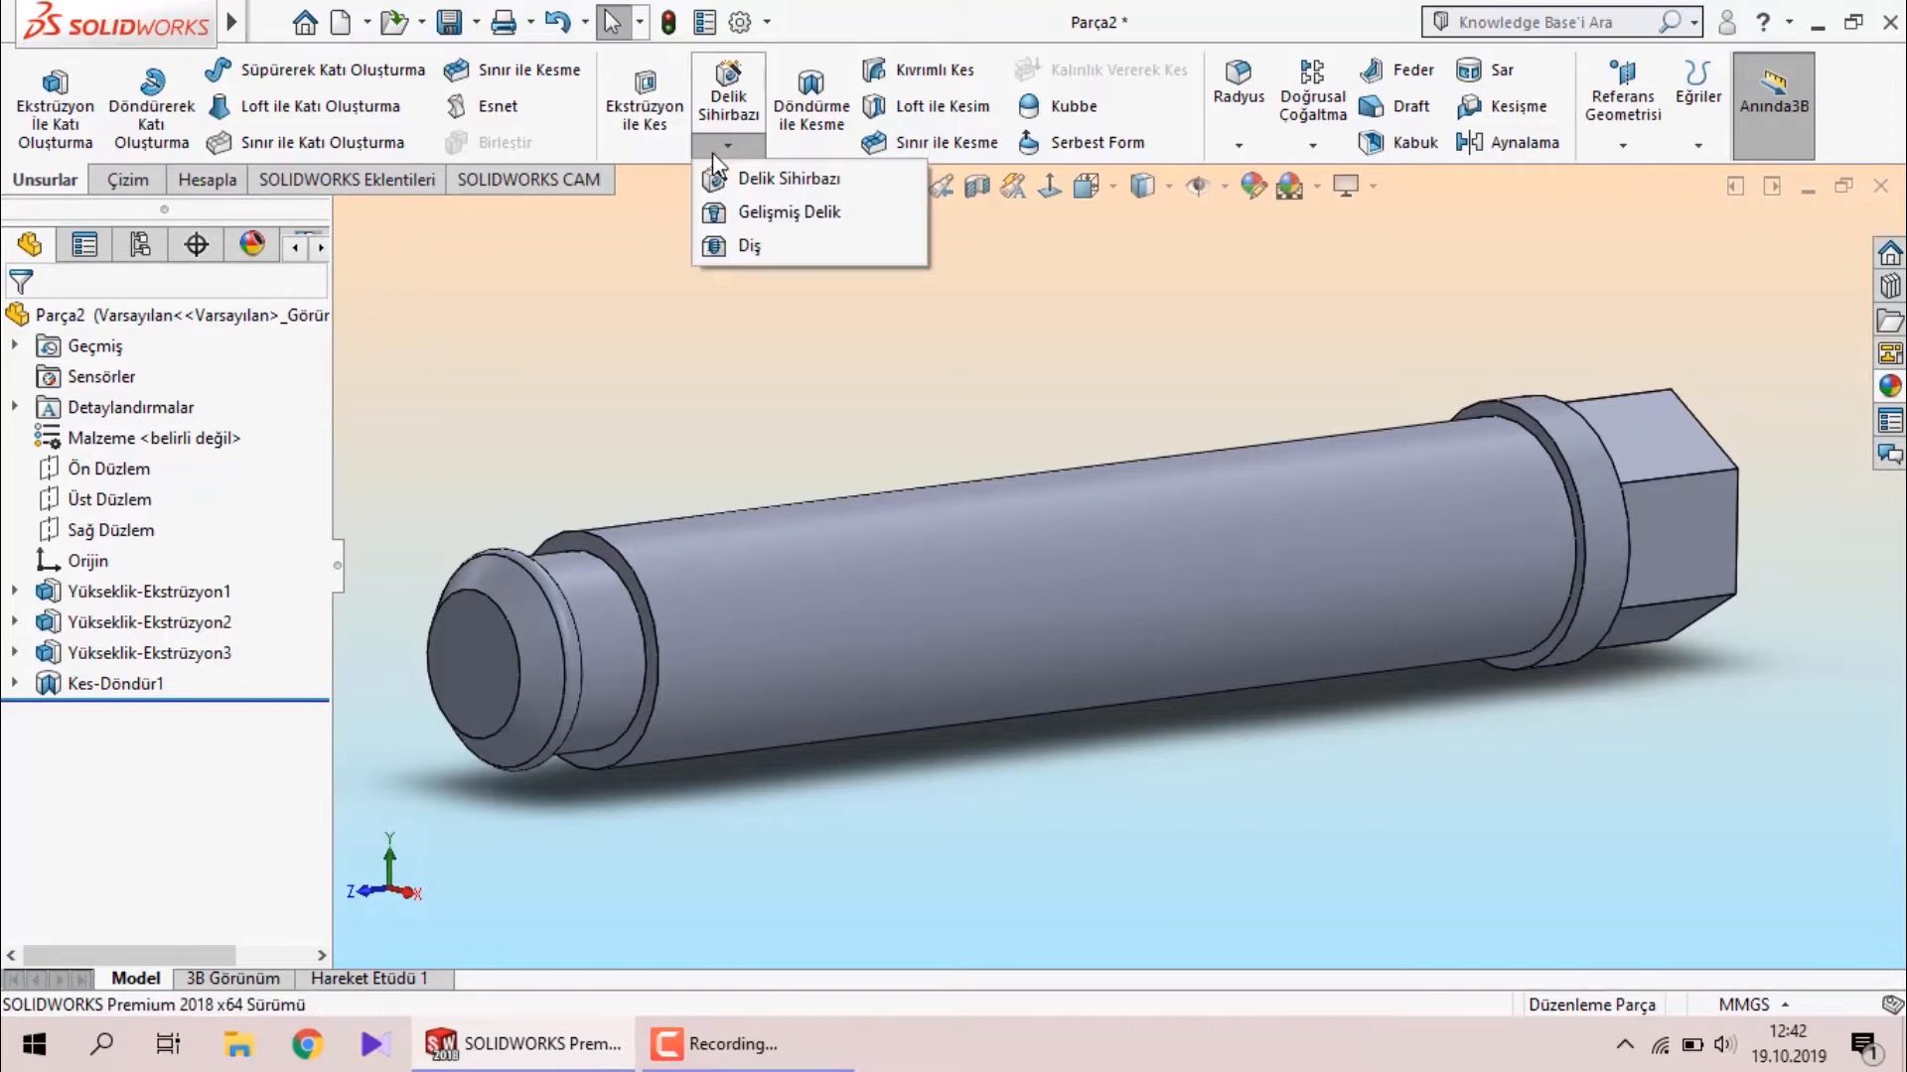
pyautogui.click(747, 246)
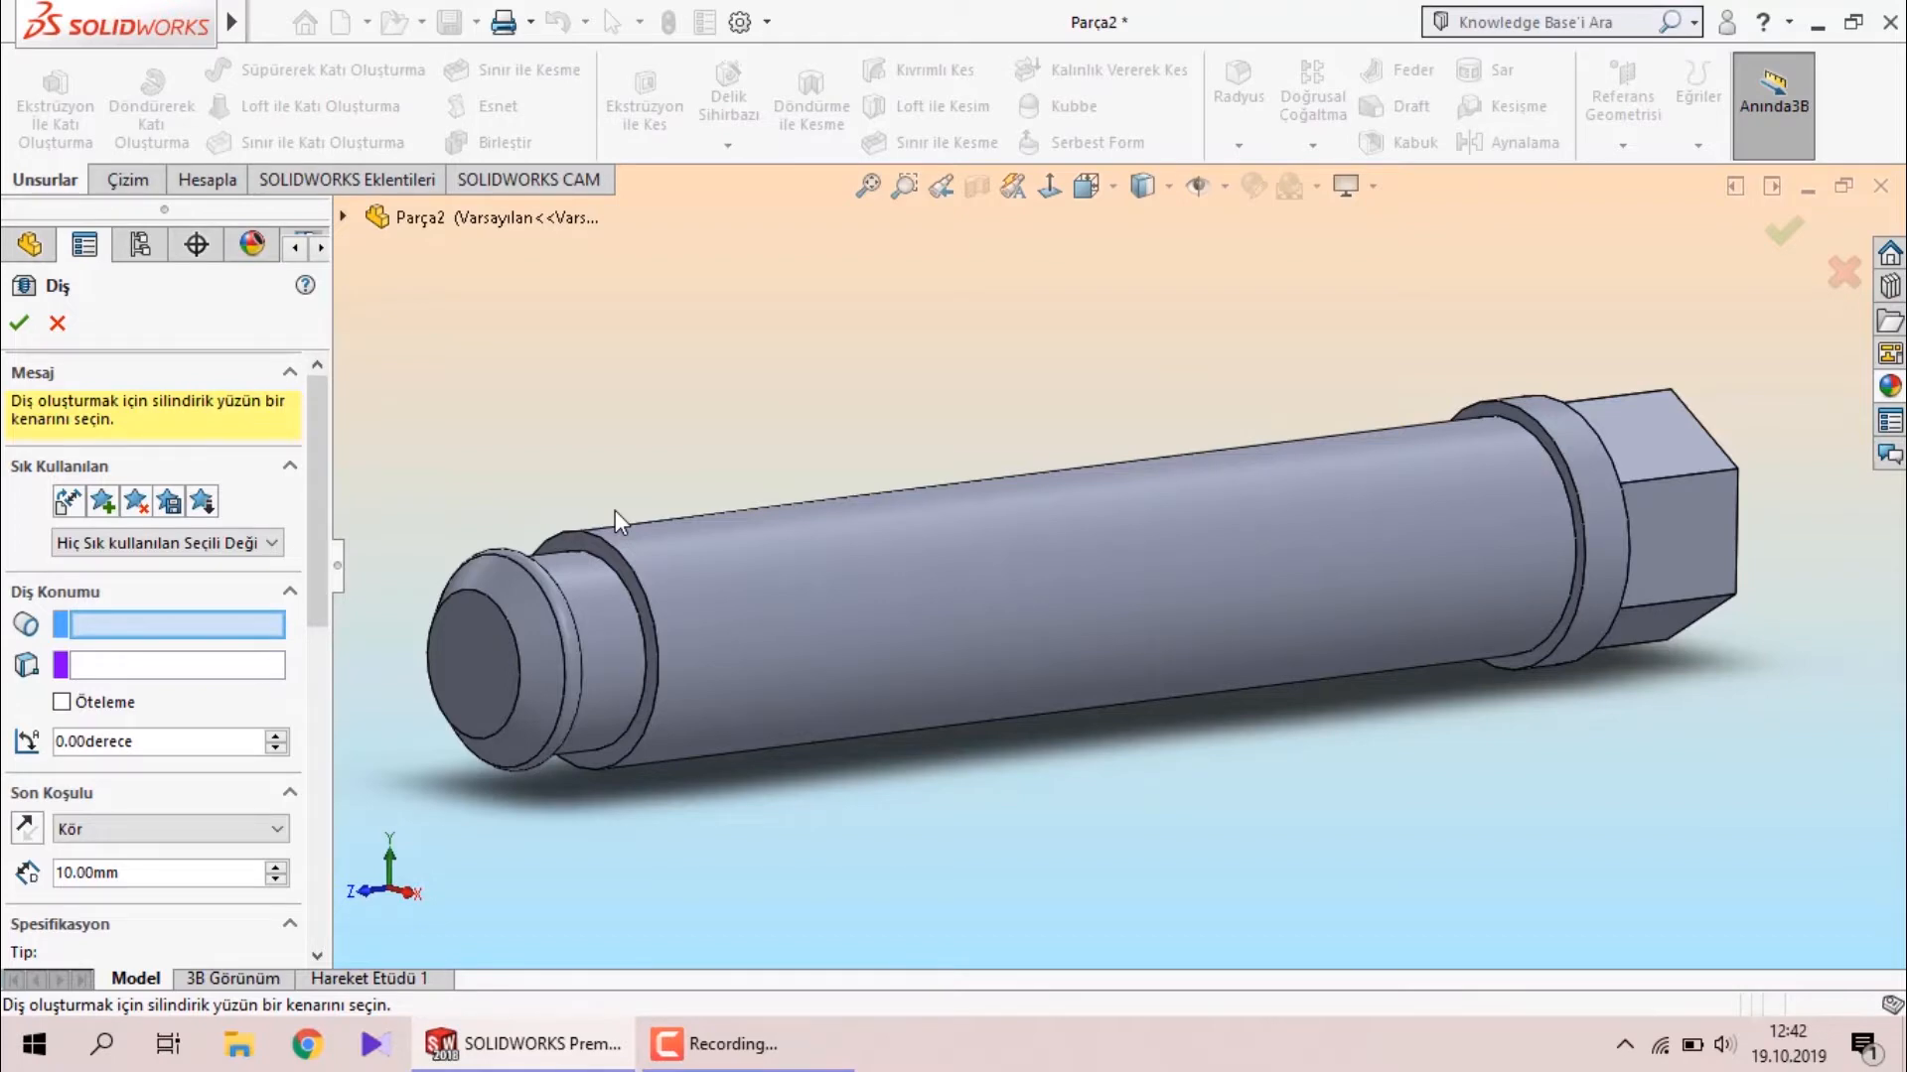
pyautogui.click(1561, 481)
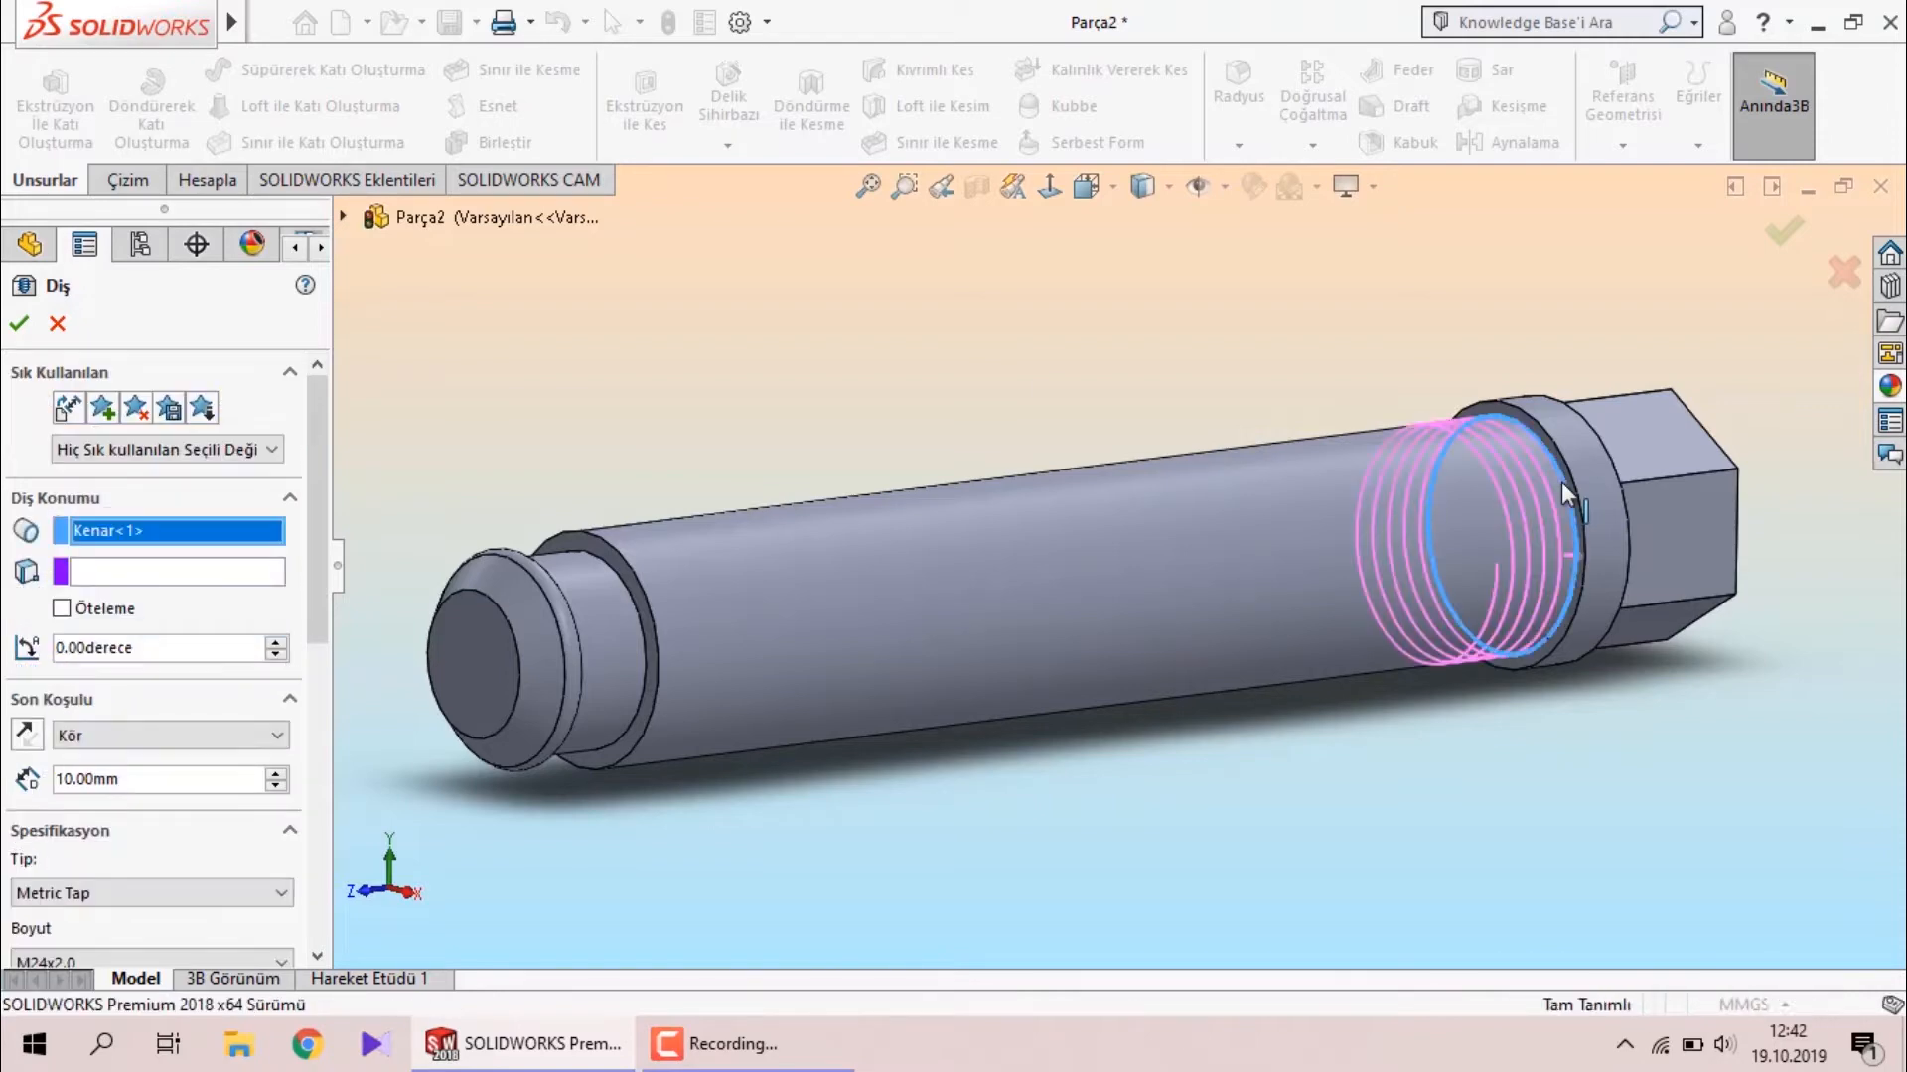
pyautogui.click(103, 578)
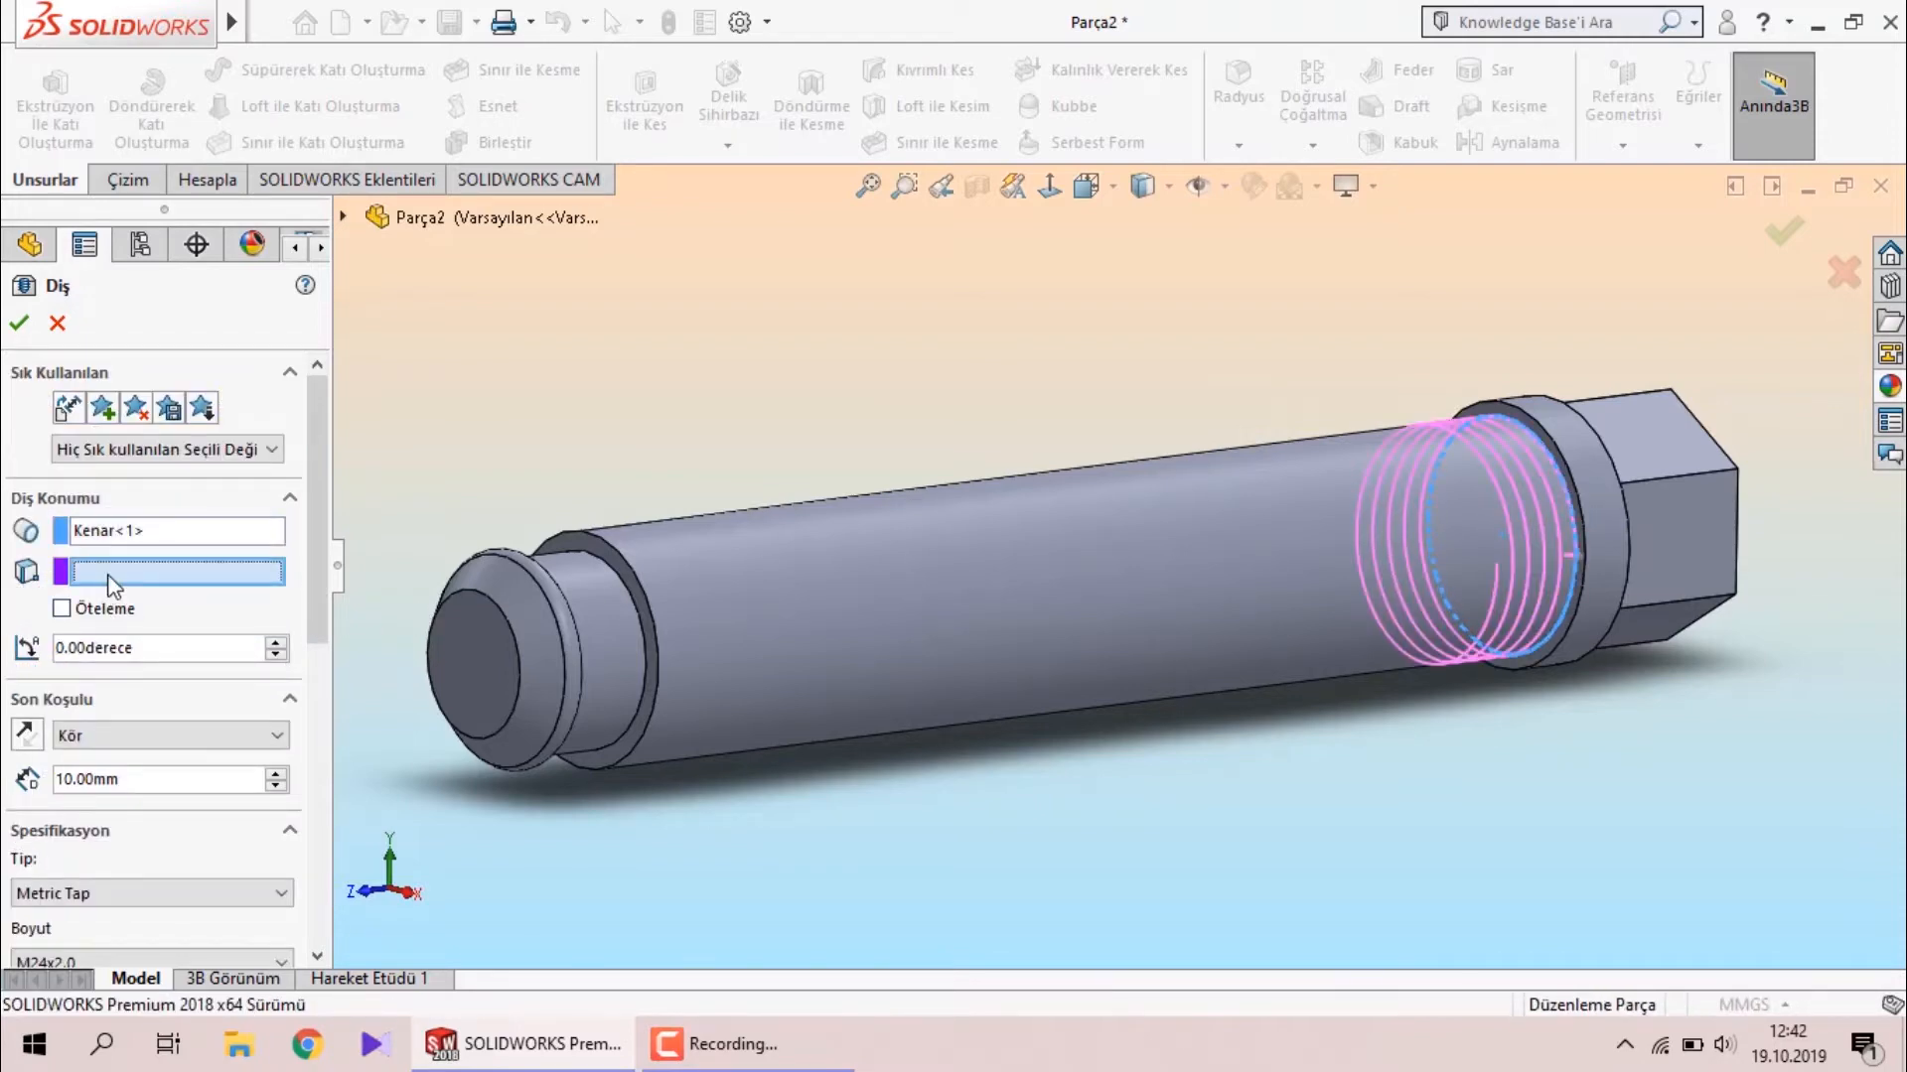
pyautogui.click(607, 551)
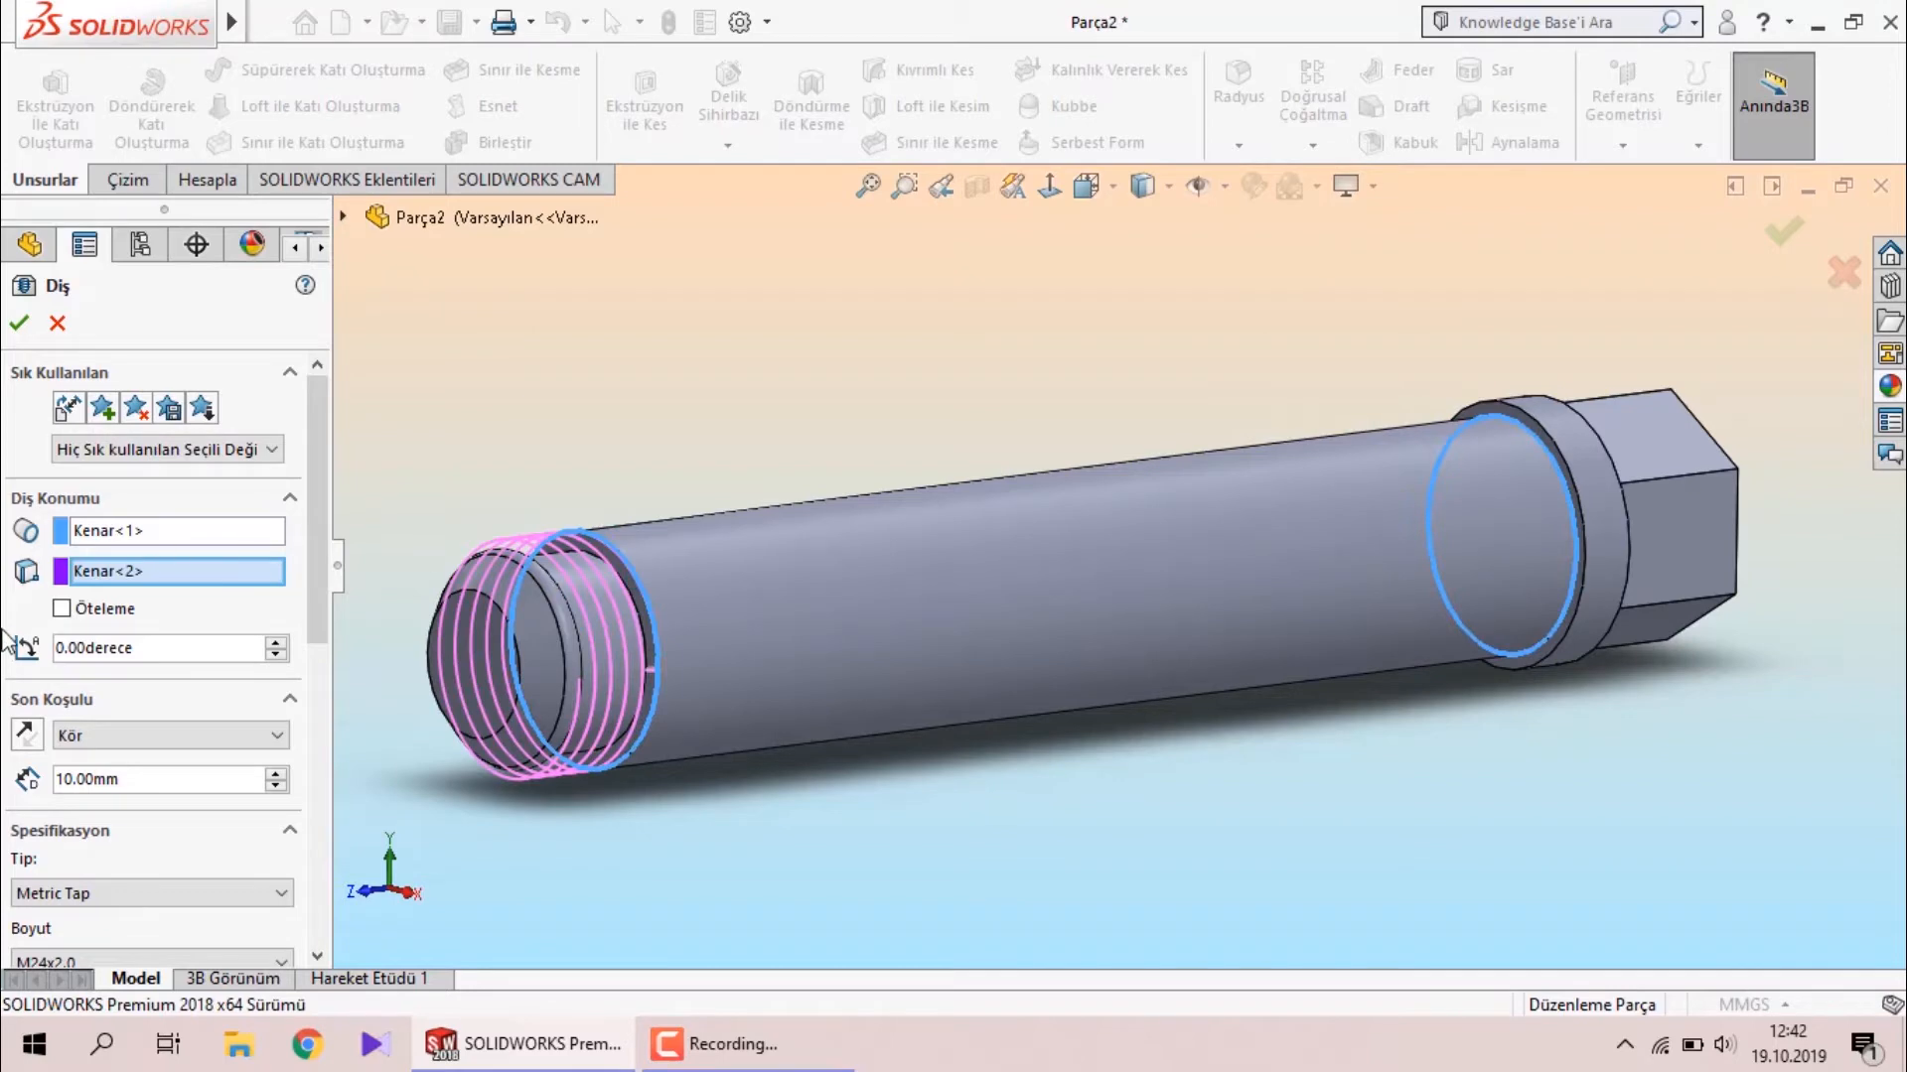
# Reverse the thread direction towards the collar and set its blind length to 110 mm.
pyautogui.click(20, 740)
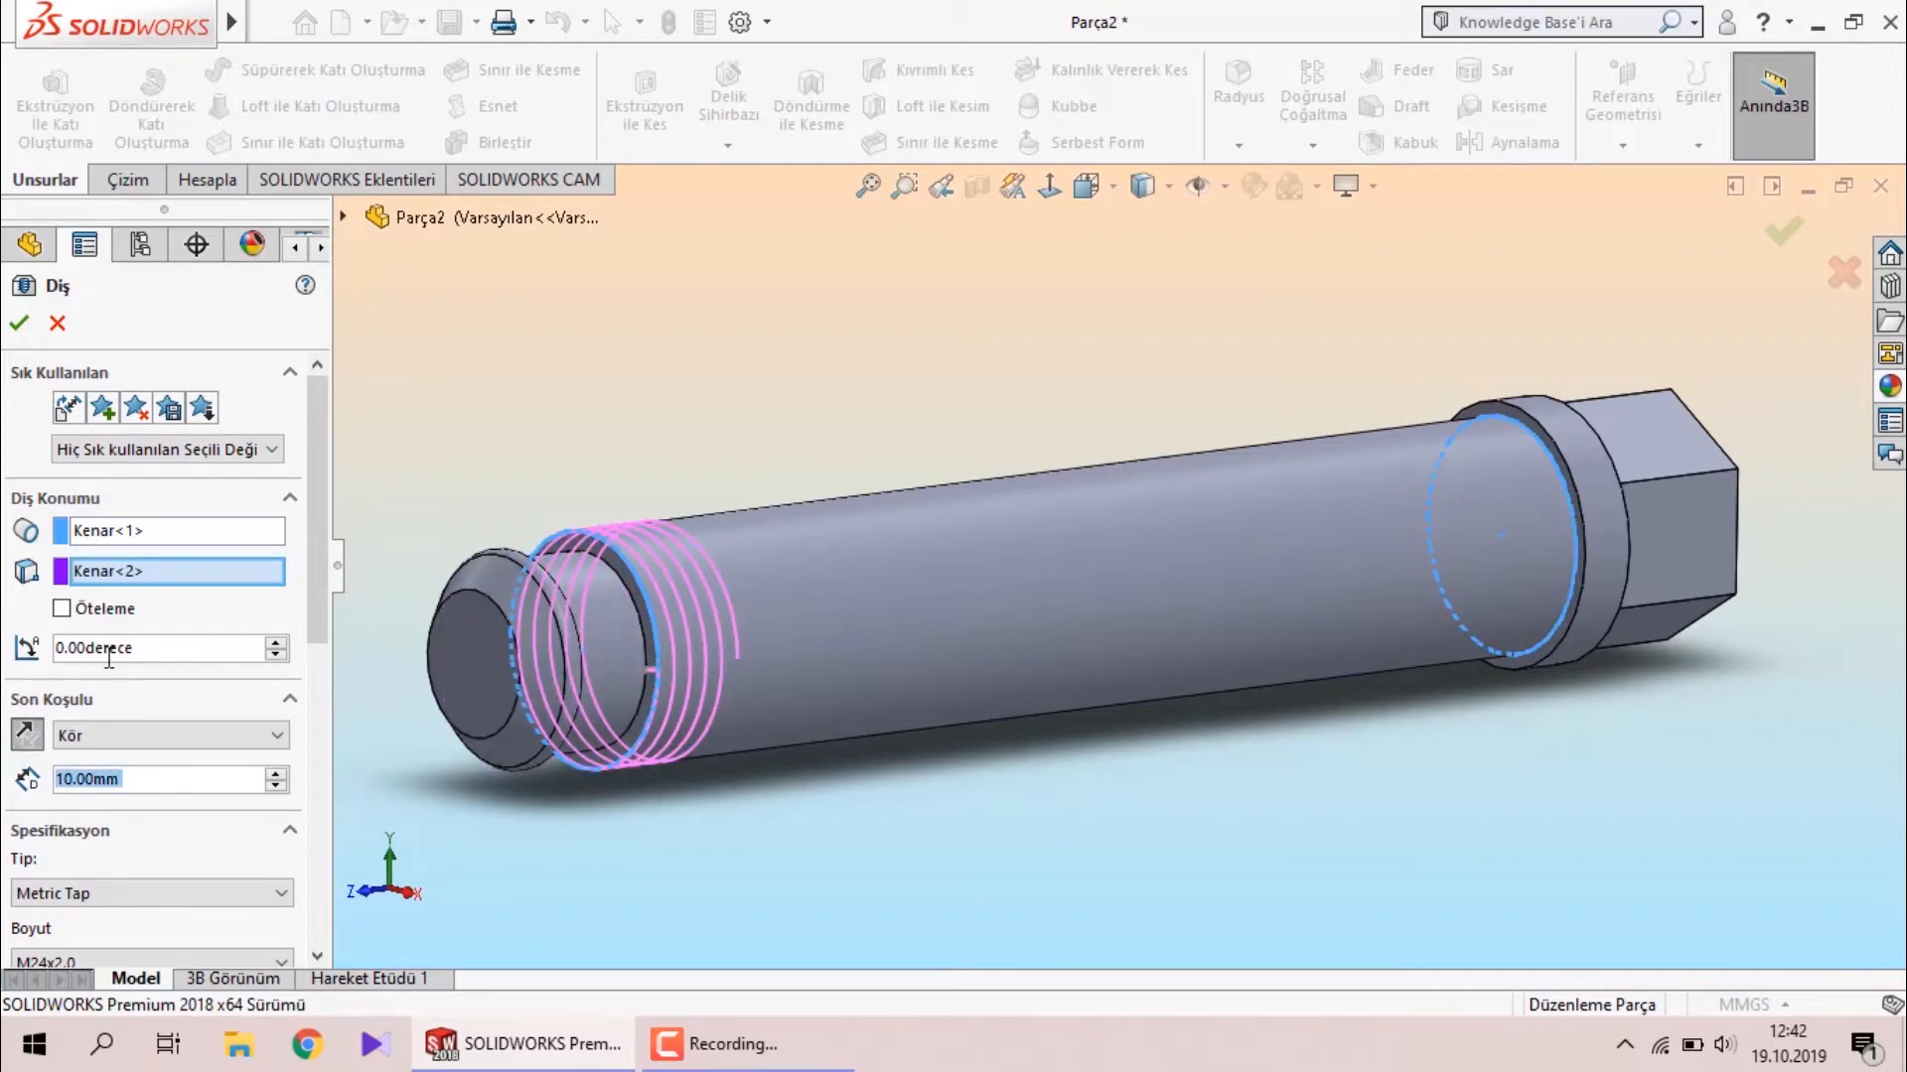
pyautogui.scroll(8, 285, 778)
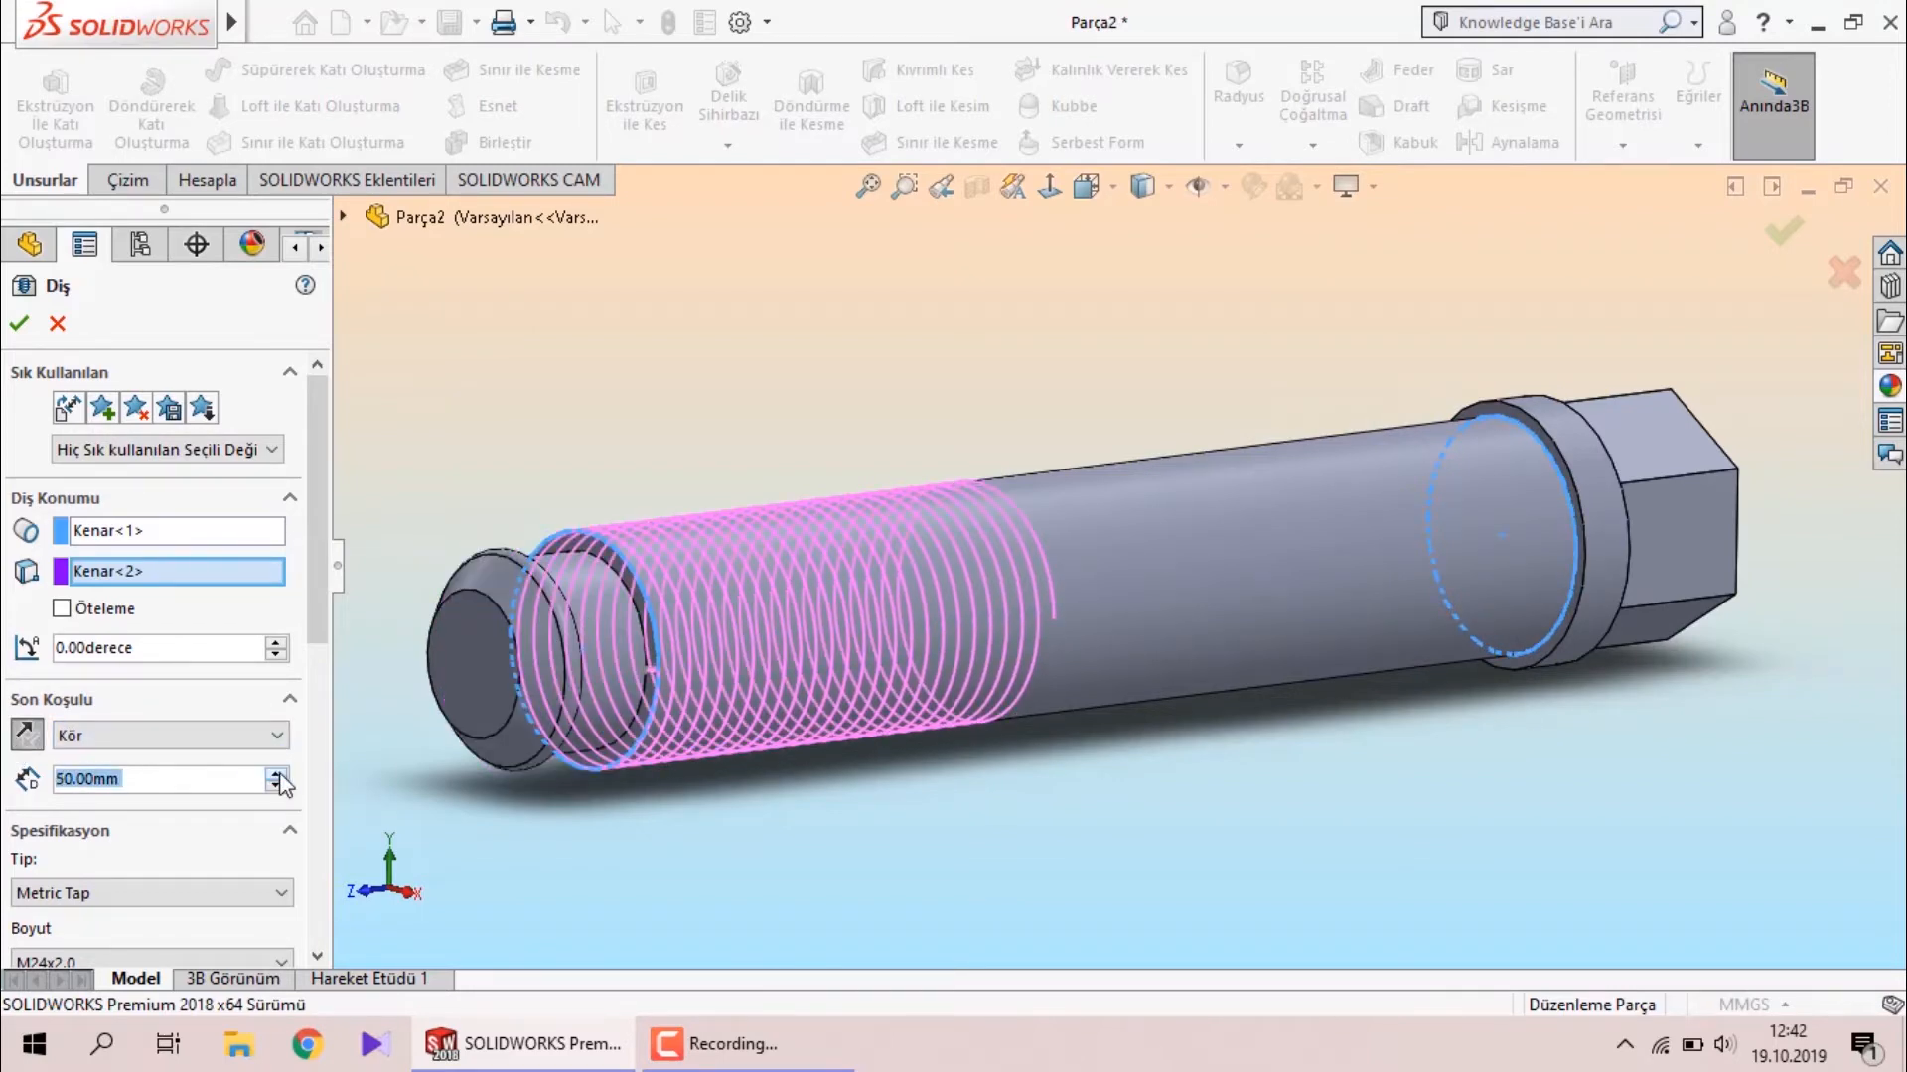
pyautogui.scroll(2, 285, 779)
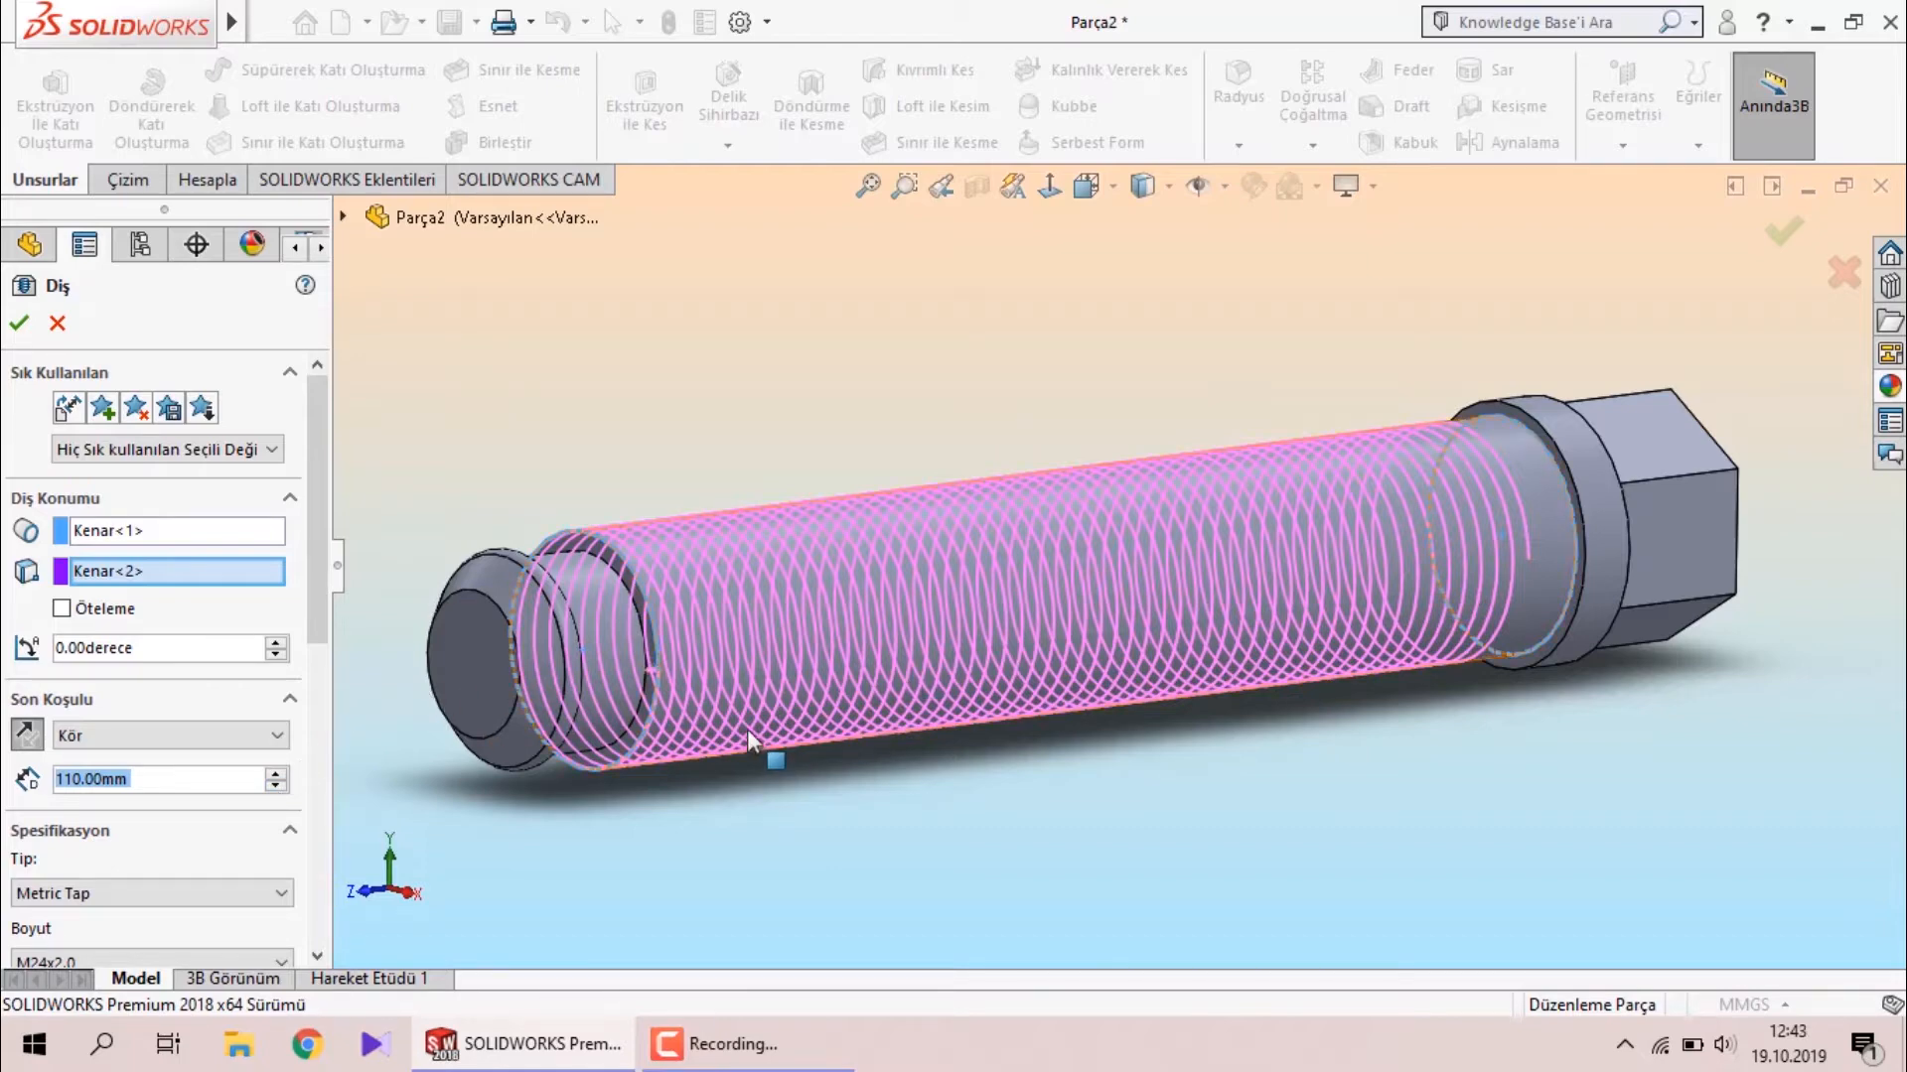
# Change the thread type to Metric Die so the thread profile lies inside the shank.
pyautogui.moveTo(608, 603); pyautogui.dragTo(588, 421, button='middle')
pyautogui.scroll(-5, 576, 488)
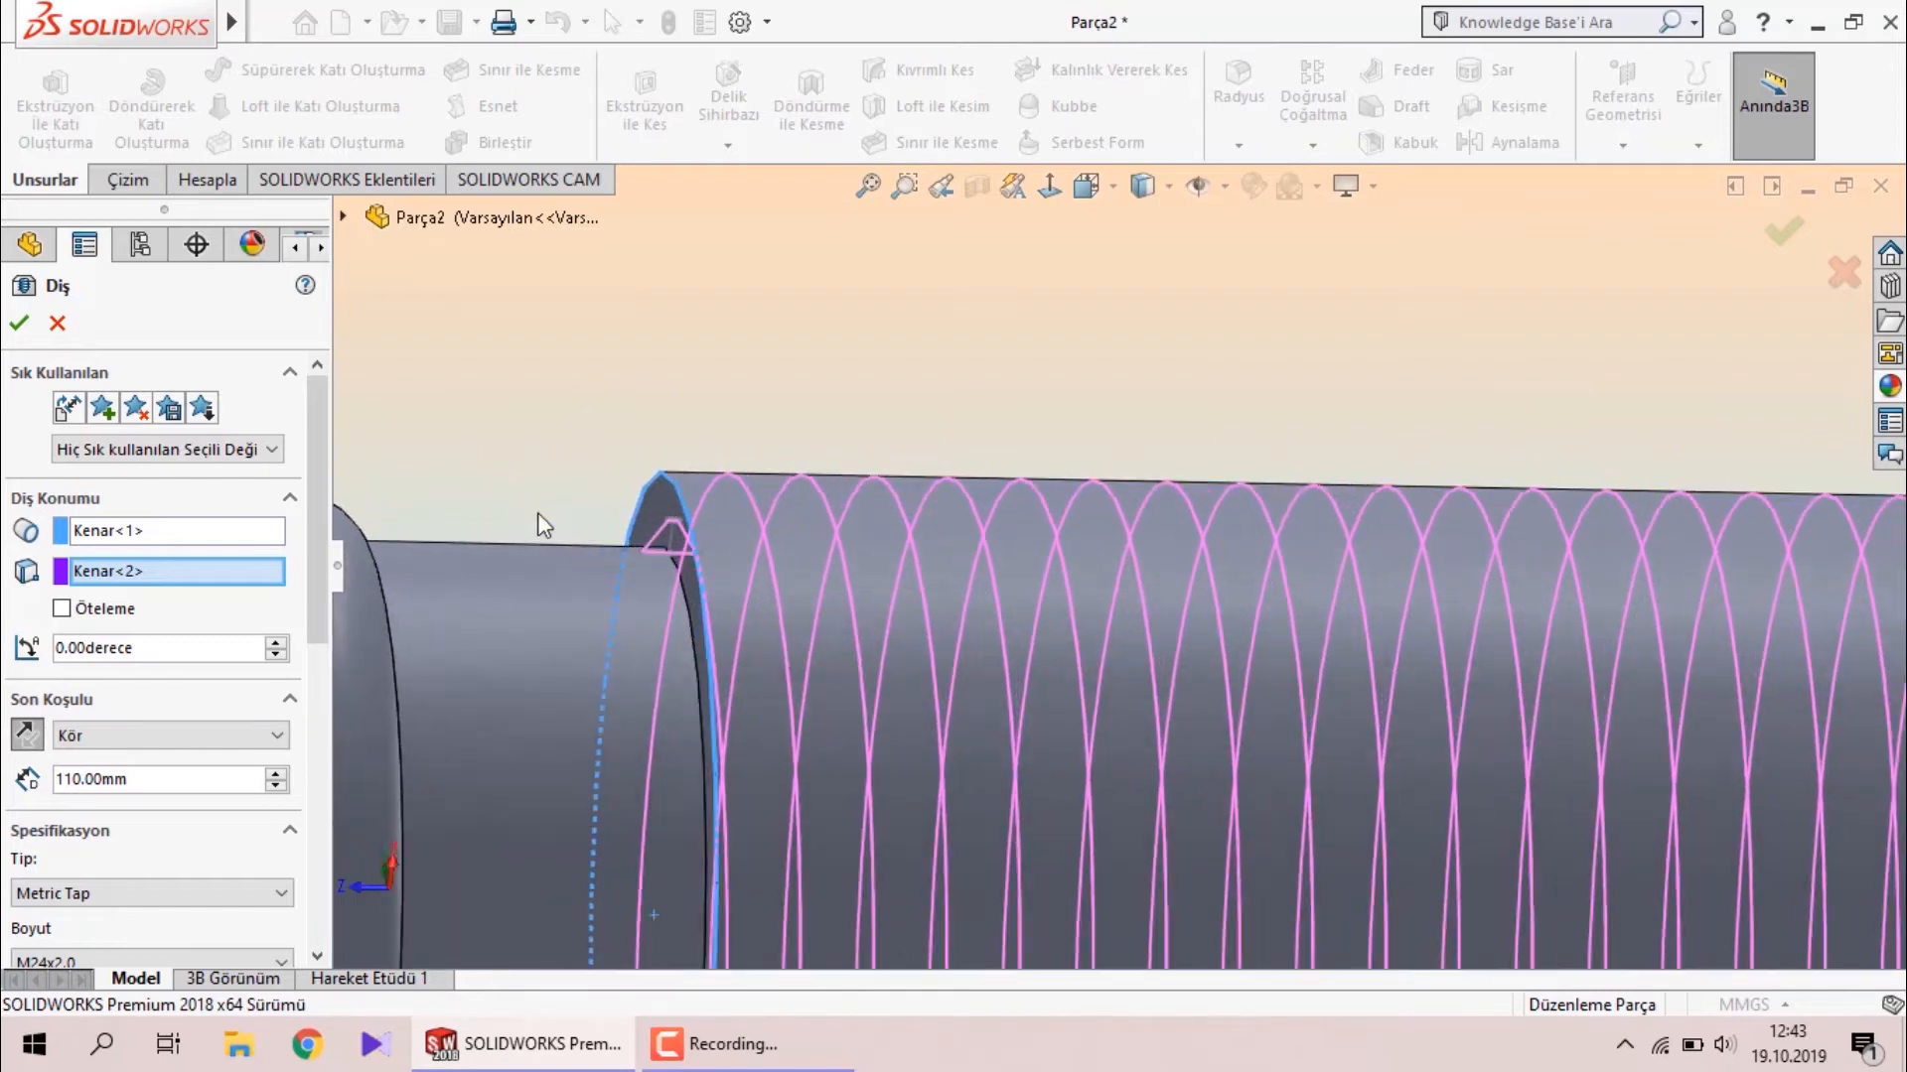
pyautogui.moveTo(675, 492); pyautogui.dragTo(681, 417, button='middle')
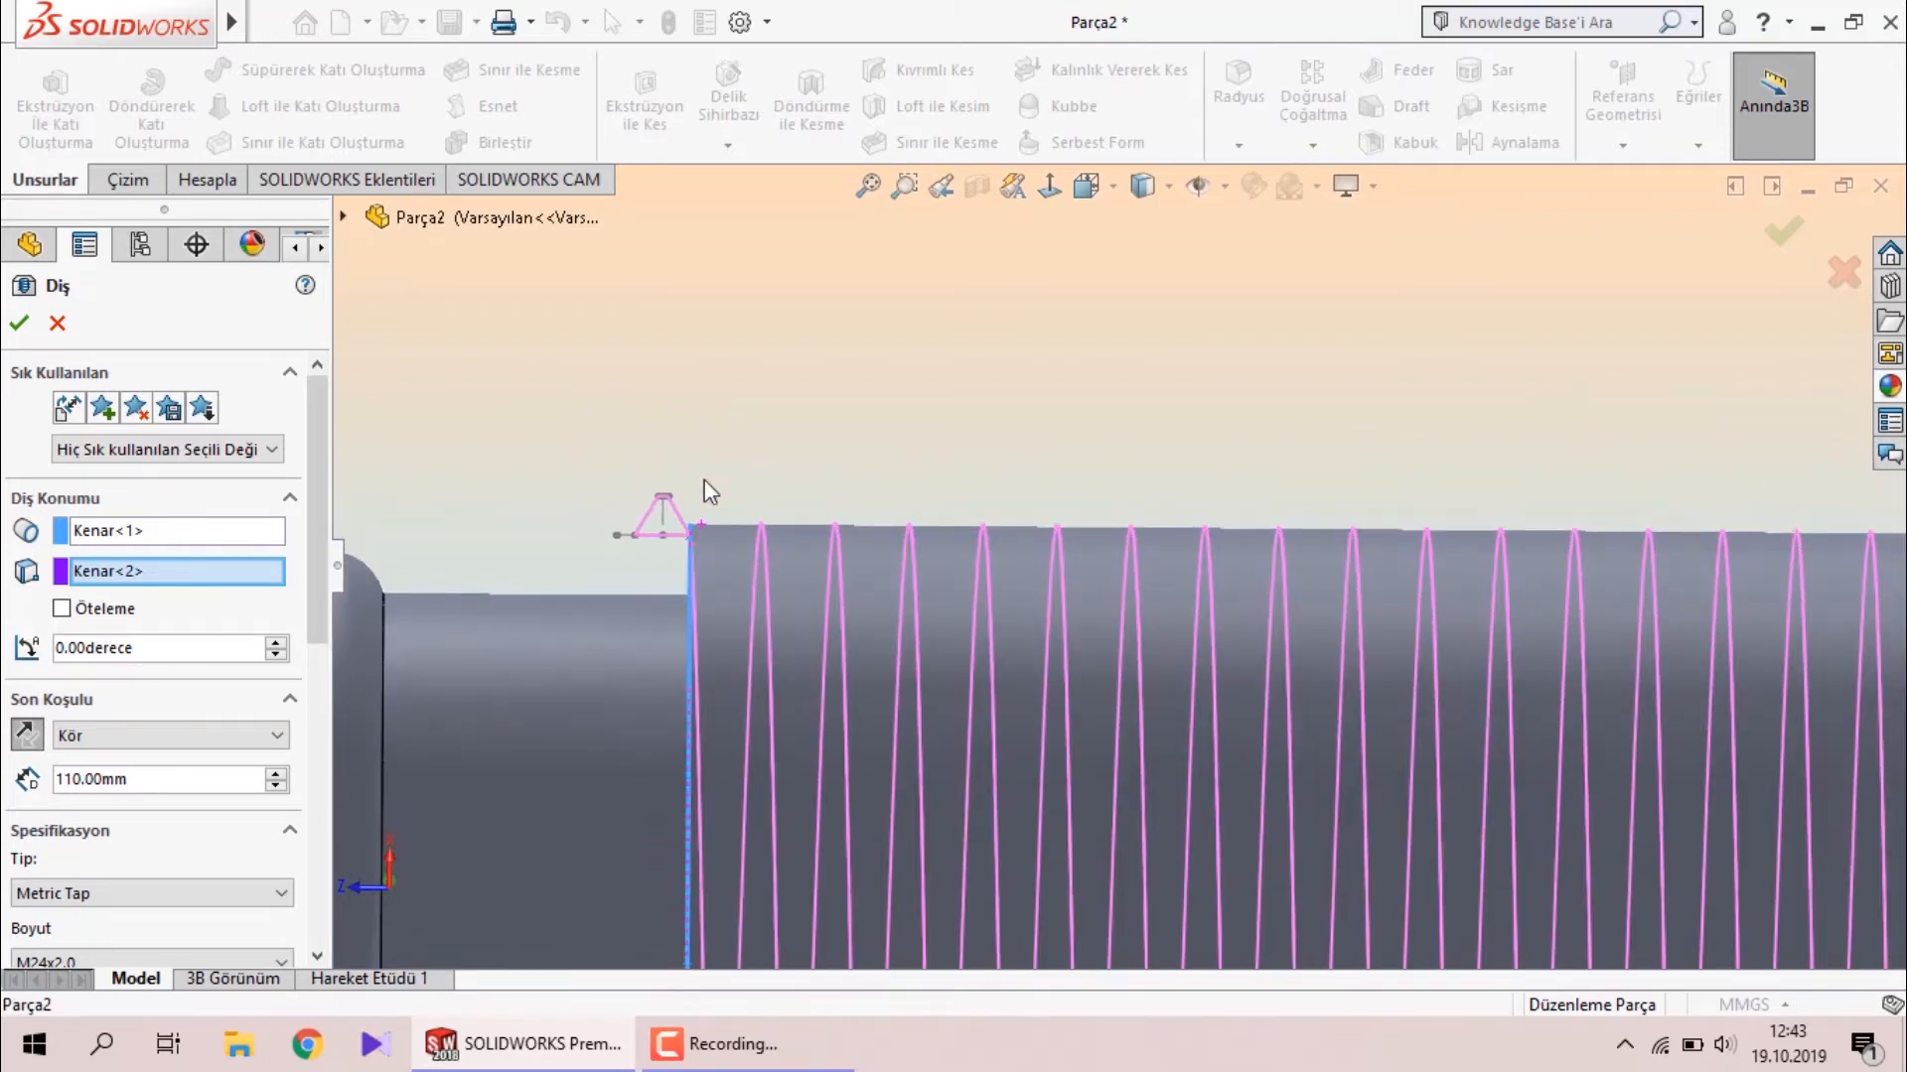
pyautogui.scroll(-3, 715, 516)
pyautogui.moveTo(726, 538)
pyautogui.mouseDown(button='middle')
pyautogui.moveTo(724, 490)
pyautogui.moveTo(719, 564)
pyautogui.mouseUp(button='middle')
pyautogui.click(81, 899)
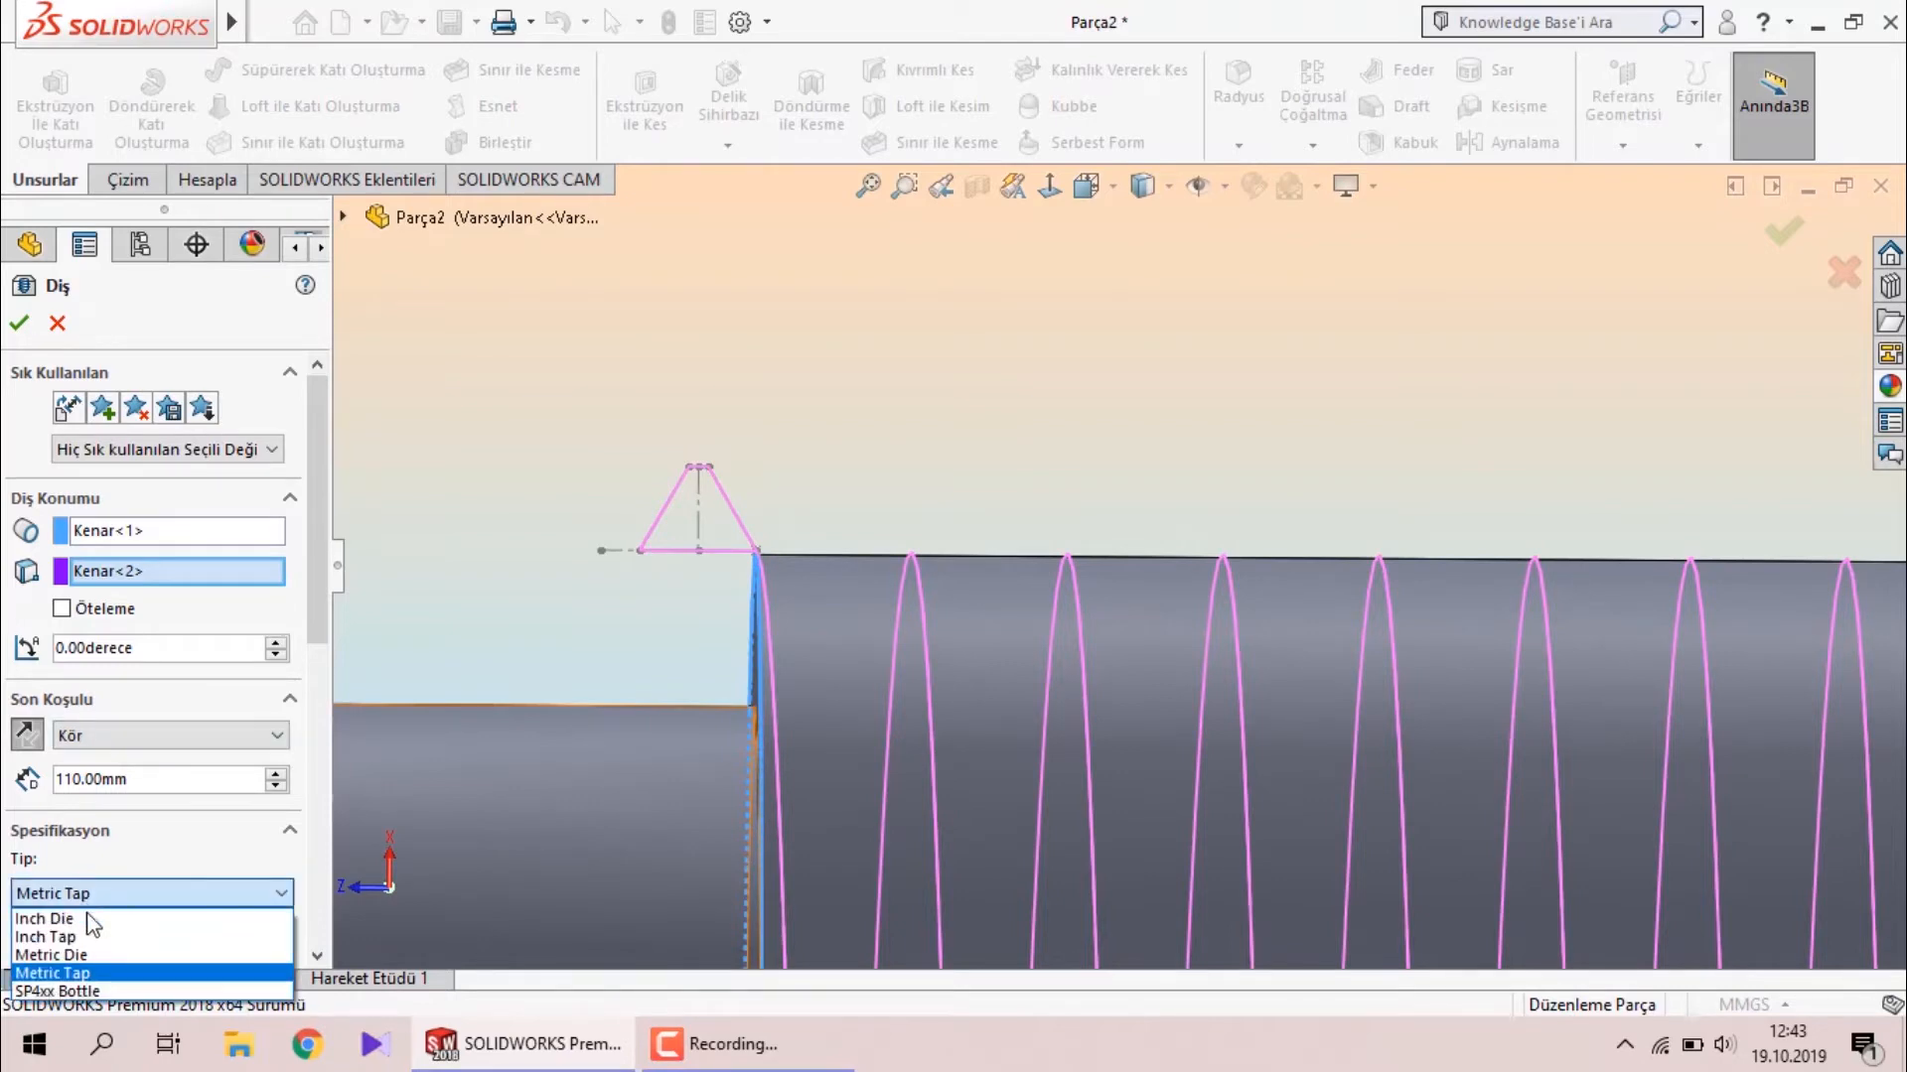
pyautogui.click(99, 955)
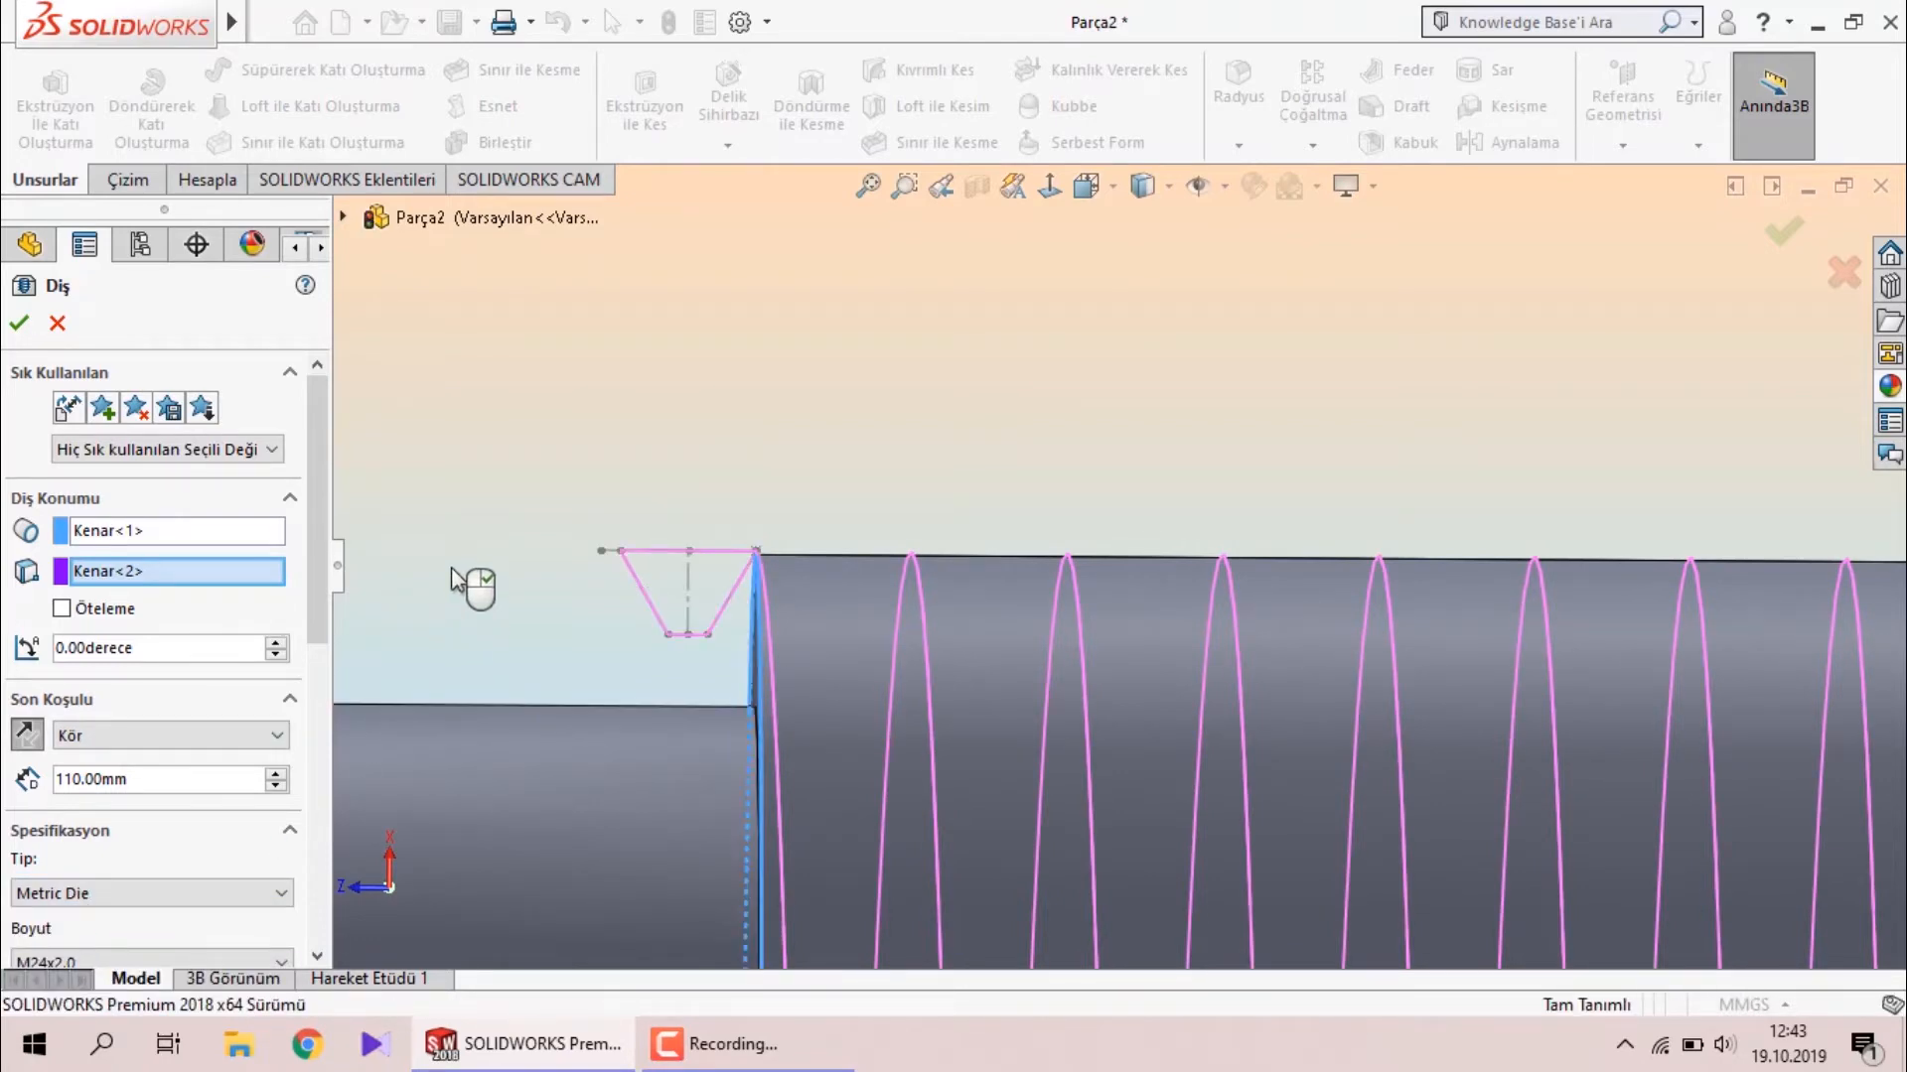
# Examine the thread preview at the shank's free end and the thread's size specification.
pyautogui.moveTo(477, 583); pyautogui.dragTo(864, 668, button='middle')
pyautogui.scroll(5, 854, 691)
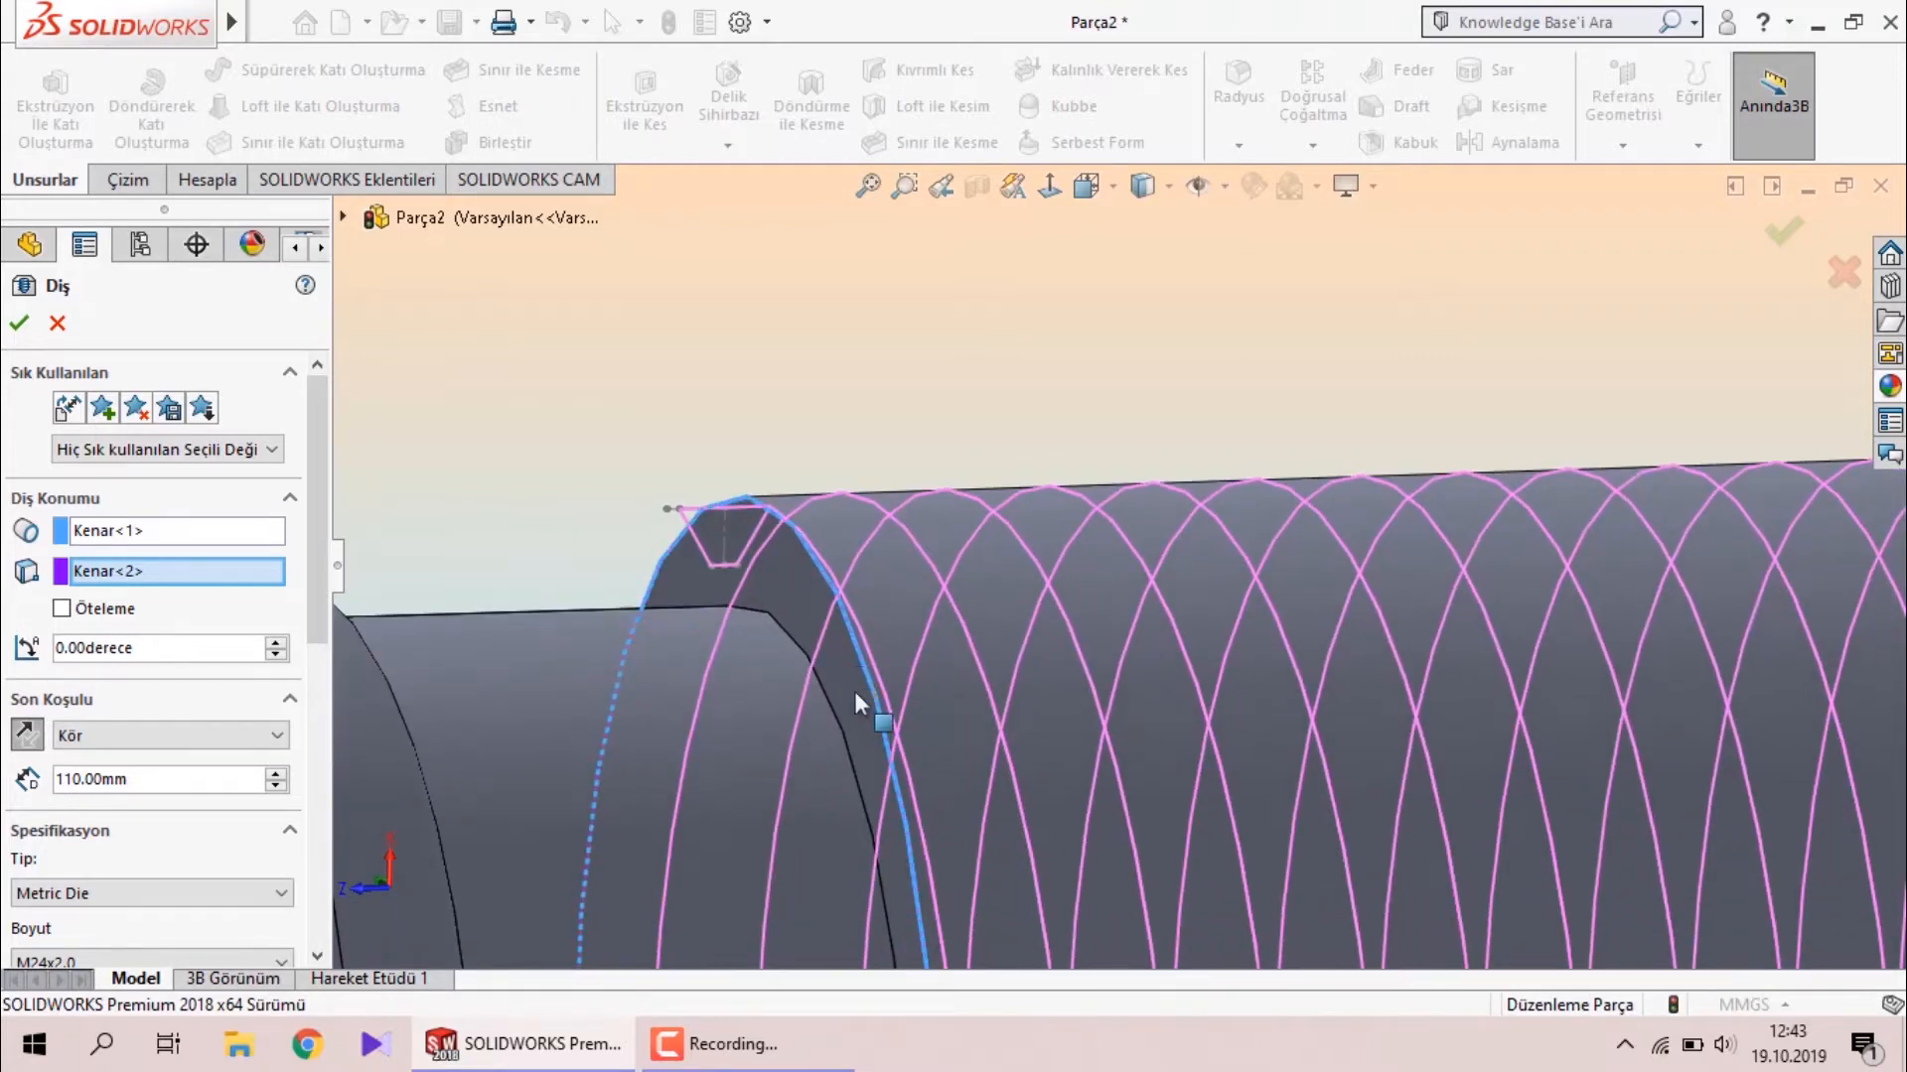
pyautogui.scroll(-3, 1345, 825)
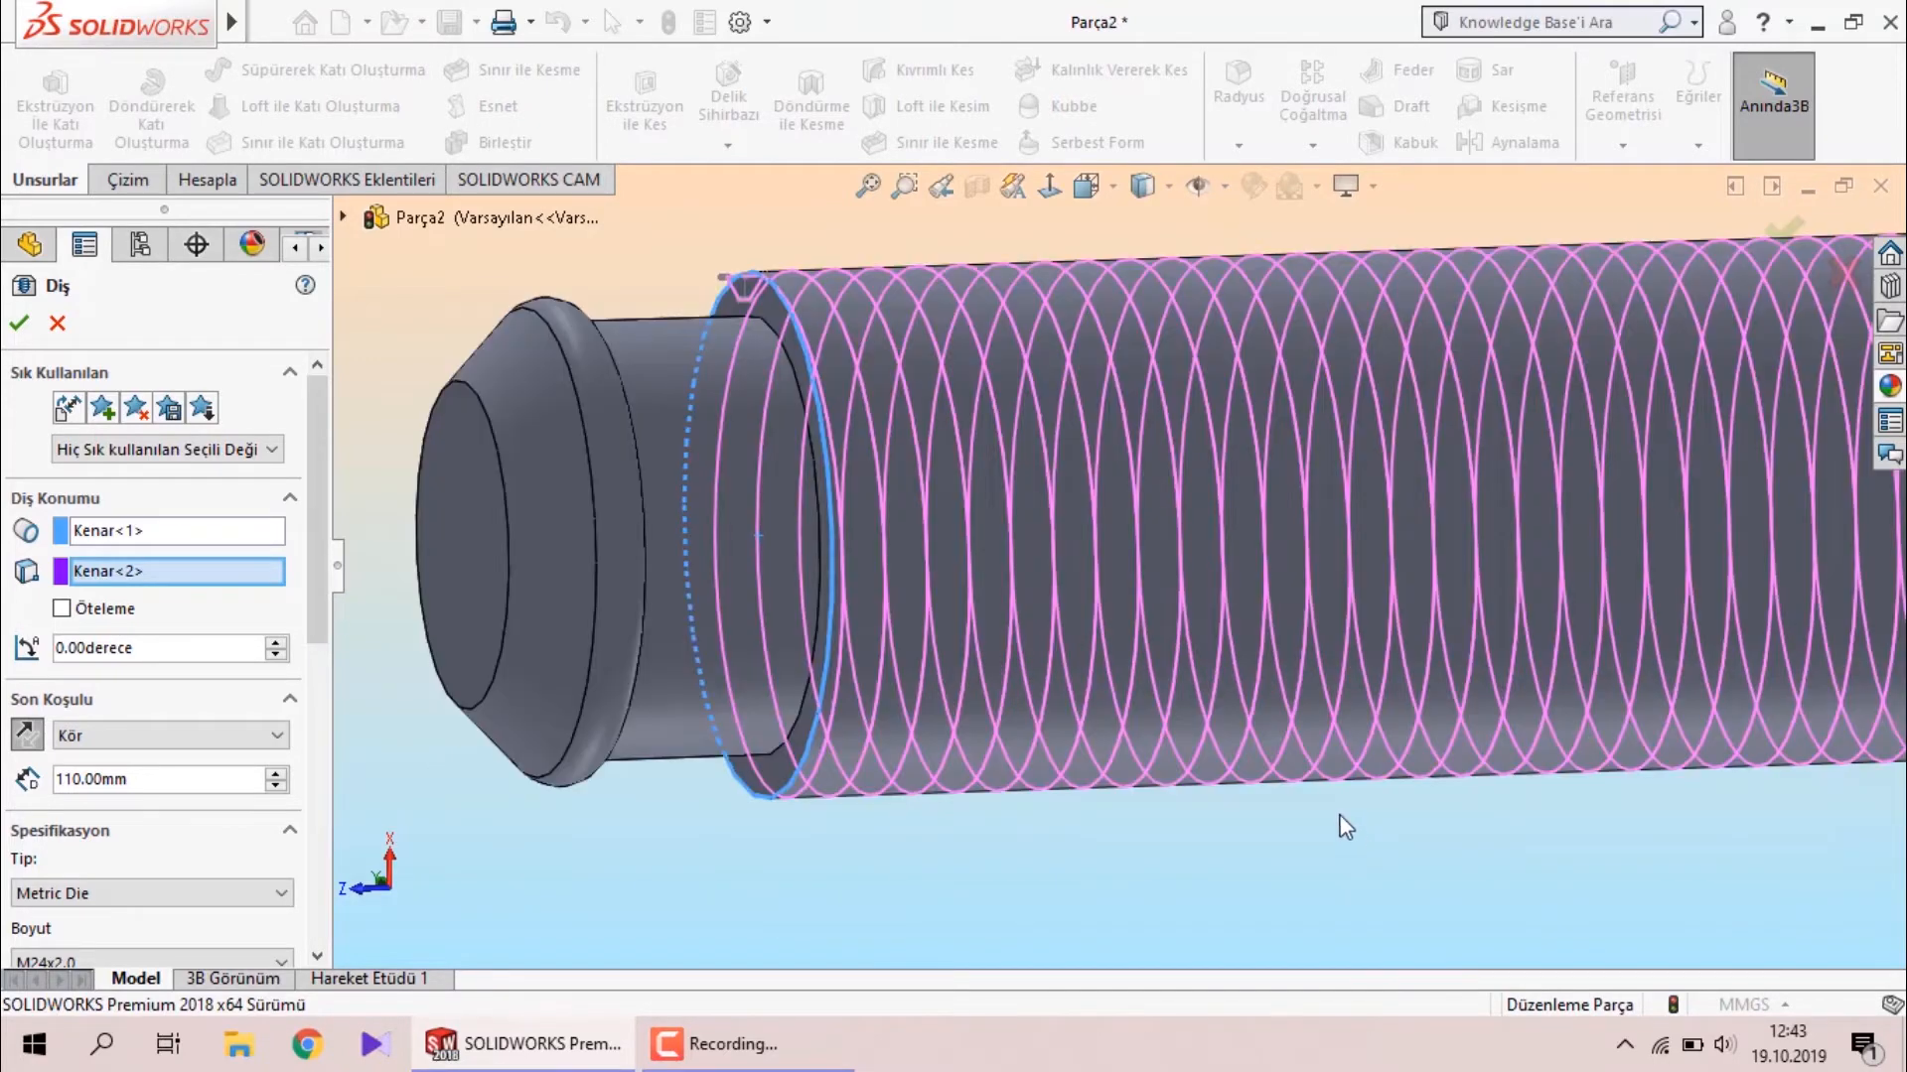
pyautogui.moveTo(725, 461); pyautogui.dragTo(730, 512, button='middle')
pyautogui.scroll(2, 809, 337)
pyautogui.scroll(-1, 985, 450)
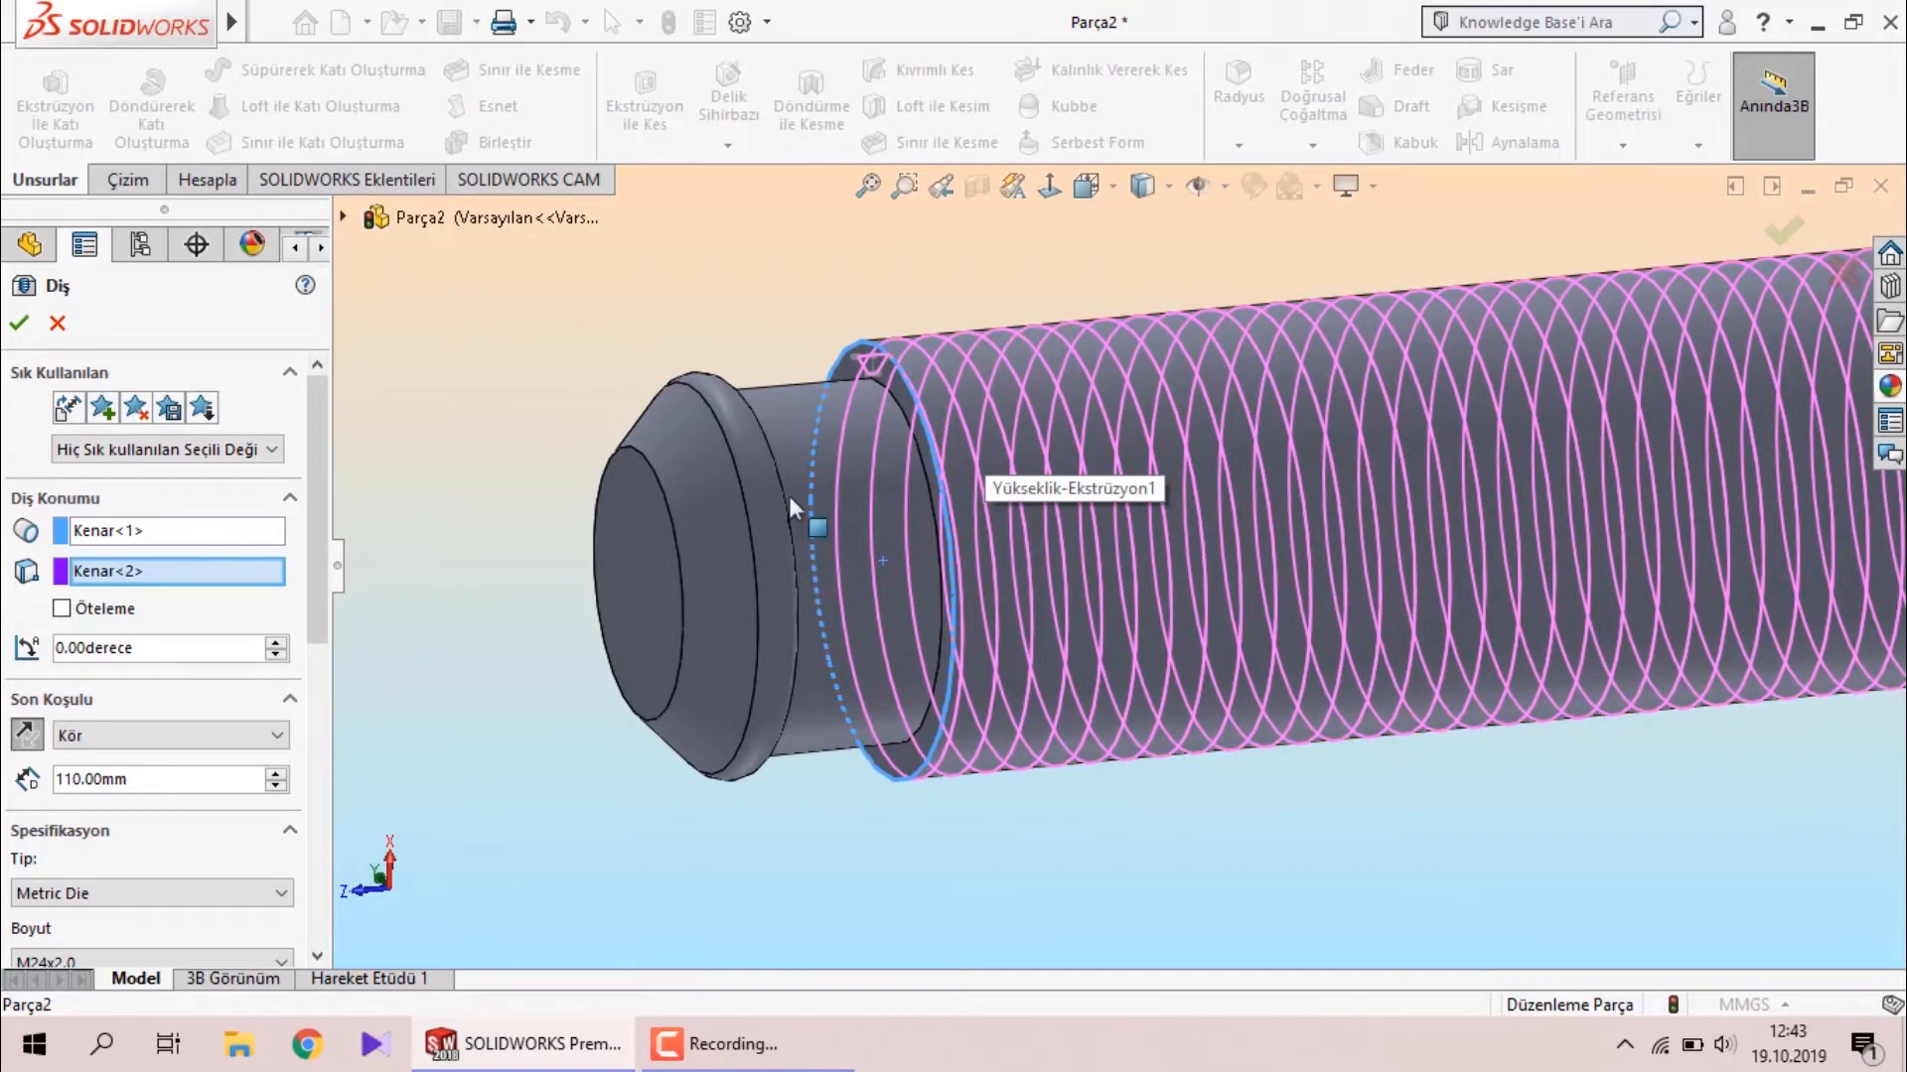
pyautogui.scroll(-3, 4, 756)
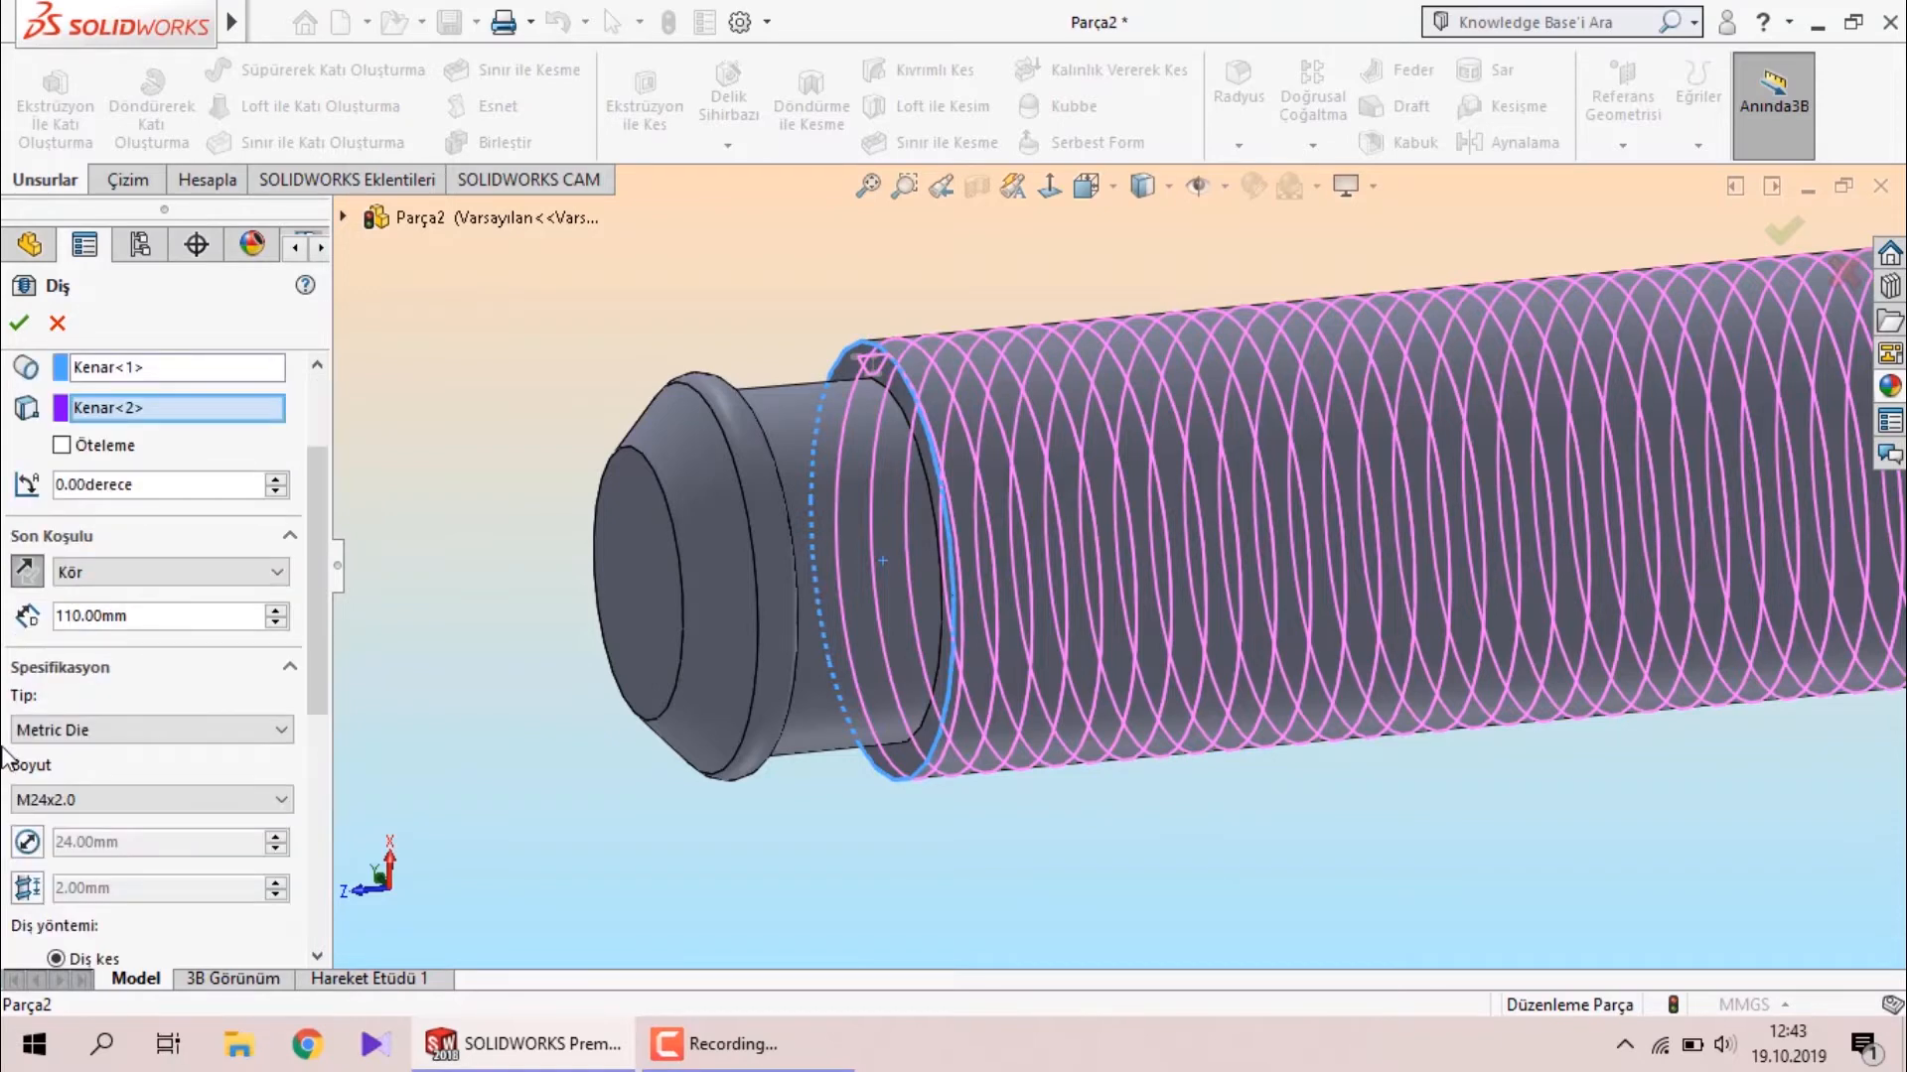
# Create the thread on the shank as a right-hand M24x2.0 Metric Die cut thread.
pyautogui.scroll(-6, 20, 854)
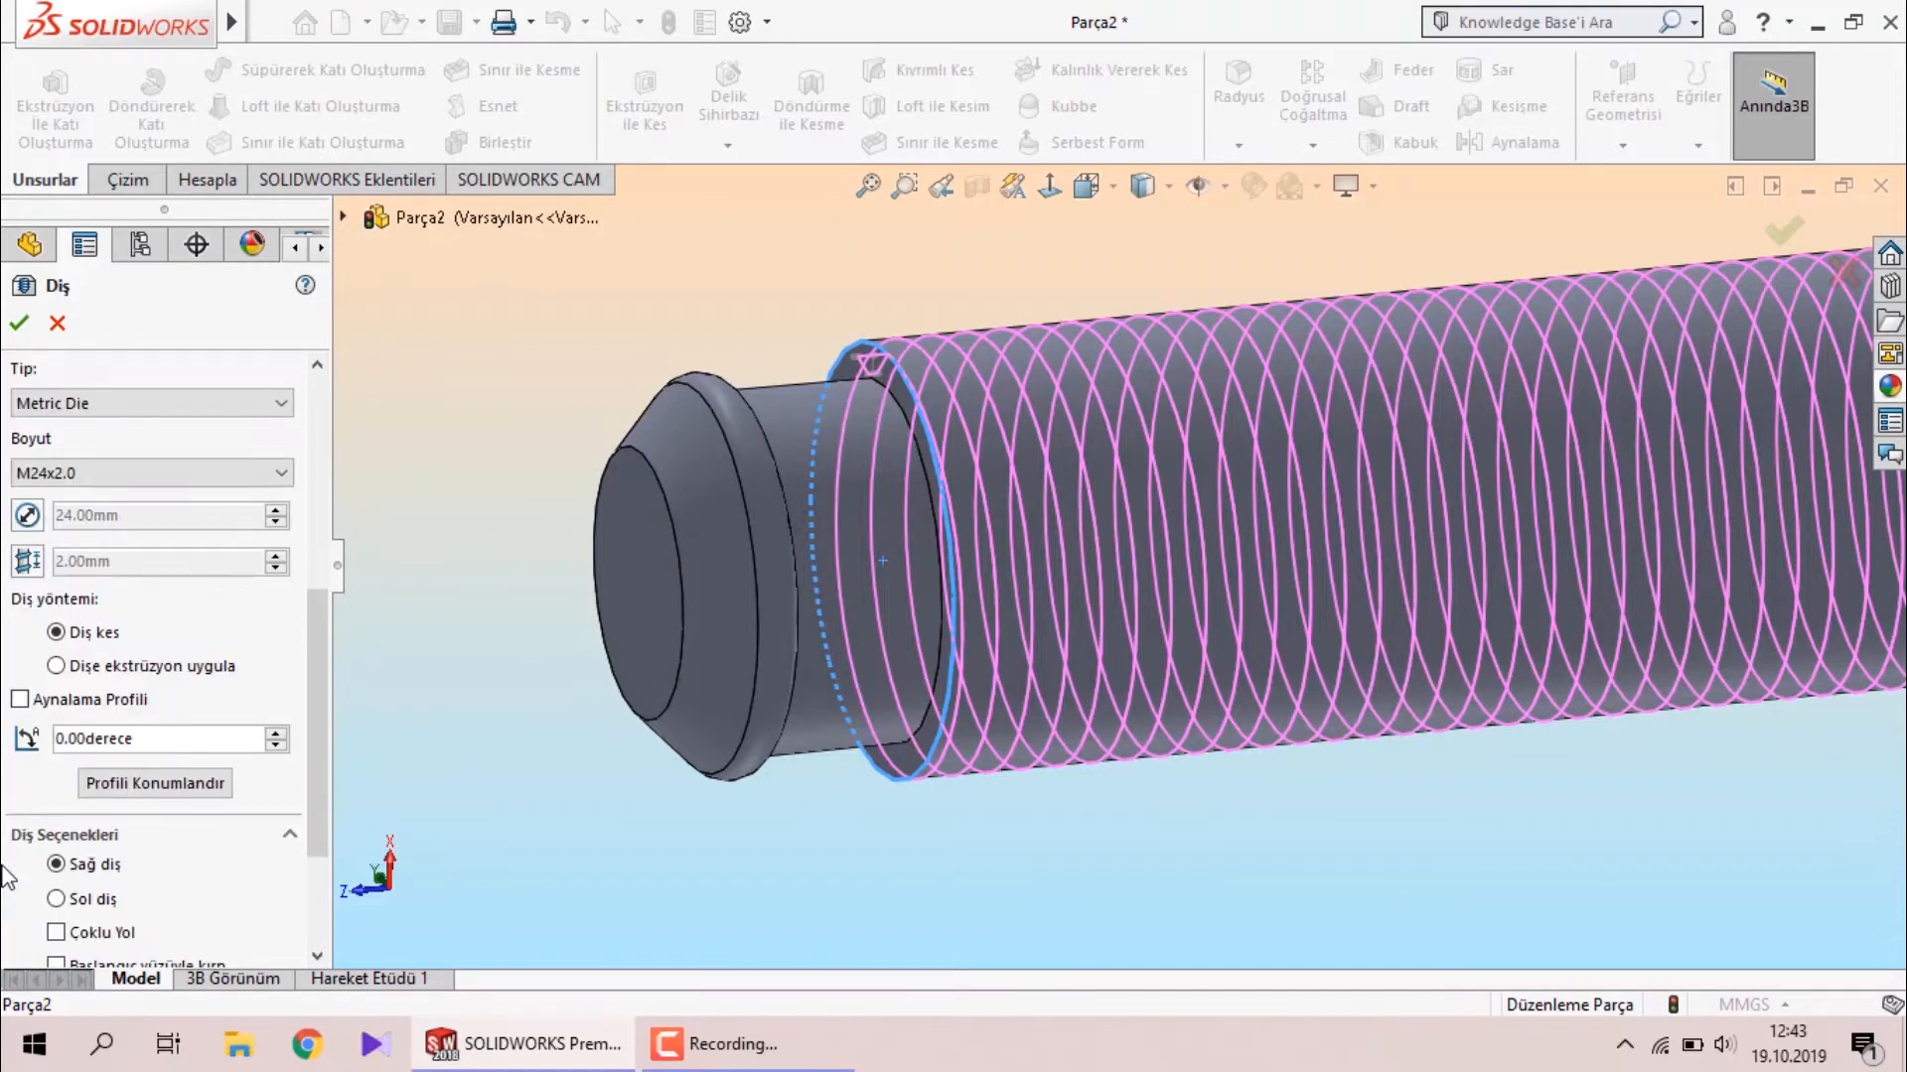
pyautogui.scroll(-4, 4, 874)
pyautogui.scroll(13, 6, 864)
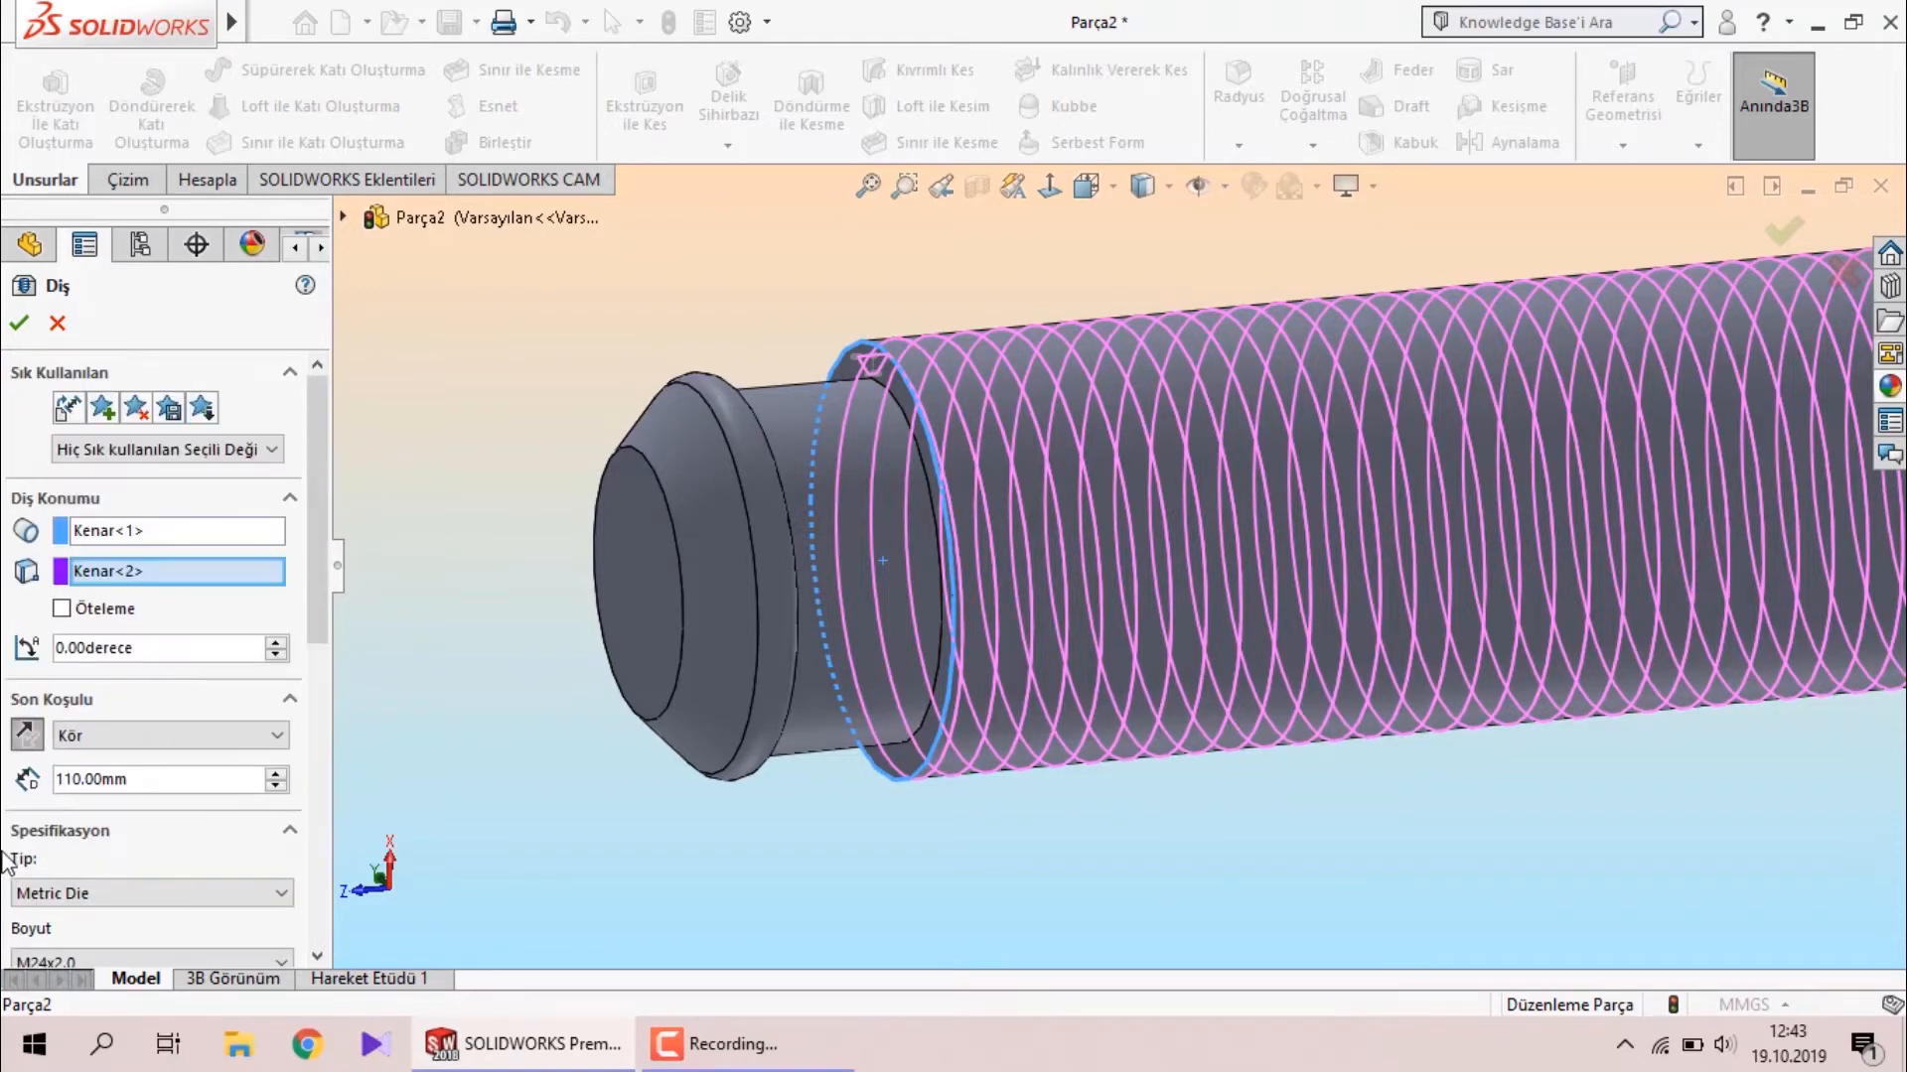
pyautogui.click(28, 326)
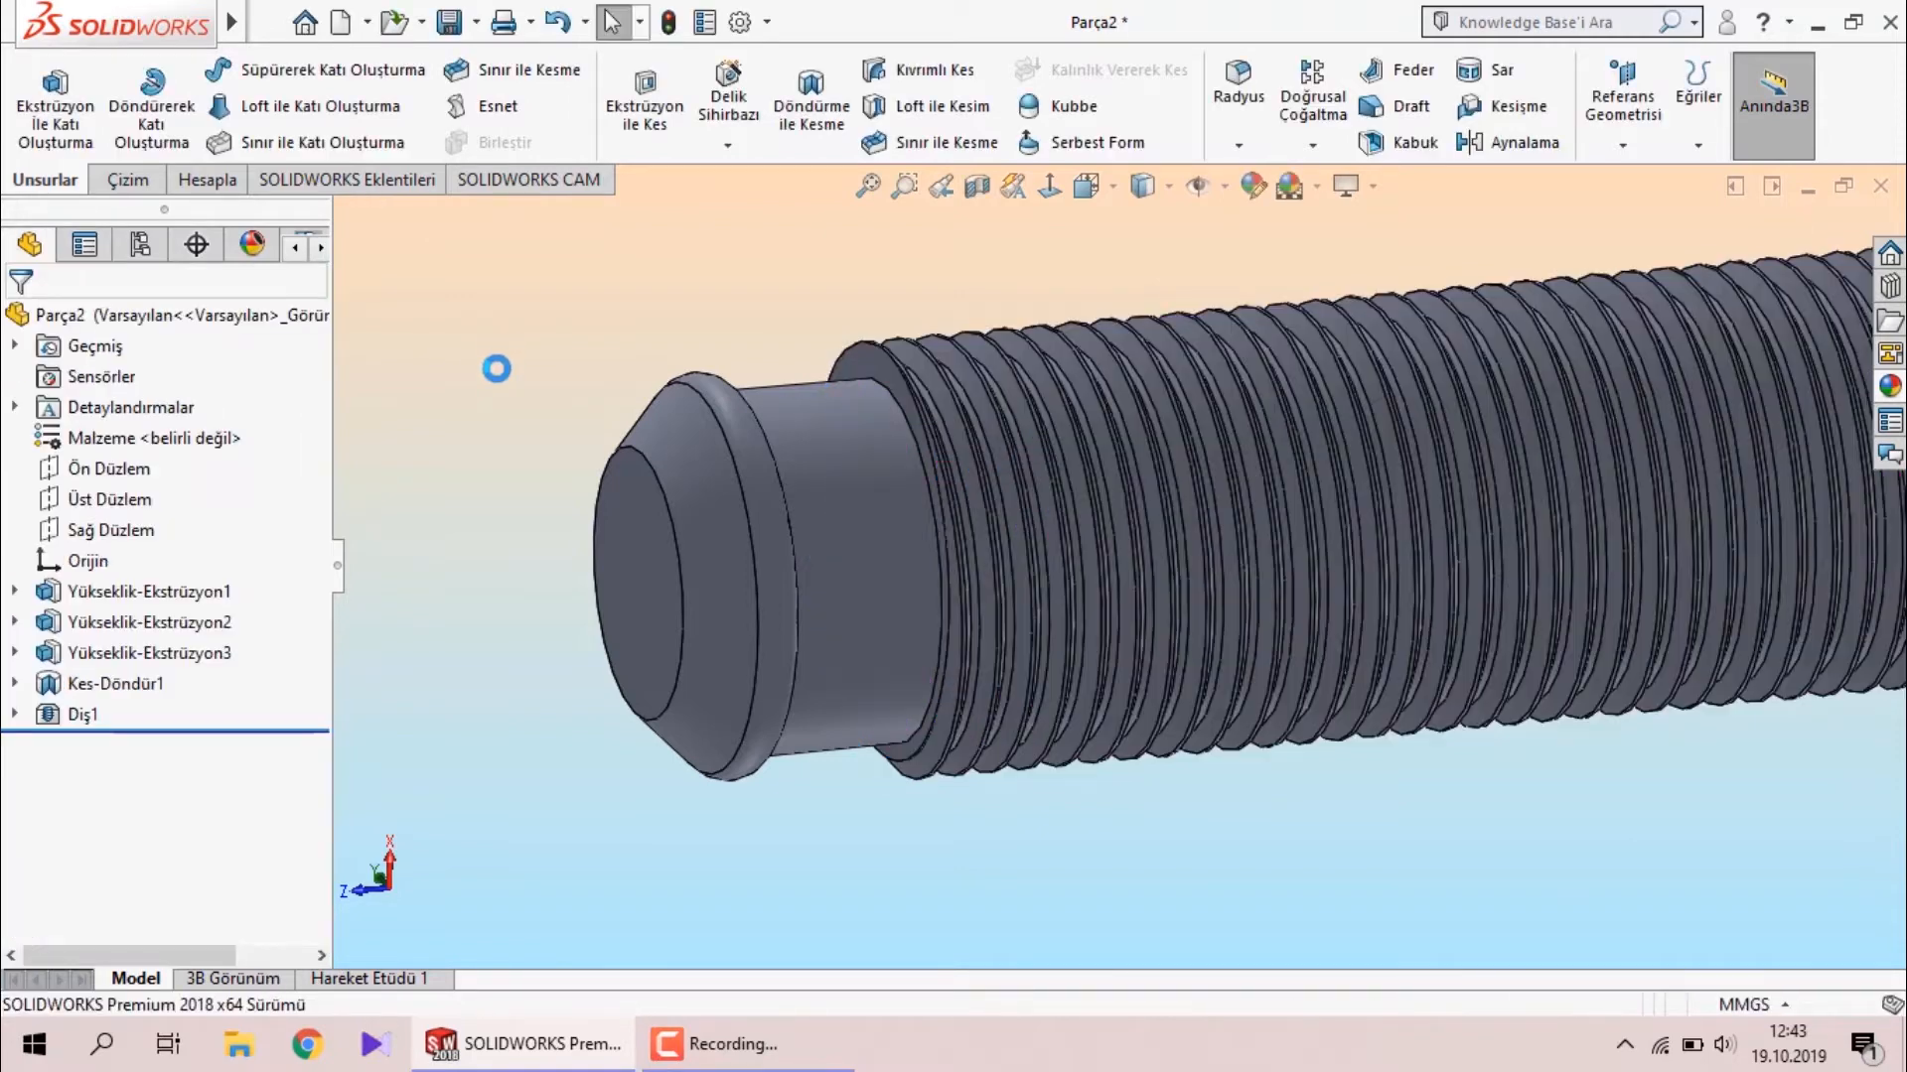
pyautogui.press('f')
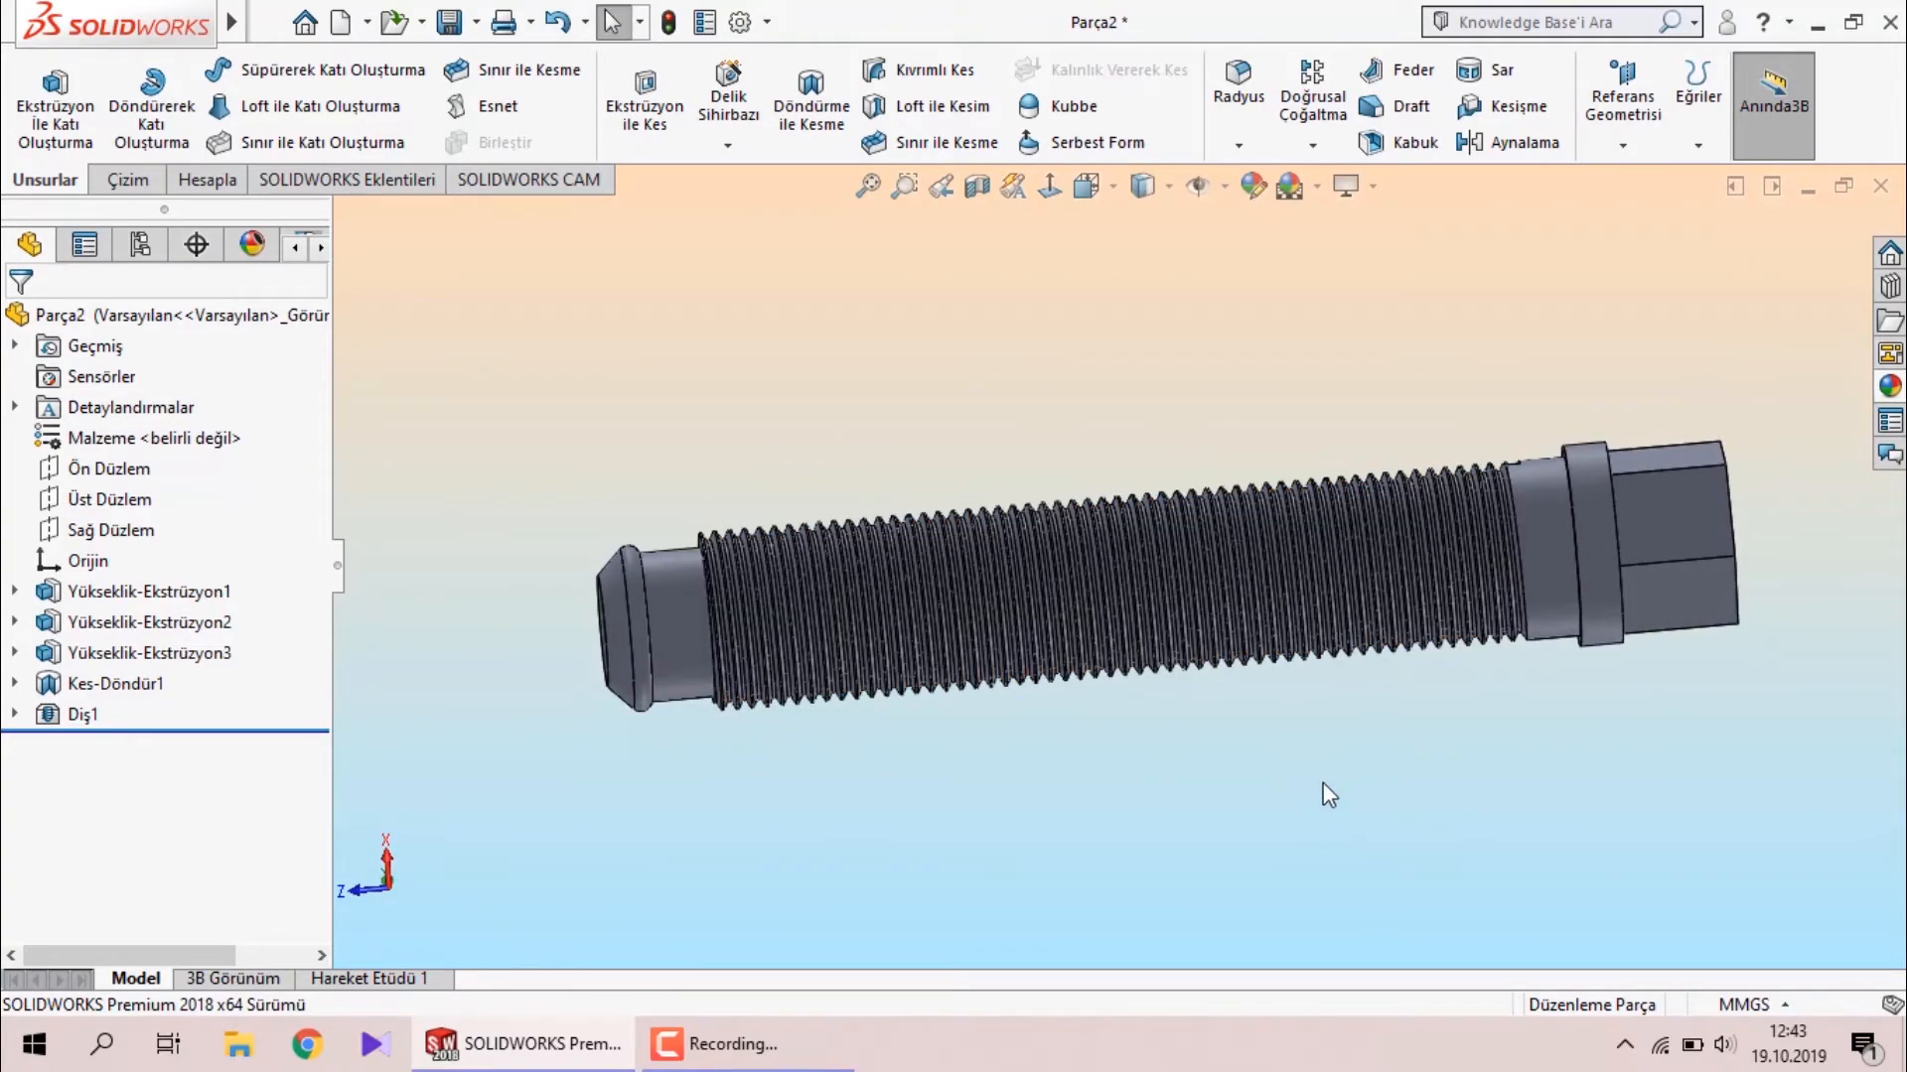
pyautogui.moveTo(1324, 791); pyautogui.dragTo(1415, 816, button='middle')
pyautogui.scroll(-2, 1504, 471)
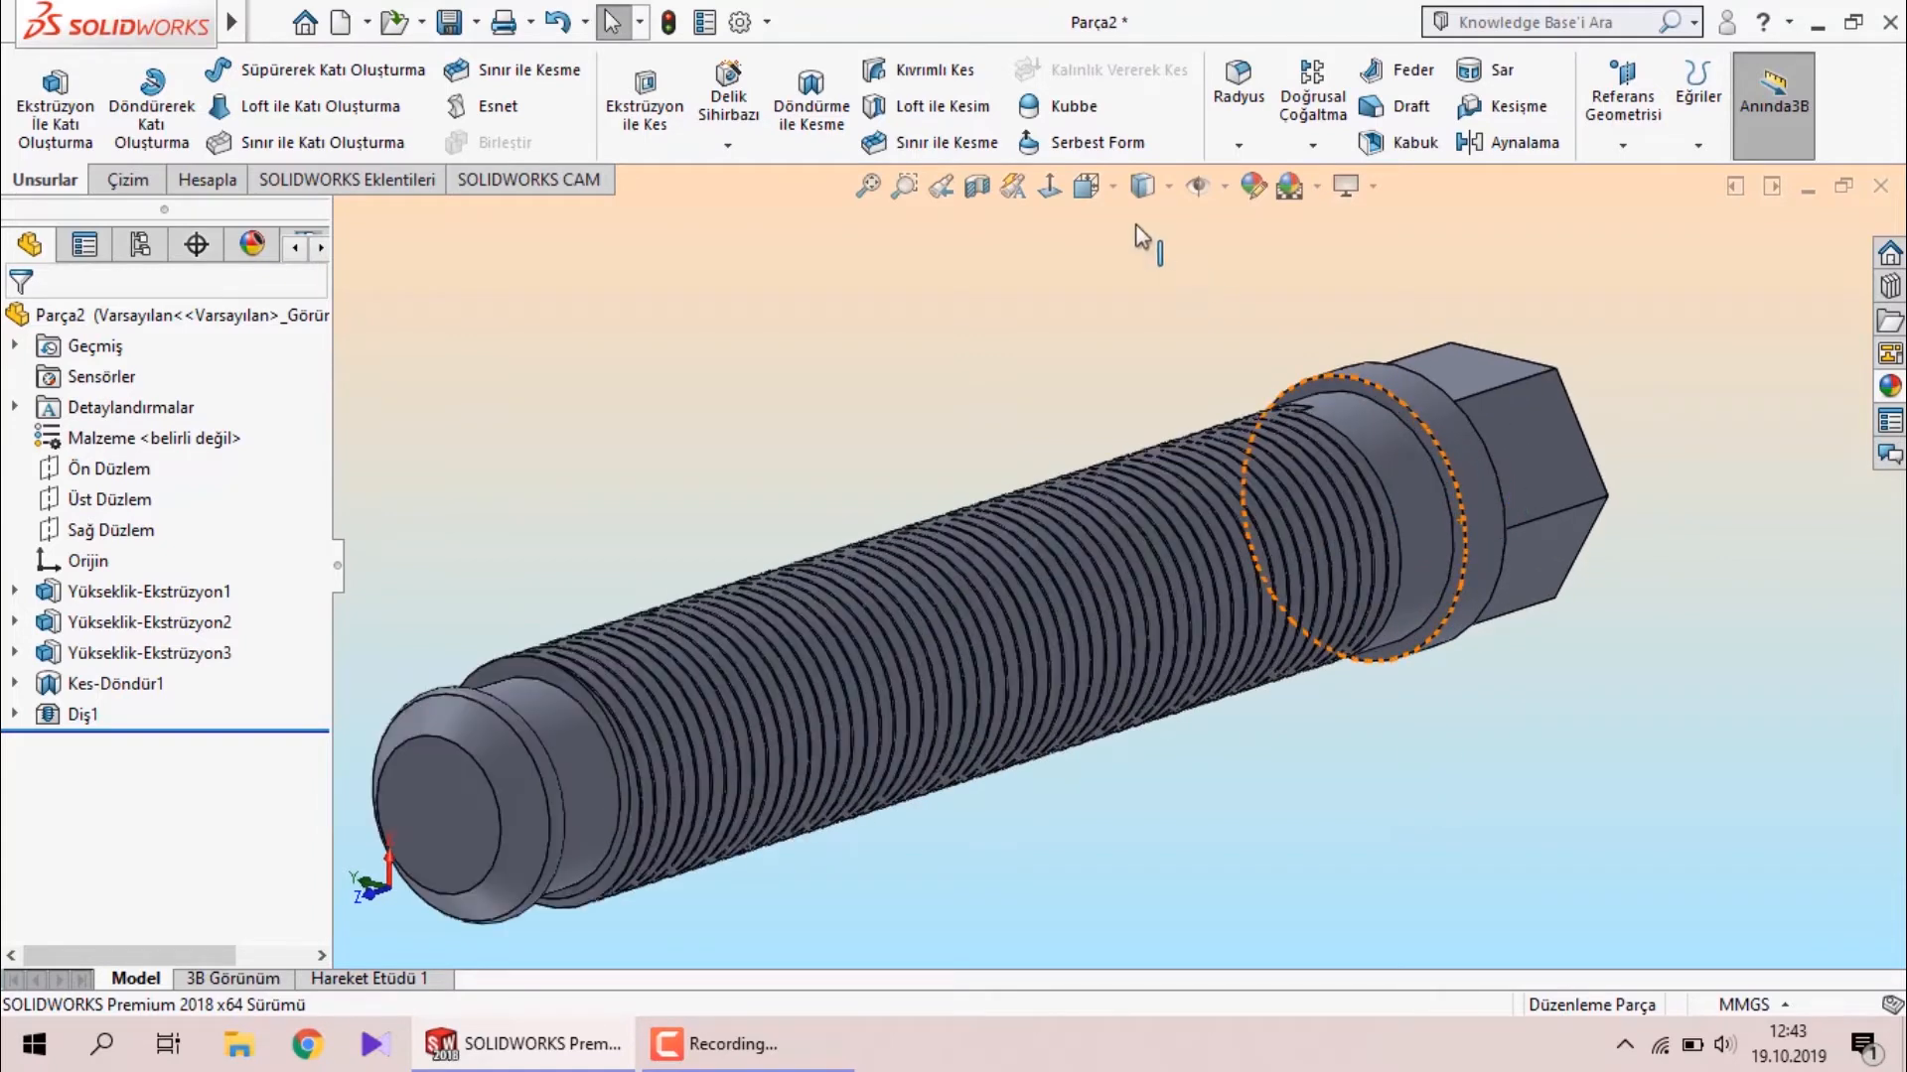
# Start editing the whole part's appearance and browse the Metal appearances in the library.
pyautogui.click(1251, 189)
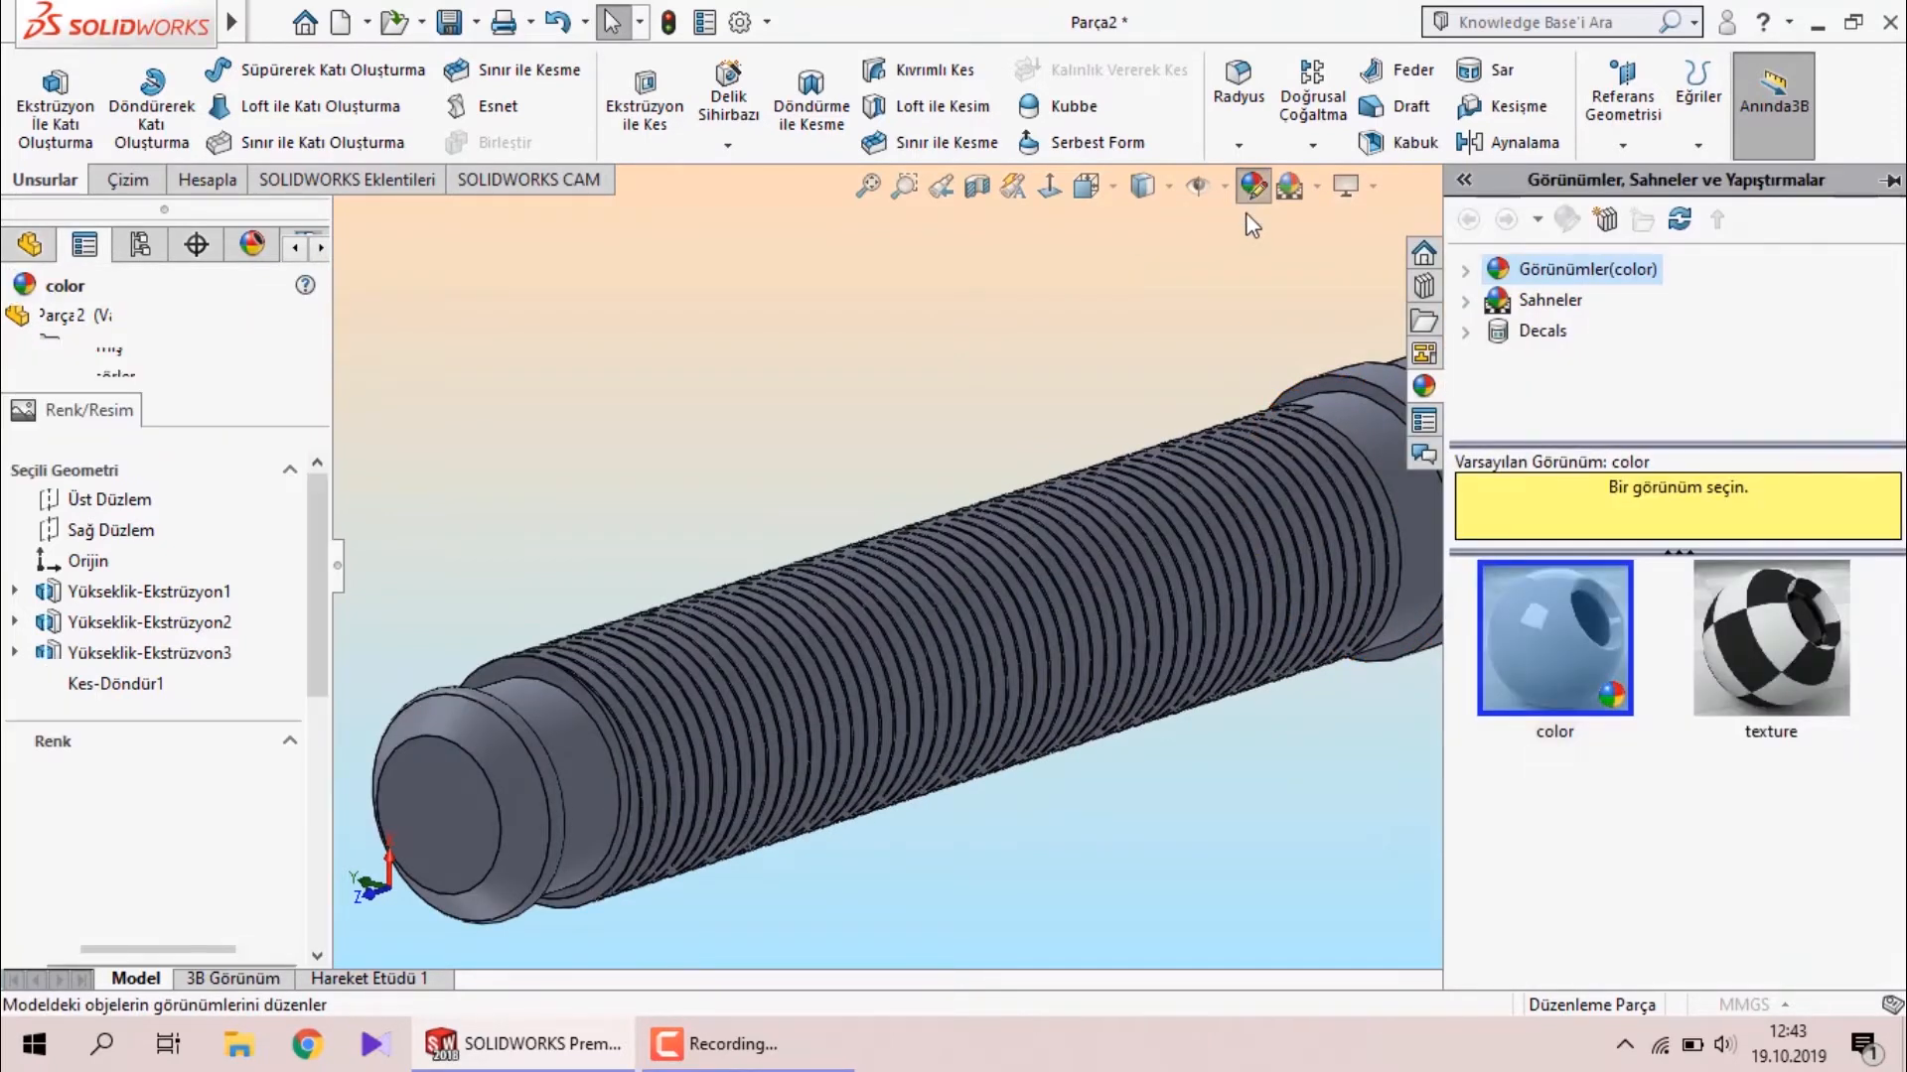
pyautogui.click(1467, 268)
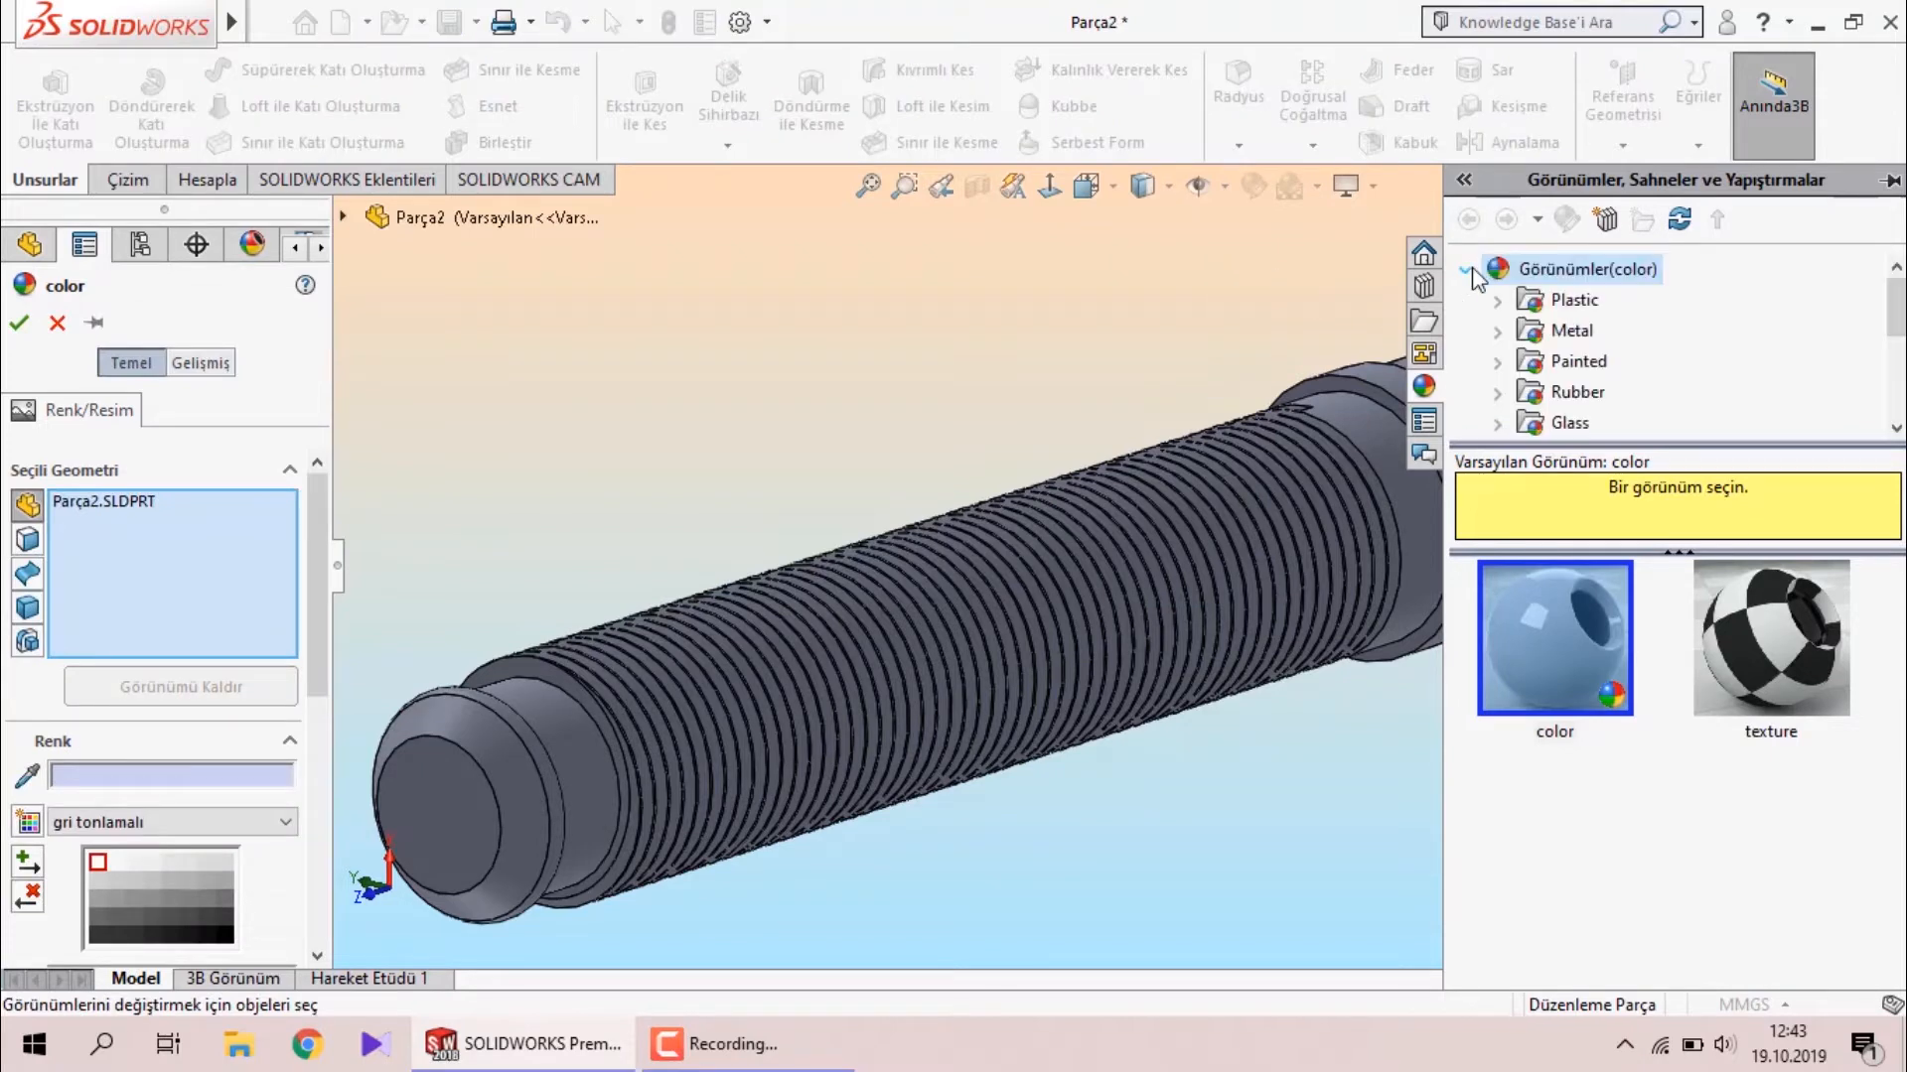
pyautogui.click(1538, 339)
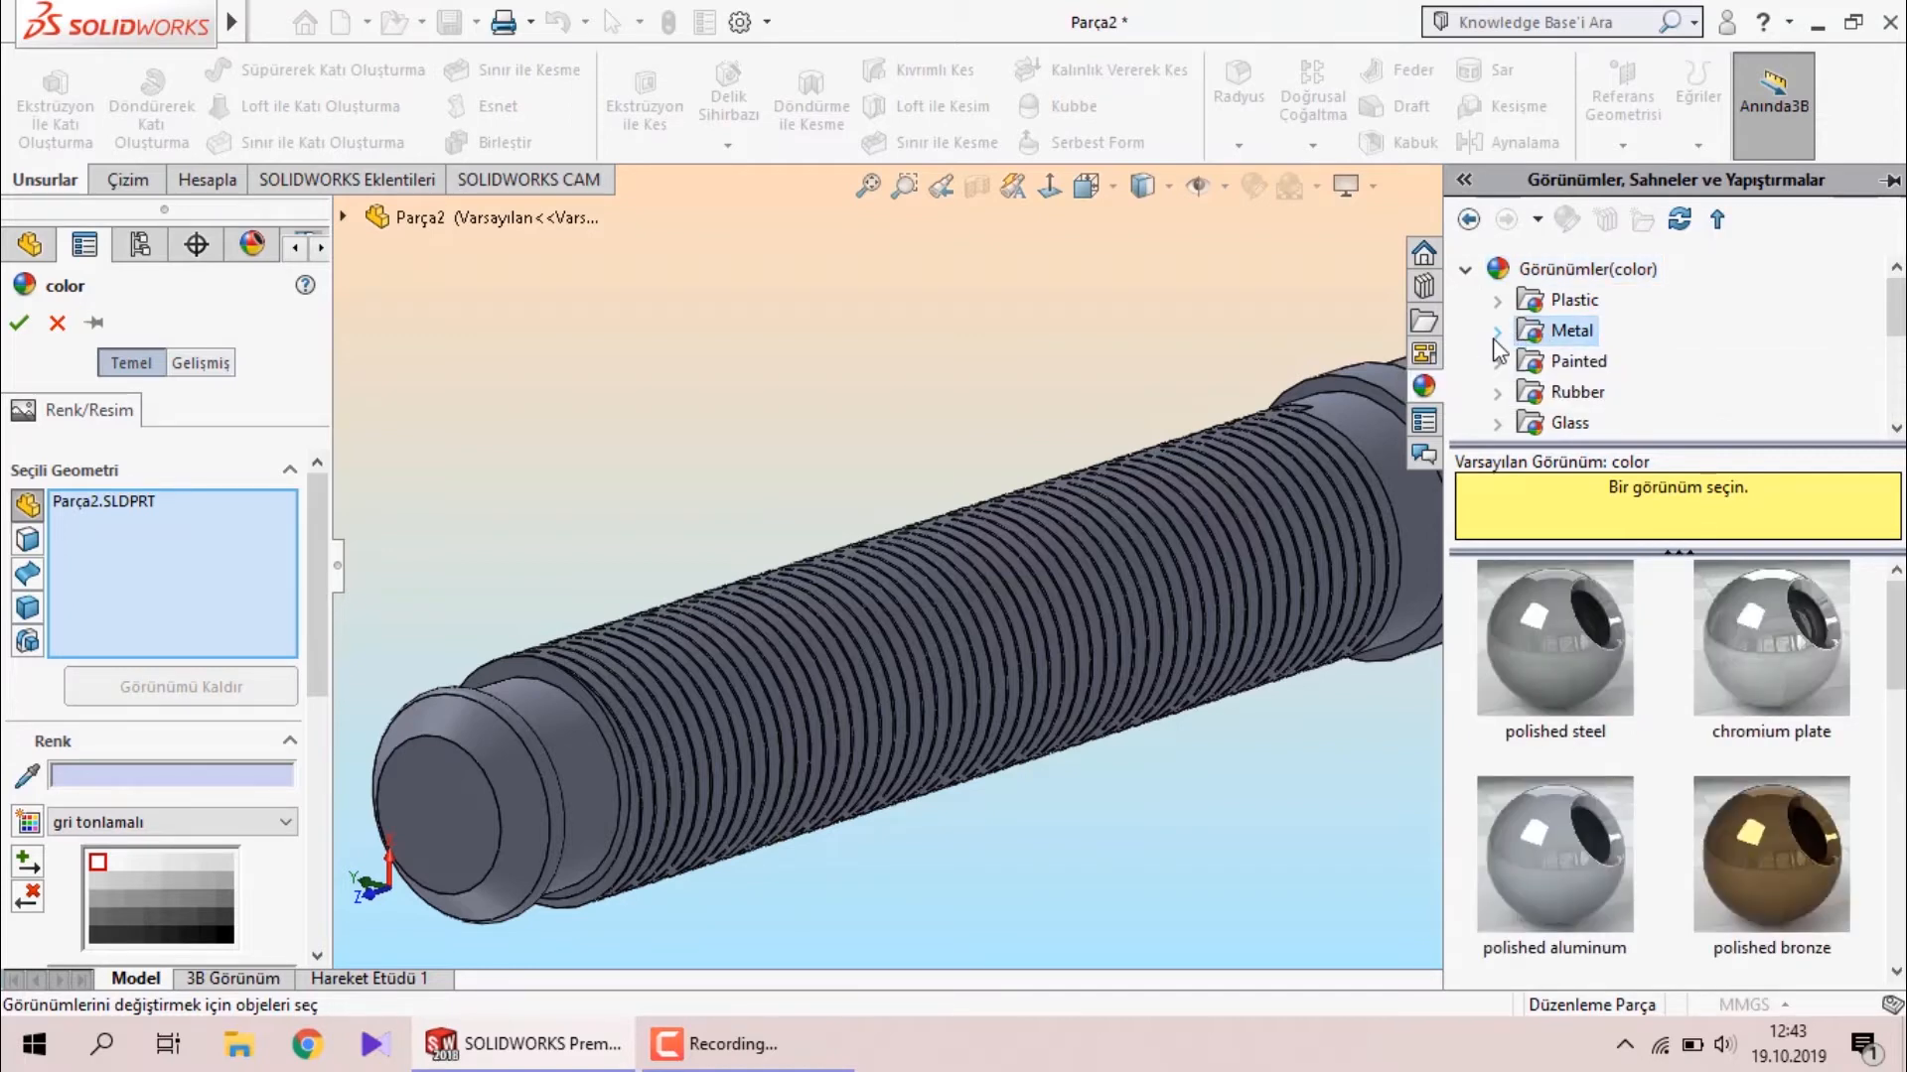
pyautogui.click(1496, 332)
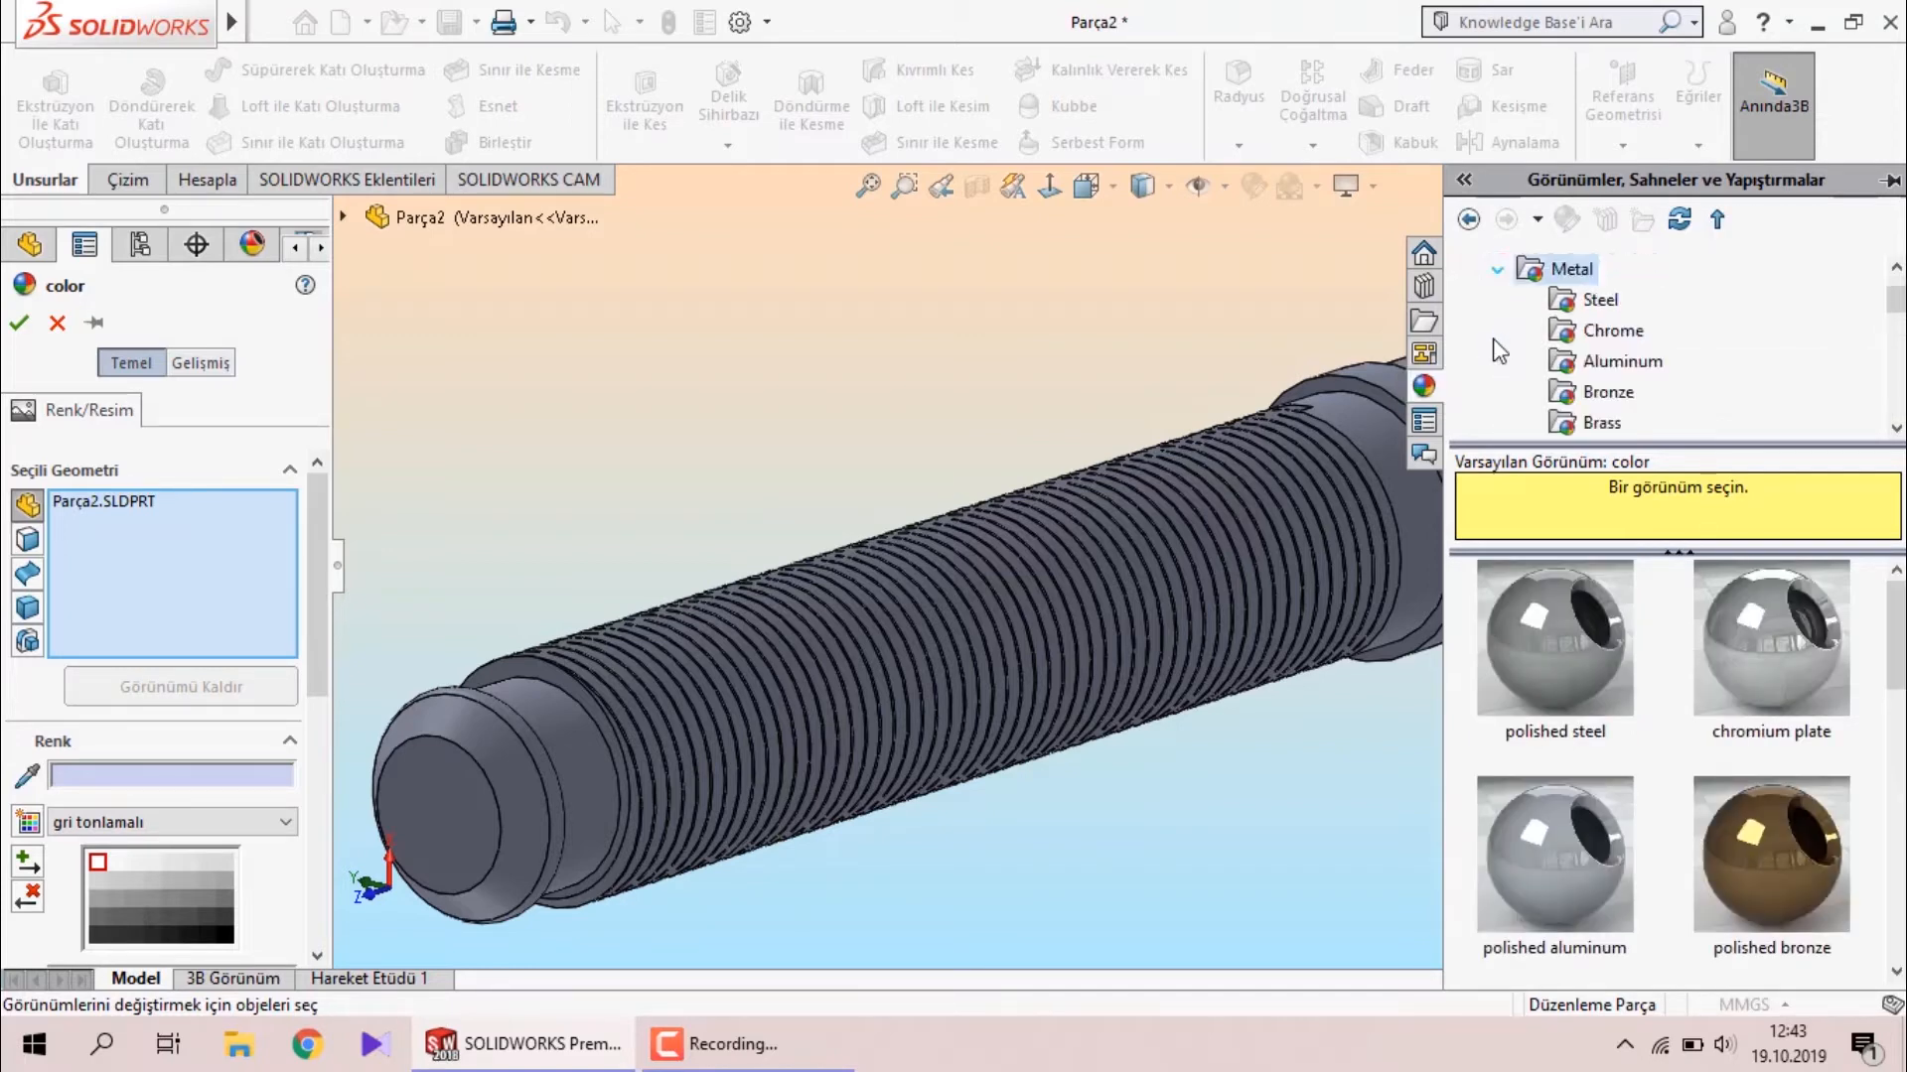
pyautogui.click(1571, 269)
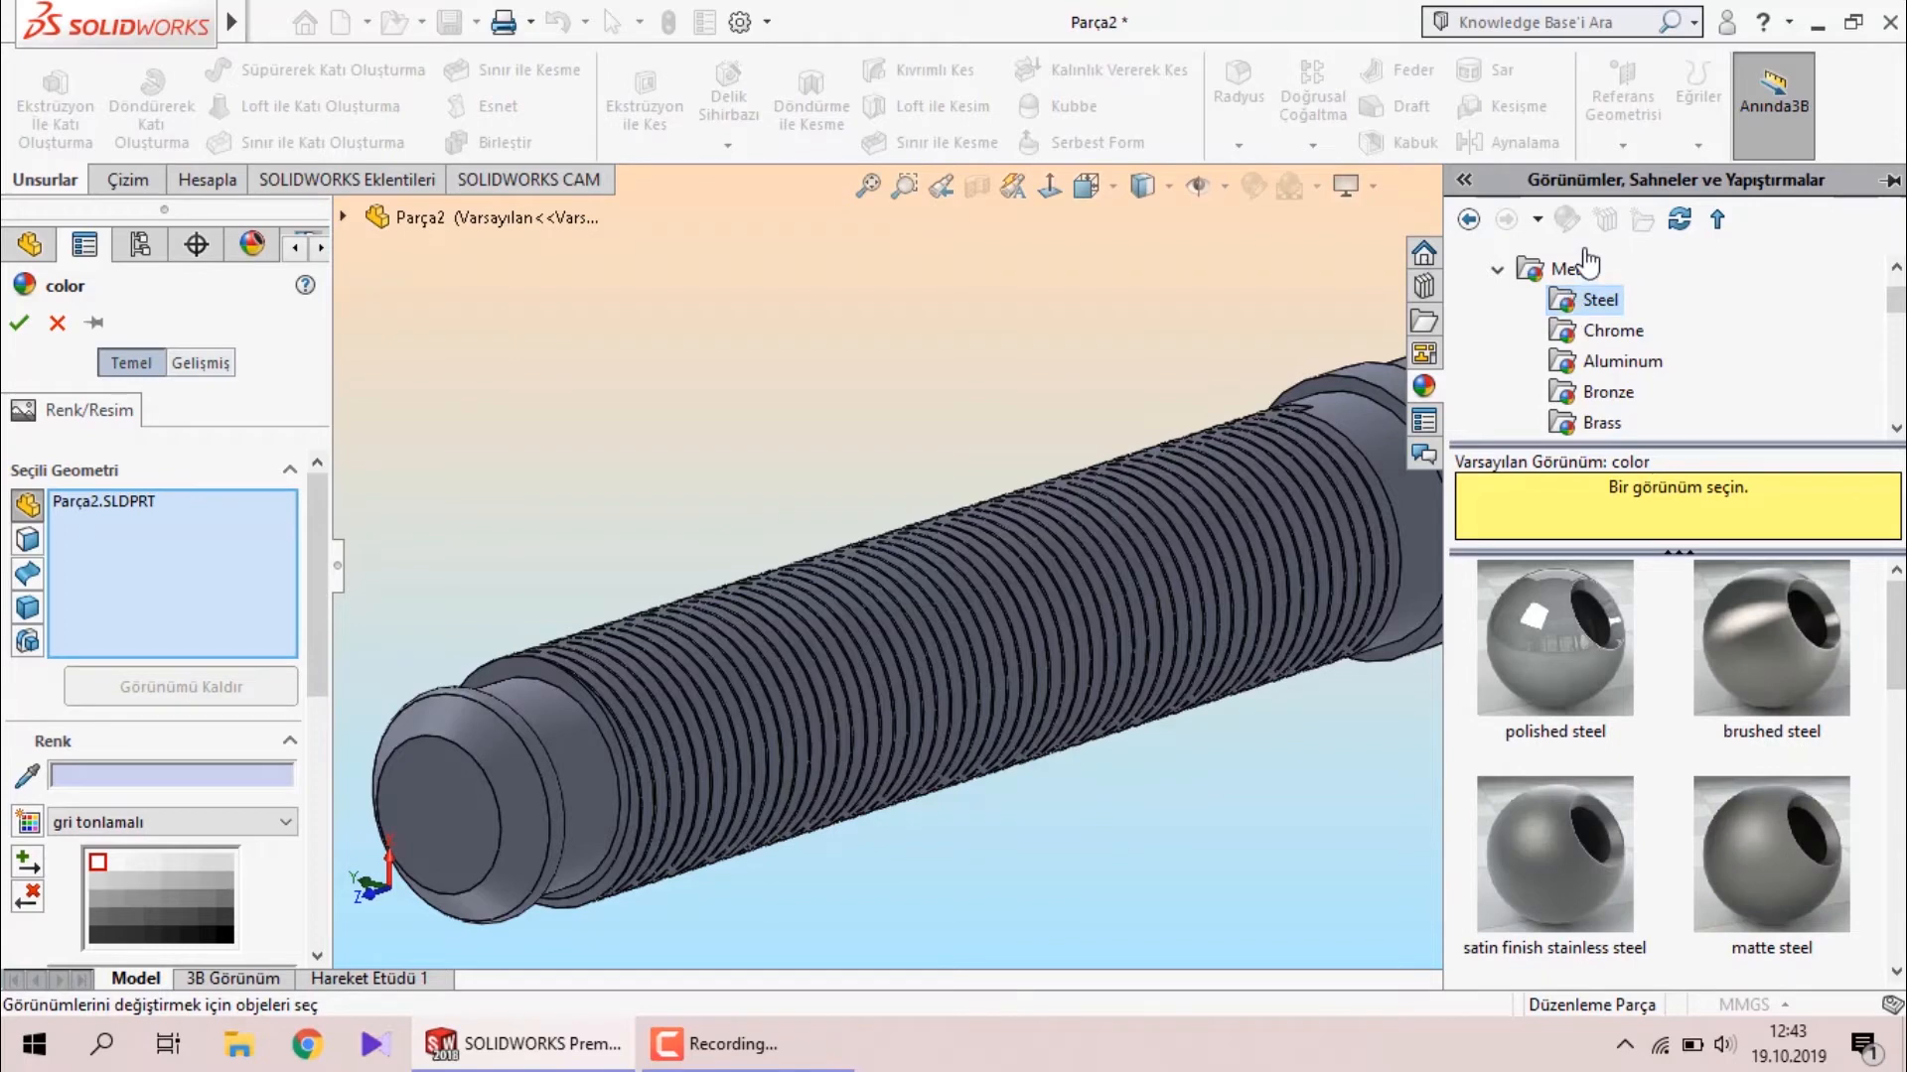
pyautogui.scroll(-4, 1771, 880)
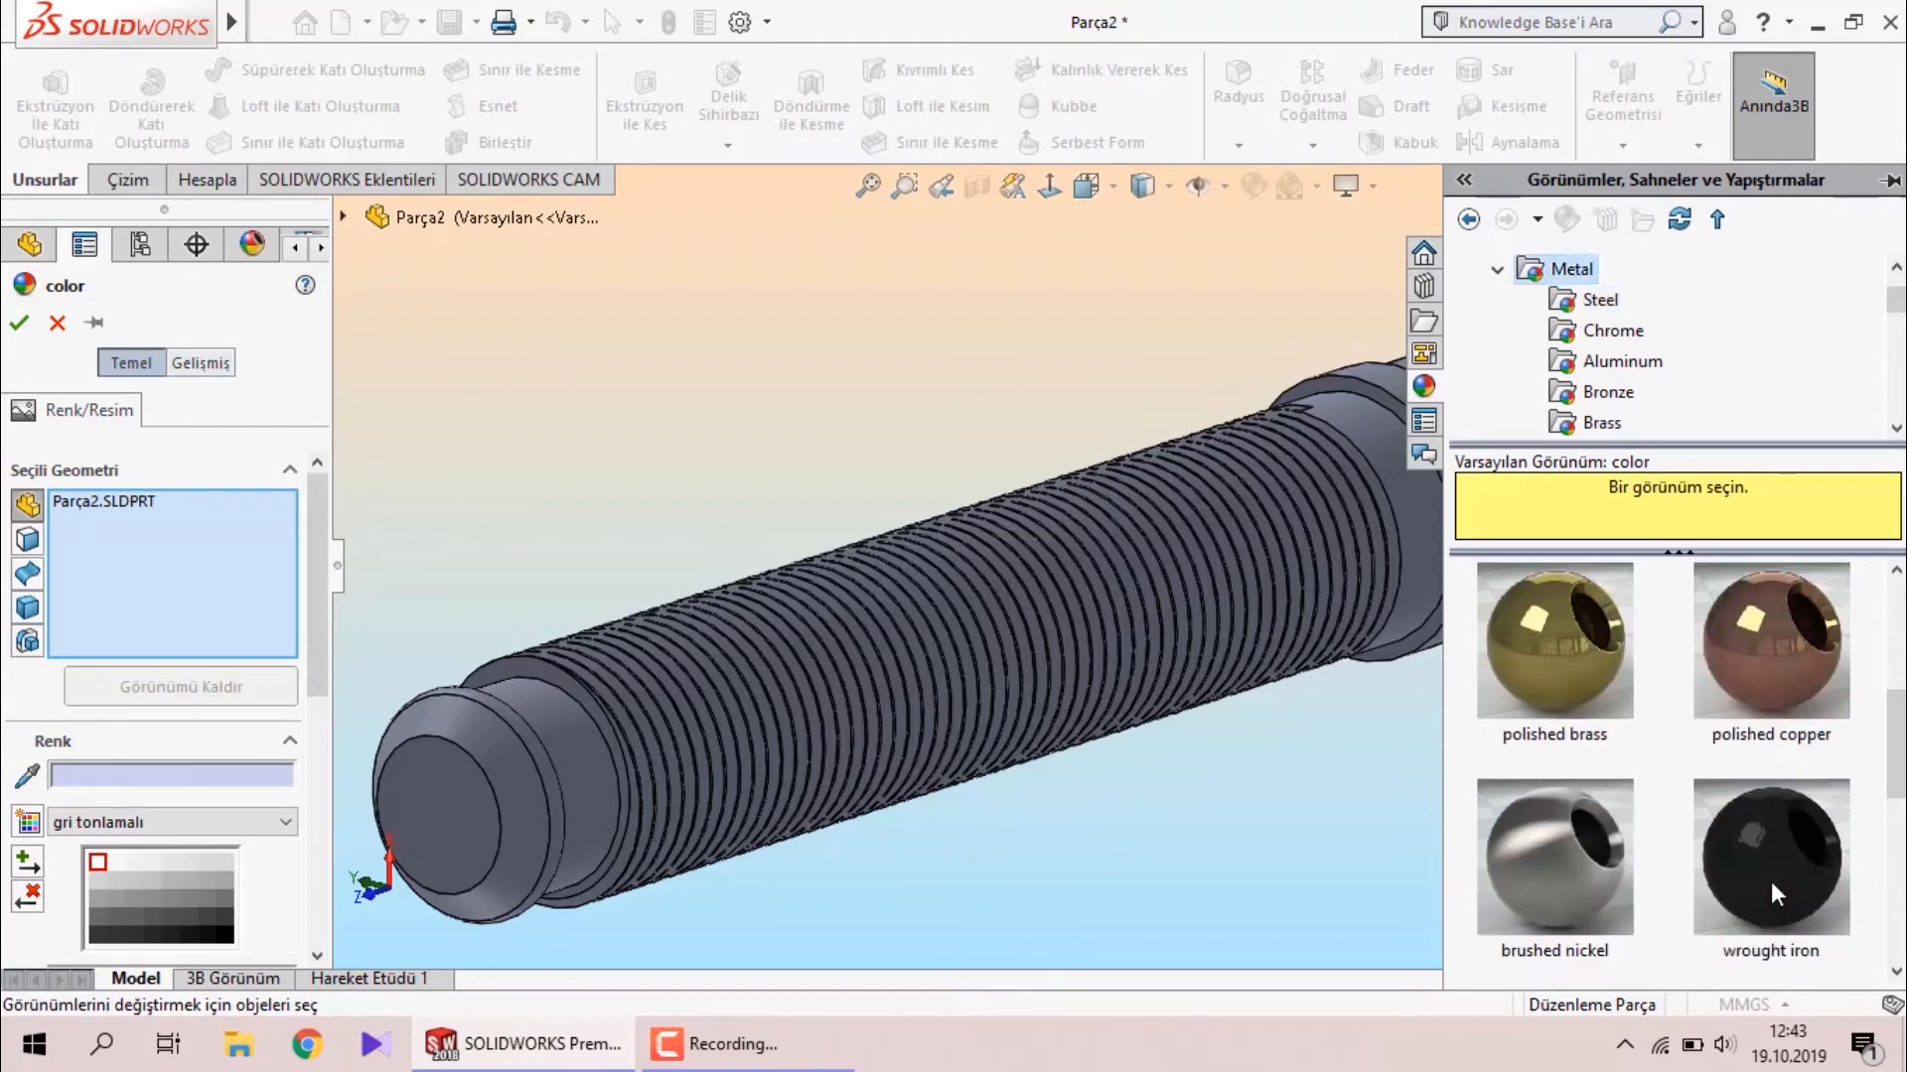
pyautogui.scroll(1, 1772, 879)
pyautogui.moveTo(1772, 880)
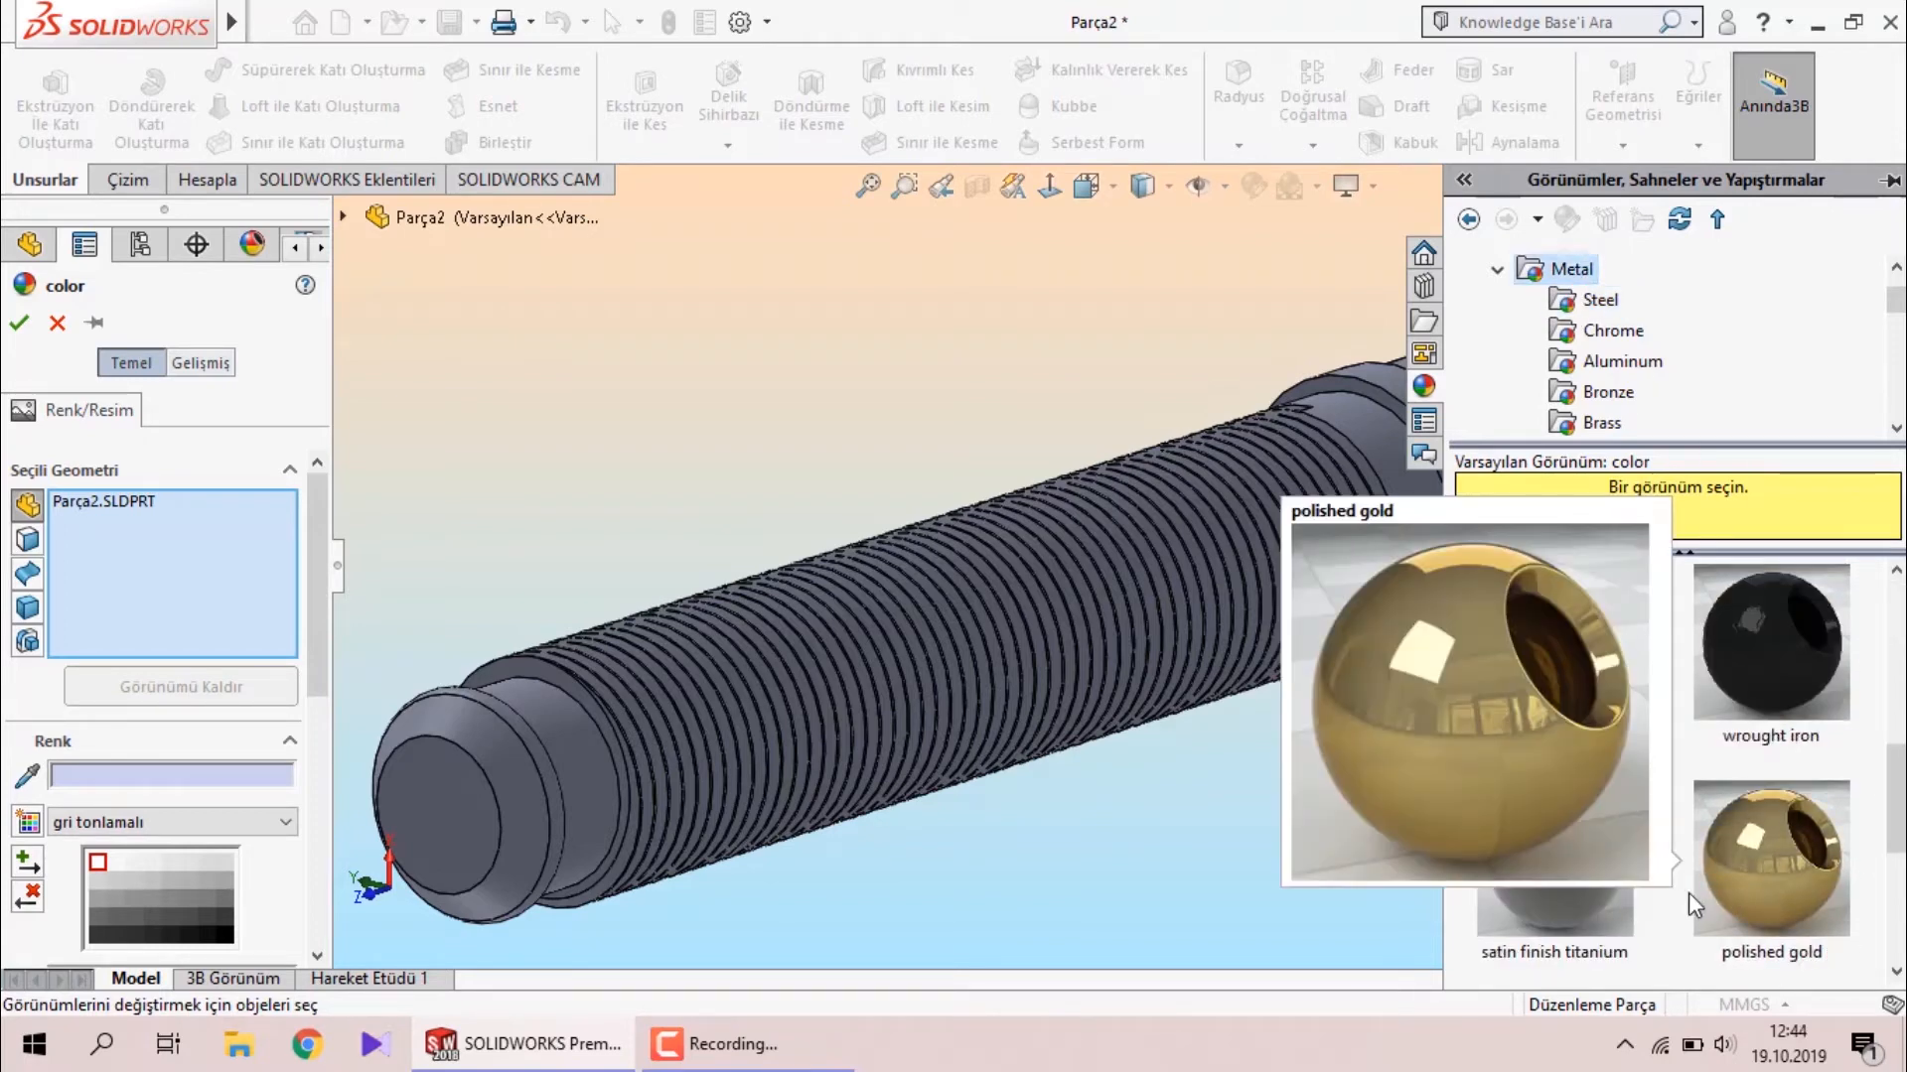
pyautogui.scroll(-1, 1666, 895)
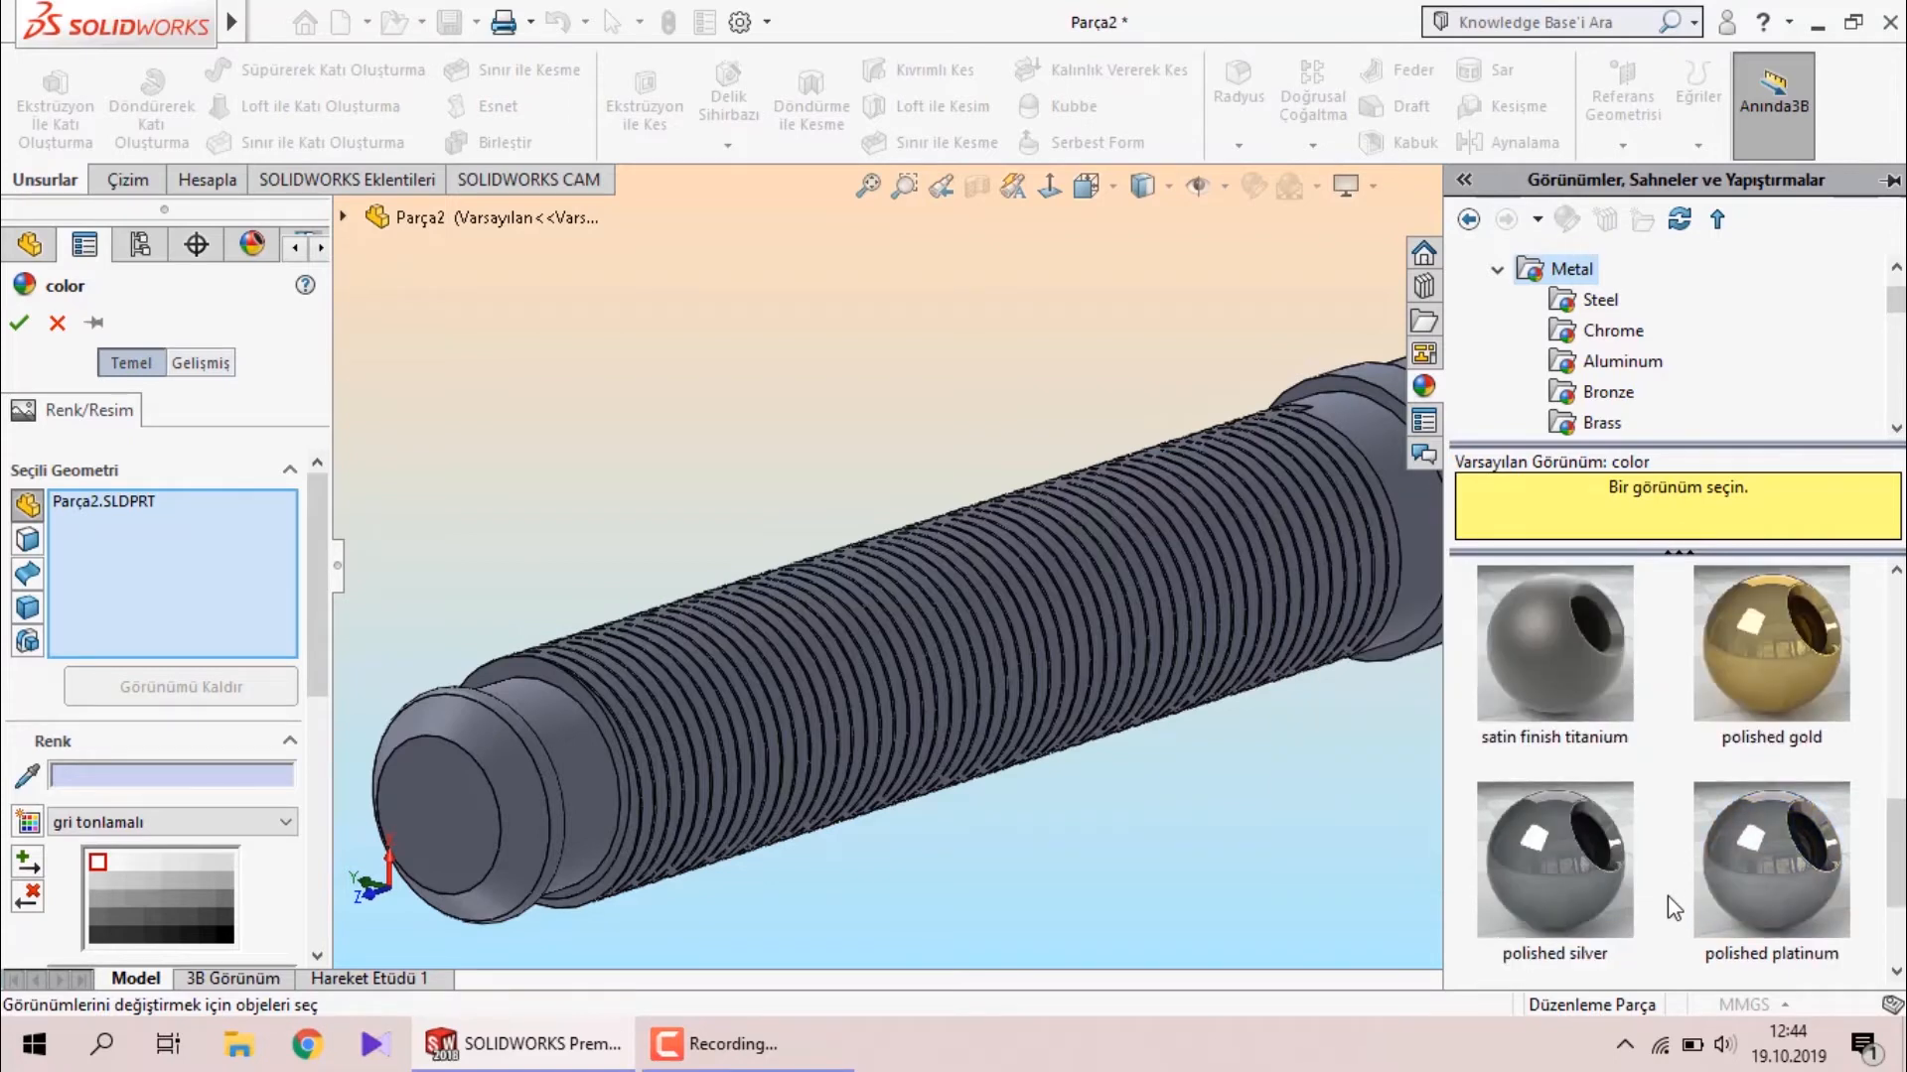
# Look through the individual metal appearance groups, including Chrome, Lead, Platinum, Tungsten, Titanium and Magnesium.
pyautogui.click(1596, 300)
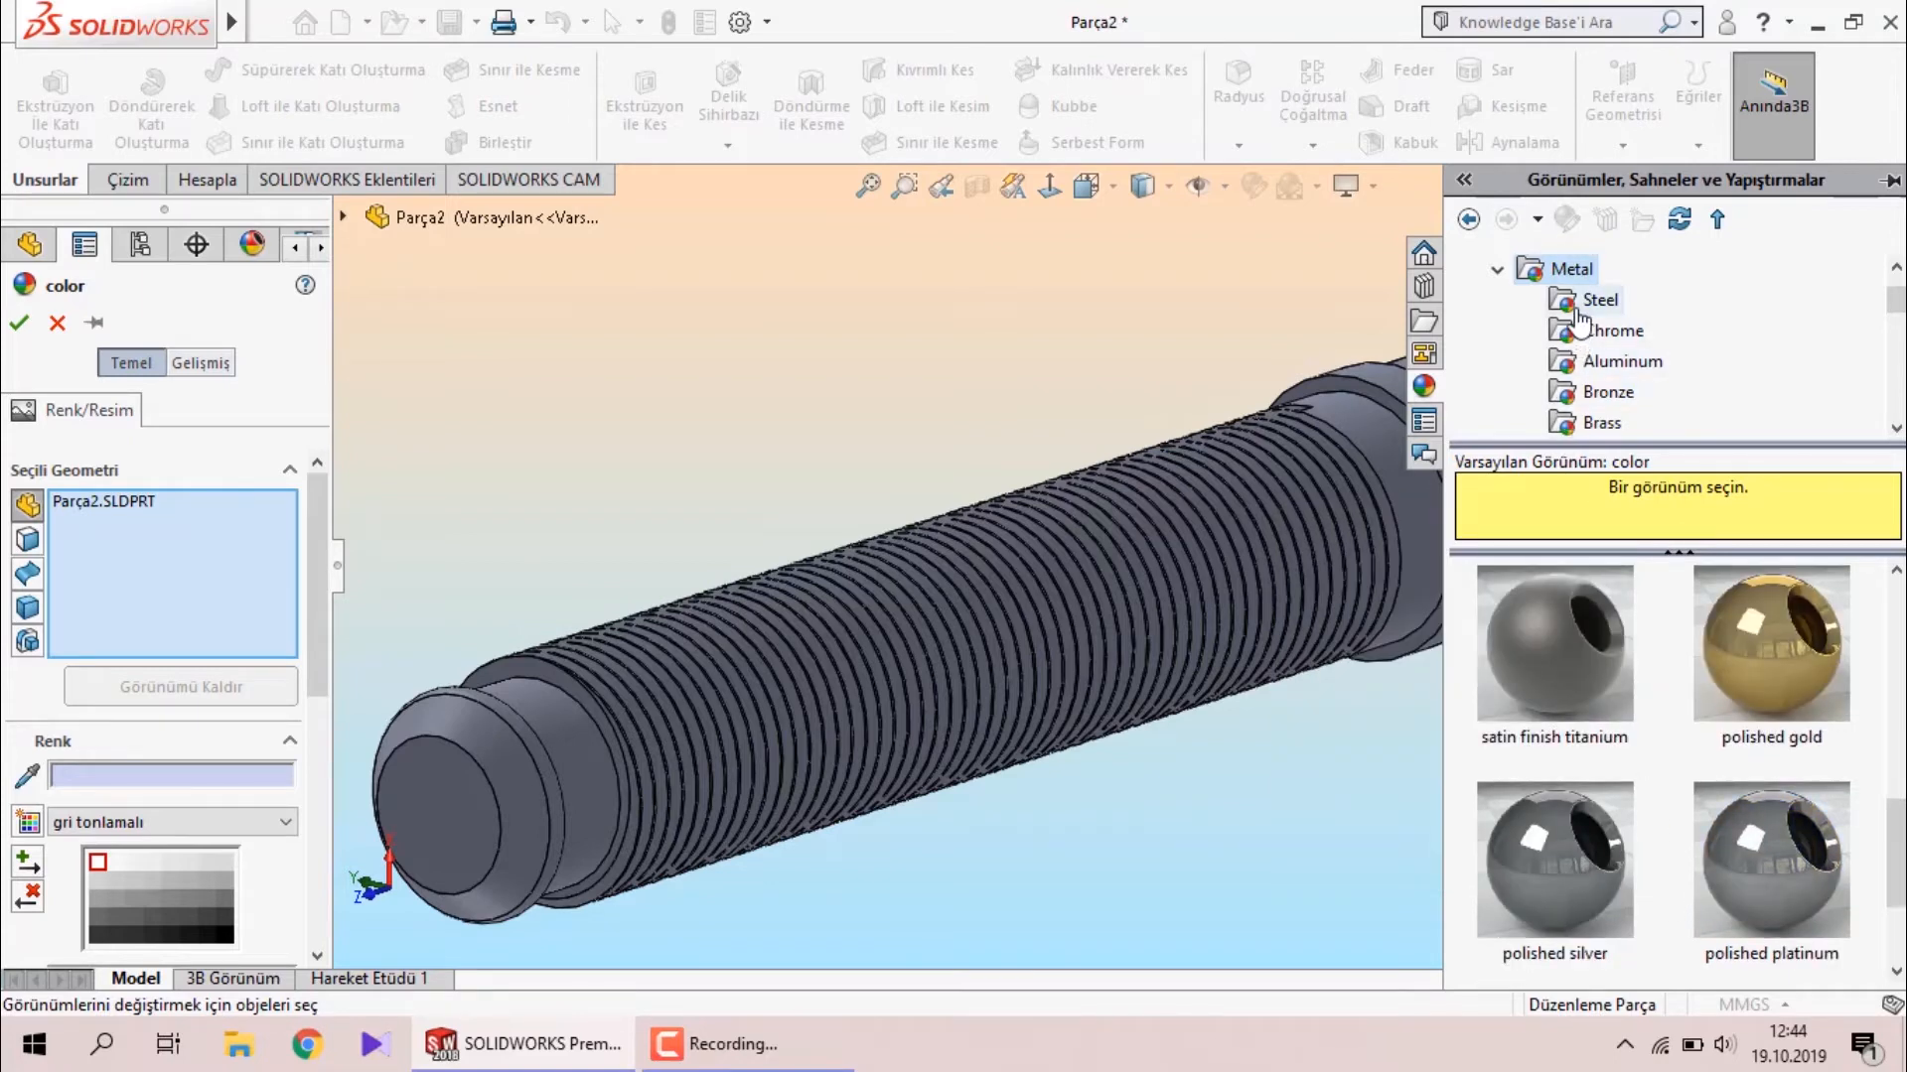
pyautogui.click(1572, 339)
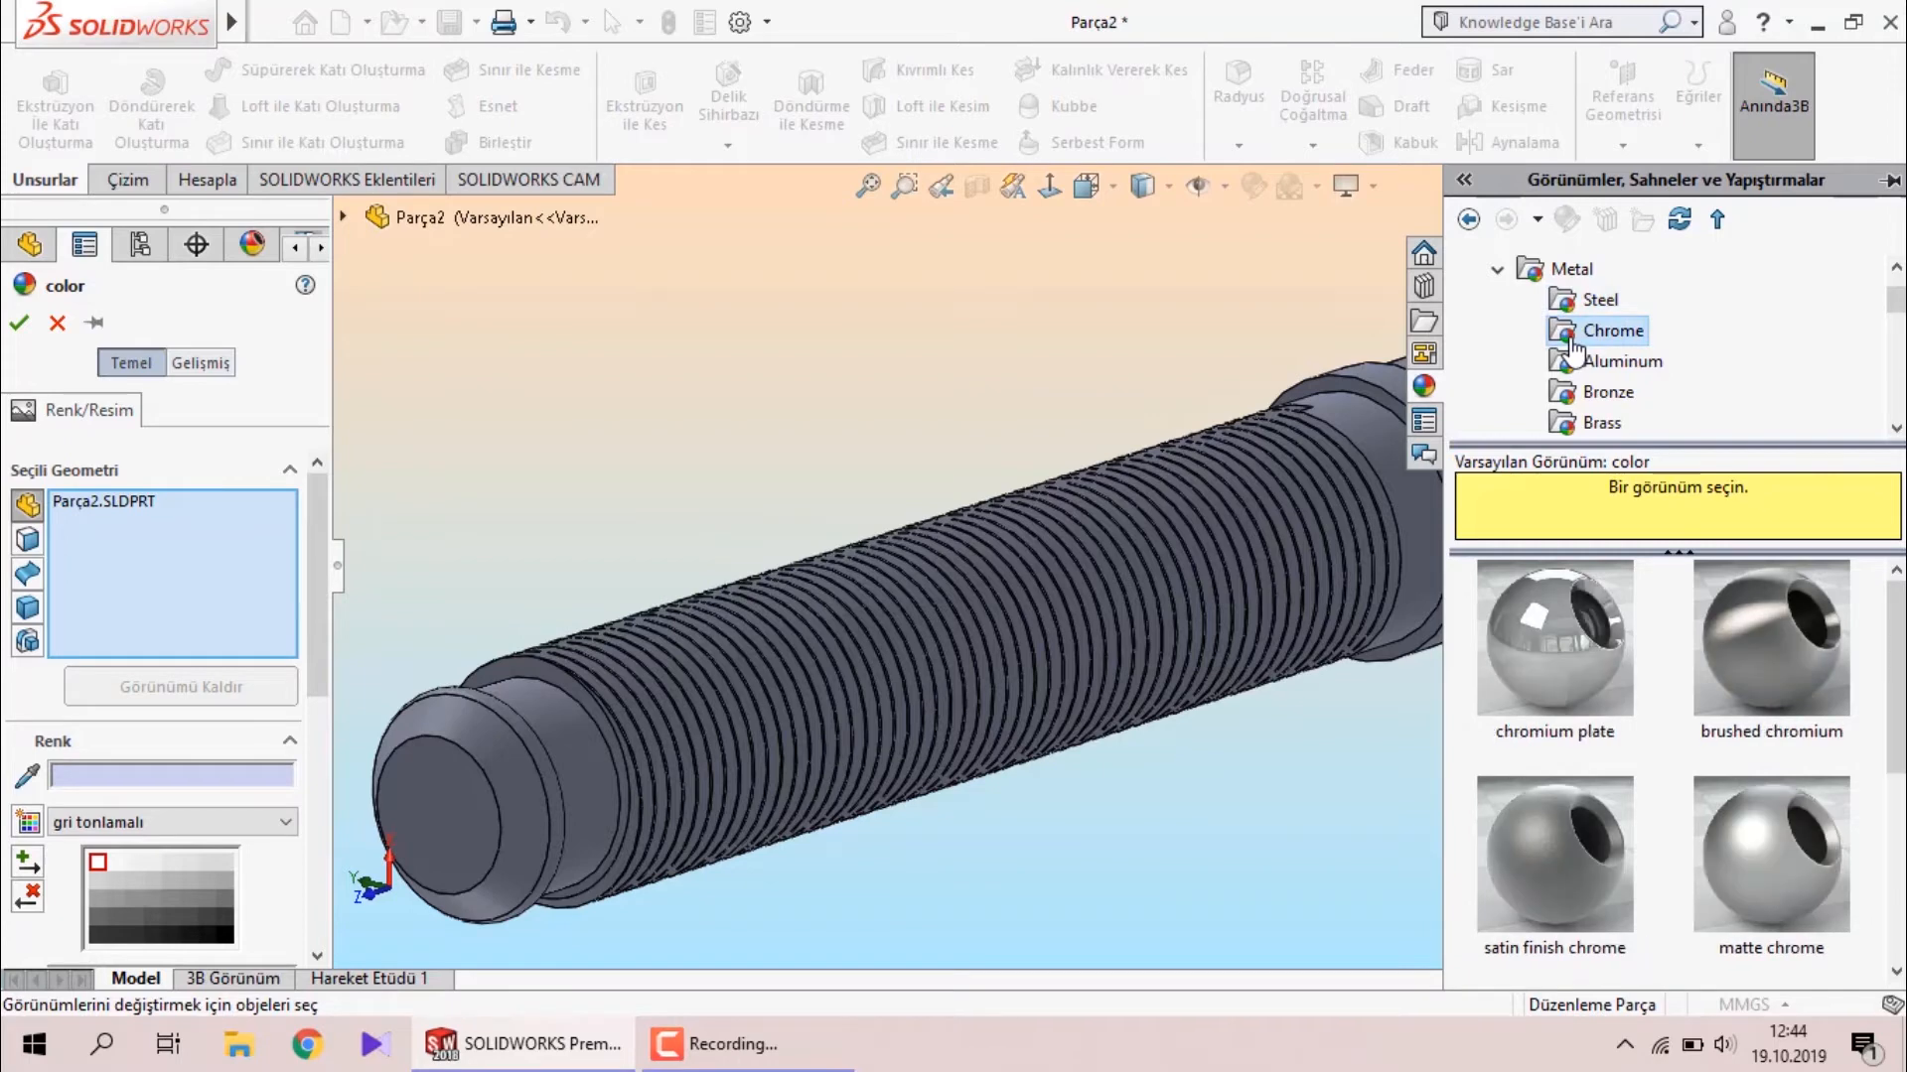
pyautogui.scroll(-4, 1572, 353)
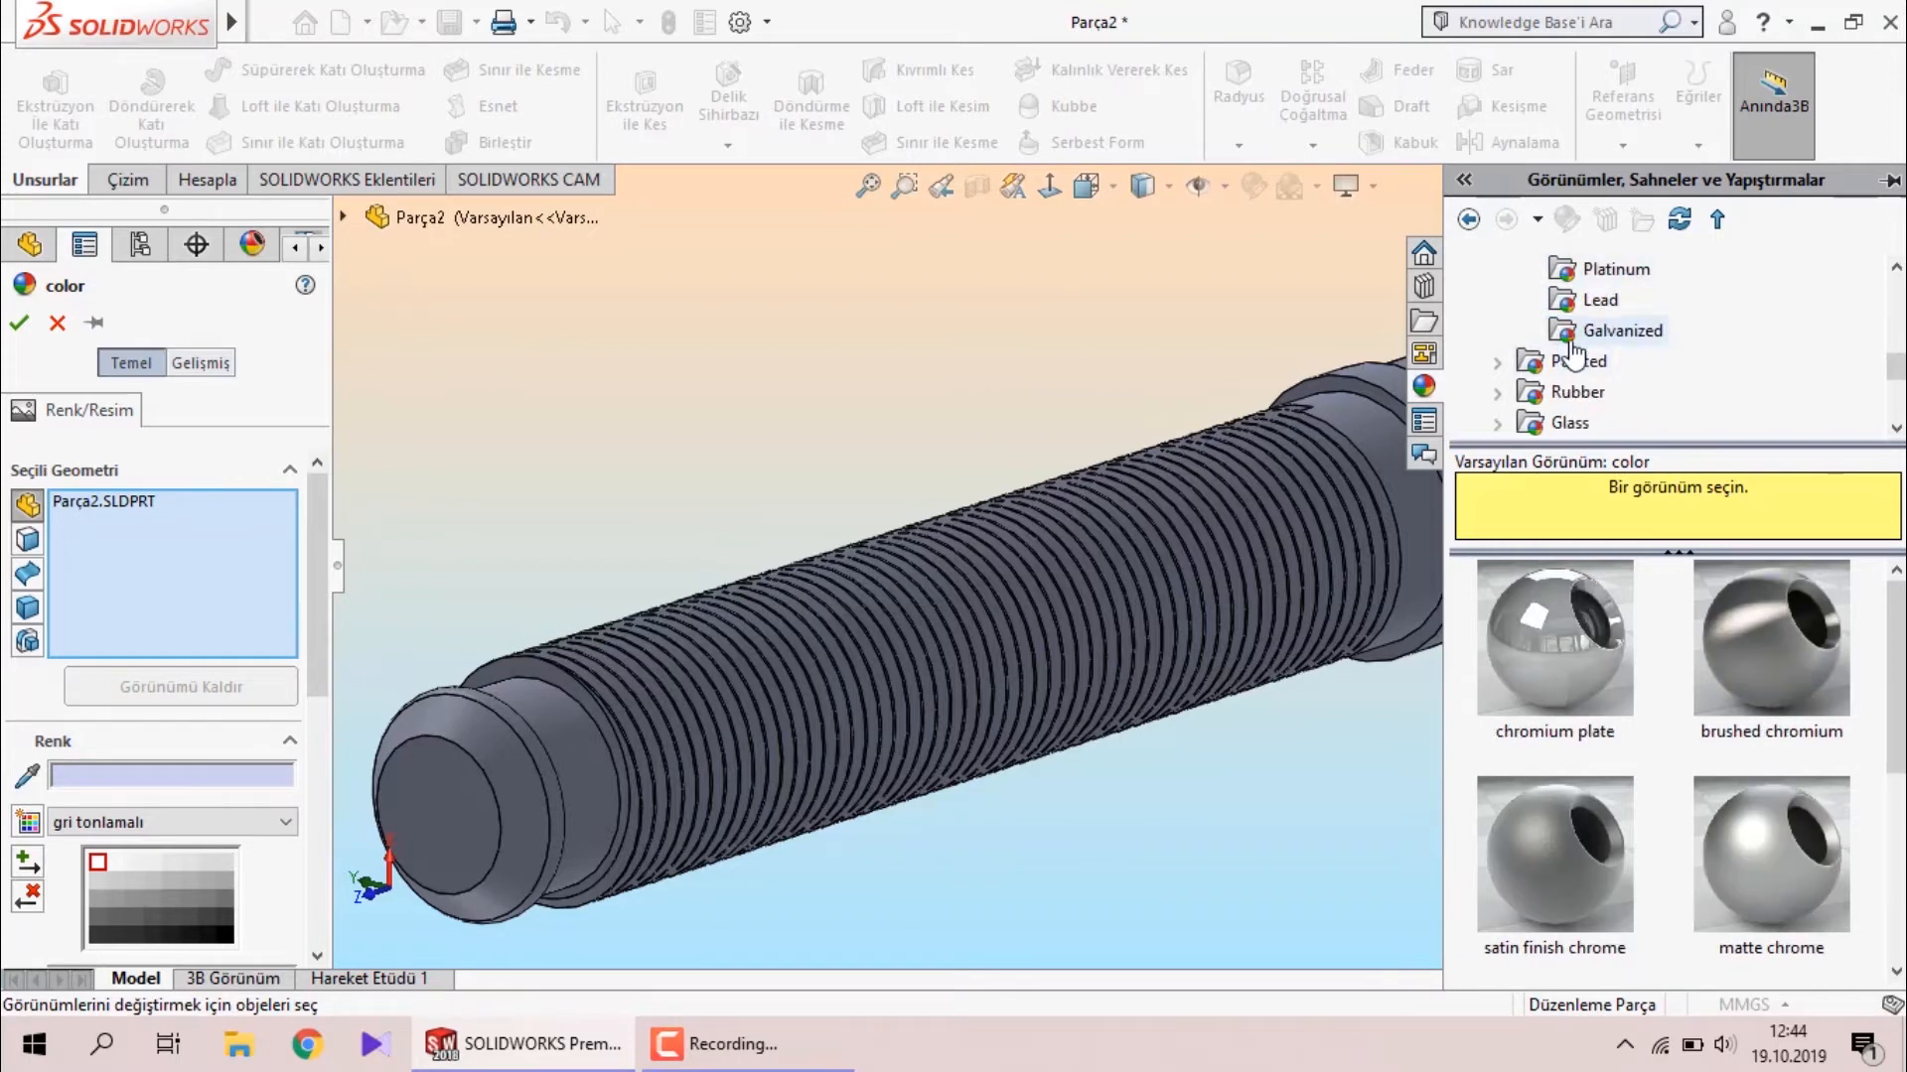
pyautogui.click(1572, 337)
pyautogui.click(1593, 300)
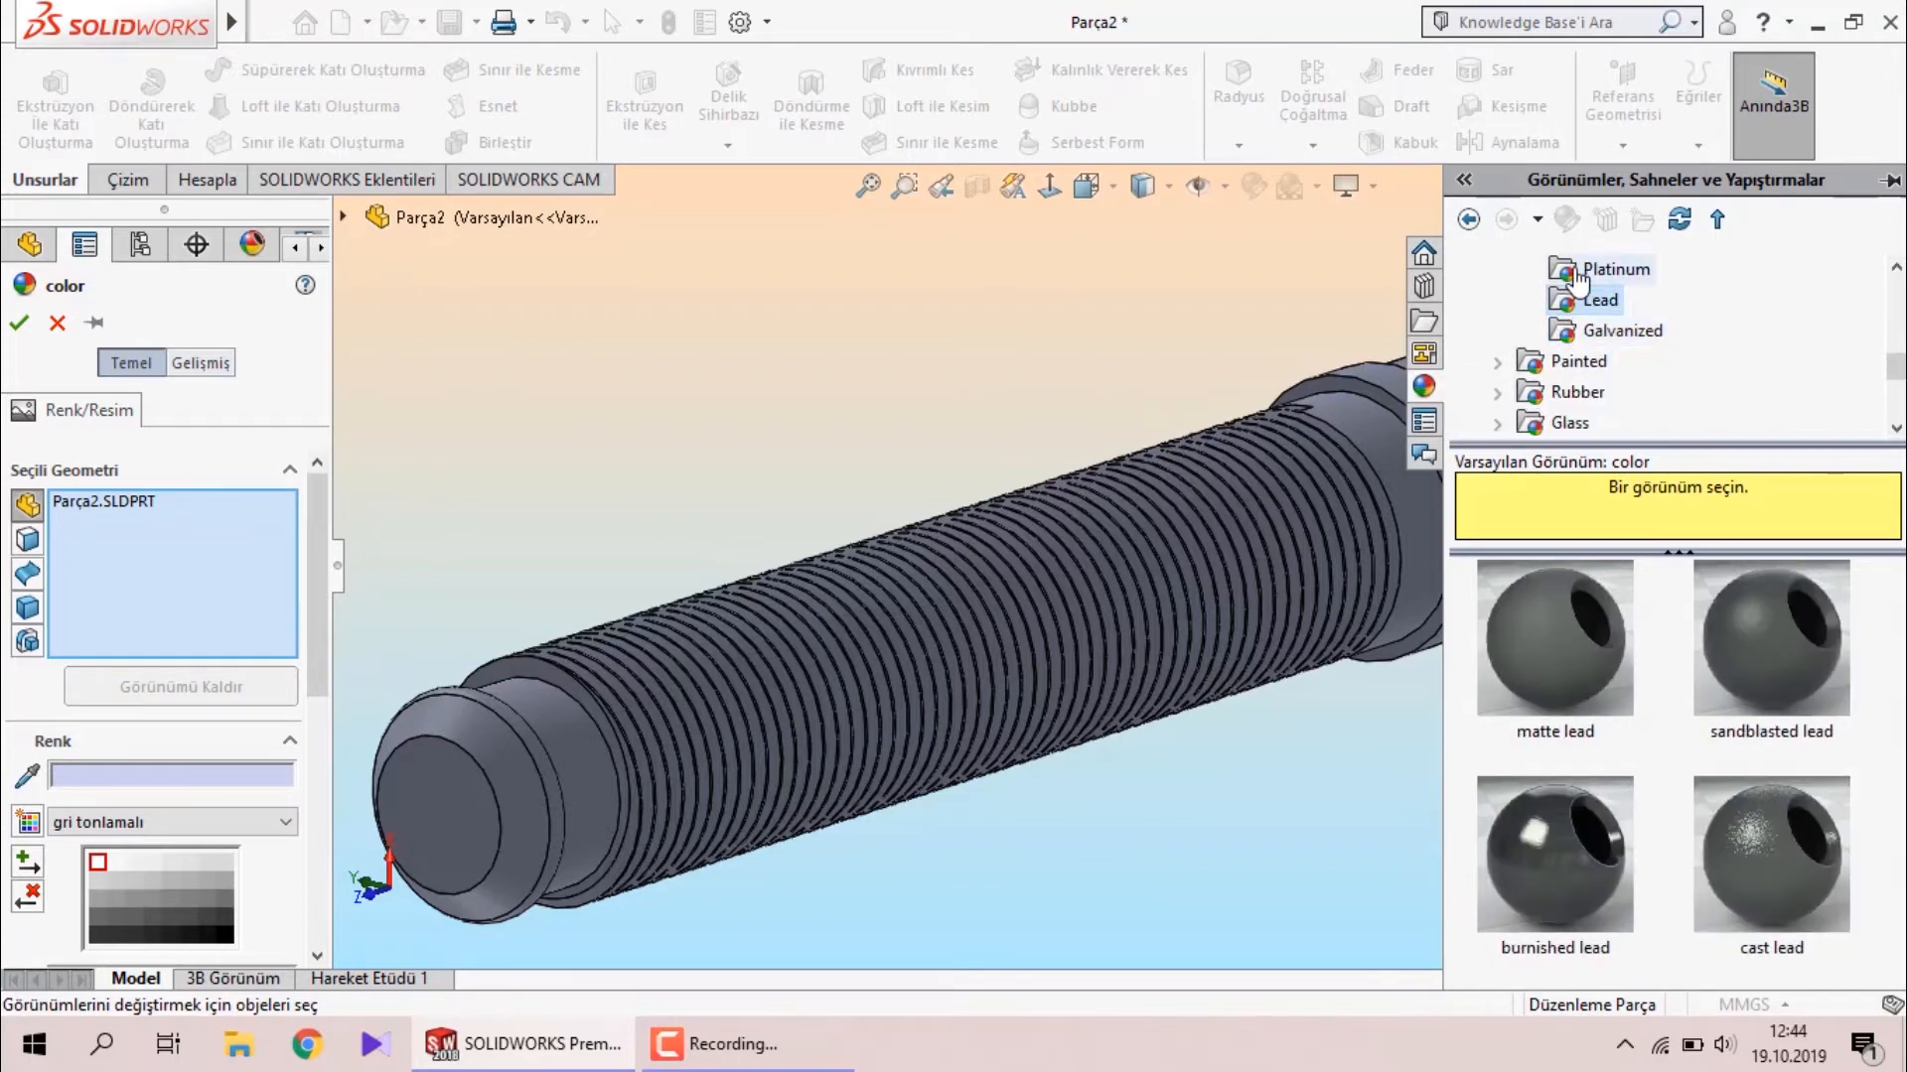
pyautogui.click(1579, 273)
pyautogui.scroll(3, 1579, 278)
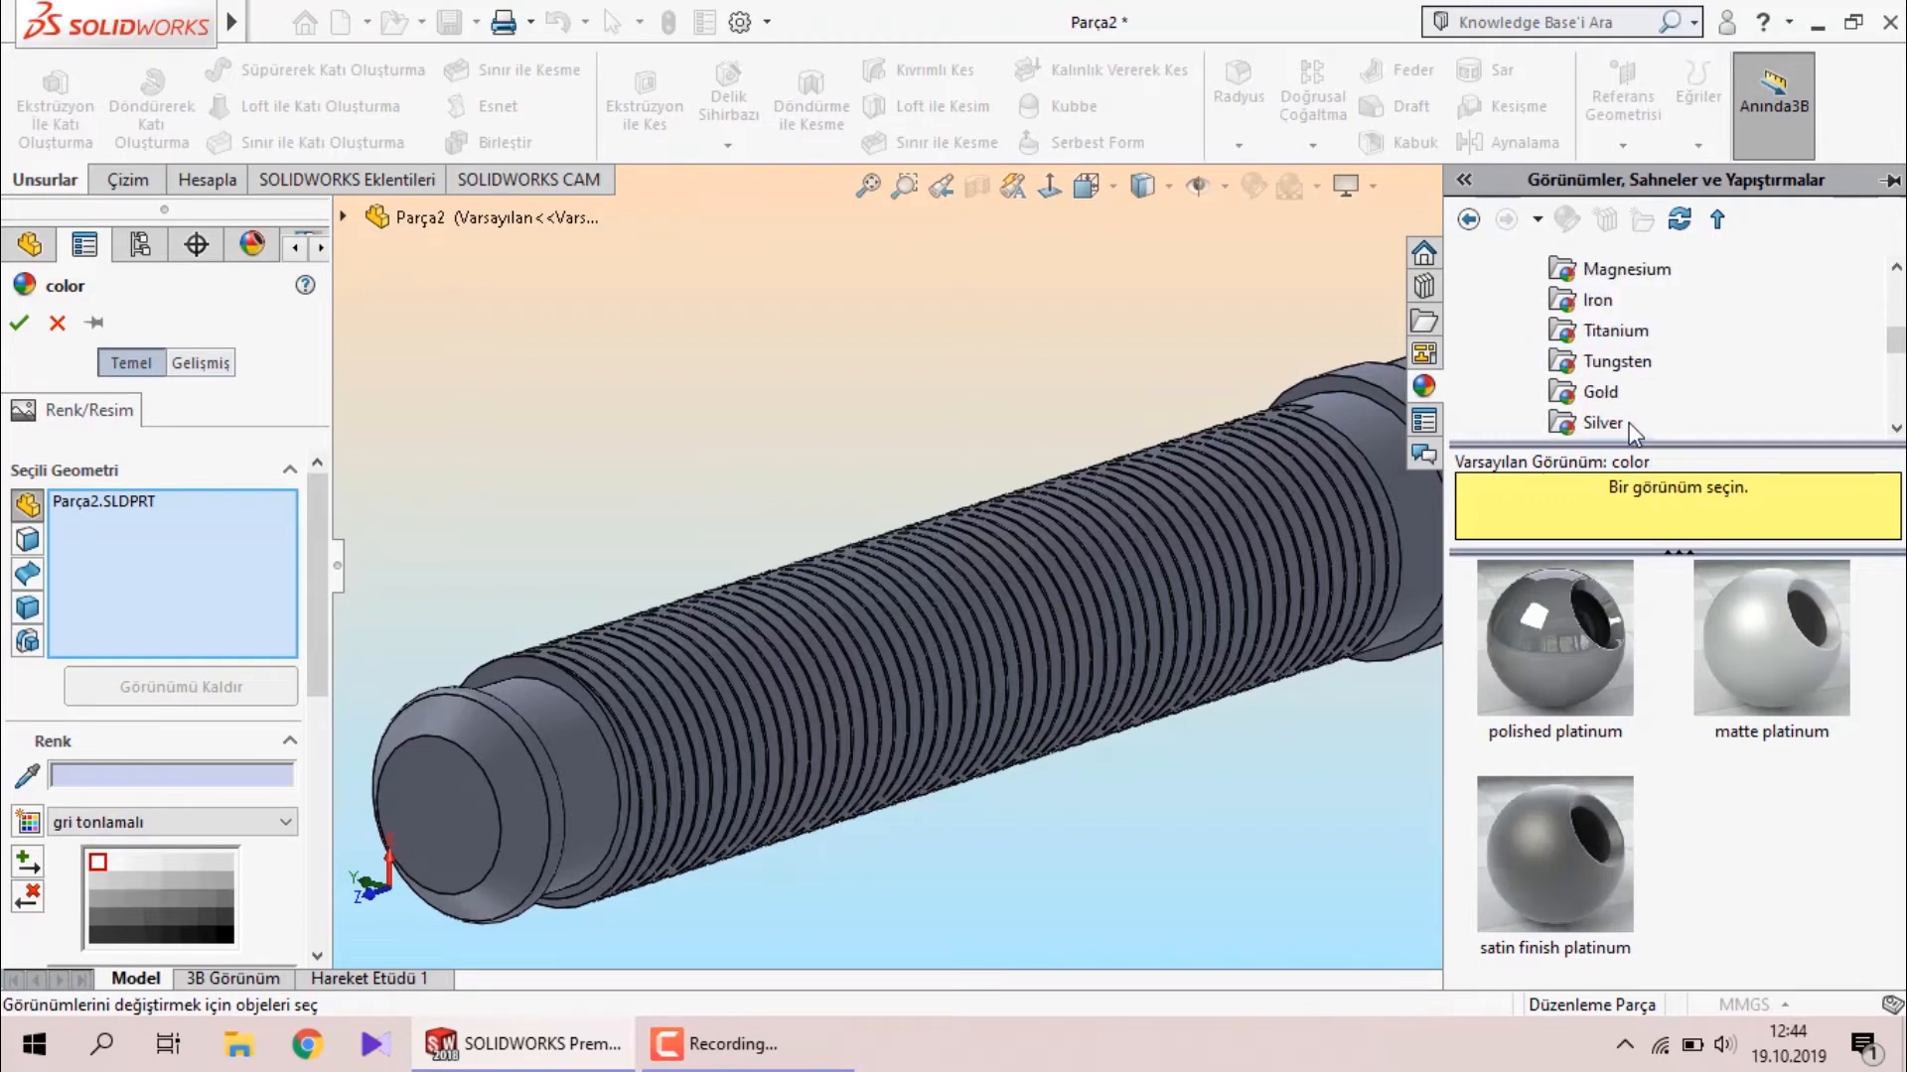
pyautogui.click(1611, 362)
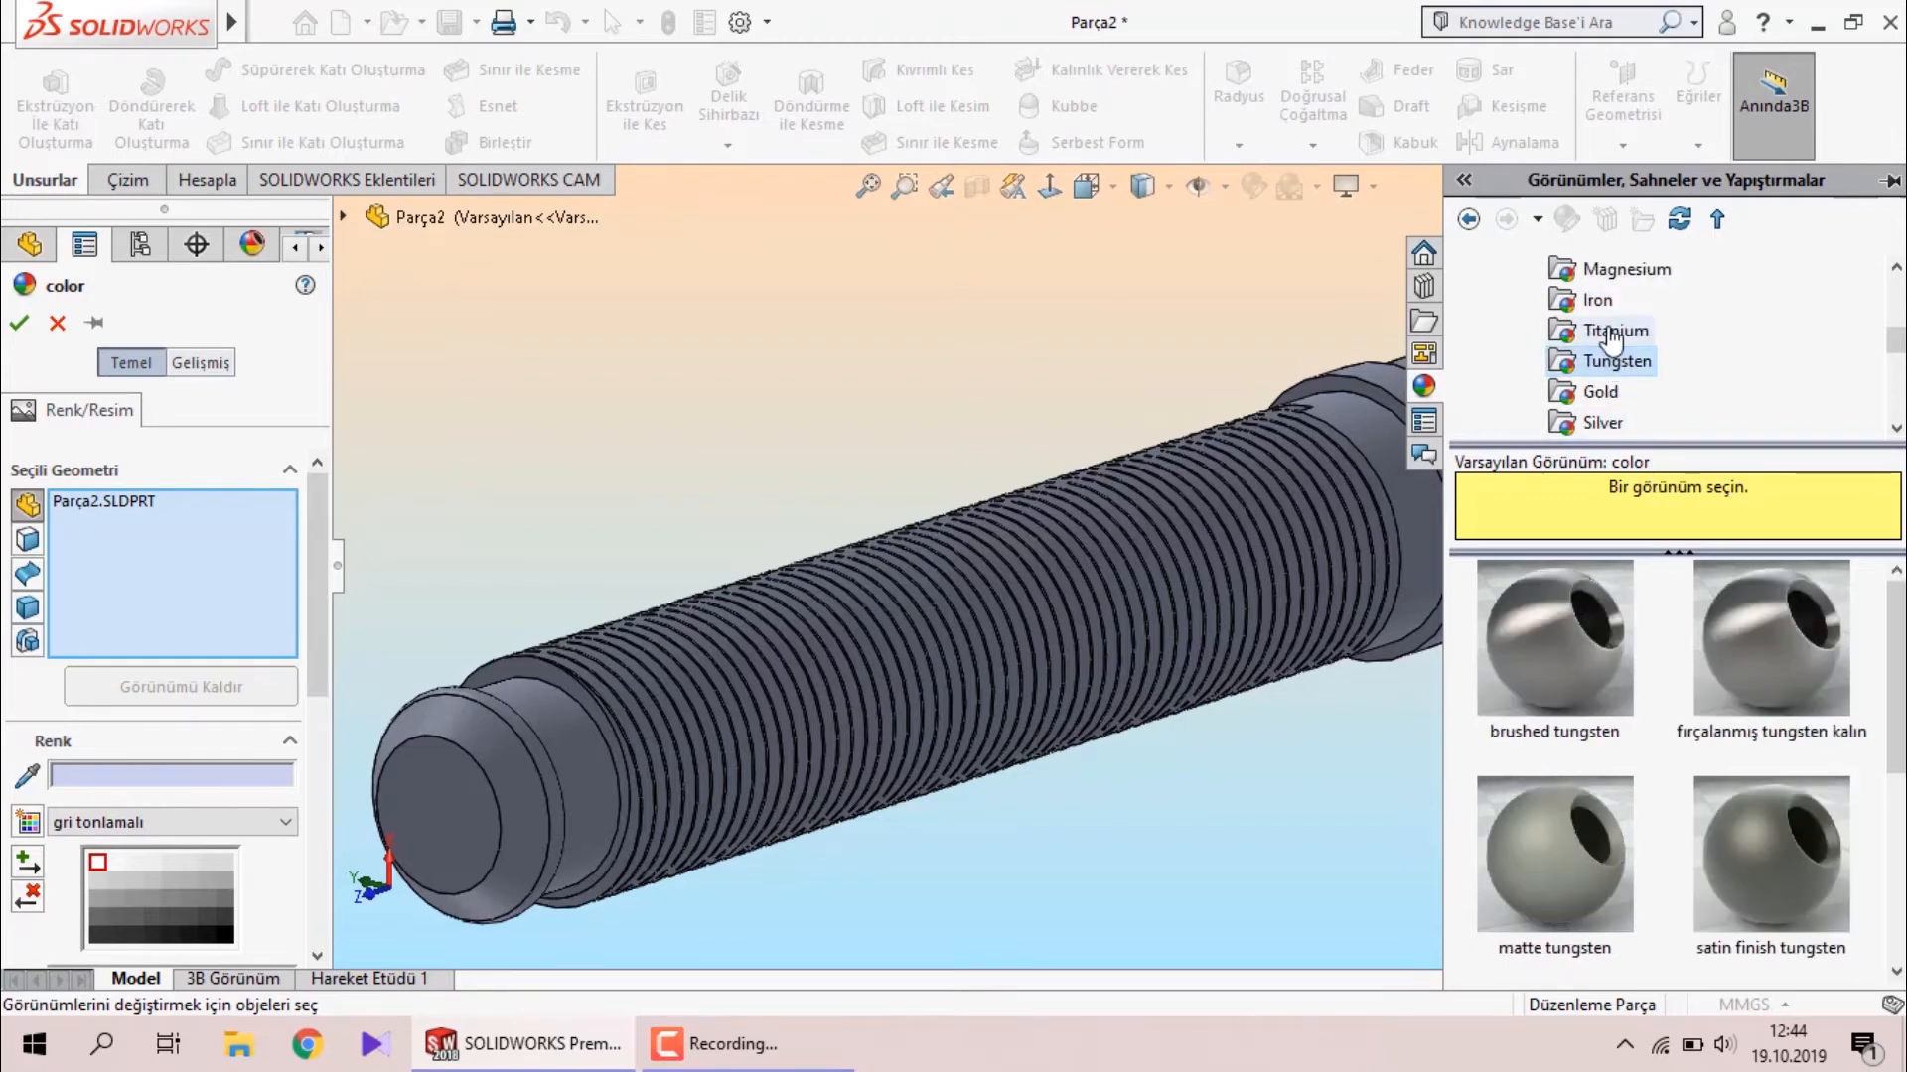
pyautogui.click(1611, 334)
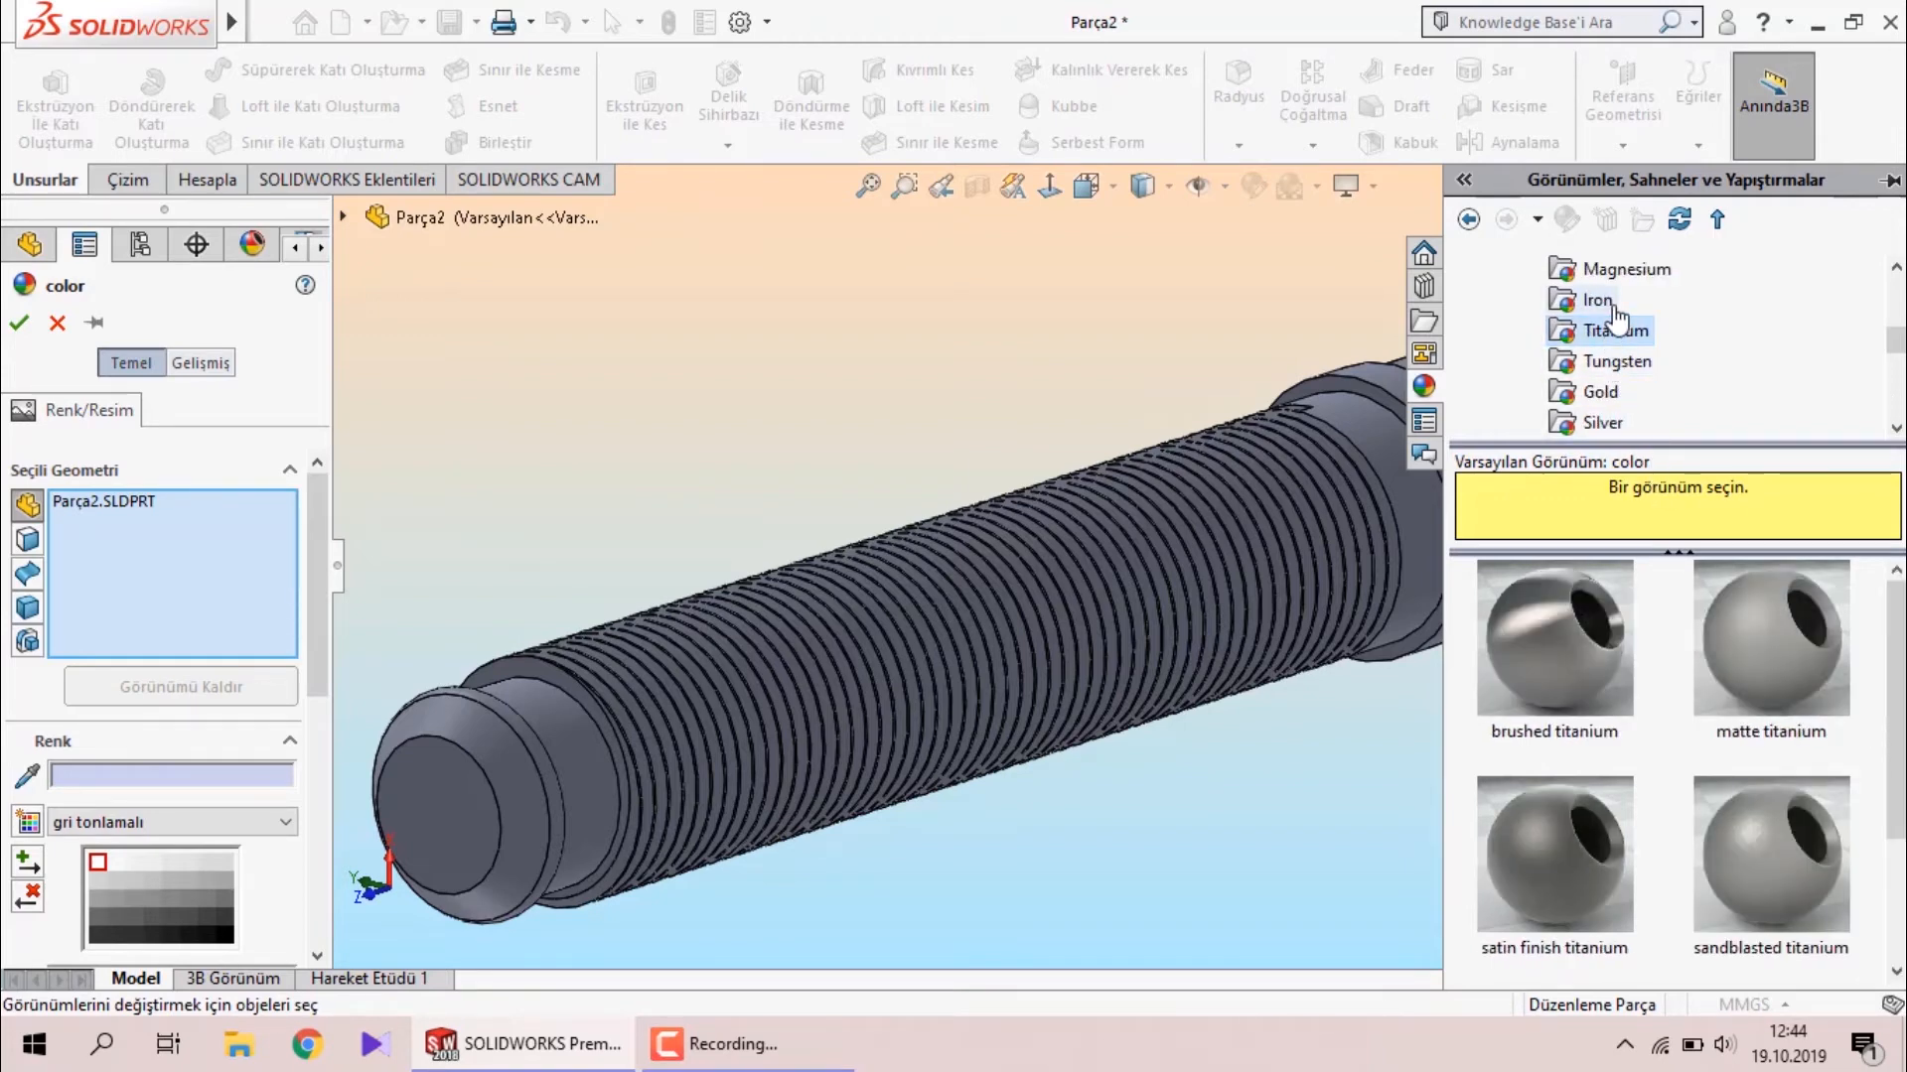
pyautogui.click(1601, 301)
pyautogui.click(1619, 273)
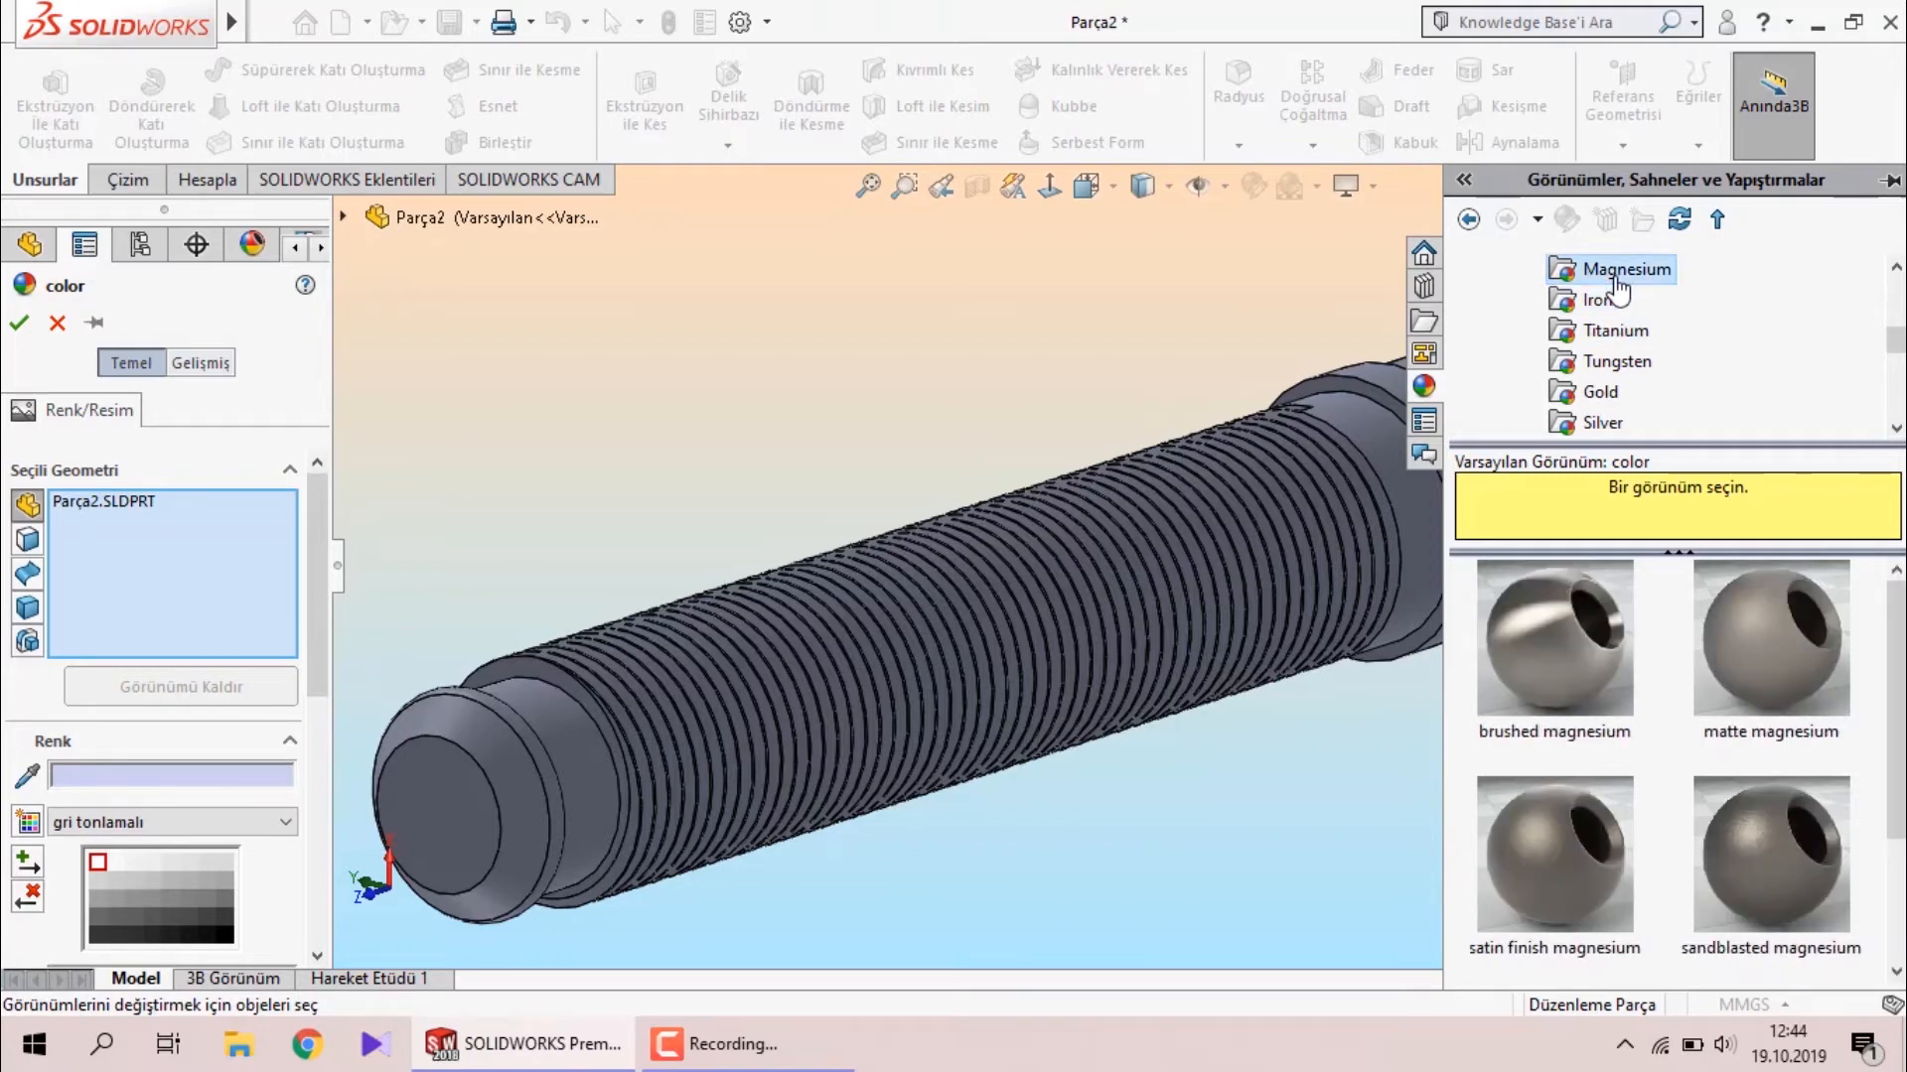
# Try the brushed magnesium, polished zinc and polished nickel appearances on the whole part.
pyautogui.scroll(1, 1616, 282)
pyautogui.click(1579, 624)
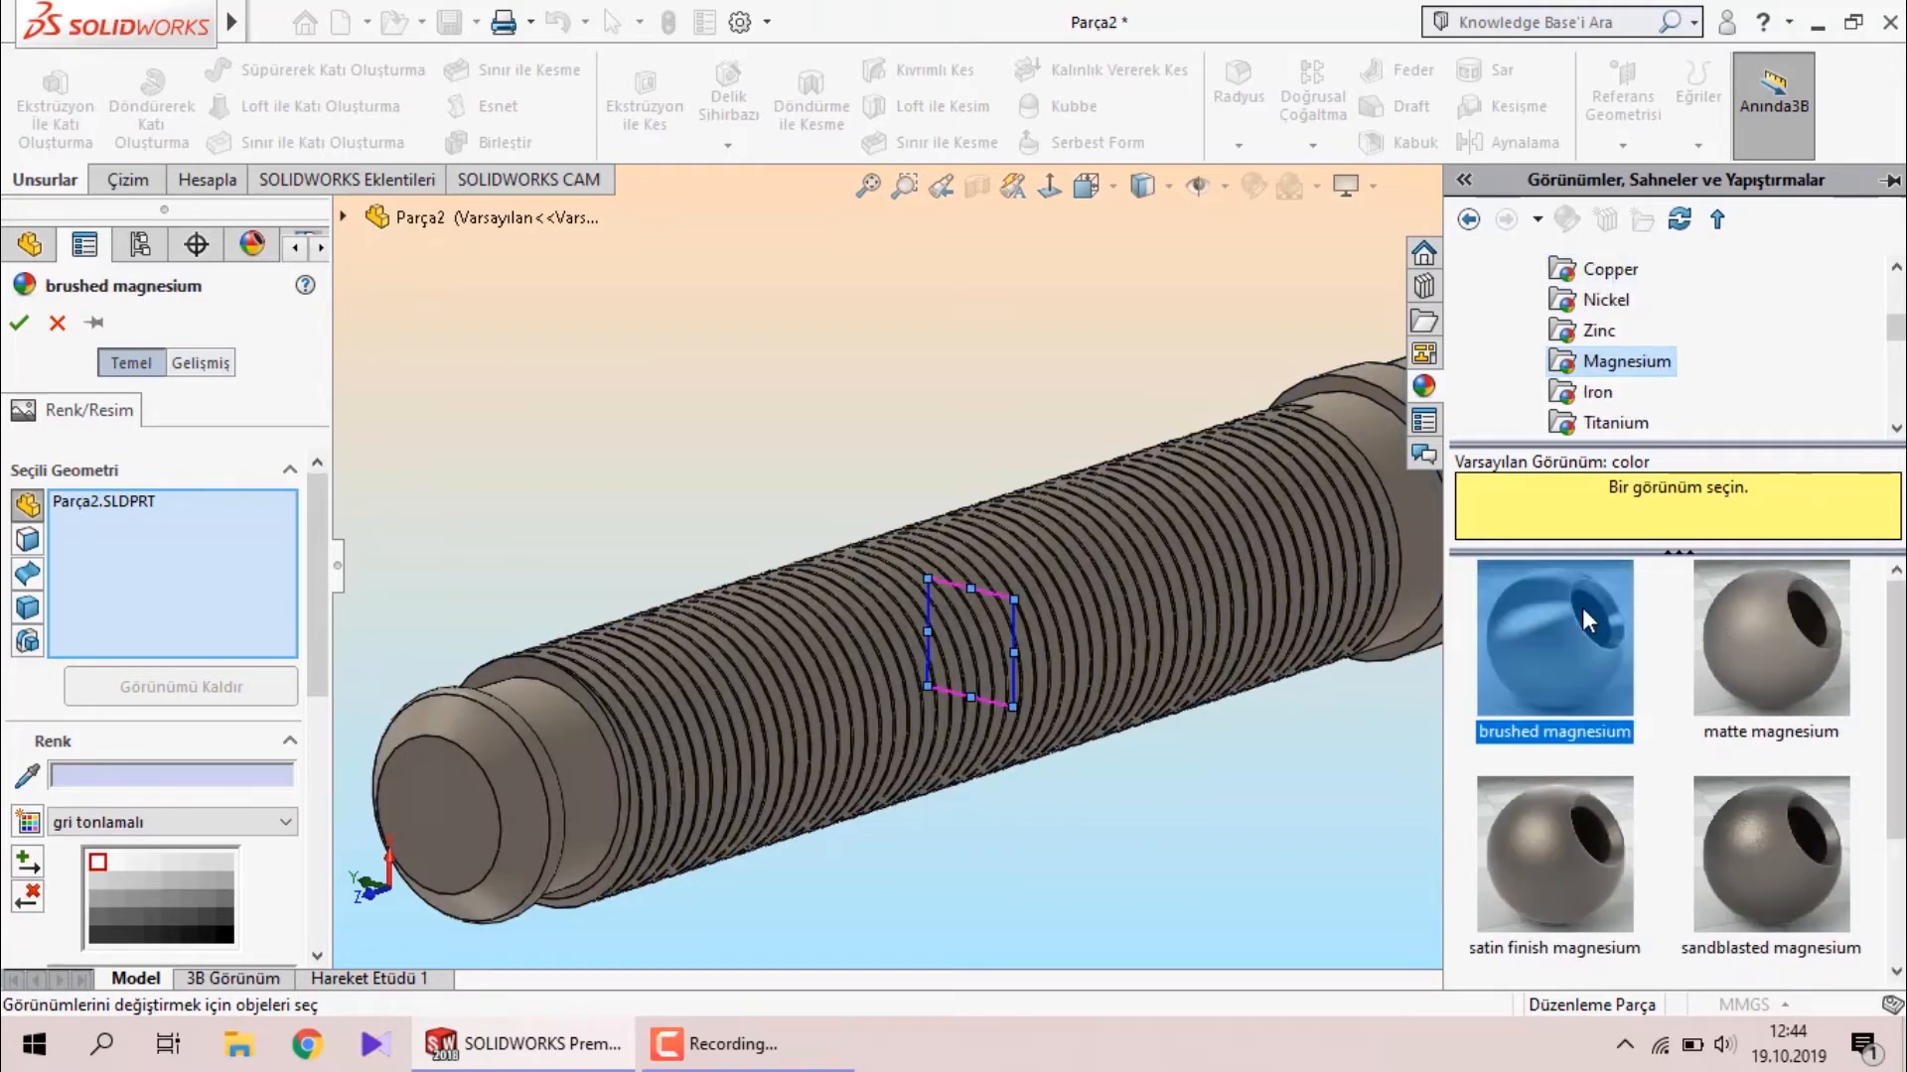
pyautogui.click(1600, 332)
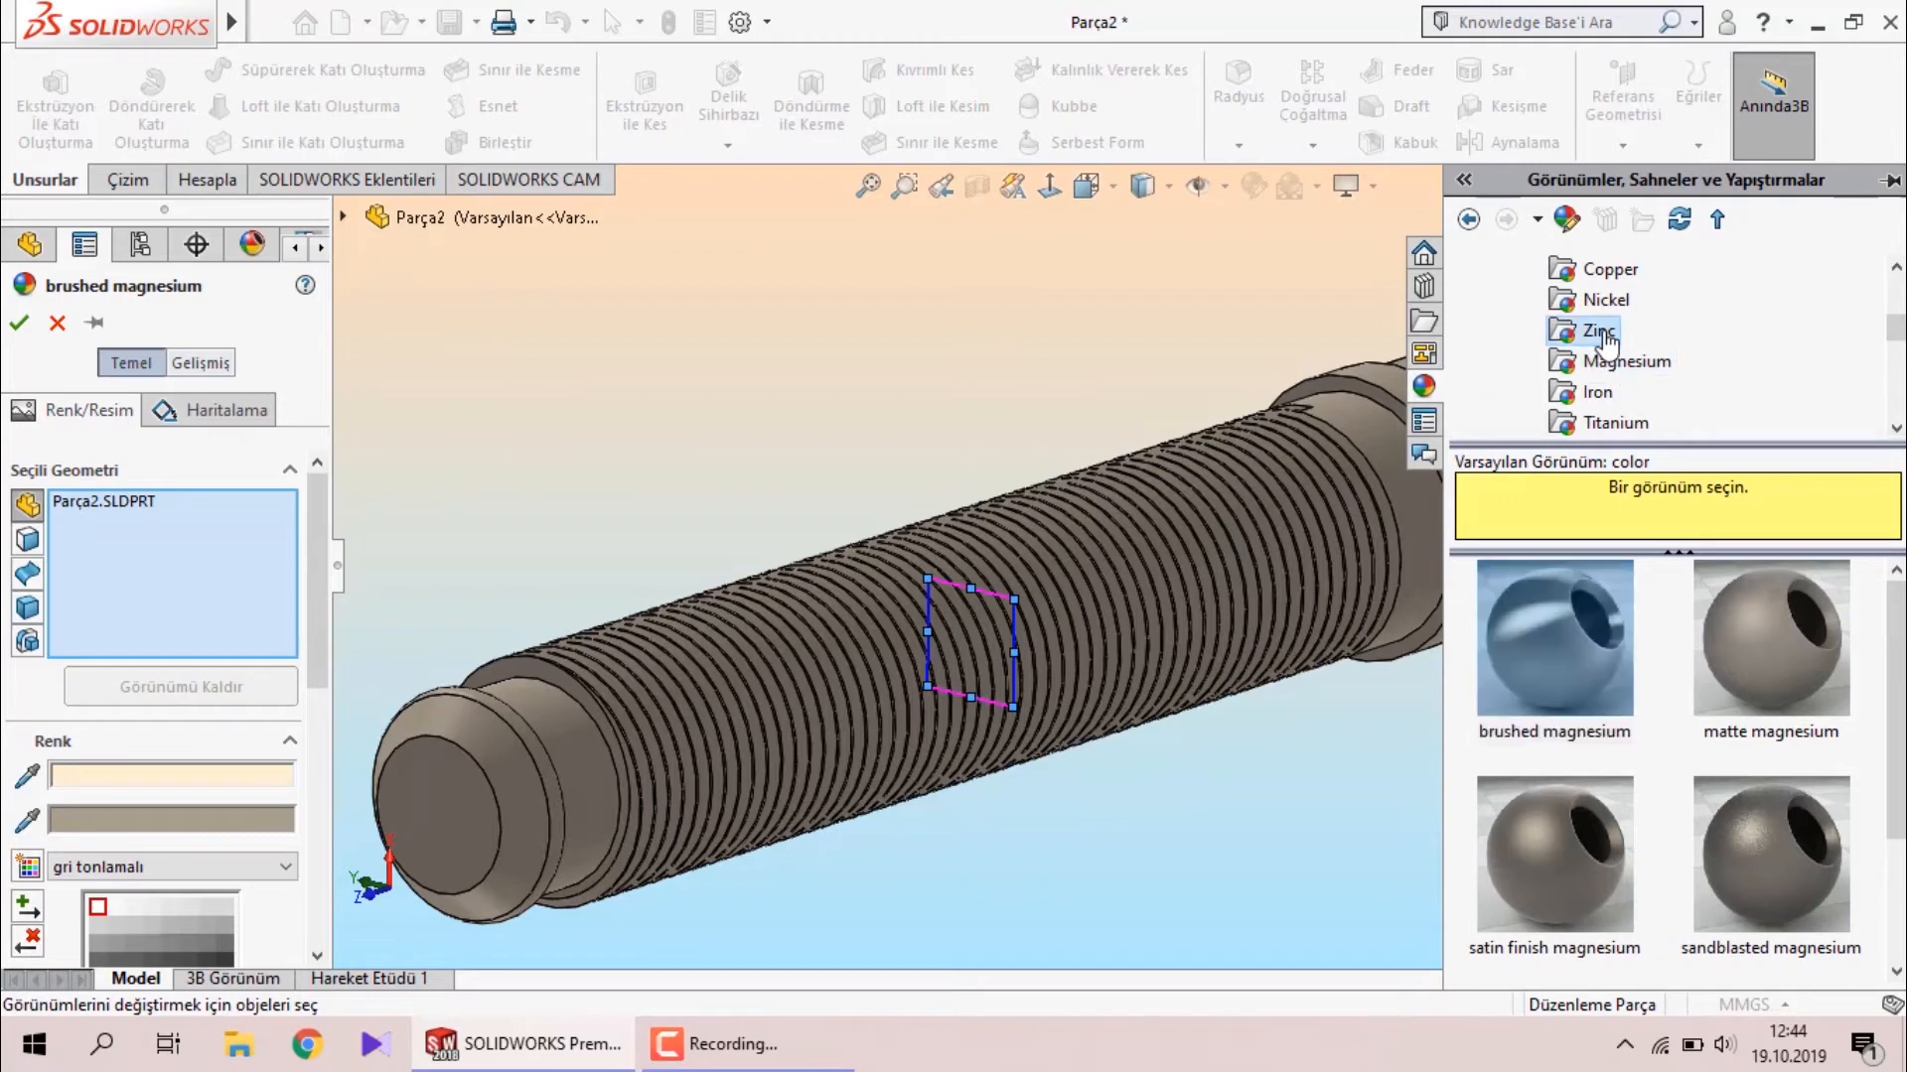
pyautogui.click(1589, 629)
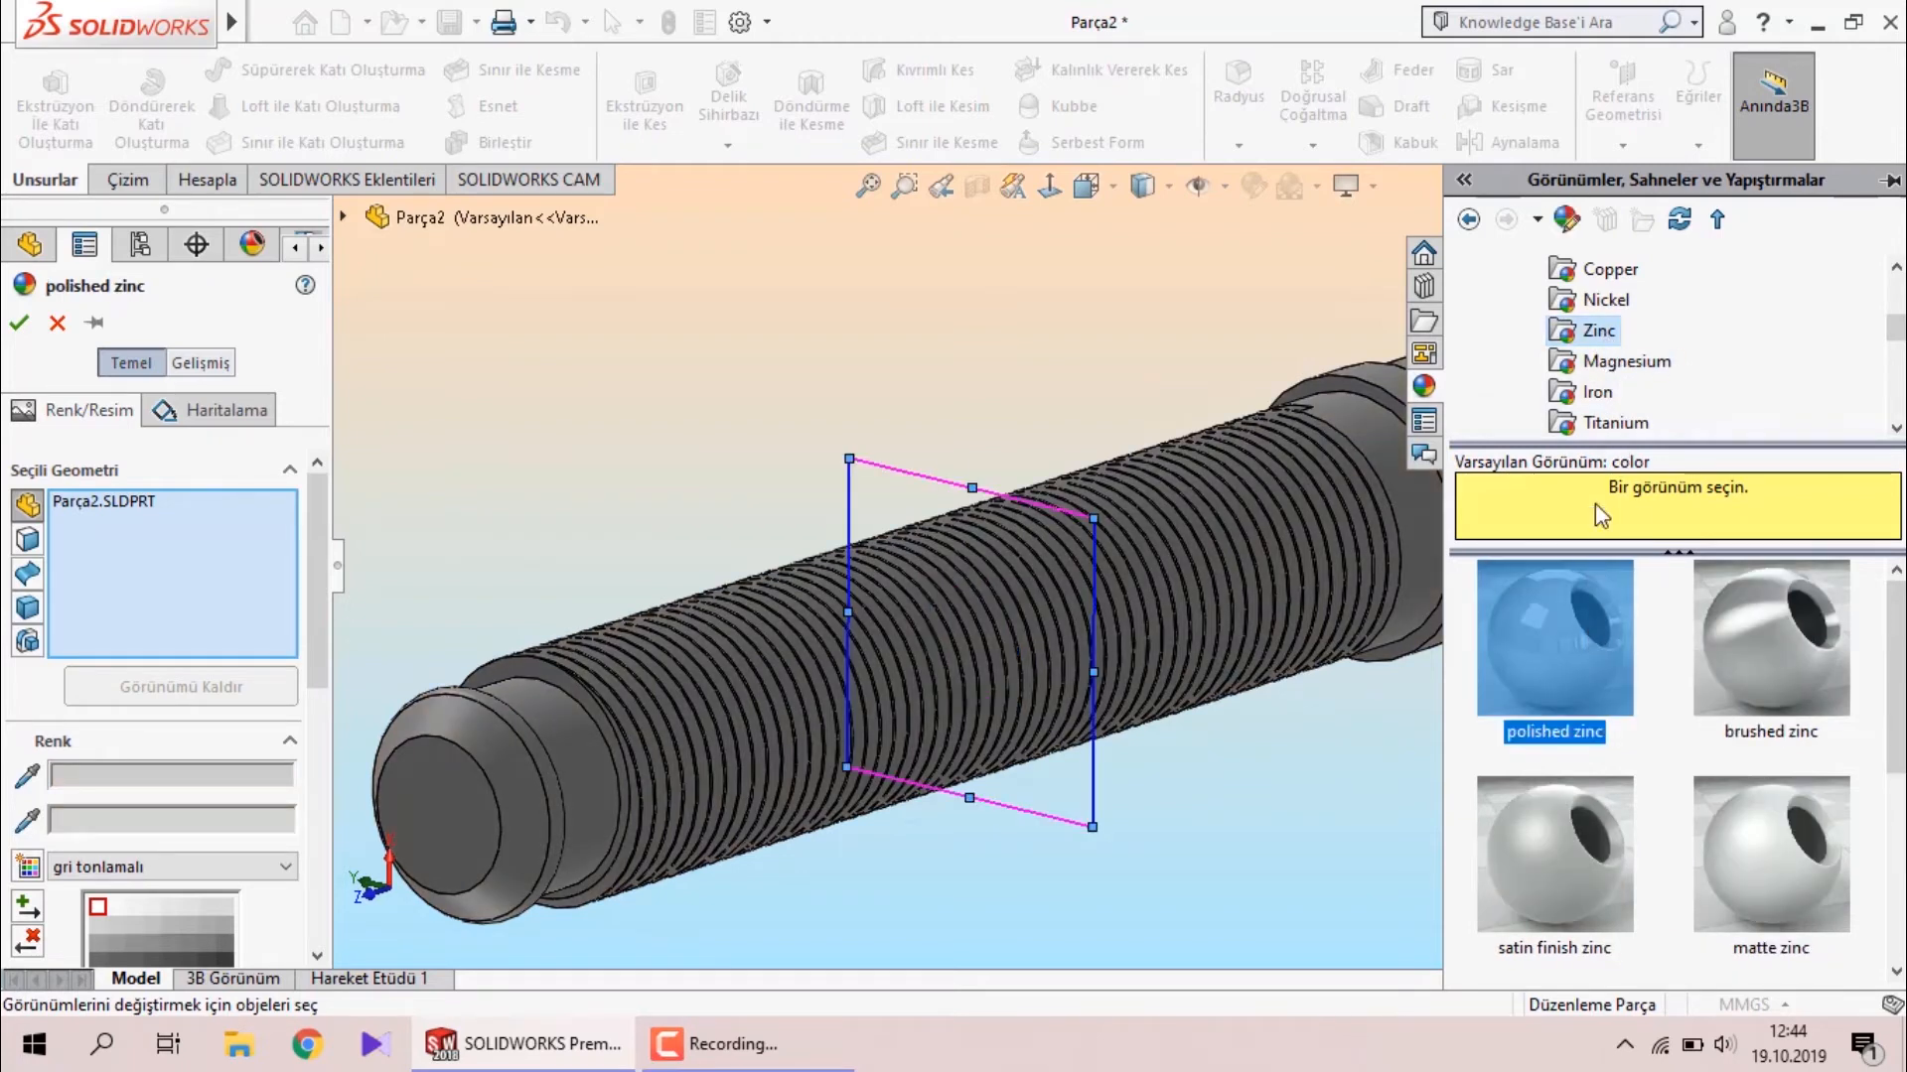
pyautogui.click(1603, 300)
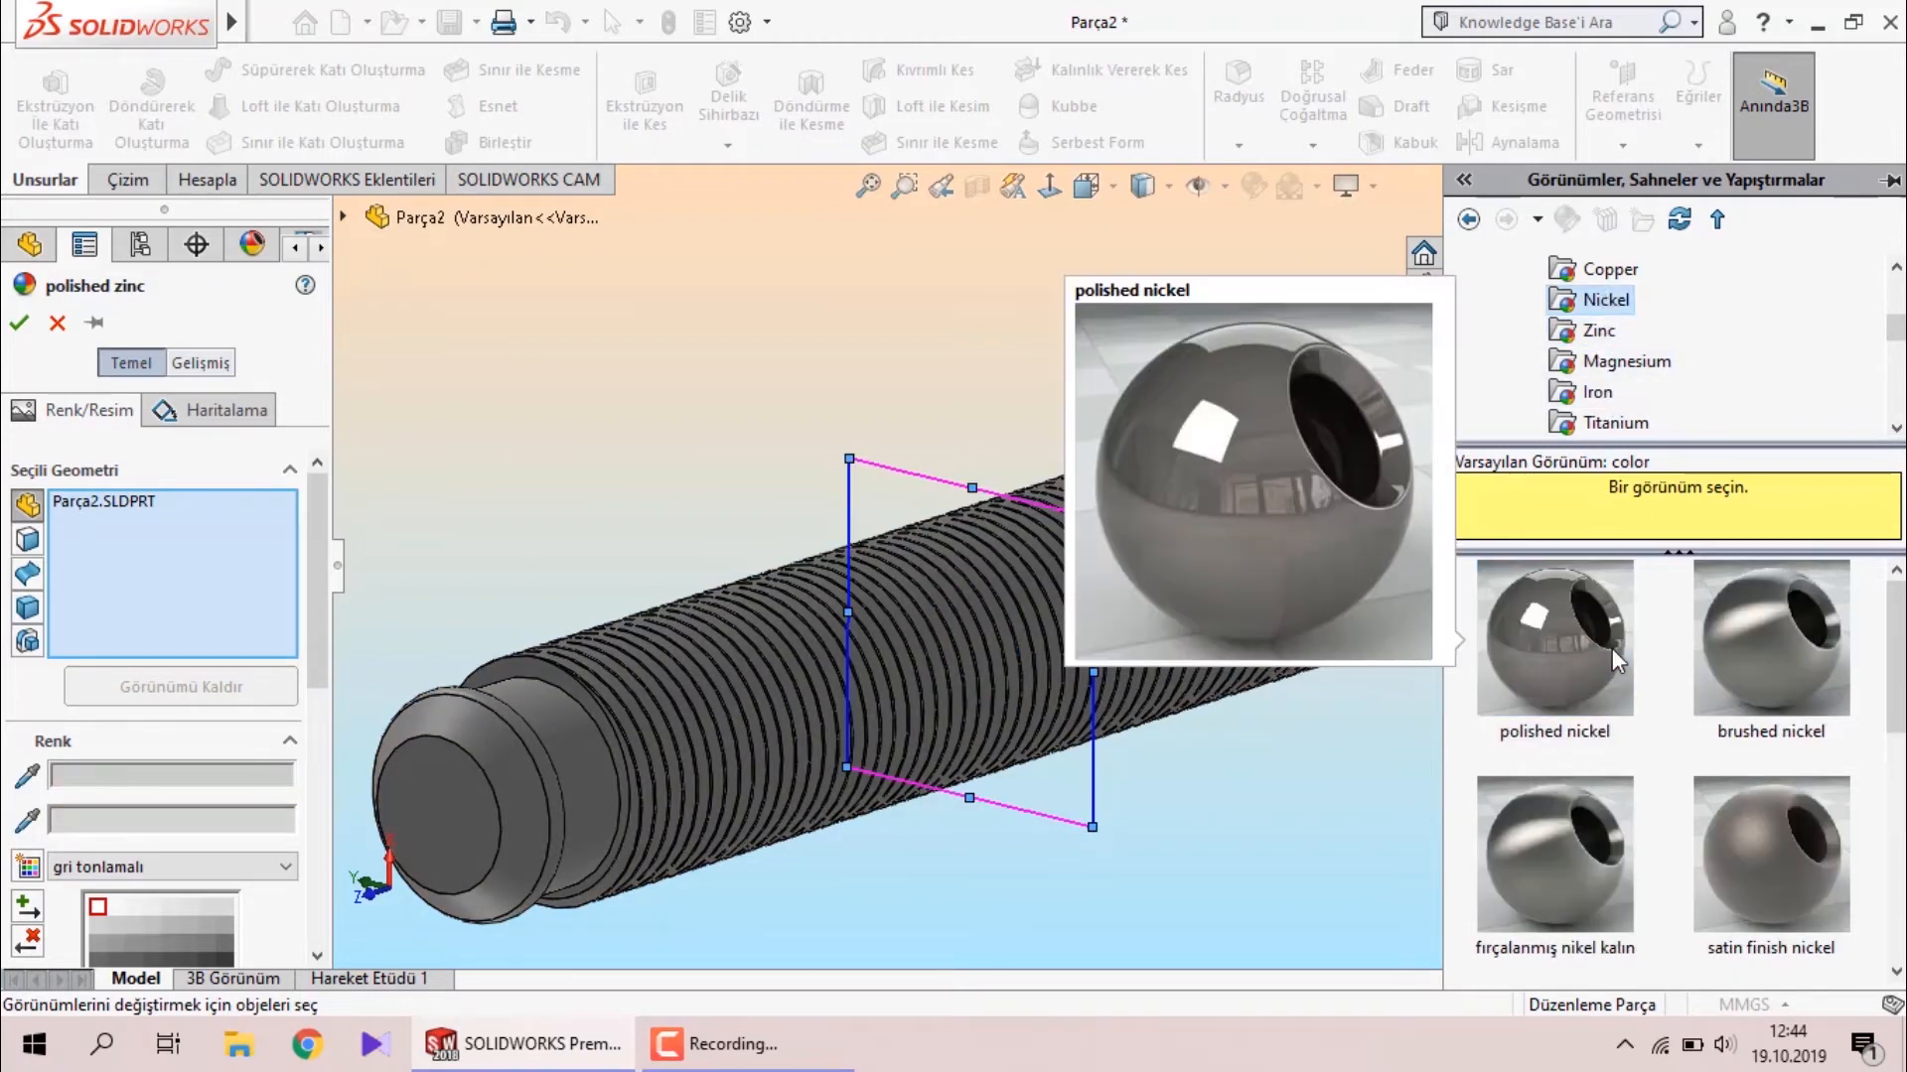
pyautogui.click(1612, 647)
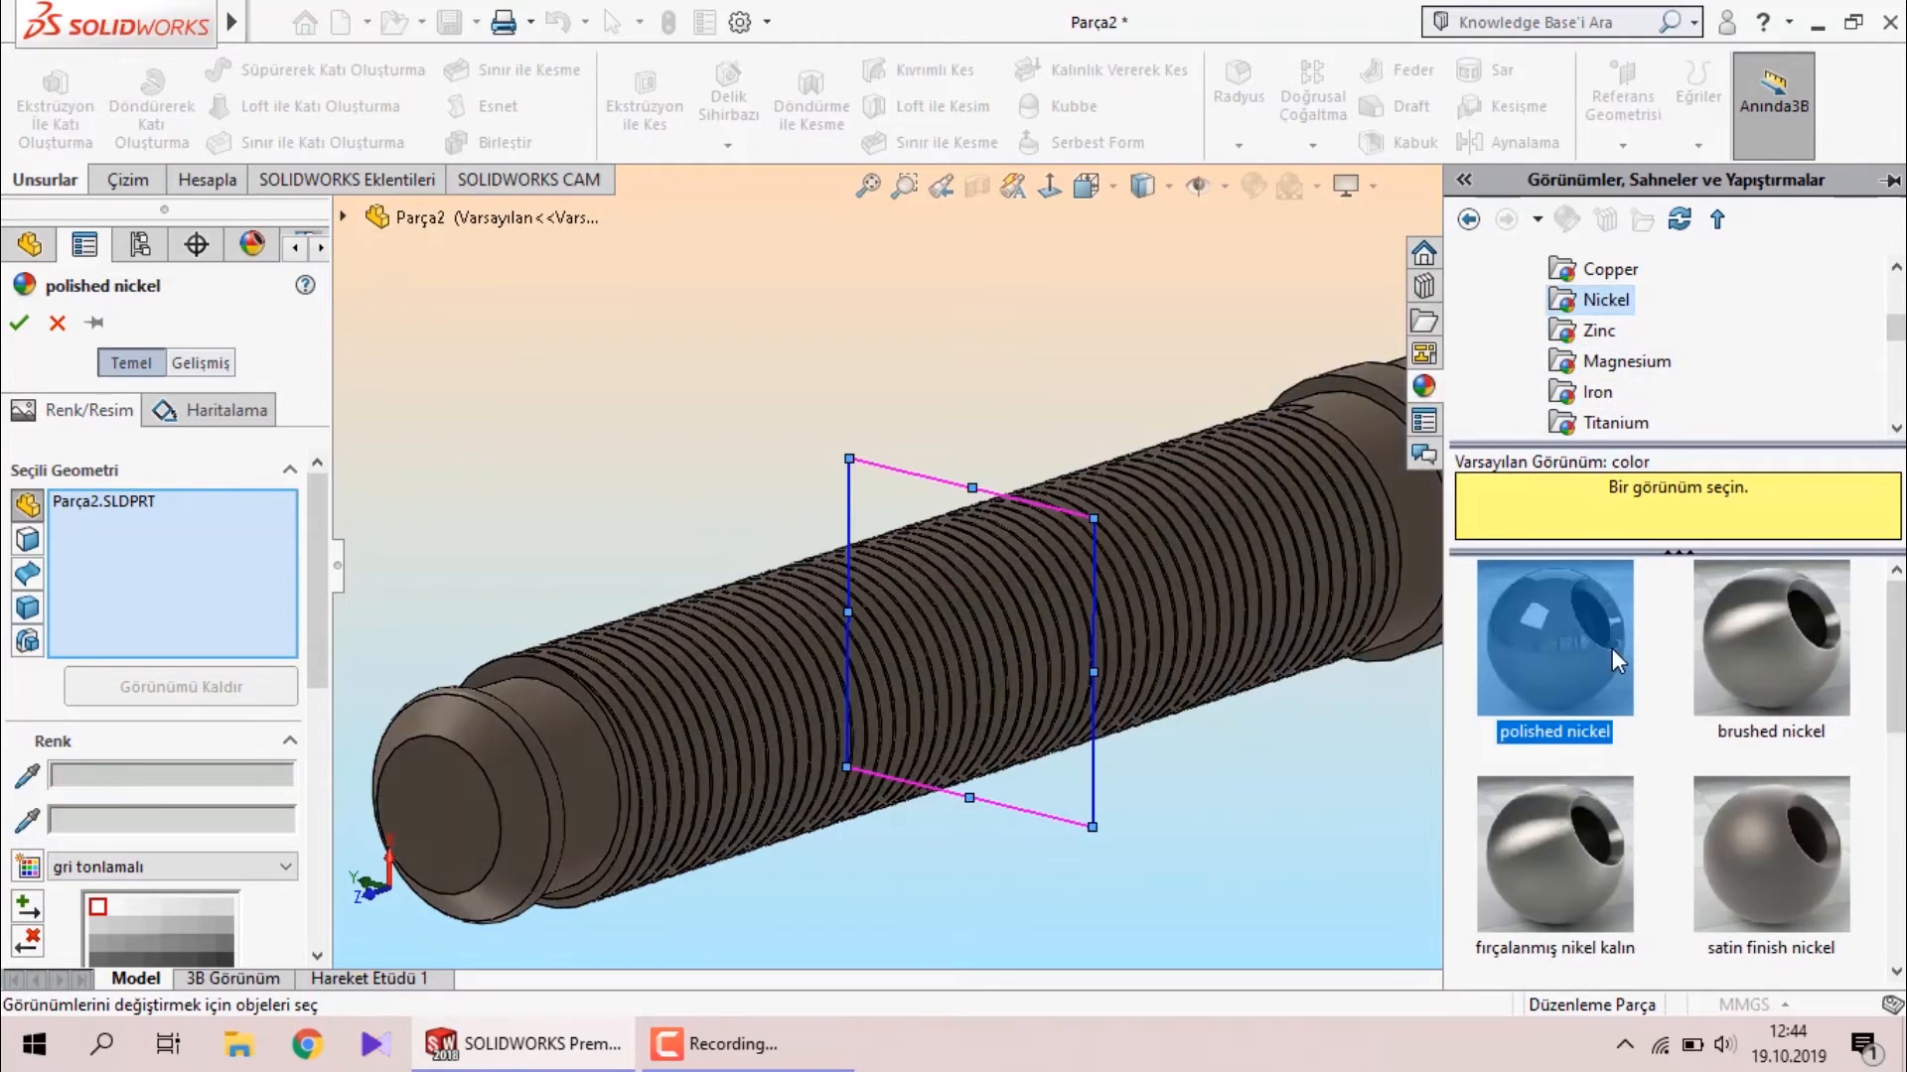
# Look through the copper, brass and bronze appearances and try polished aluminum on the whole part.
pyautogui.click(1607, 271)
pyautogui.scroll(1, 1579, 365)
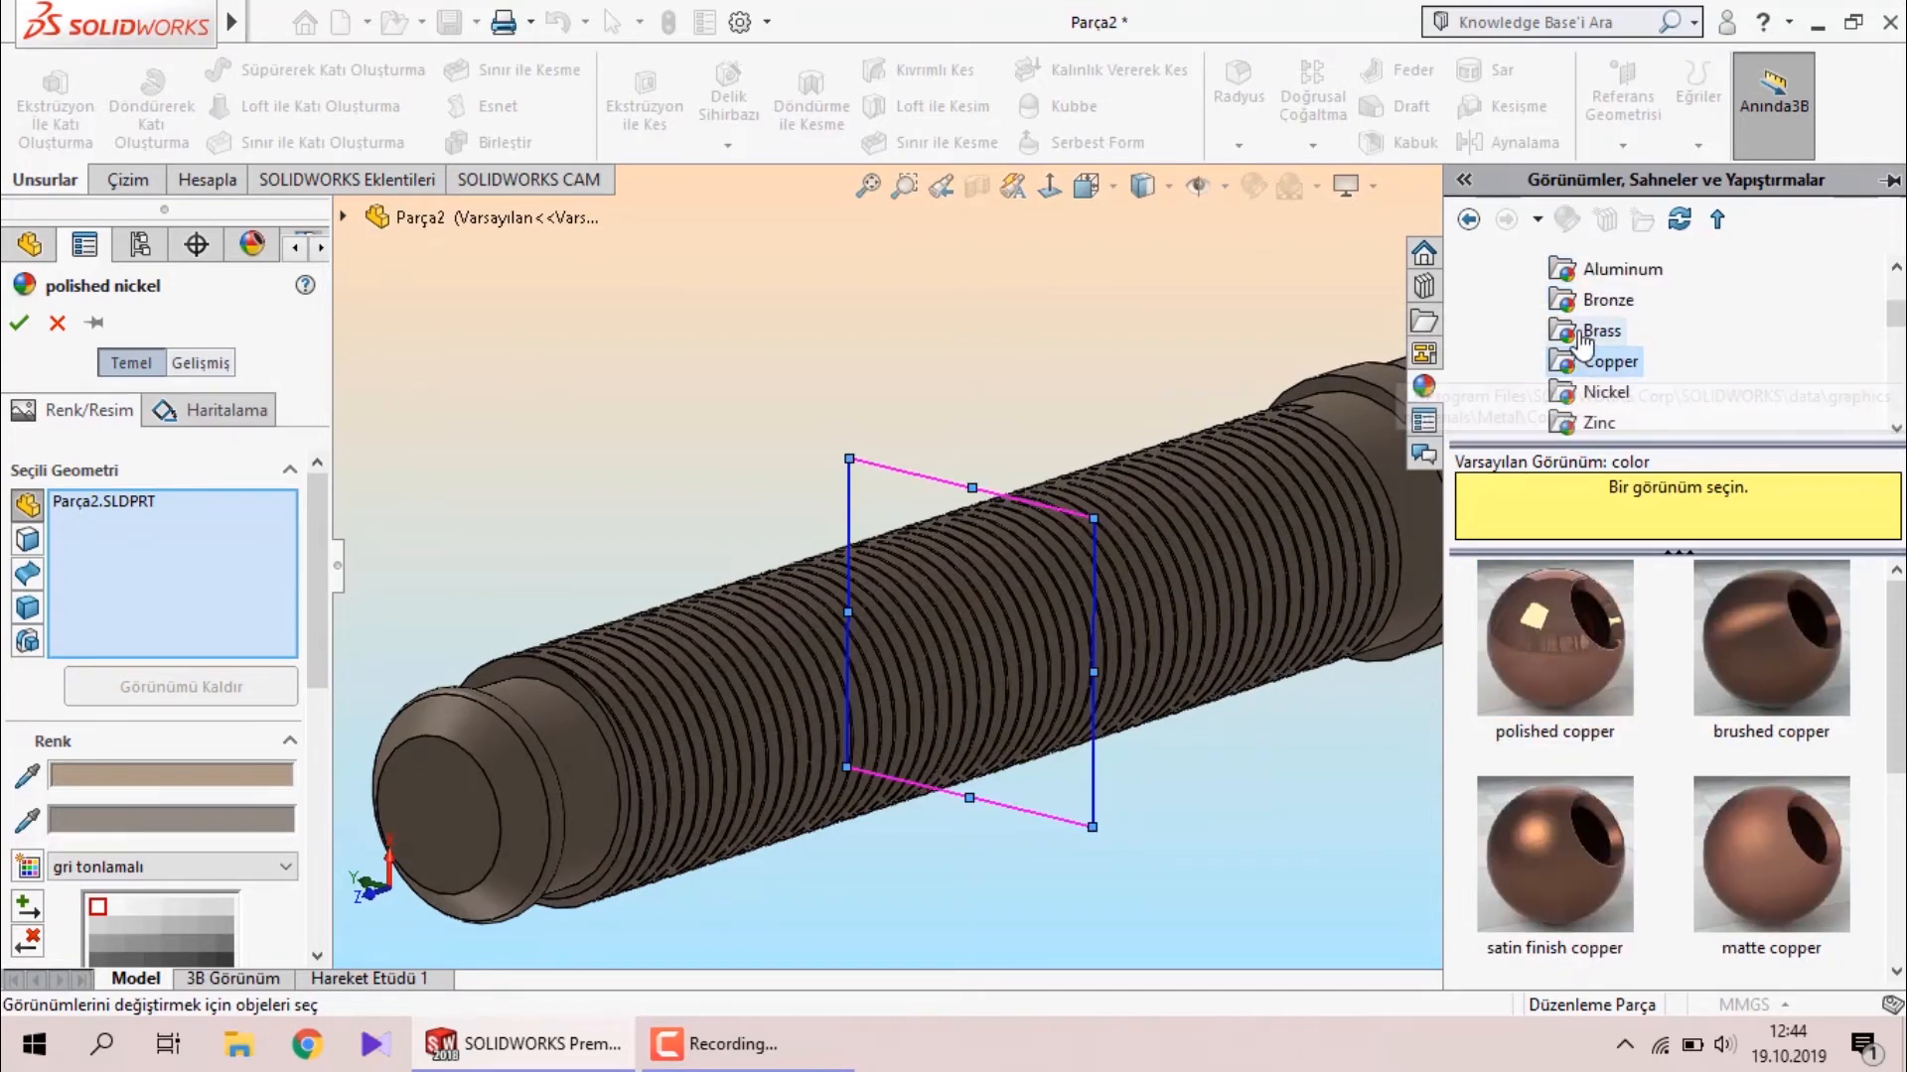
pyautogui.click(1599, 331)
pyautogui.click(1594, 303)
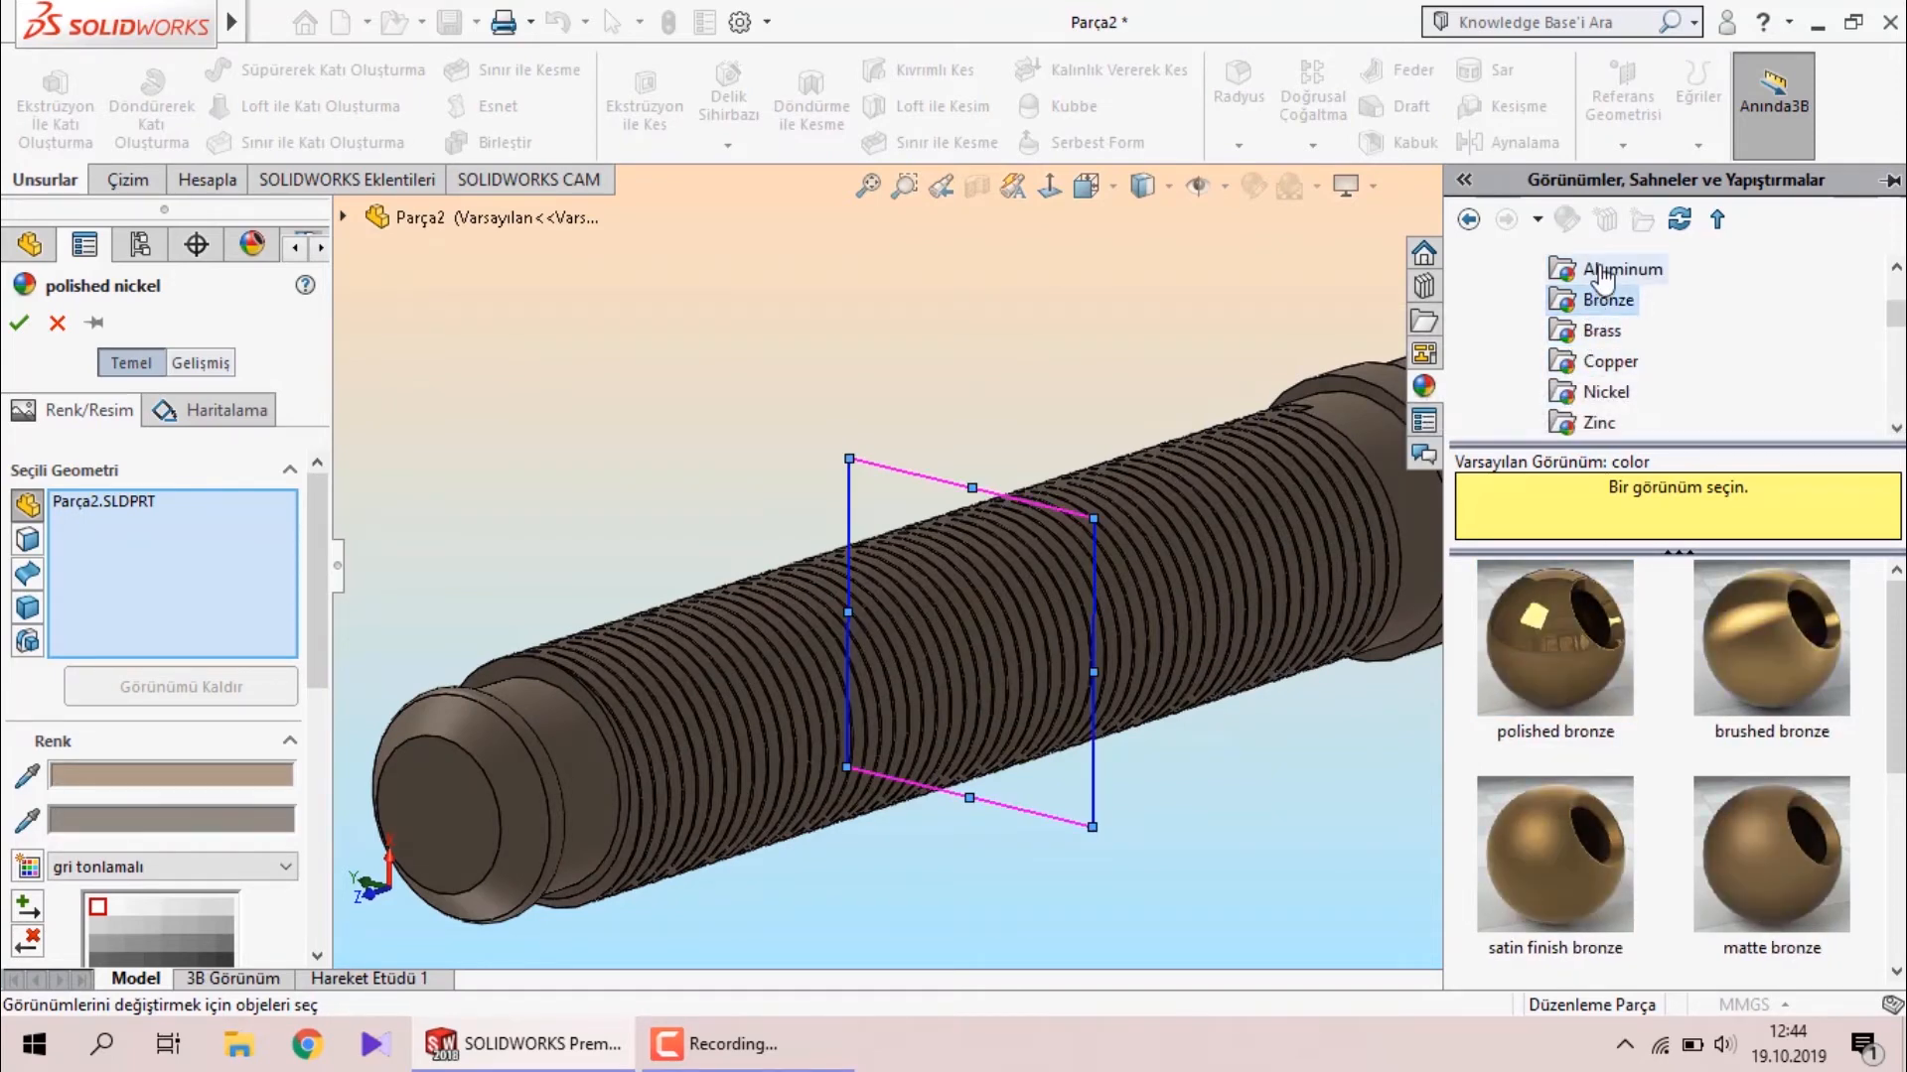
pyautogui.click(1589, 268)
pyautogui.click(1626, 643)
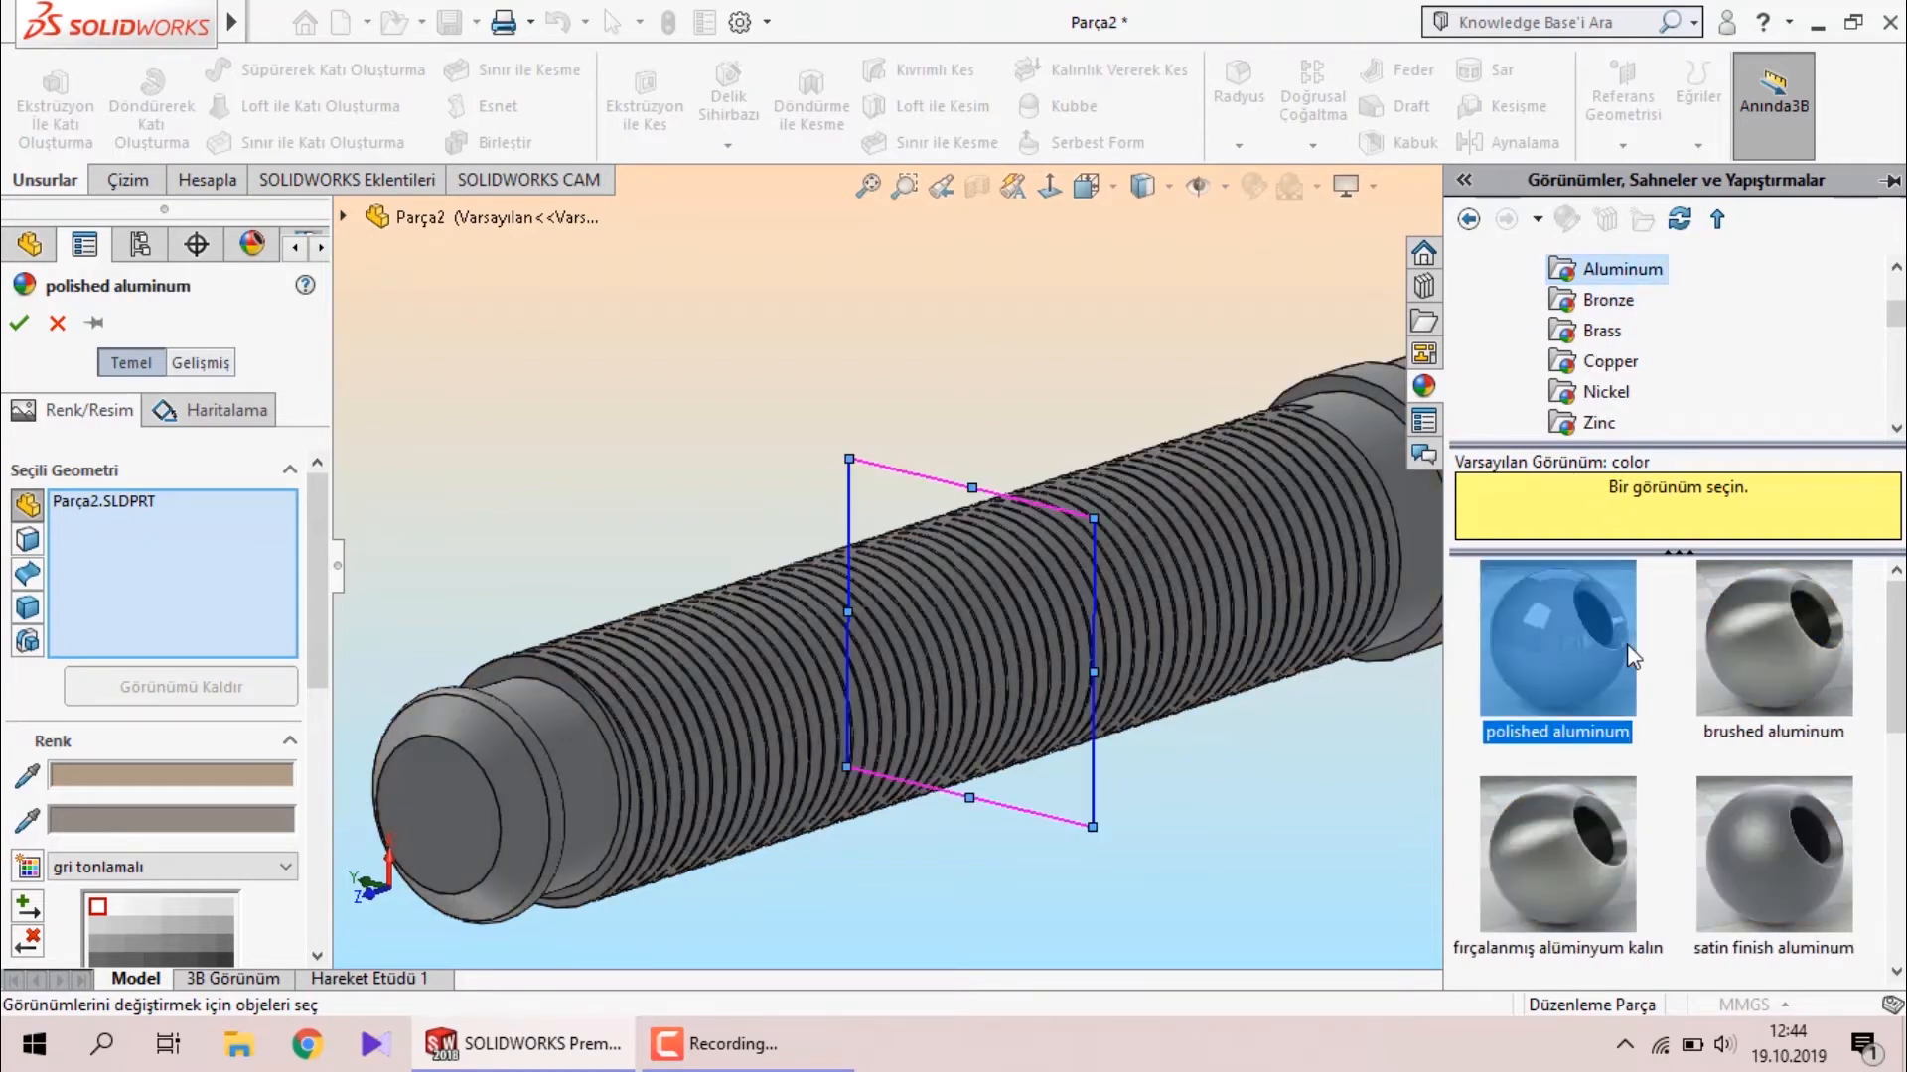
# Compare the brushed, satin and matte chrome finishes on the part and apply matte chrome to the whole part.
pyautogui.scroll(1, 1569, 350)
pyautogui.click(1589, 330)
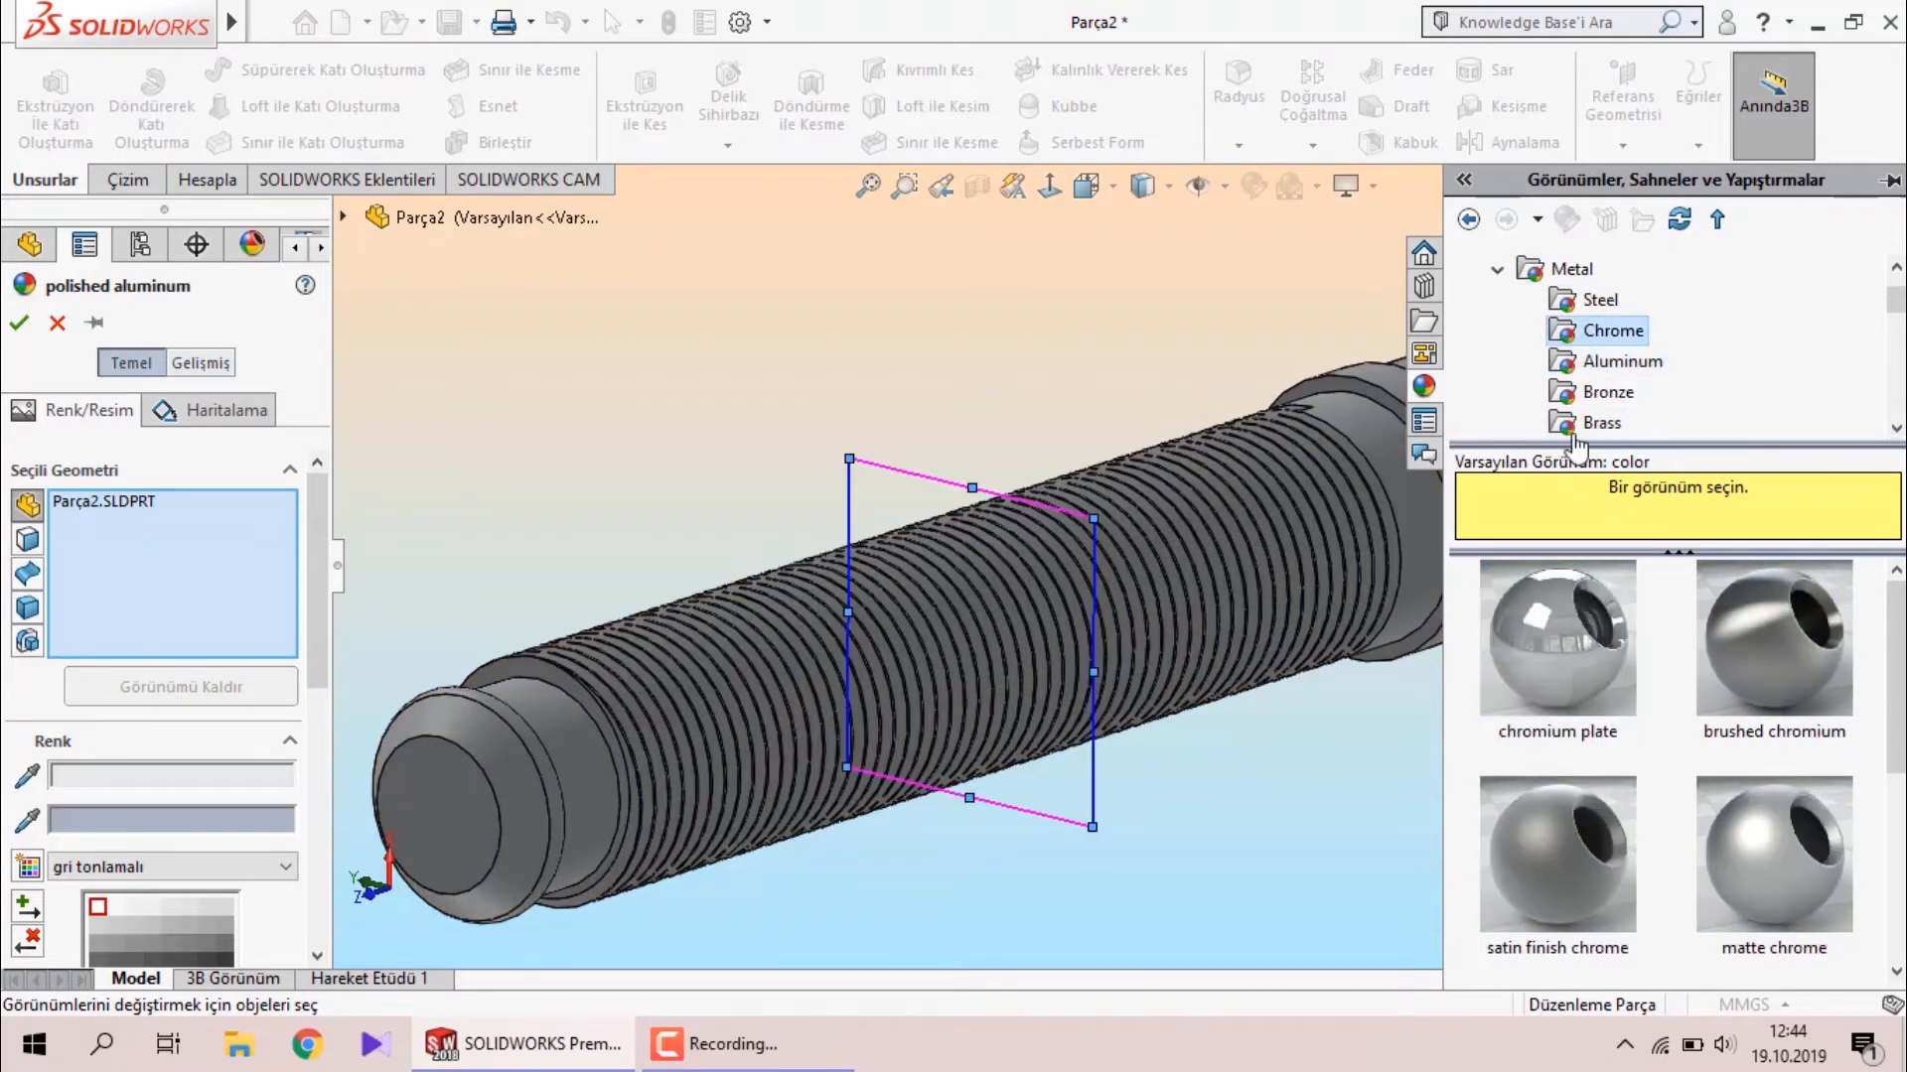
pyautogui.click(1604, 676)
pyautogui.click(1815, 653)
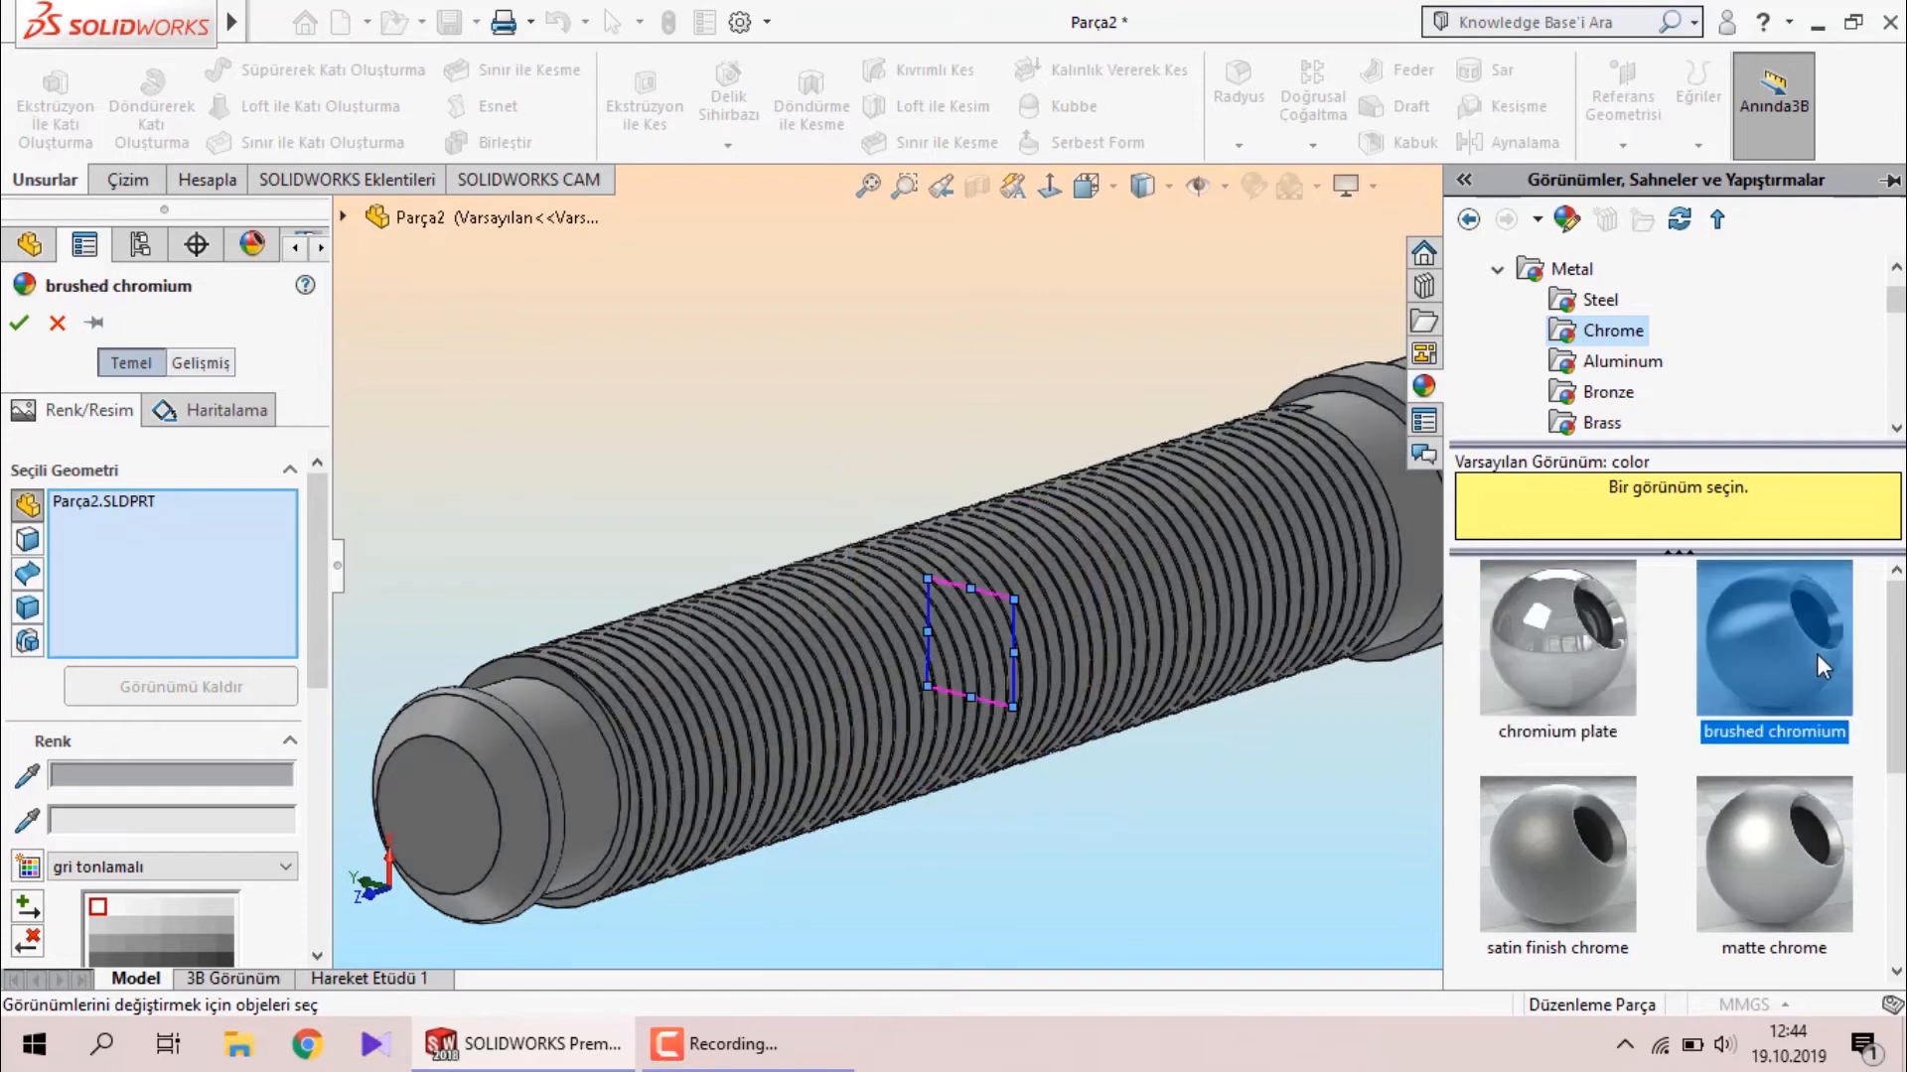
pyautogui.click(1792, 860)
pyautogui.scroll(-1, 1625, 804)
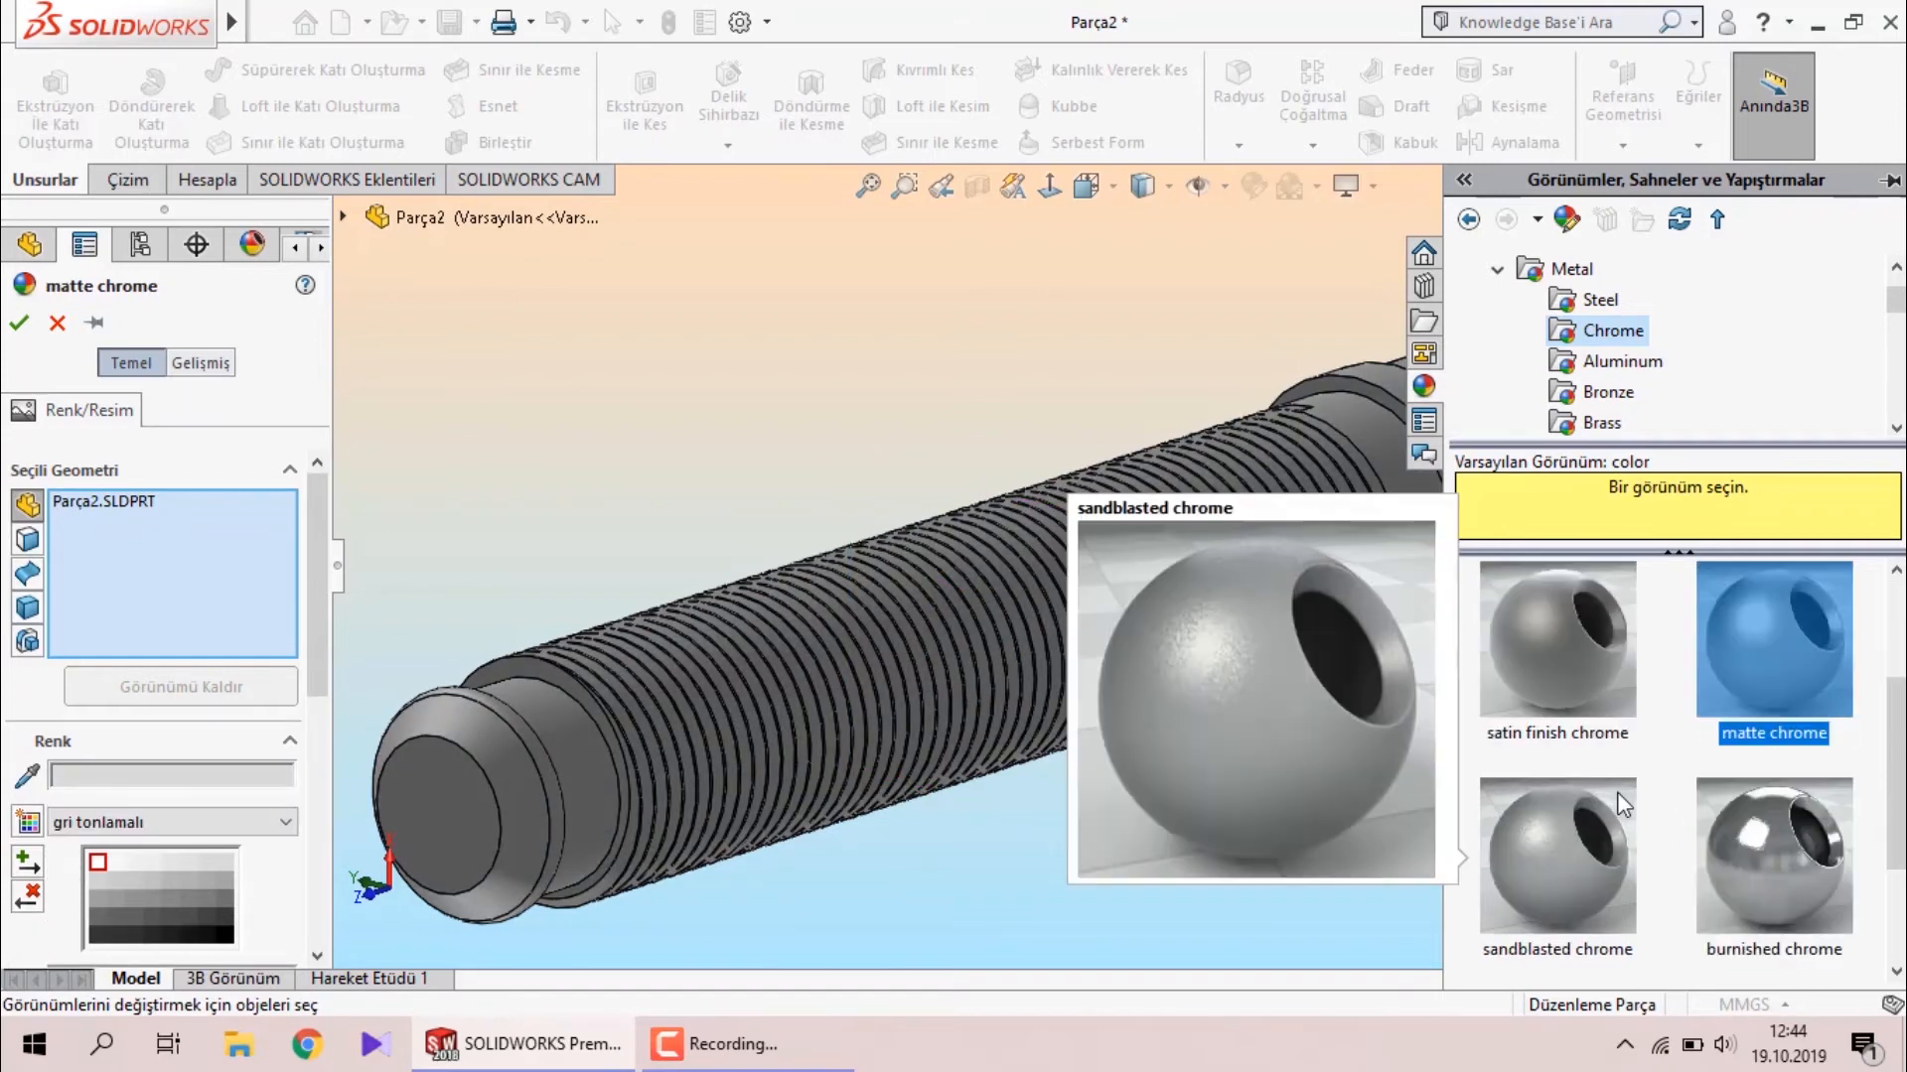
pyautogui.click(1583, 684)
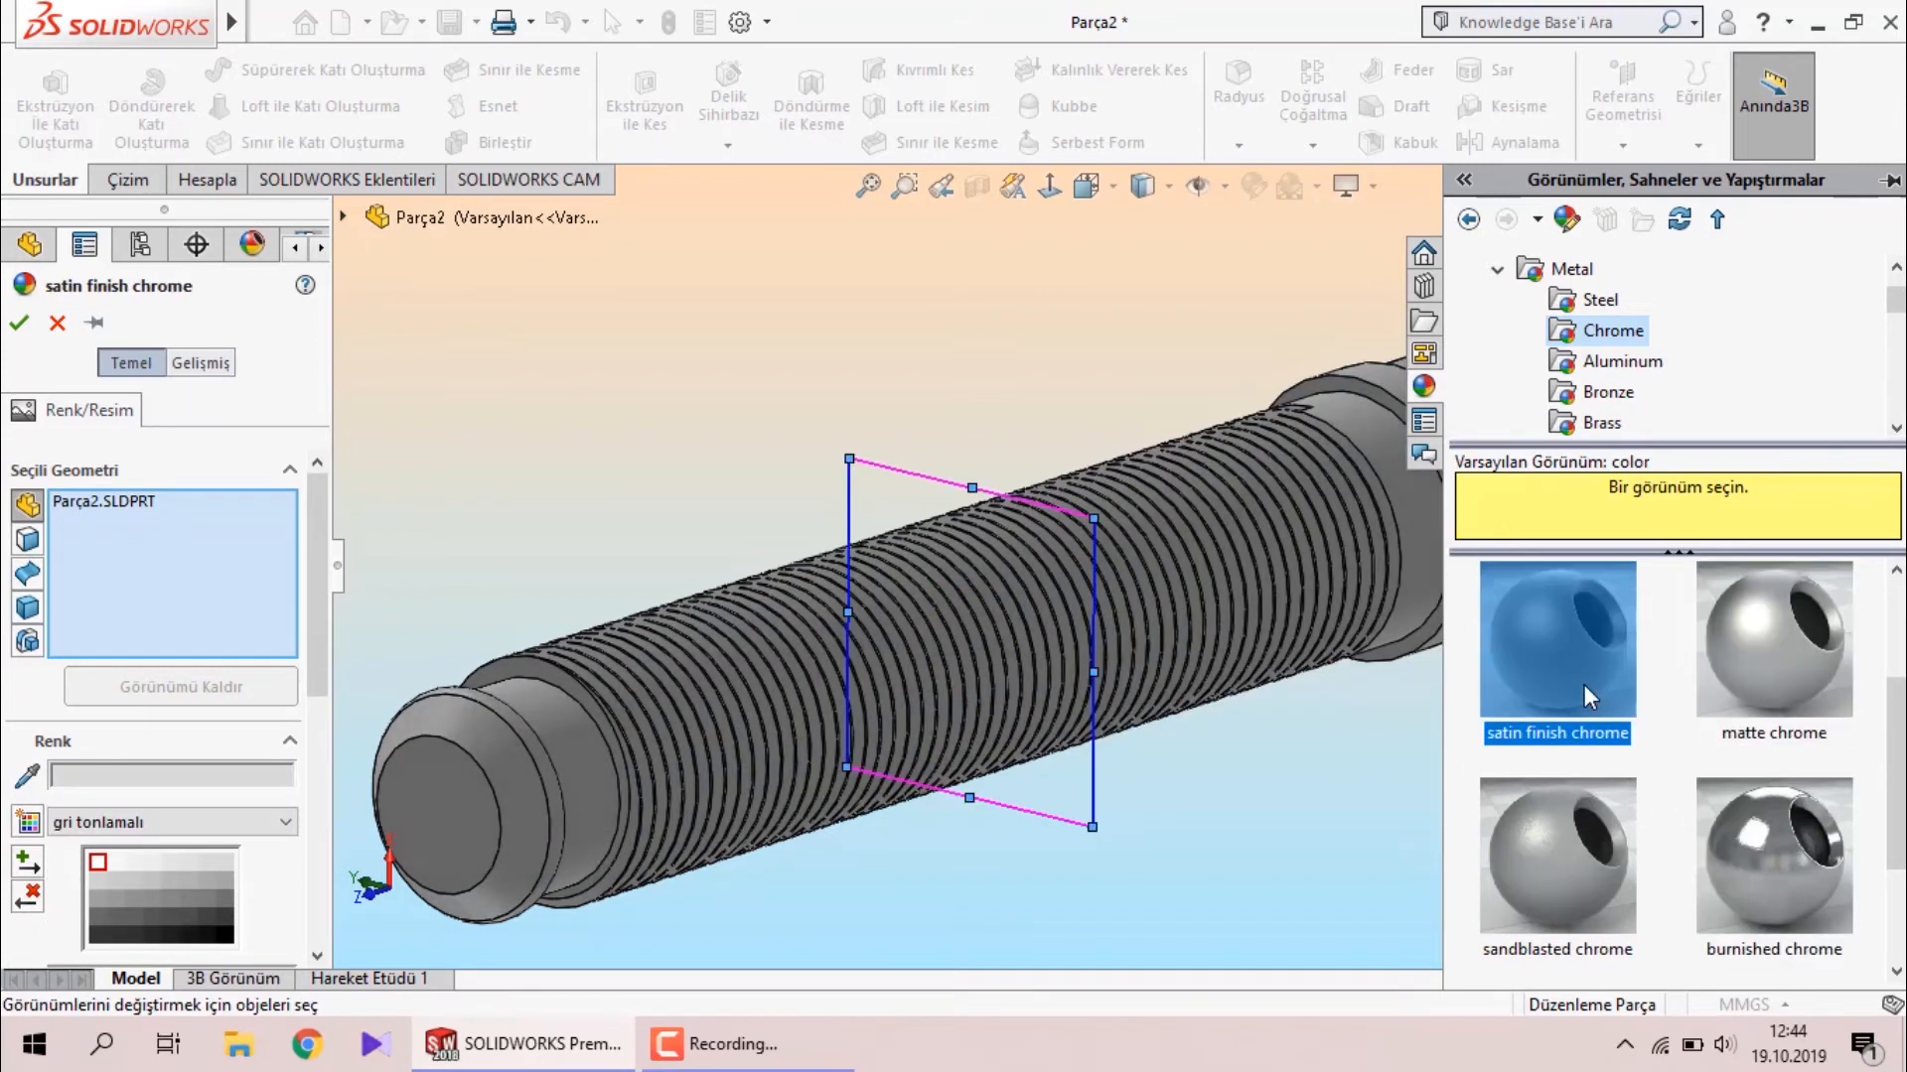
pyautogui.click(1821, 676)
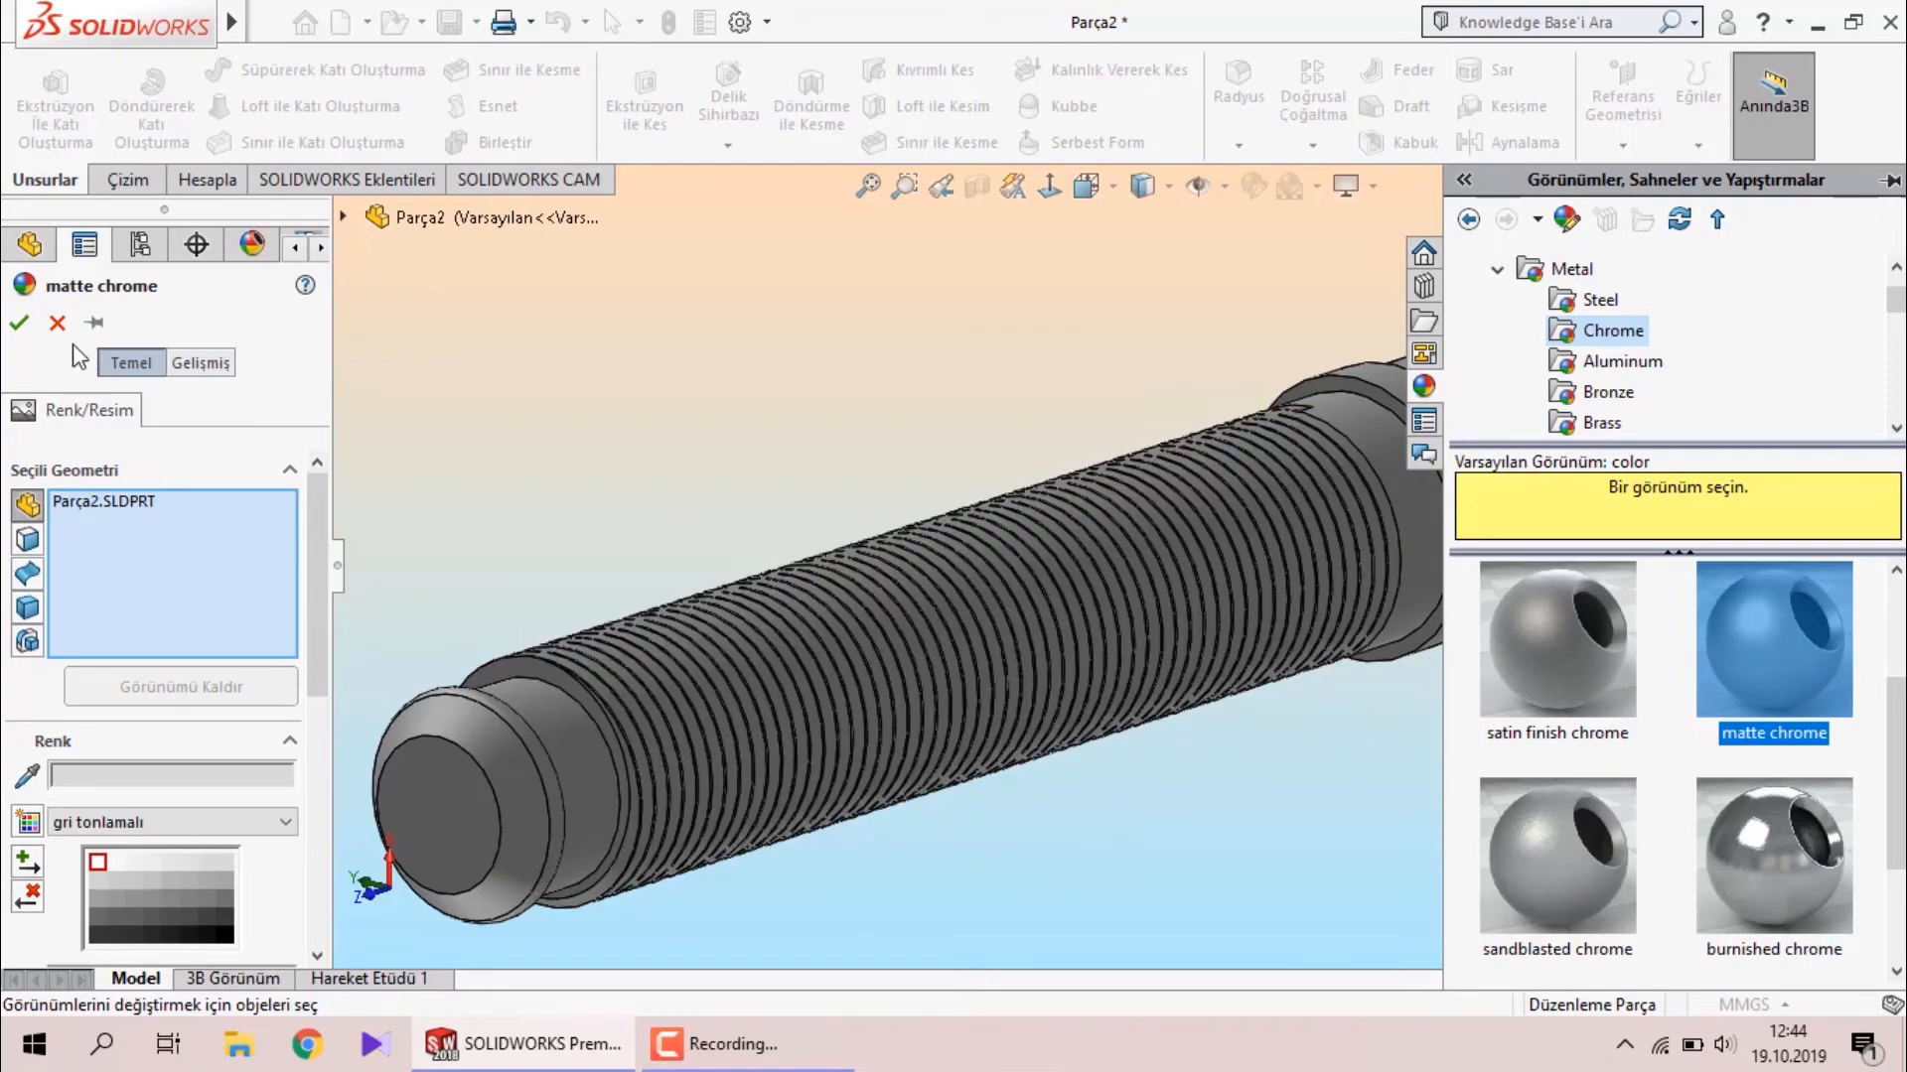
pyautogui.click(19, 322)
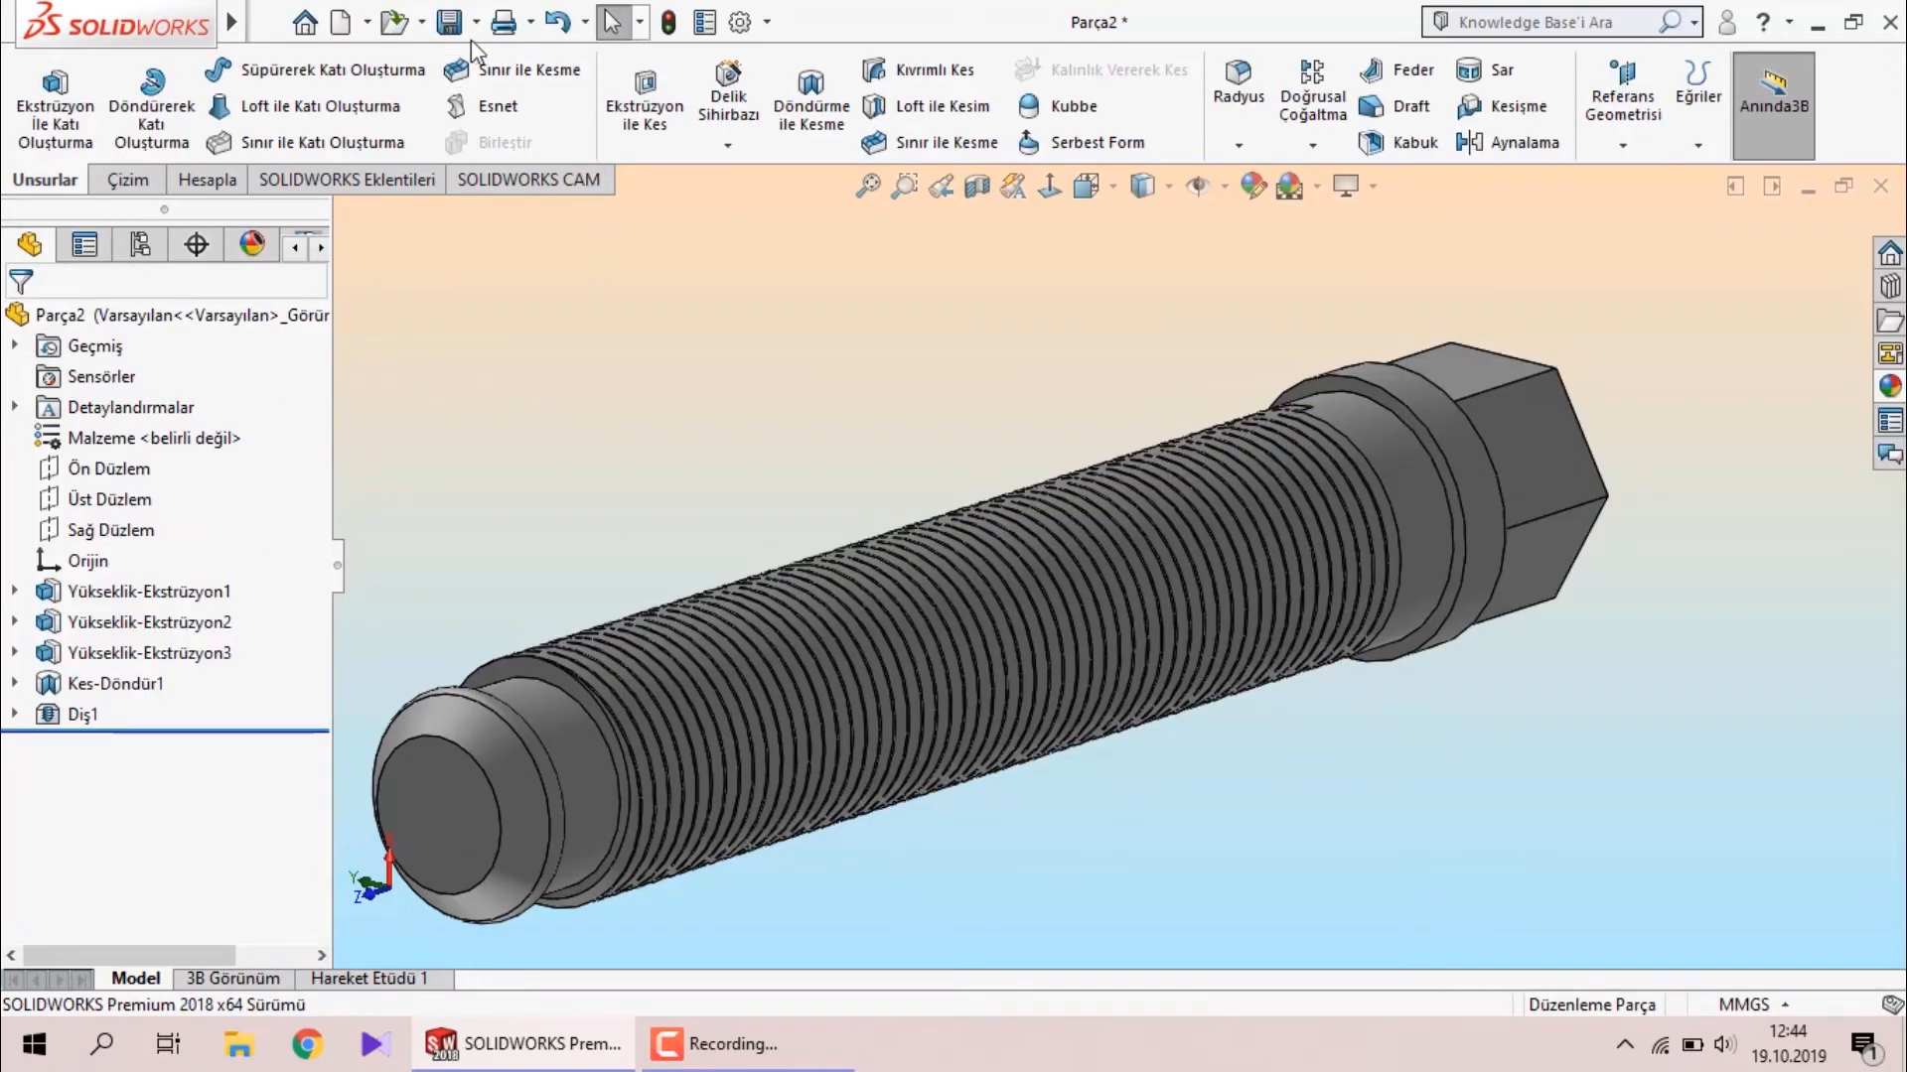
# Save the part as vida in the mengene folder and close it.
pyautogui.click(448, 24)
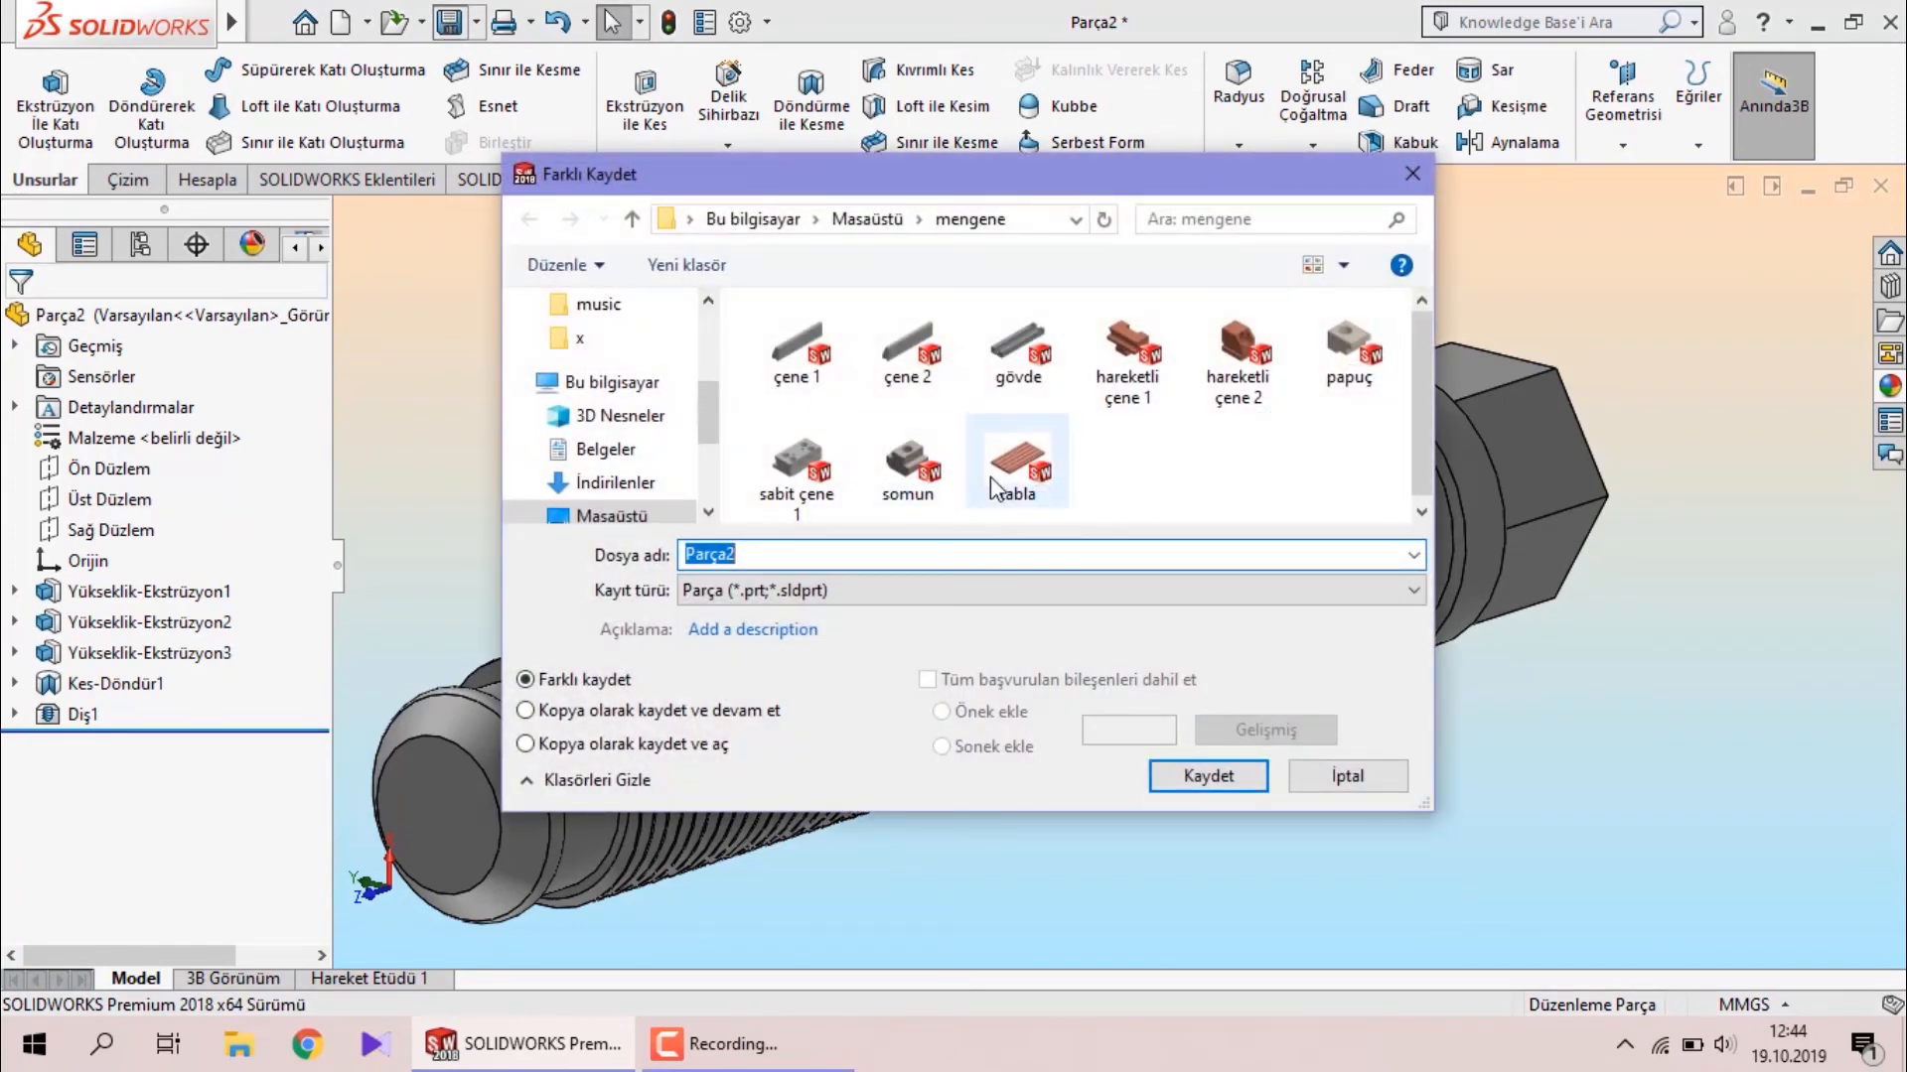
pyautogui.write('vv')
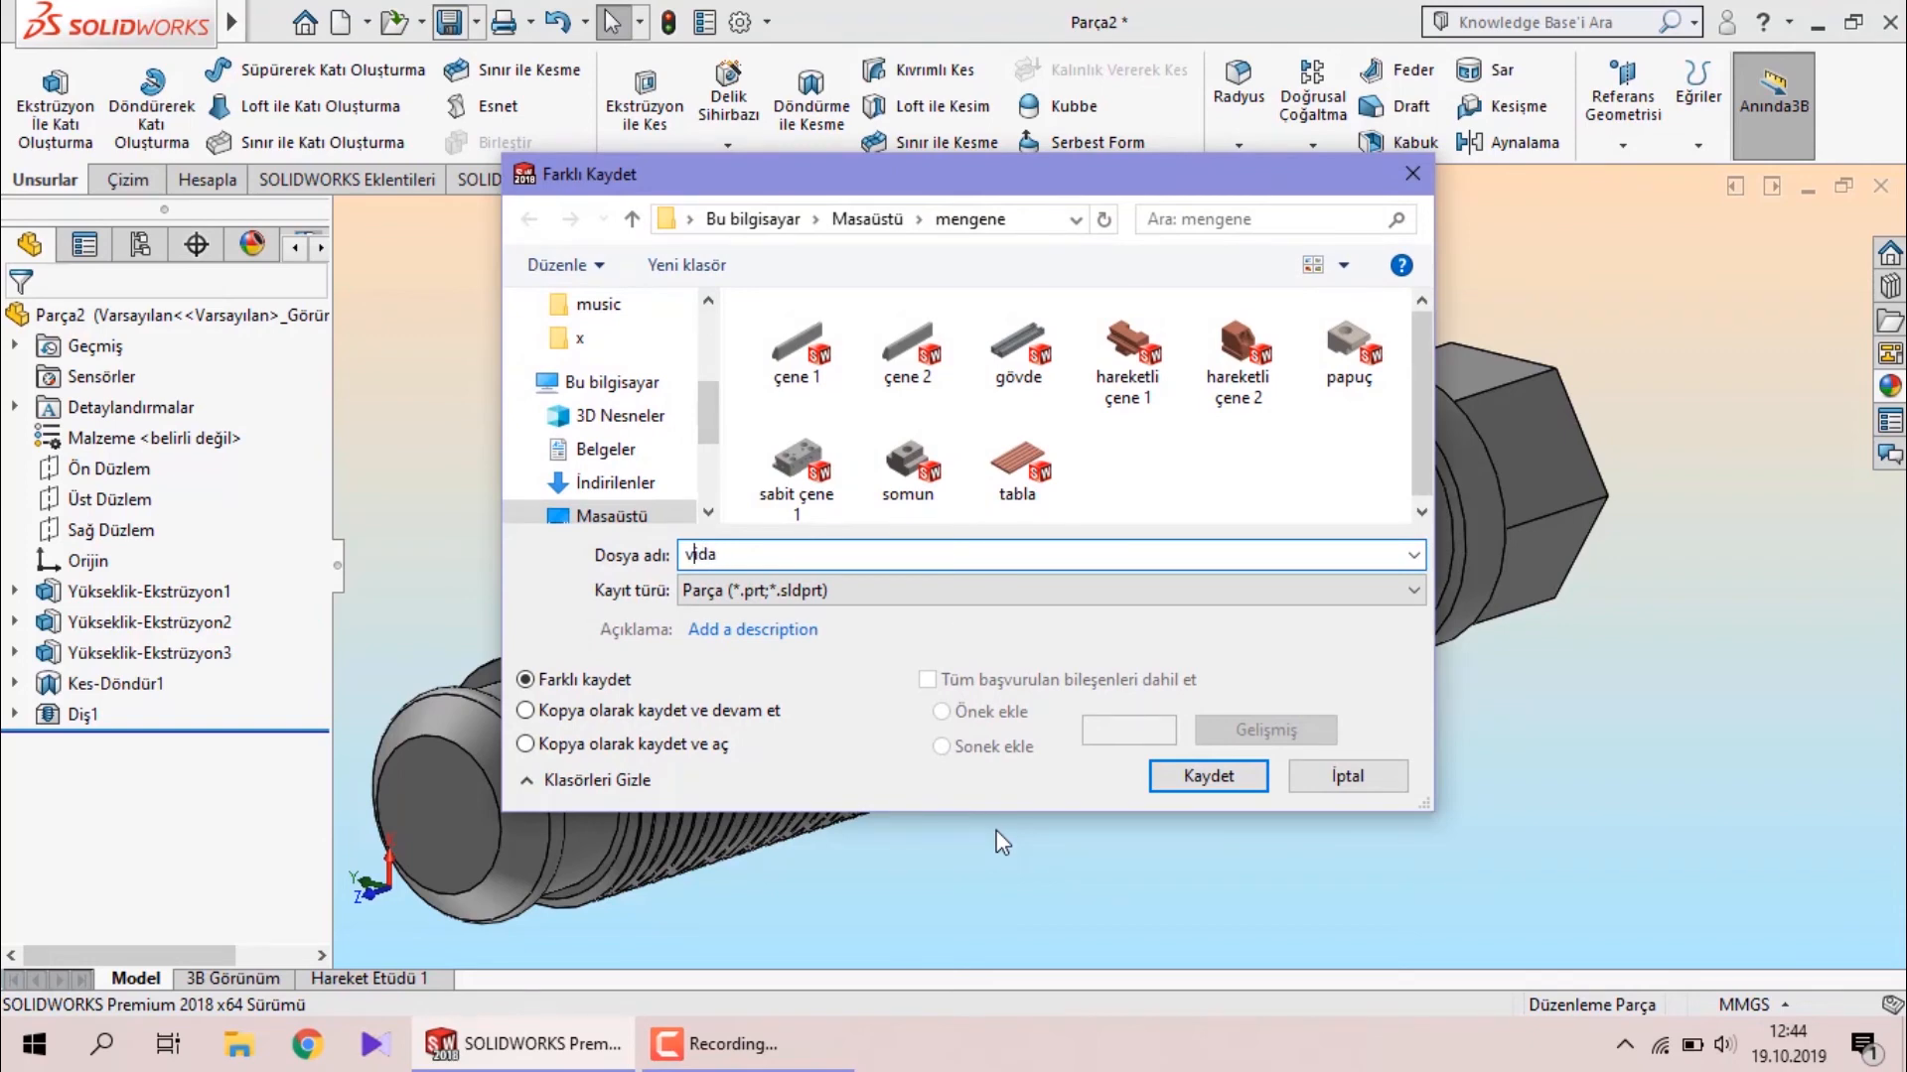
pyautogui.click(1245, 789)
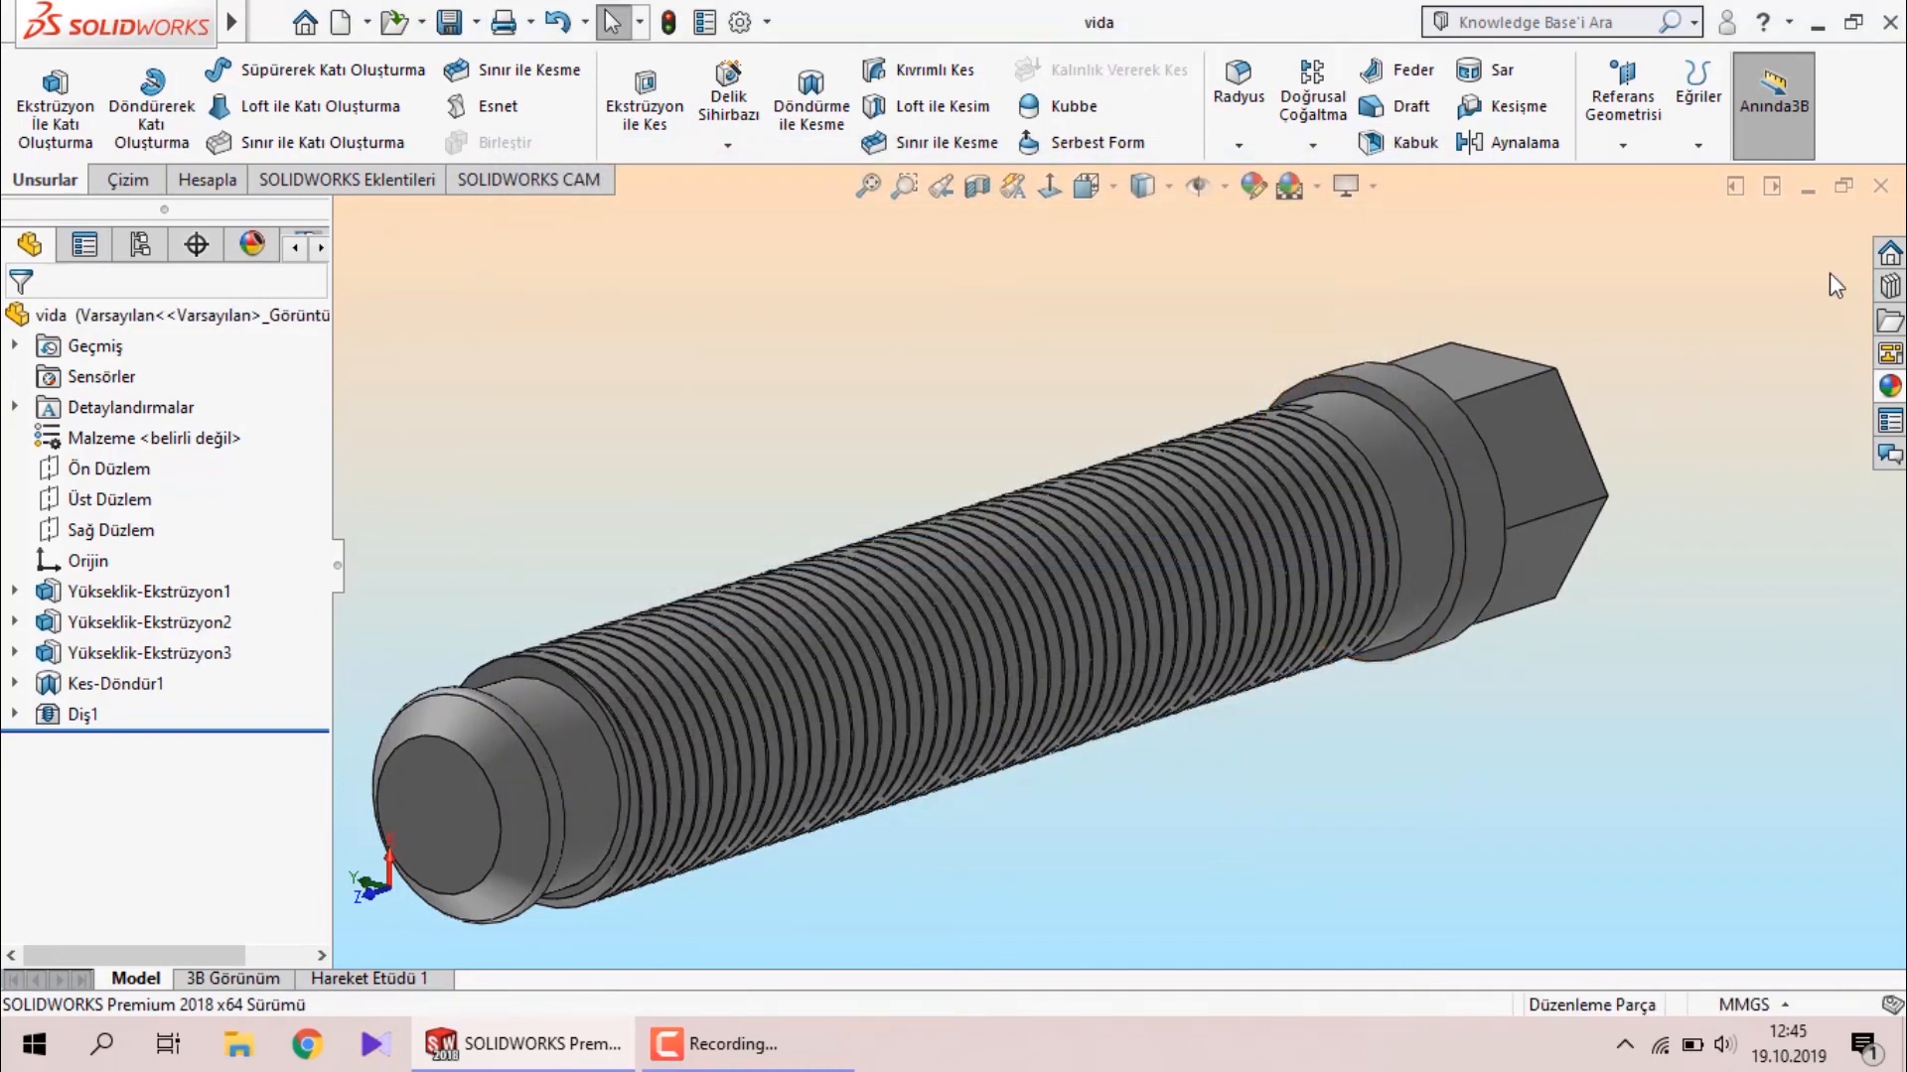
pyautogui.click(1880, 185)
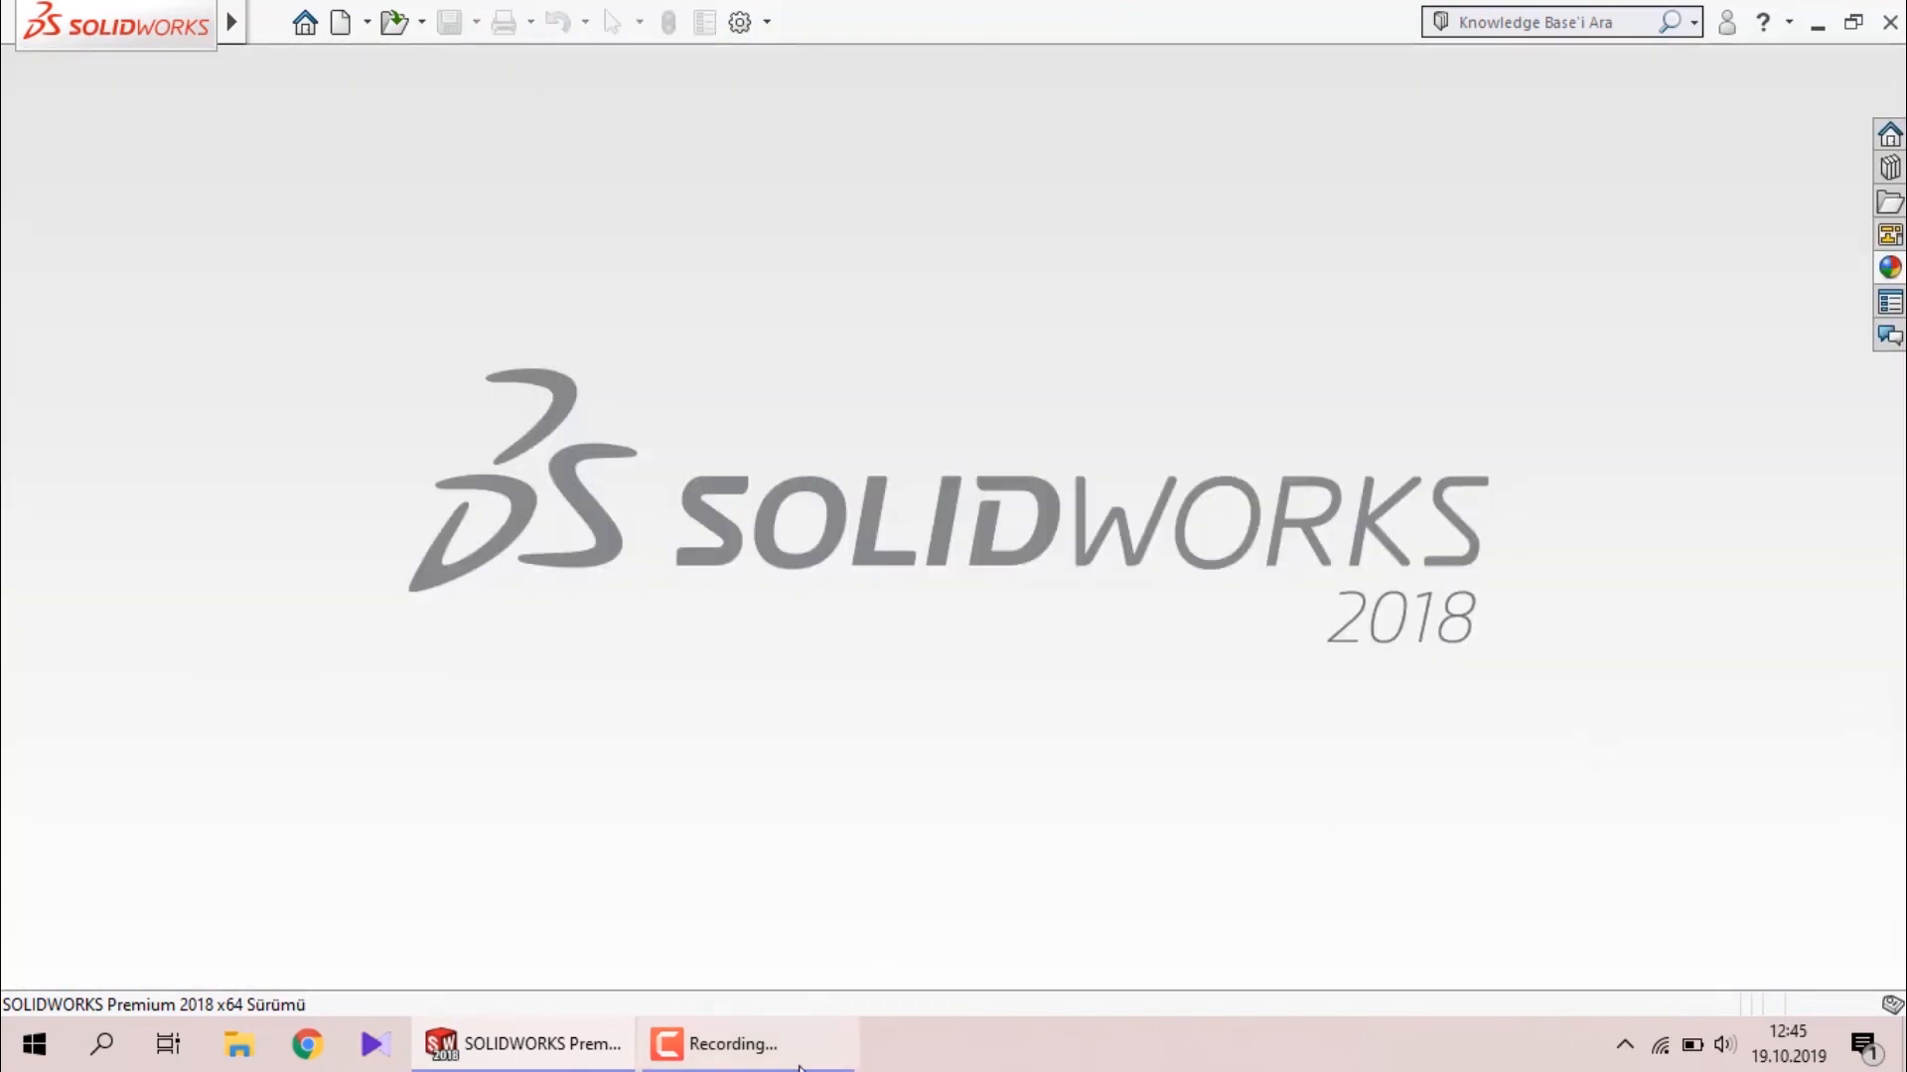